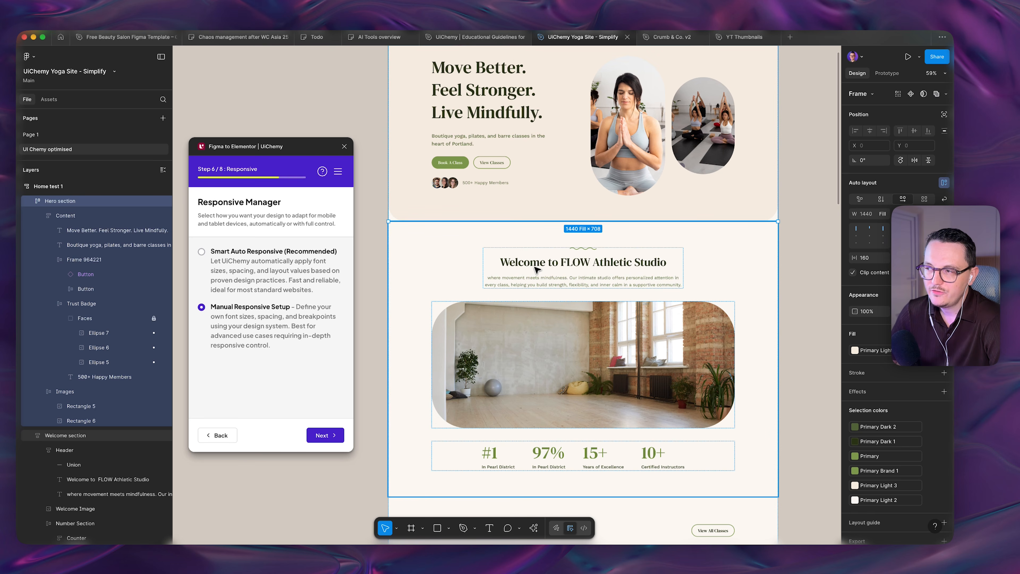
Switch to the Elementor editor and review the imported Home test 1 page from the hero down to the class cards.
scroll(536, 270, down, 2)
click(537, 269)
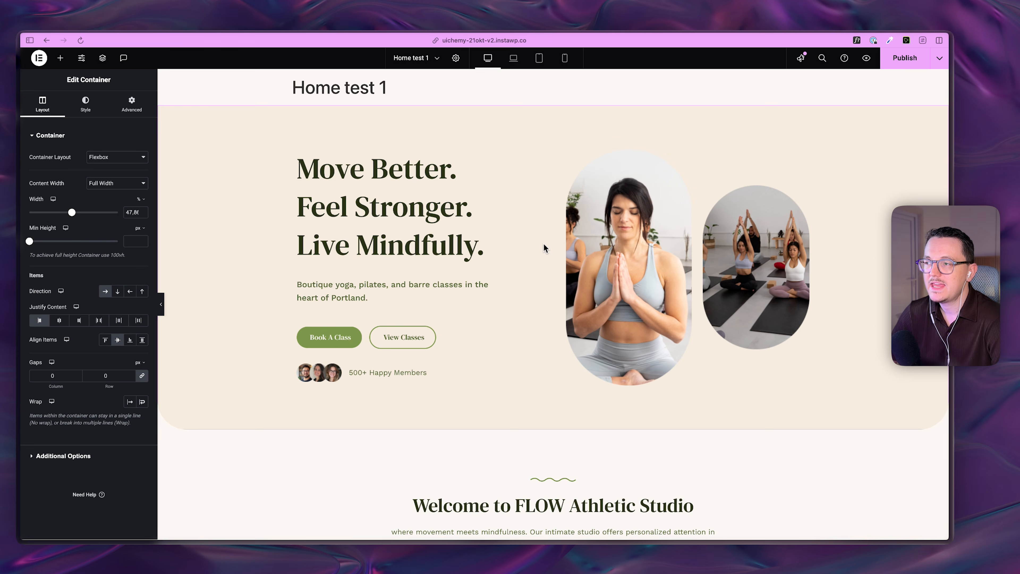
scroll(544, 245, down, 2)
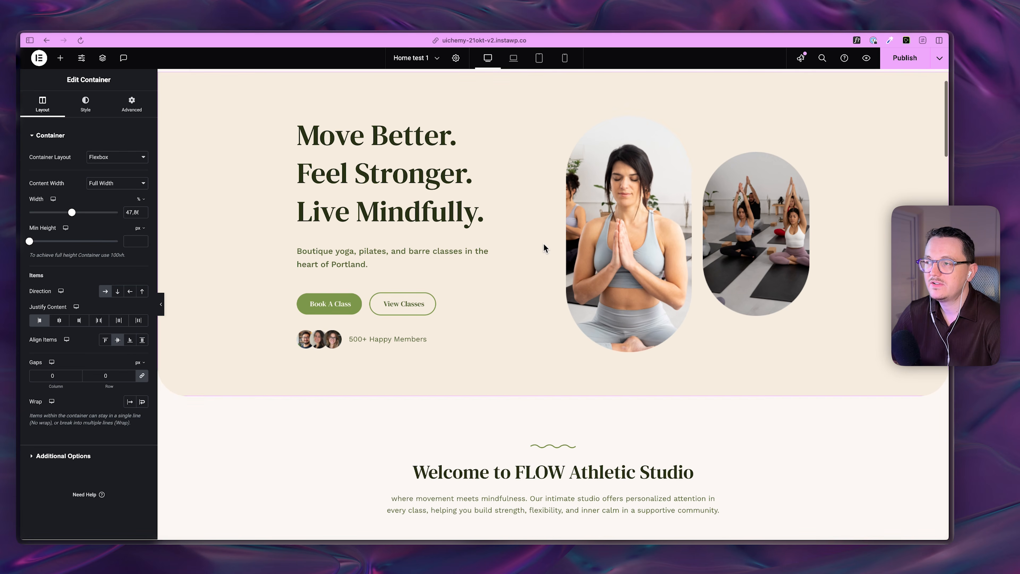
scroll(544, 245, down, 2)
scroll(543, 243, down, 10)
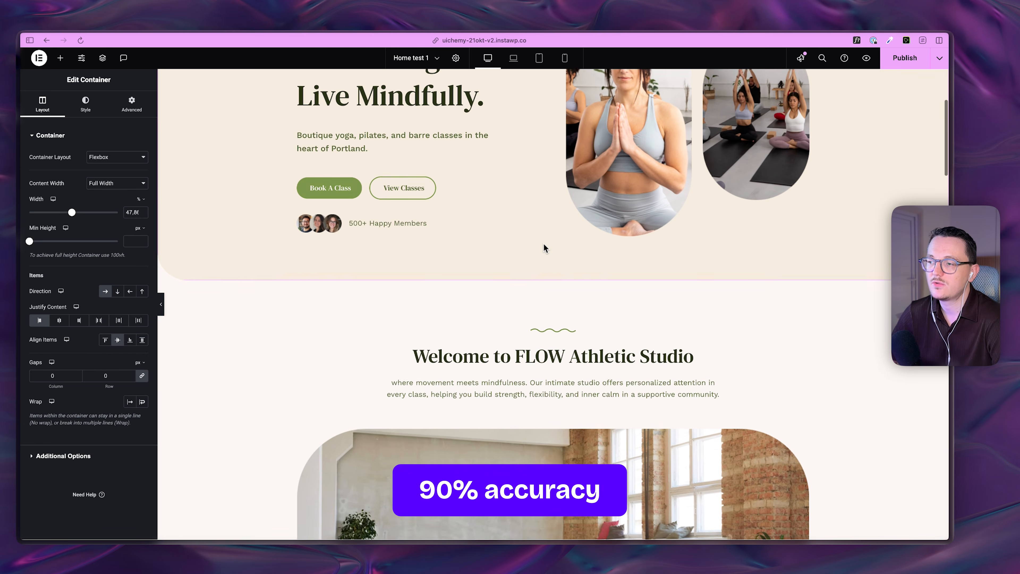
scroll(569, 327, down, 10)
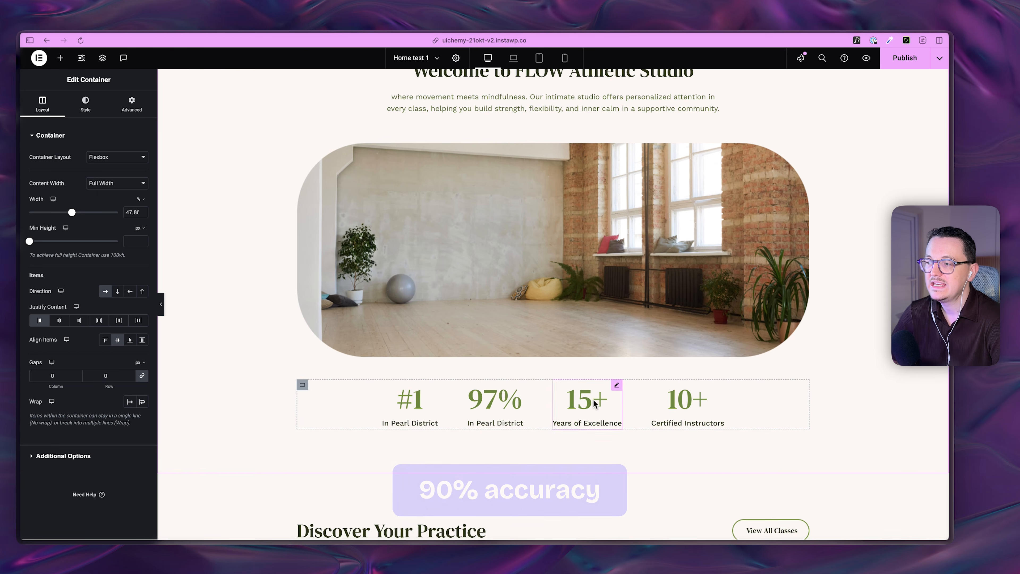
scroll(712, 398, down, 5)
scroll(816, 347, down, 8)
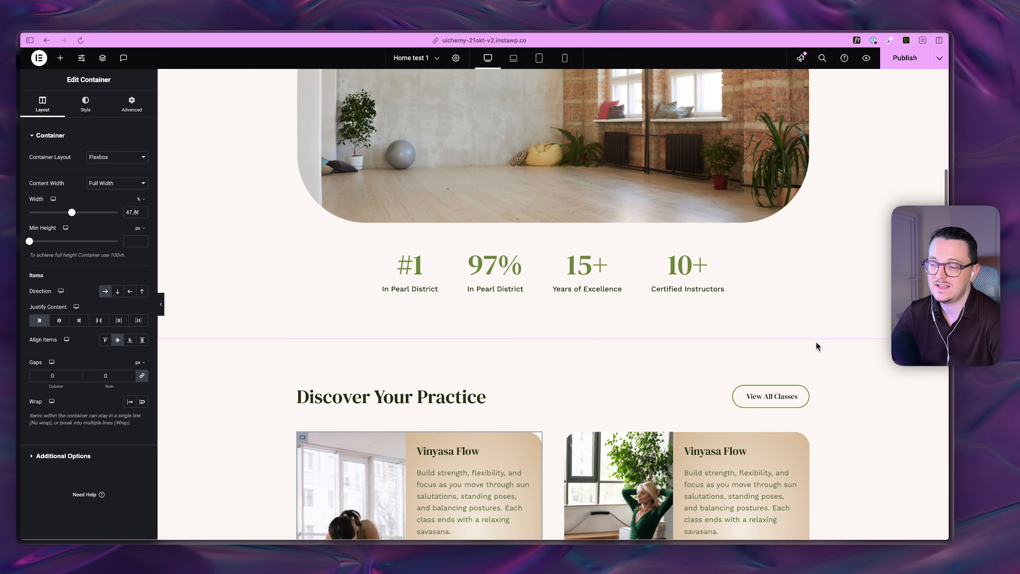
scroll(877, 324, down, 9)
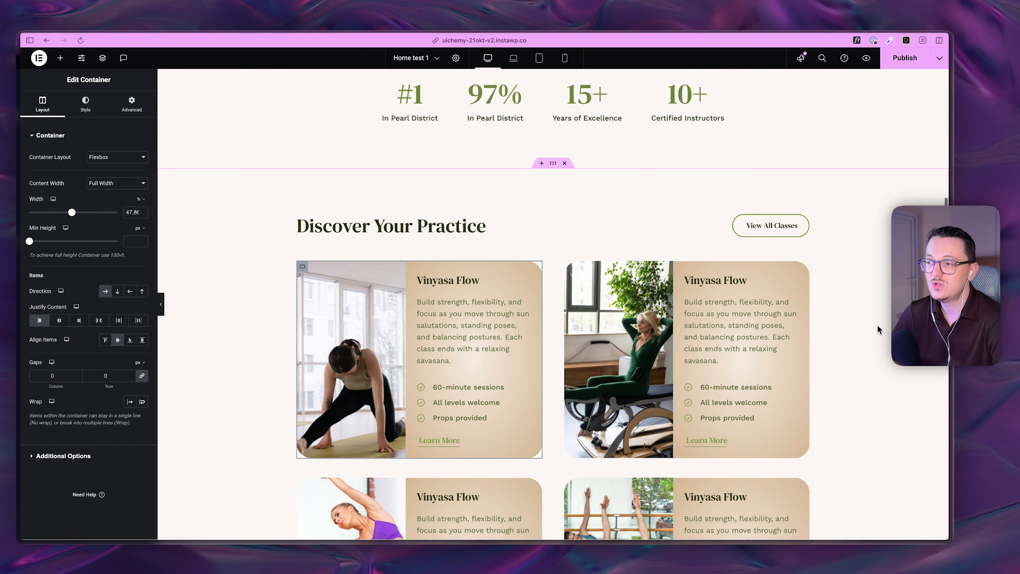
scroll(860, 233, down, 9)
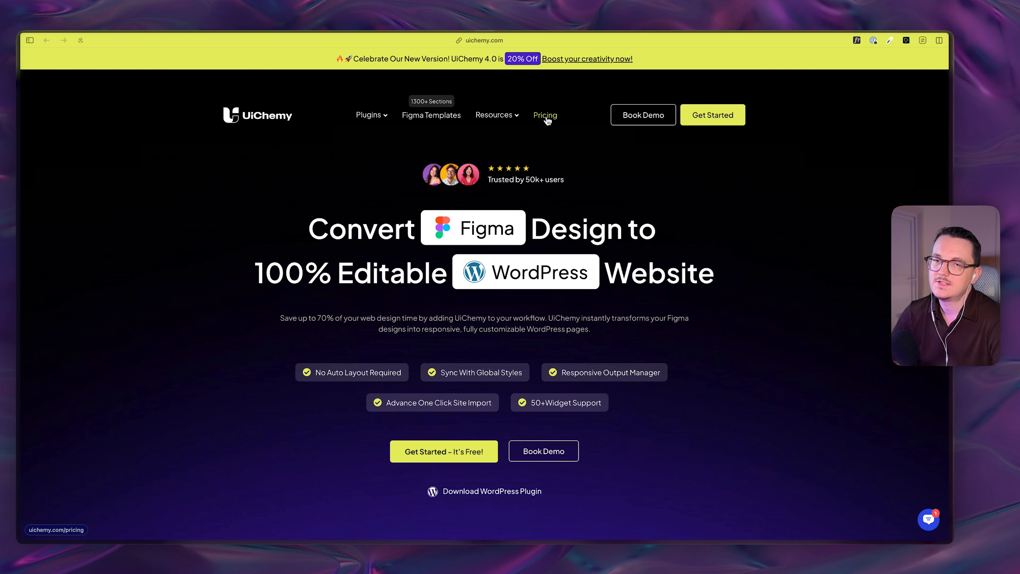
Open the UiChemy pricing page and review the yearly plans and the Free plan's features.
click(546, 116)
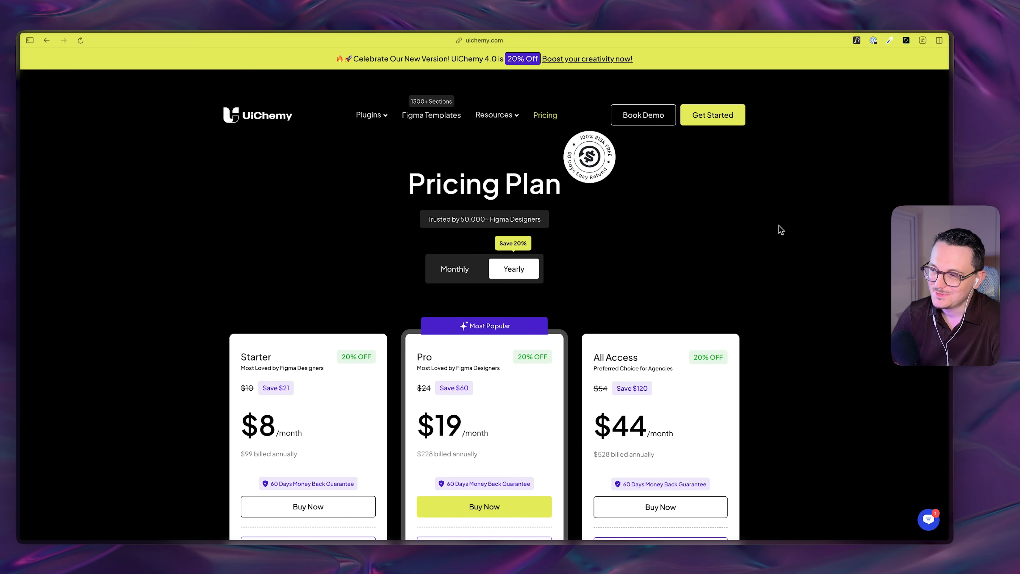
scroll(886, 207, down, 7)
scroll(885, 209, down, 4)
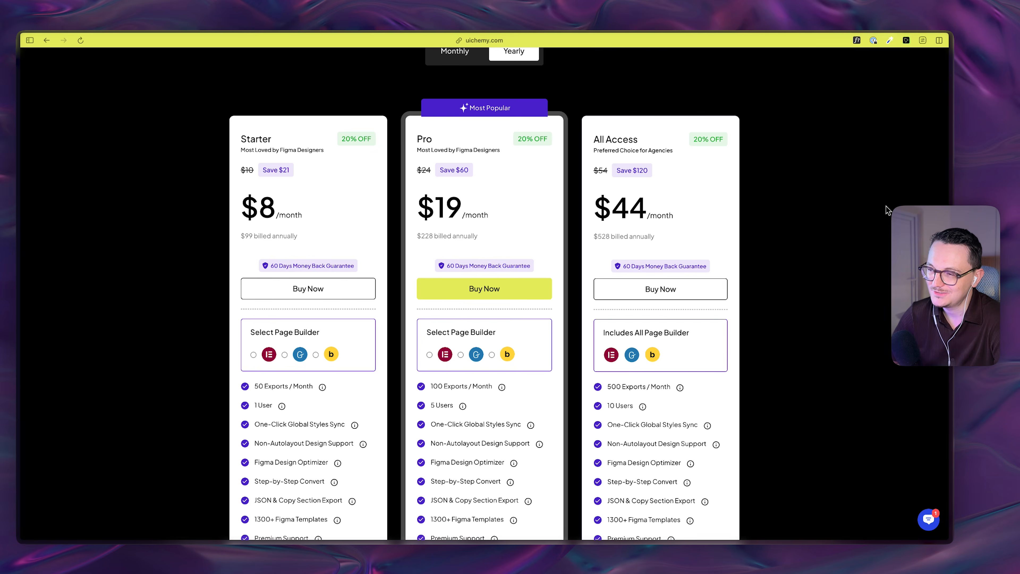
scroll(886, 209, down, 1)
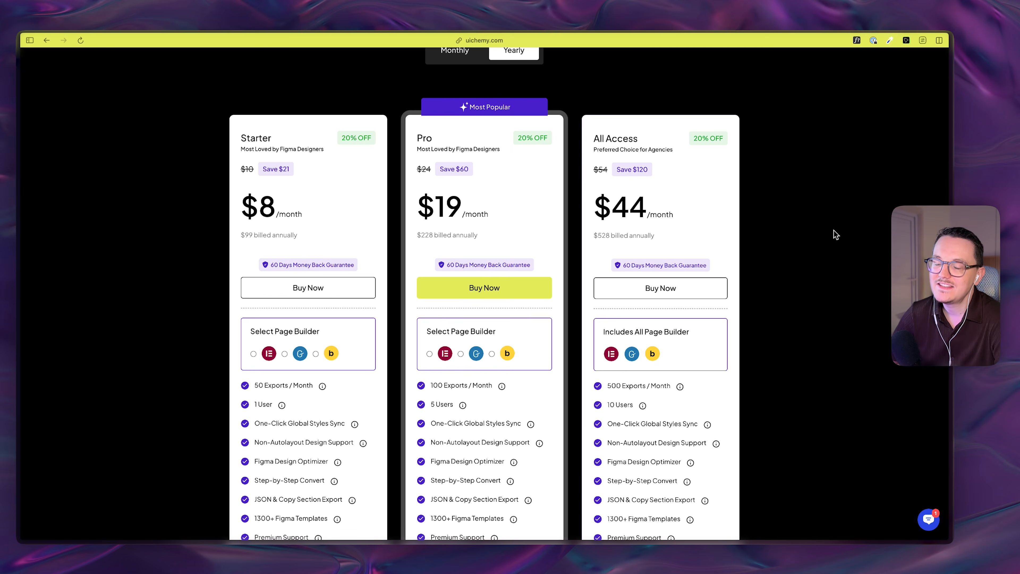
scroll(835, 234, down, 15)
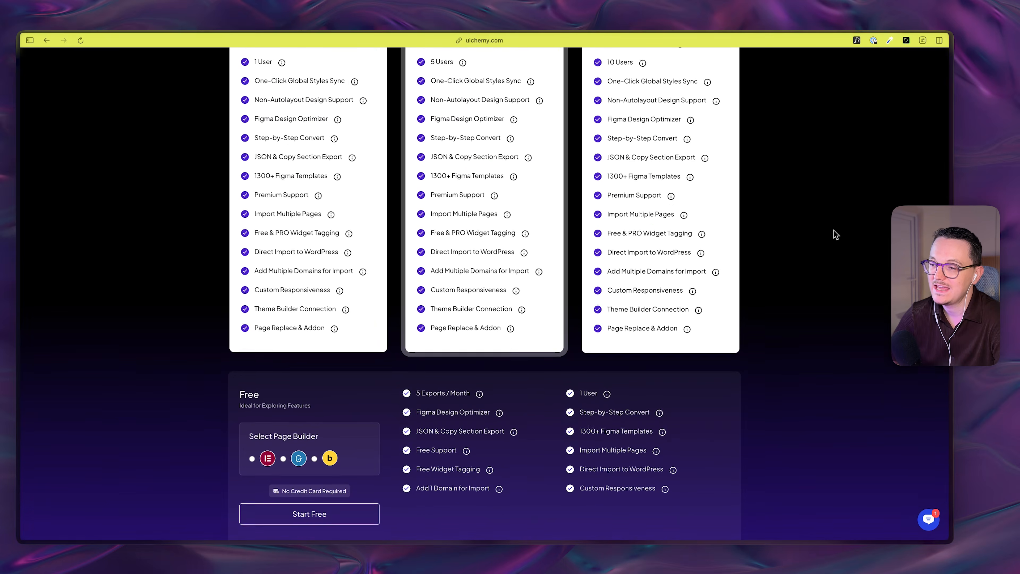
scroll(835, 234, down, 13)
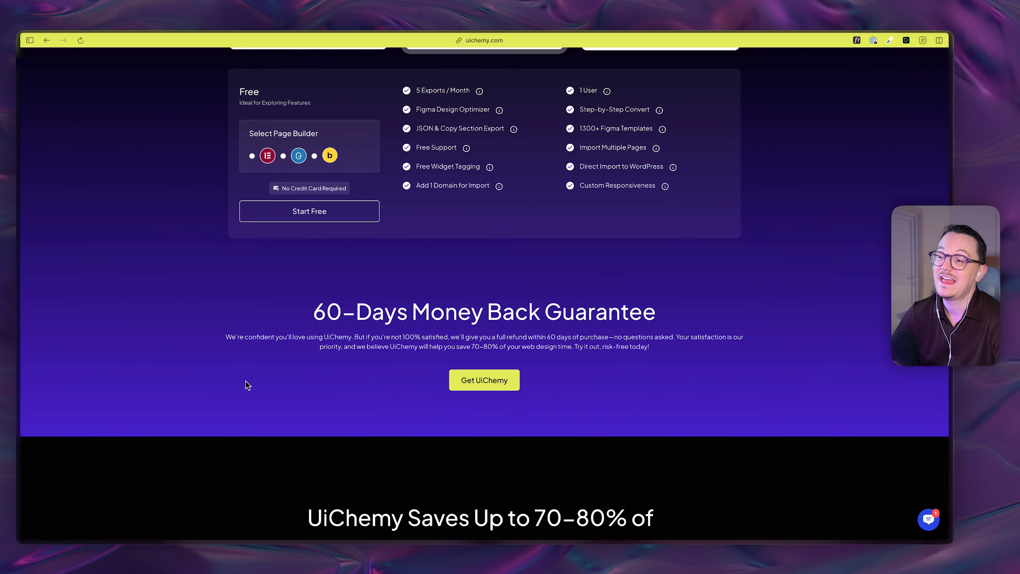
Read the 60-Days Money Back Guarantee section and look back over the Free and paid plan features.
drag(226, 309, 670, 378)
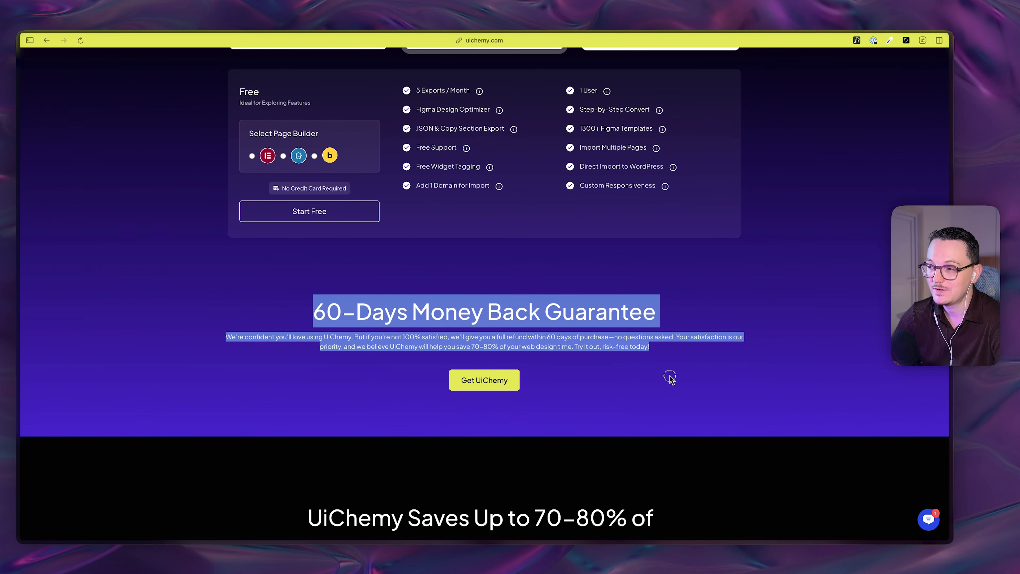
click(685, 400)
scroll(815, 341, up, 3)
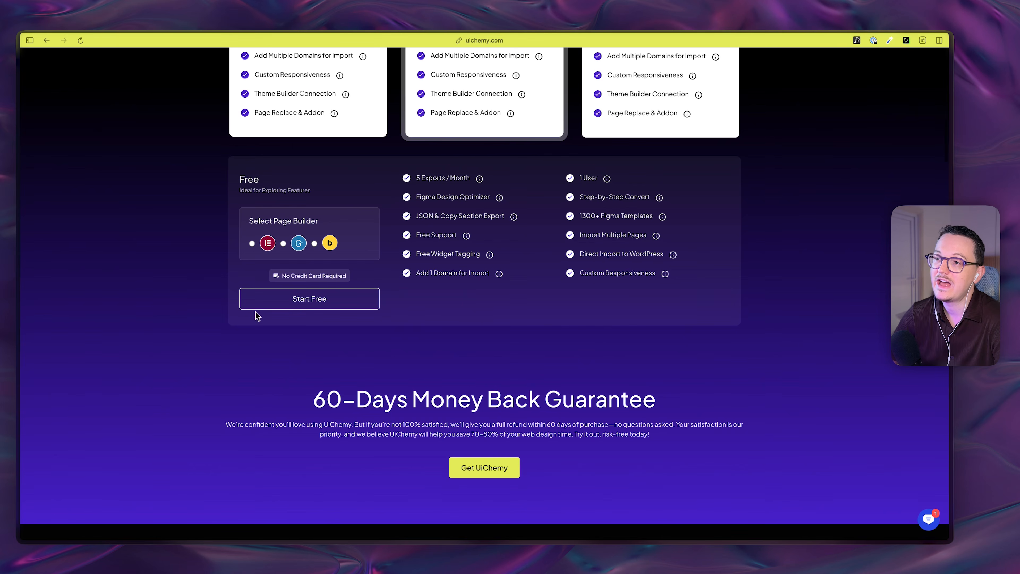
scroll(474, 320, up, 4)
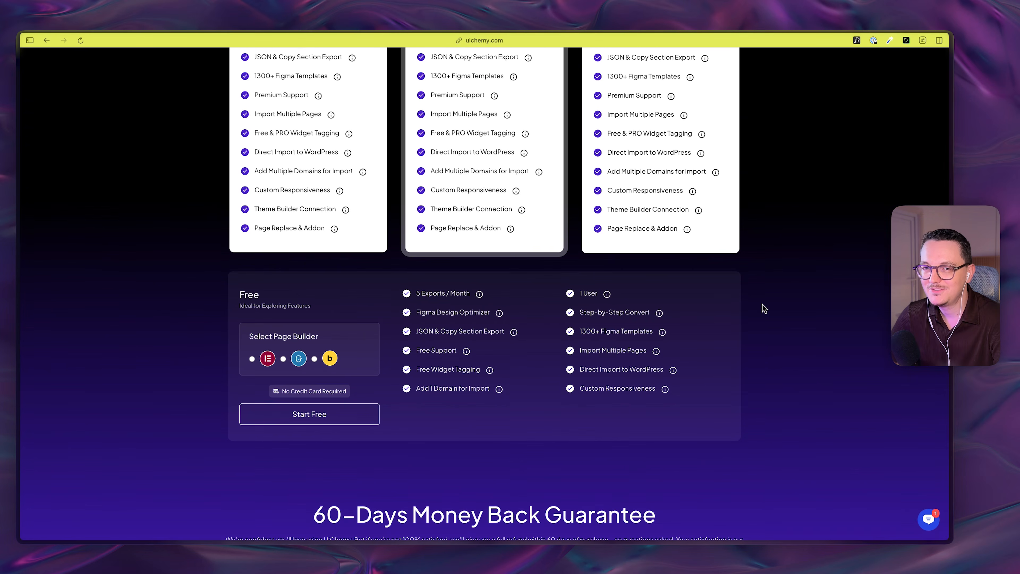
scroll(763, 306, up, 5)
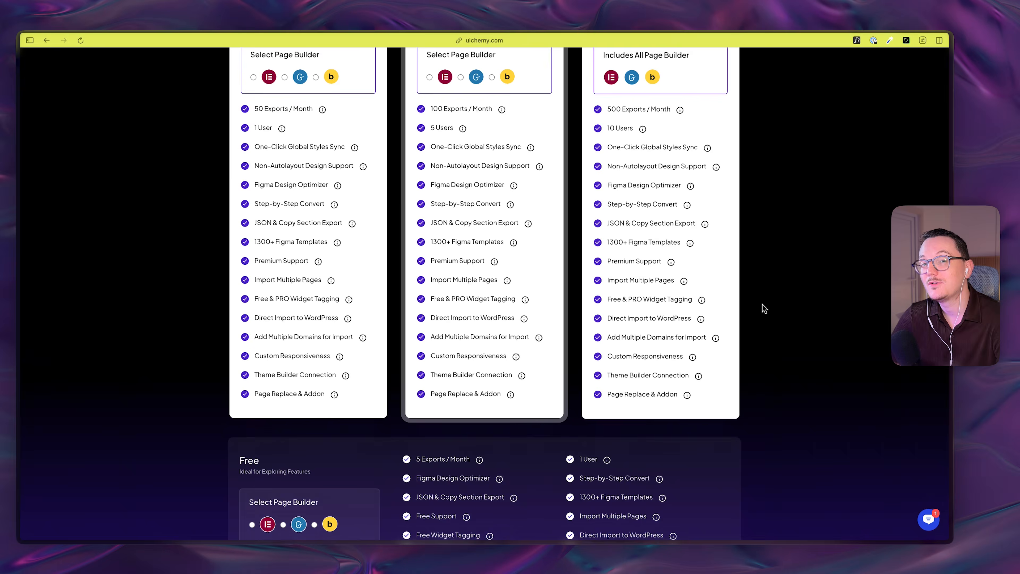
scroll(761, 304, up, 14)
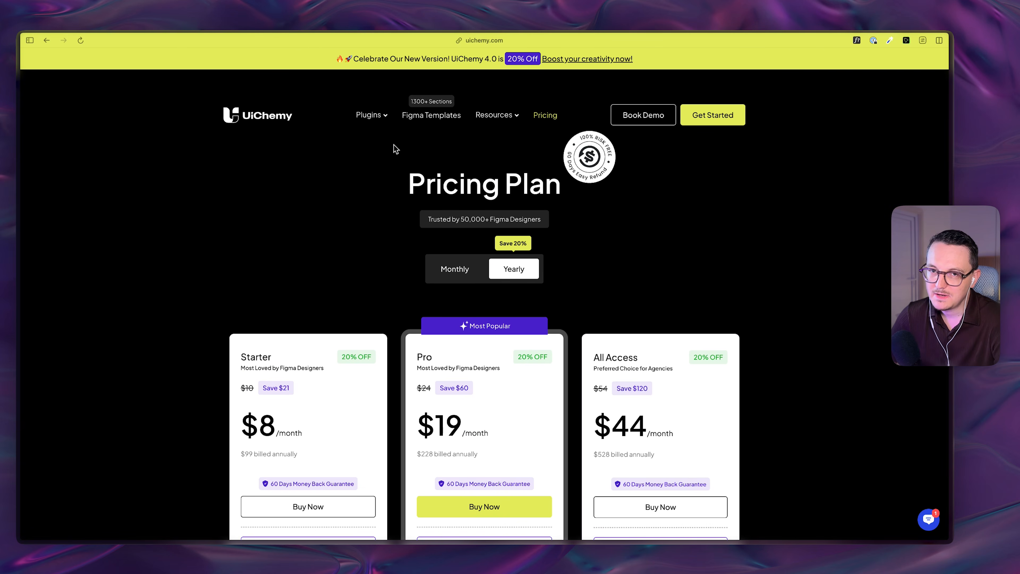
Switch to UiChemy's Educational Guidelines file in Figma and examine the optimized design example for overflowing images.
mouse_move(497, 118)
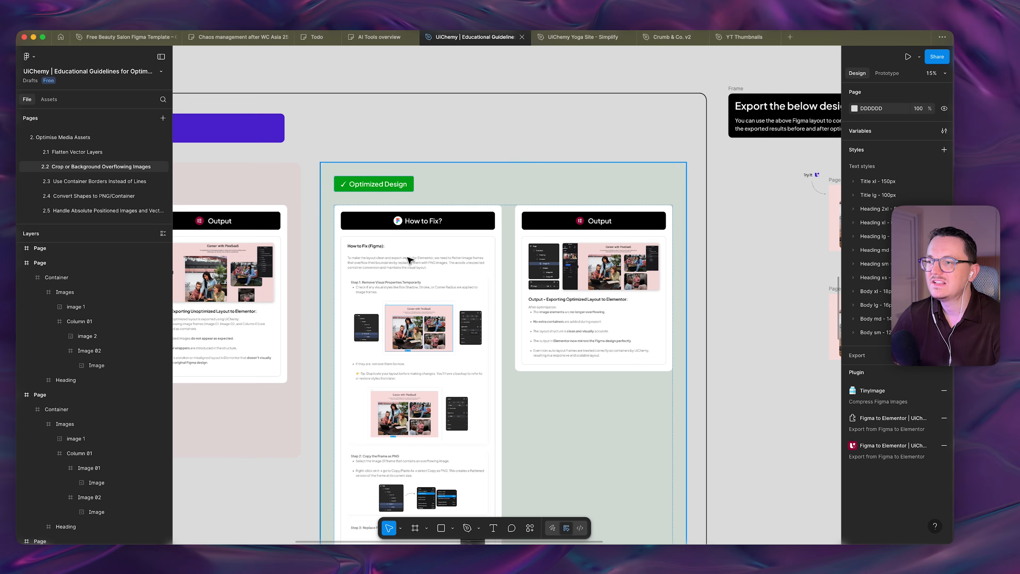
scroll(547, 285, up, 5)
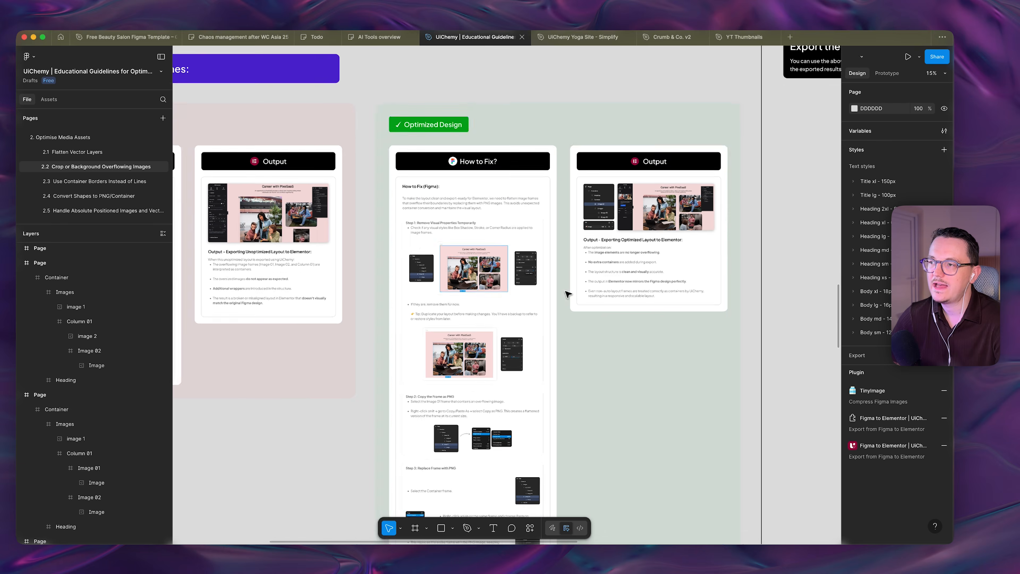
scroll(568, 294, down, 5)
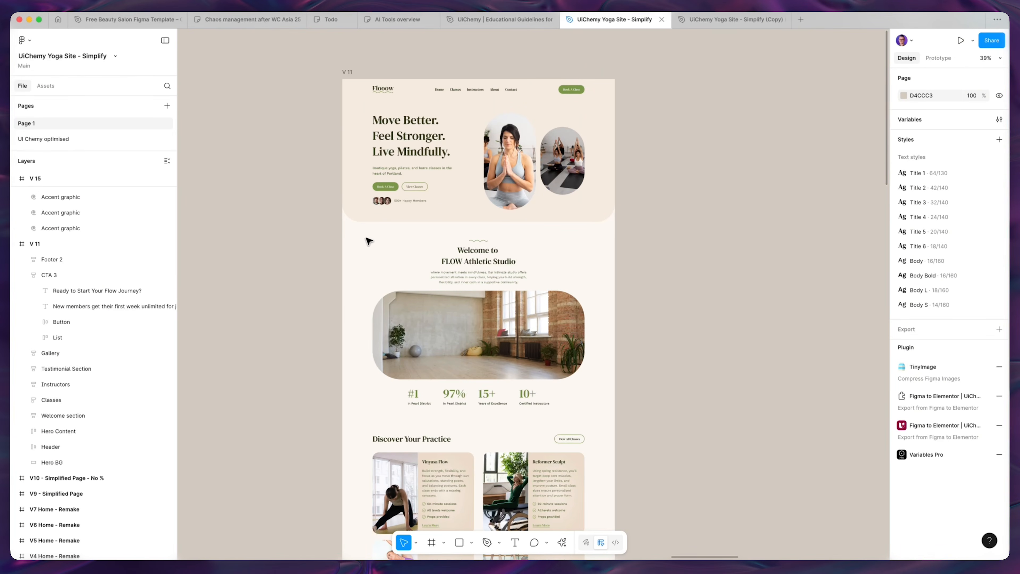
Duplicate the V 11 page frame in the UiChemy Yoga Site - Simplify file and place the copy directly to its right.
scroll(371, 253, down, 5)
scroll(373, 263, up, 6)
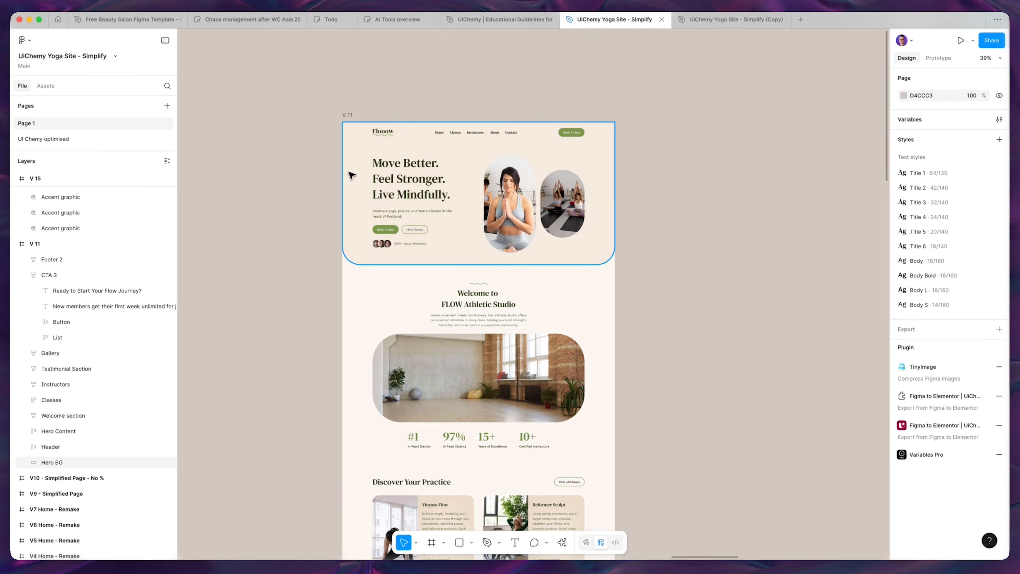
drag(319, 161, 257, 148)
drag(265, 104, 588, 98)
click(665, 87)
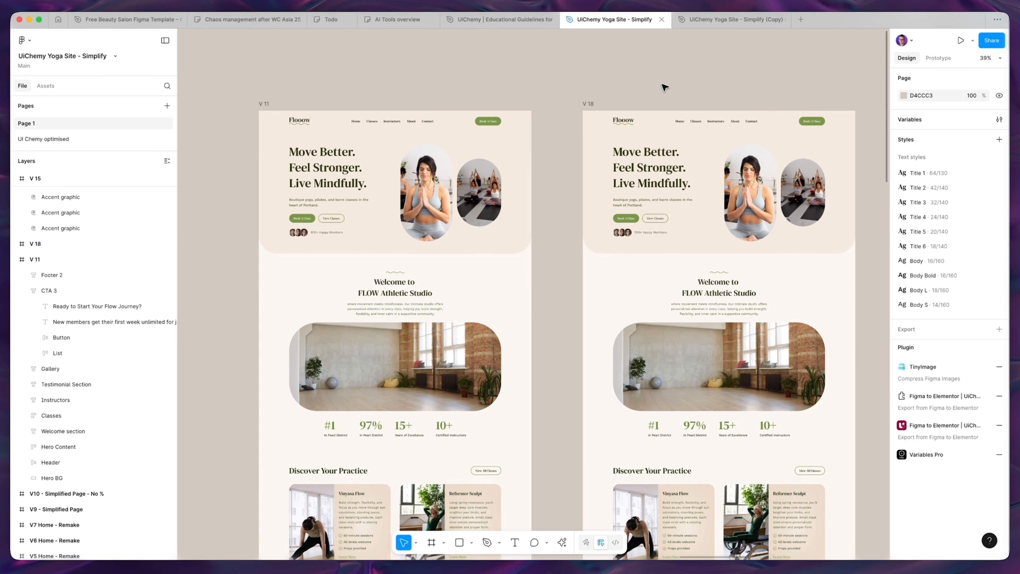
Delete the Header with the logo and navigation from the duplicated V 18 page frame.
drag(665, 86, 613, 41)
drag(494, 128, 381, 139)
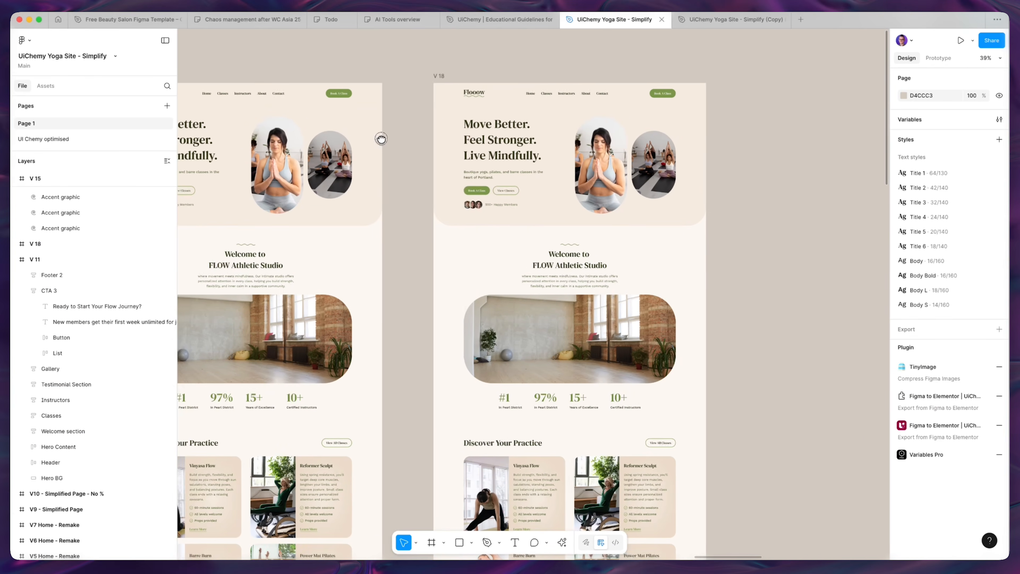
scroll(619, 93, up, 3)
click(553, 97)
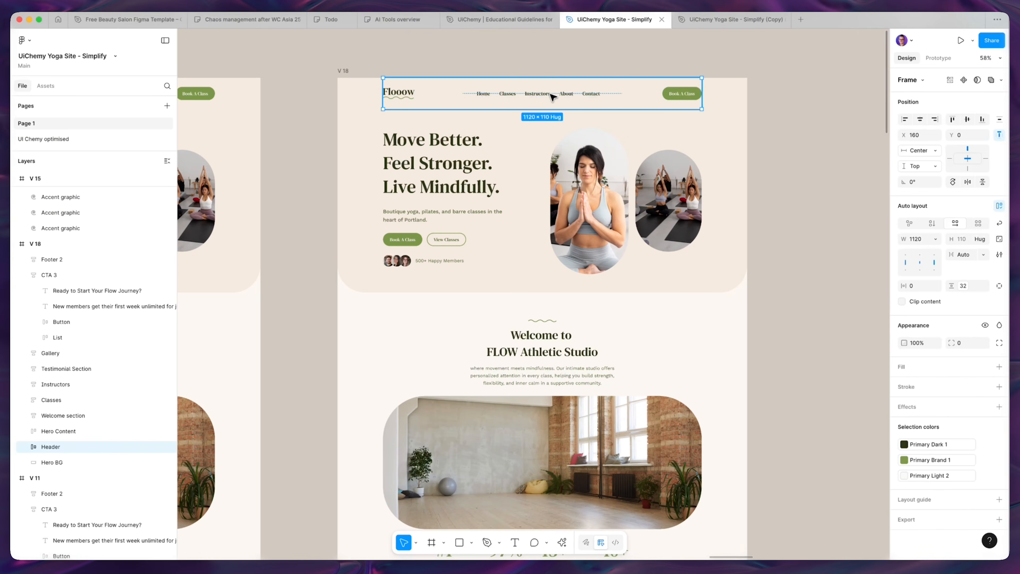
scroll(553, 96, up, 1)
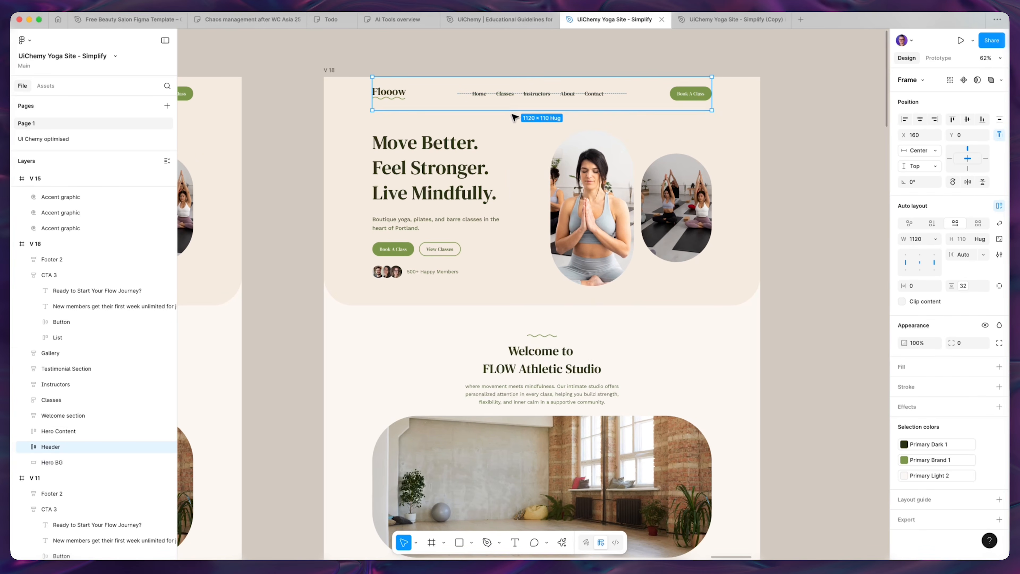
click(307, 157)
Delete the green footer section at the end of the V 18 page frame.
scroll(312, 153, down, 15)
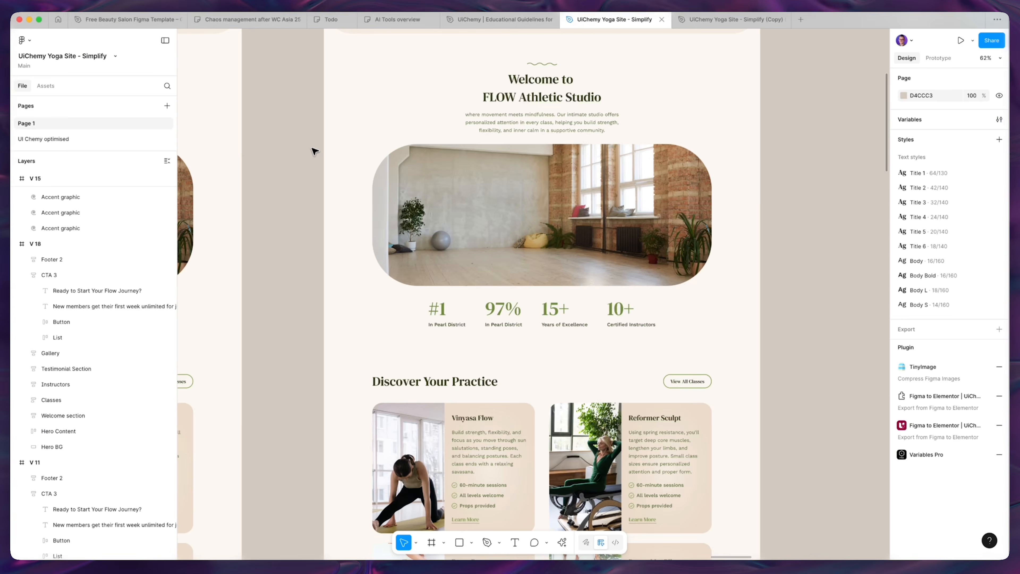
scroll(312, 153, down, 10)
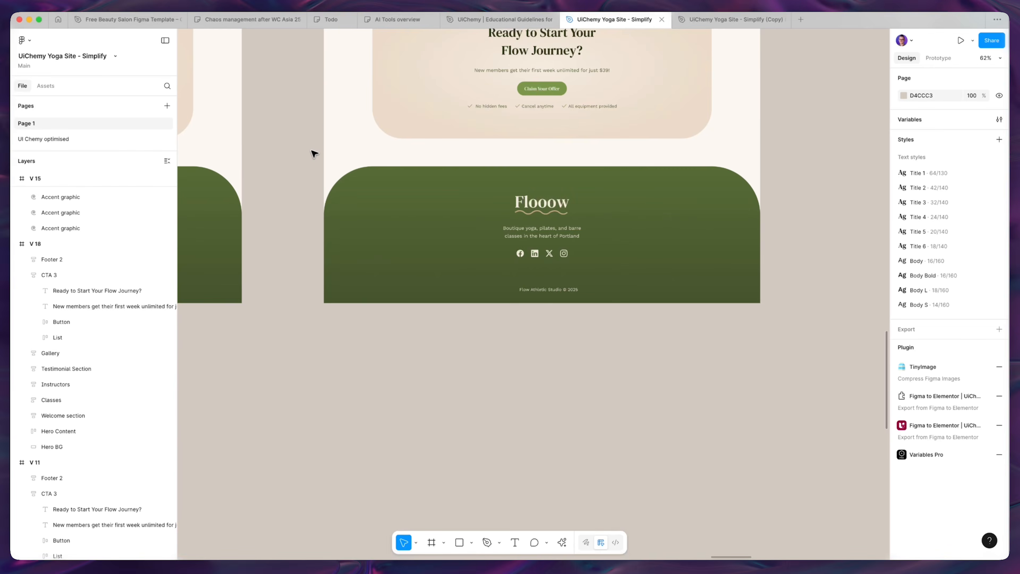
scroll(395, 313, up, 3)
click(393, 310)
key(Delete)
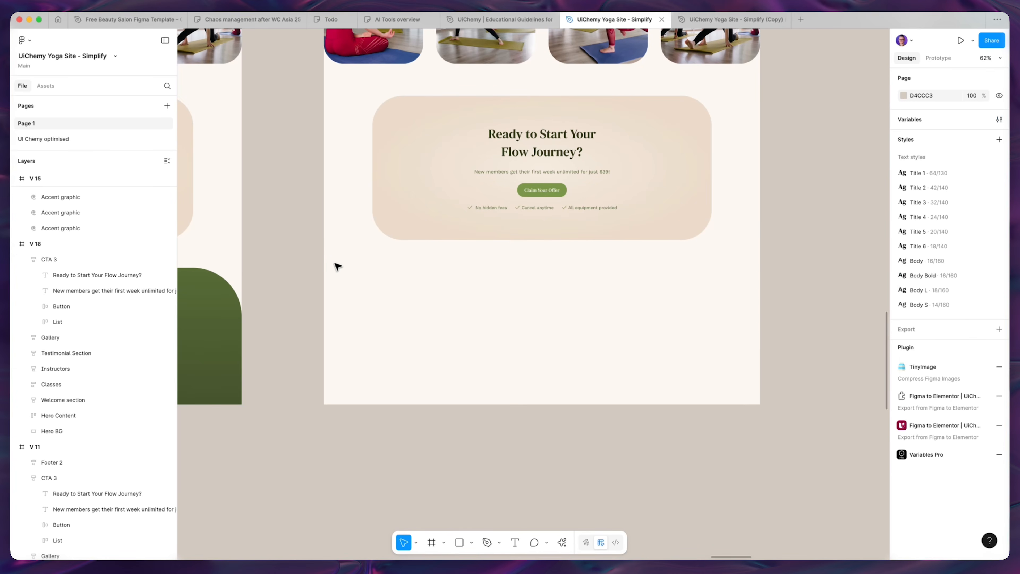
scroll(335, 265, up, 15)
ctrl+scroll(361, 322, down, 2)
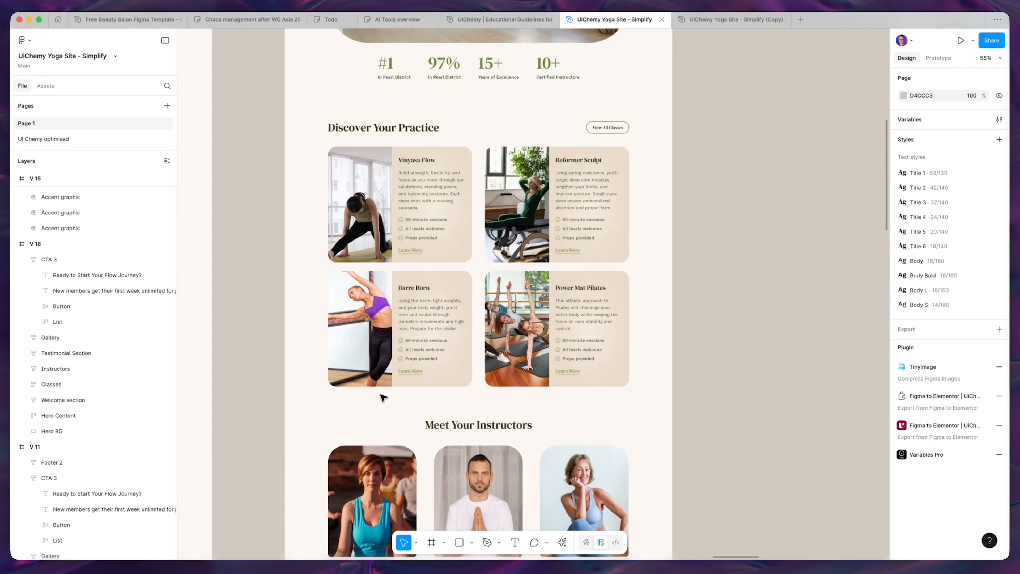
scroll(382, 396, up, 8)
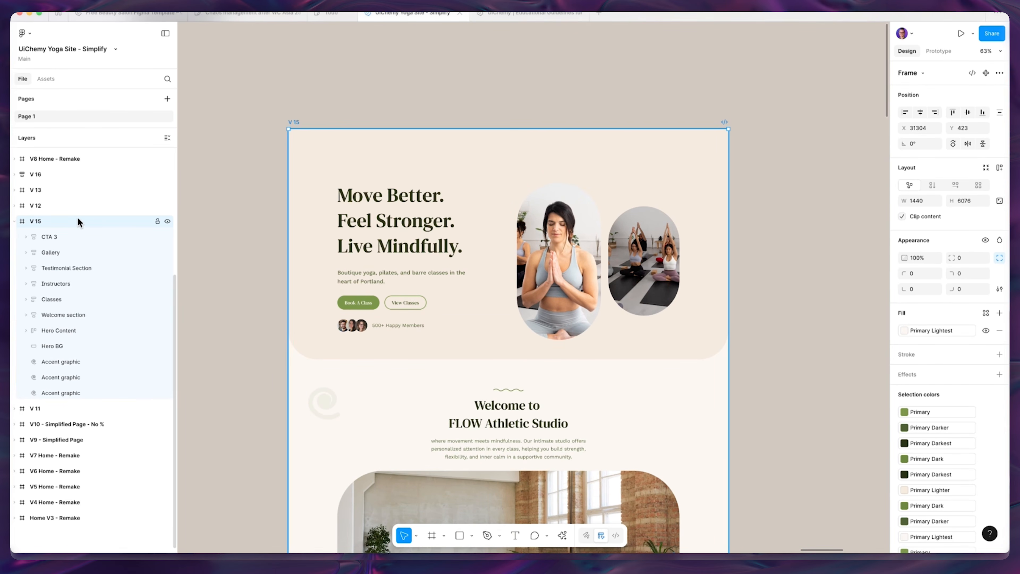
Reorder the V 15 layers, moving Hero Content to the top of the frame and CTA 3 directly below Welcome section.
scroll(273, 265, down, 1)
scroll(273, 265, down, 1)
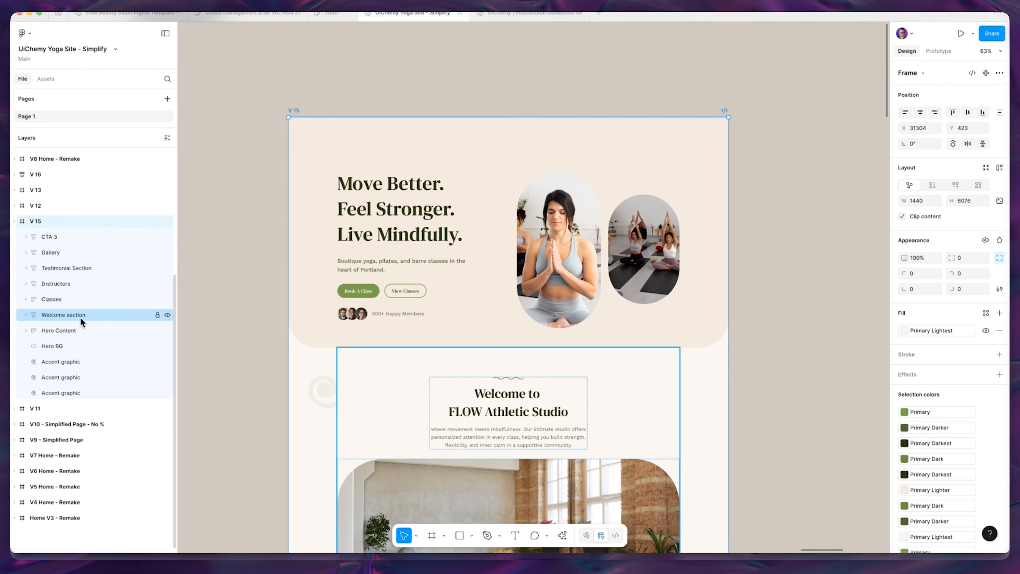
click(78, 330)
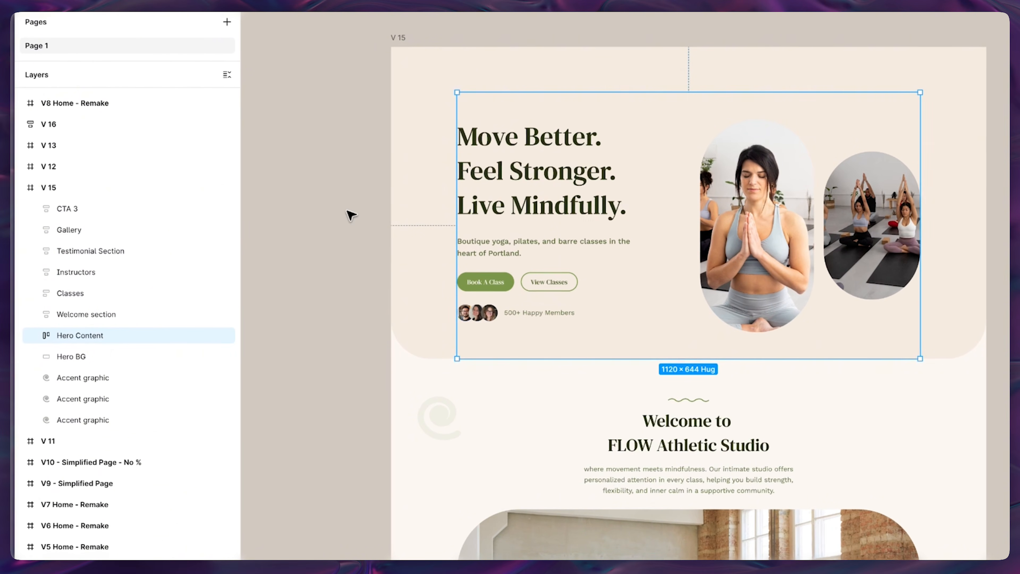
drag(82, 343, 82, 205)
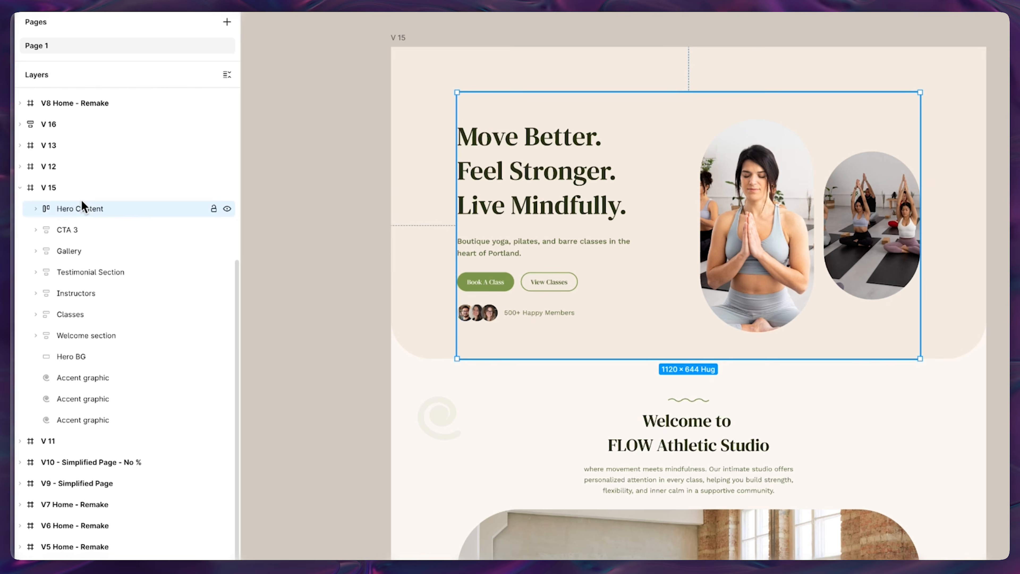
click(78, 228)
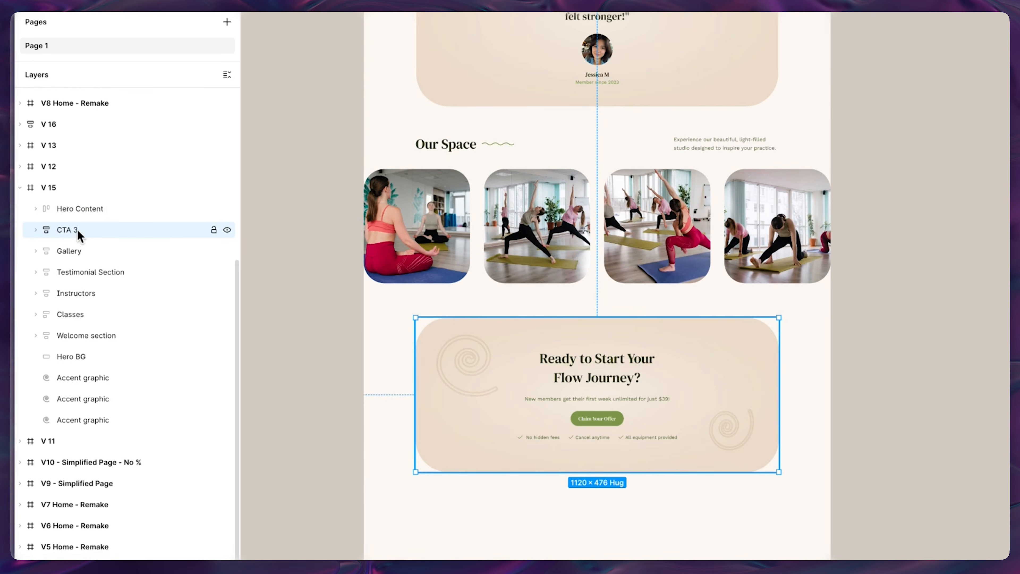
drag(60, 237, 61, 347)
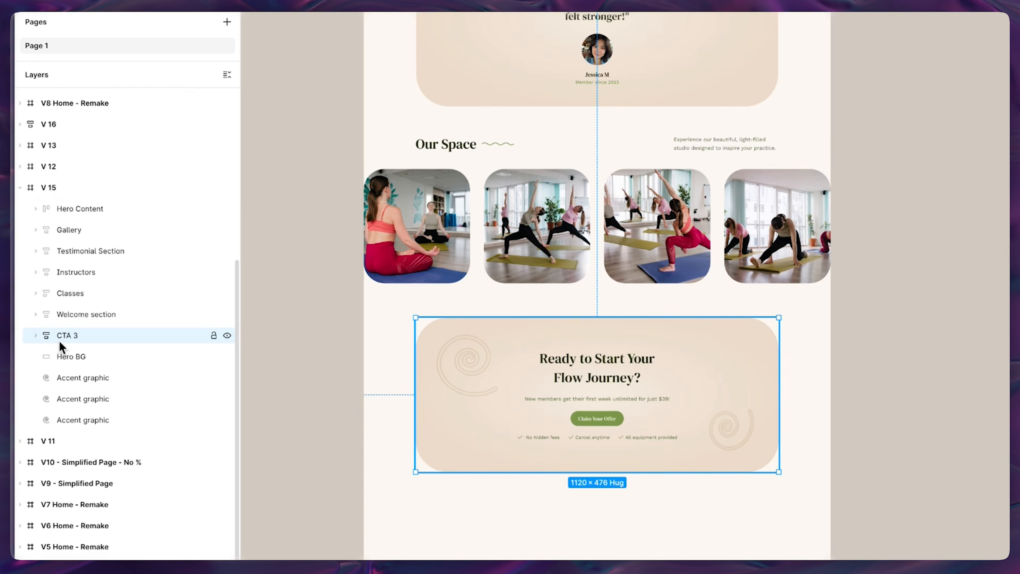
Move the Gallery layer directly above CTA 3 in the V 15 frame's layer order.
scroll(408, 141, up, 1)
click(407, 141)
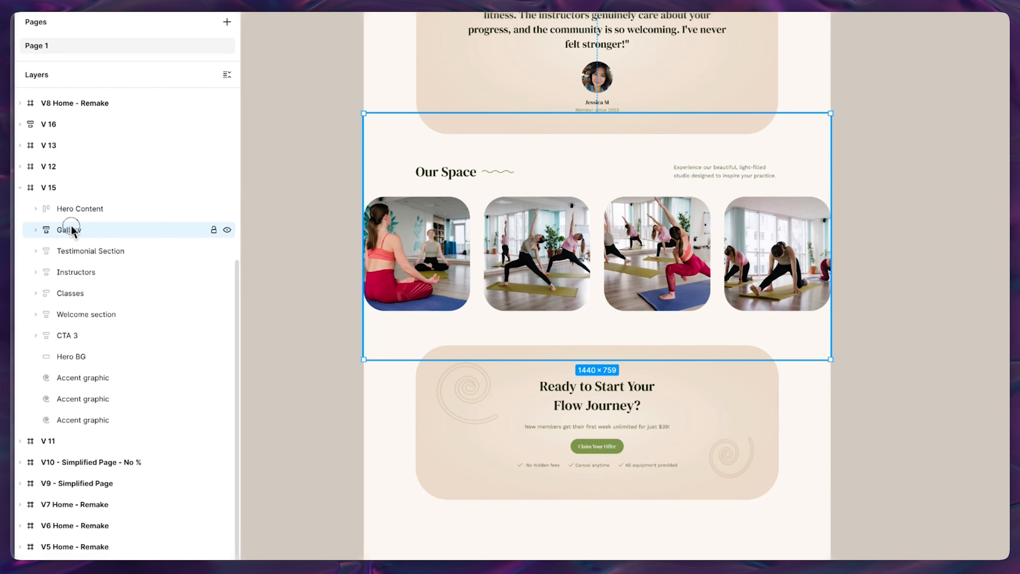
drag(73, 230, 67, 328)
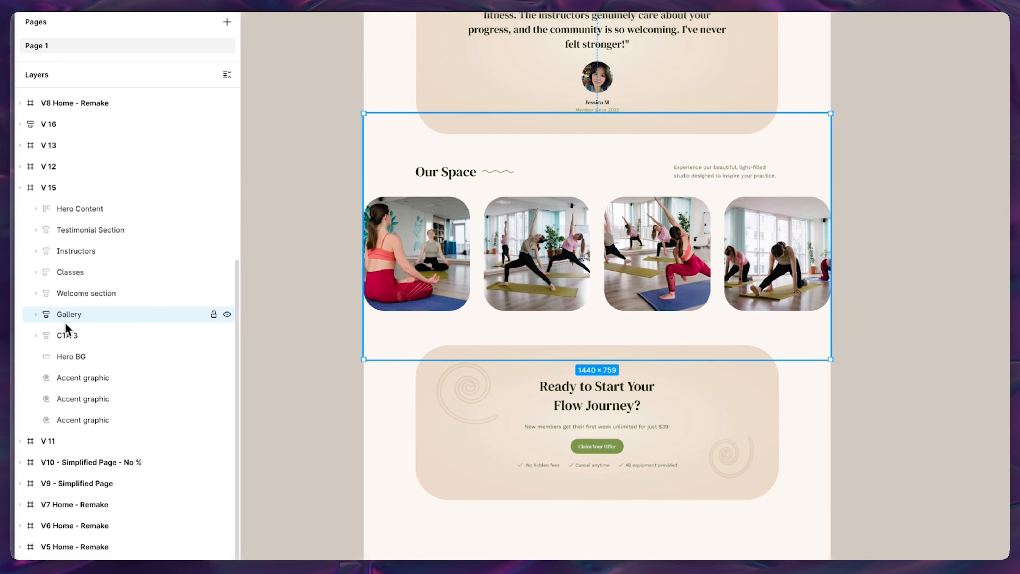
Rename the V 15 frame's Hero Content layer as "Hero section".
scroll(597, 285, up, 7)
scroll(89, 336, up, 1)
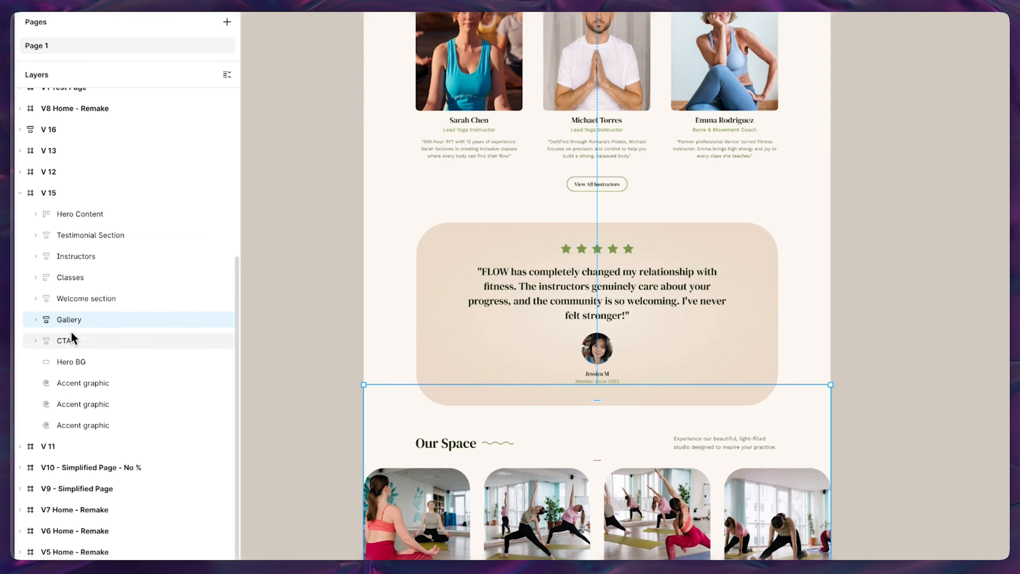
scroll(72, 332, up, 1)
scroll(421, 373, up, 3)
scroll(126, 341, up, 1)
scroll(706, 332, up, 5)
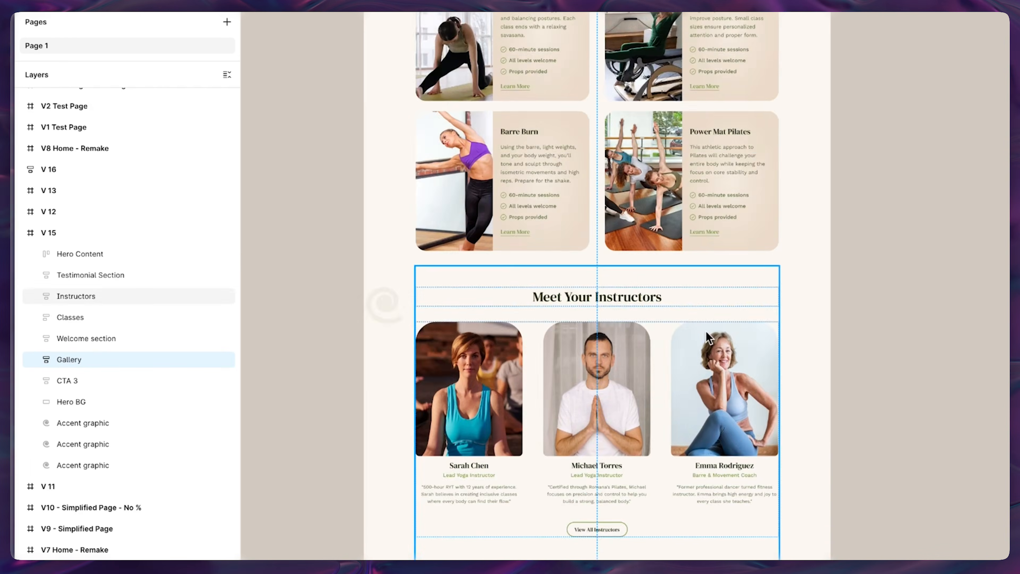
scroll(706, 332, up, 8)
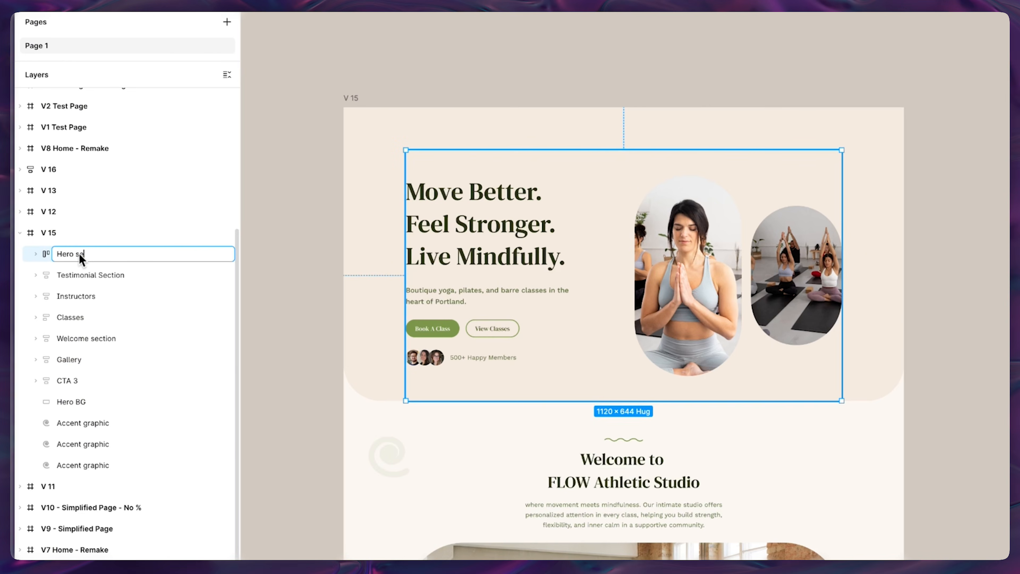
text(cti)
text(on)
key(Return)
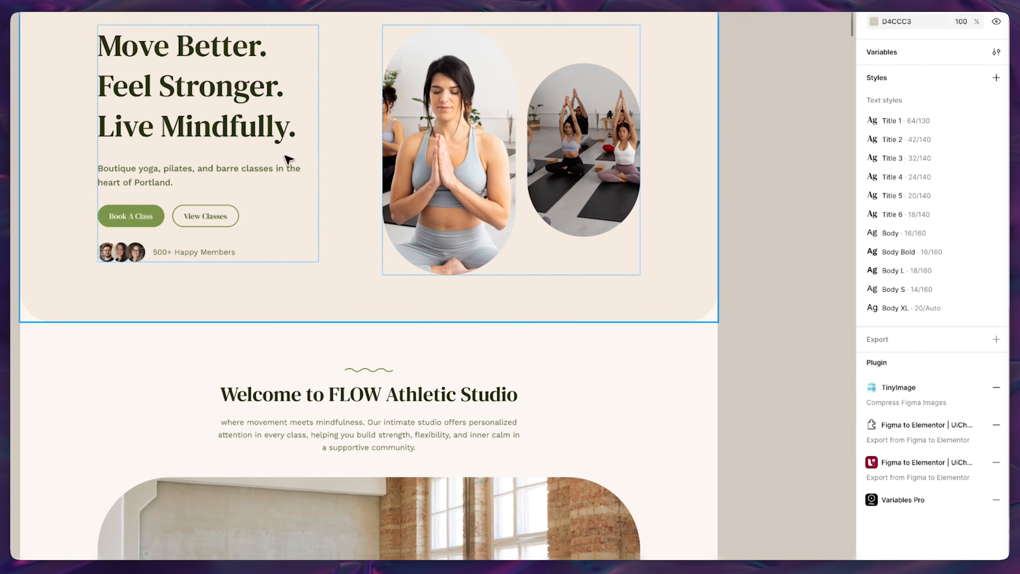
Check the color variable used for the V 16 hero heading's fill and view the file's Colors variables.
click(251, 101)
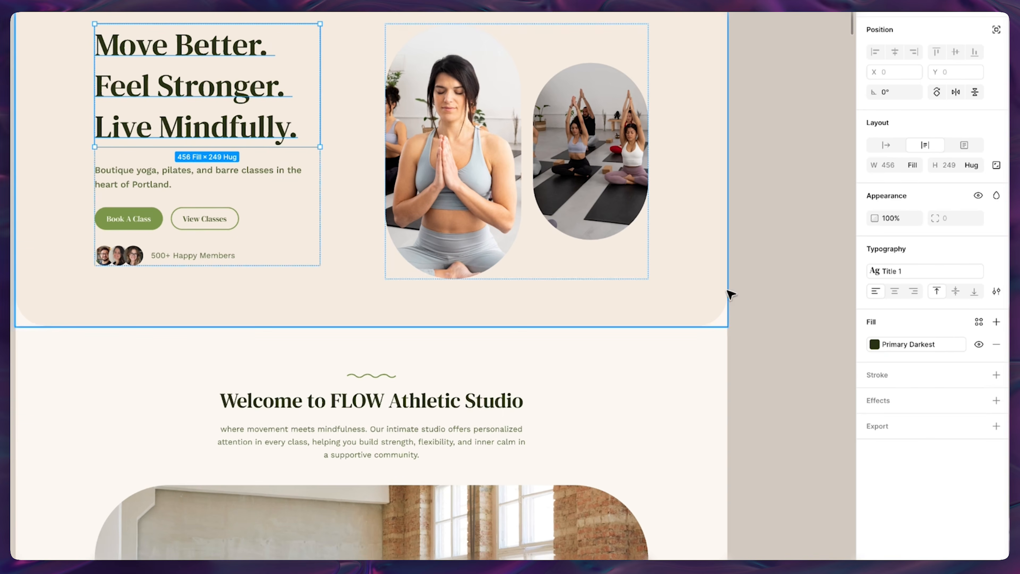
click(913, 348)
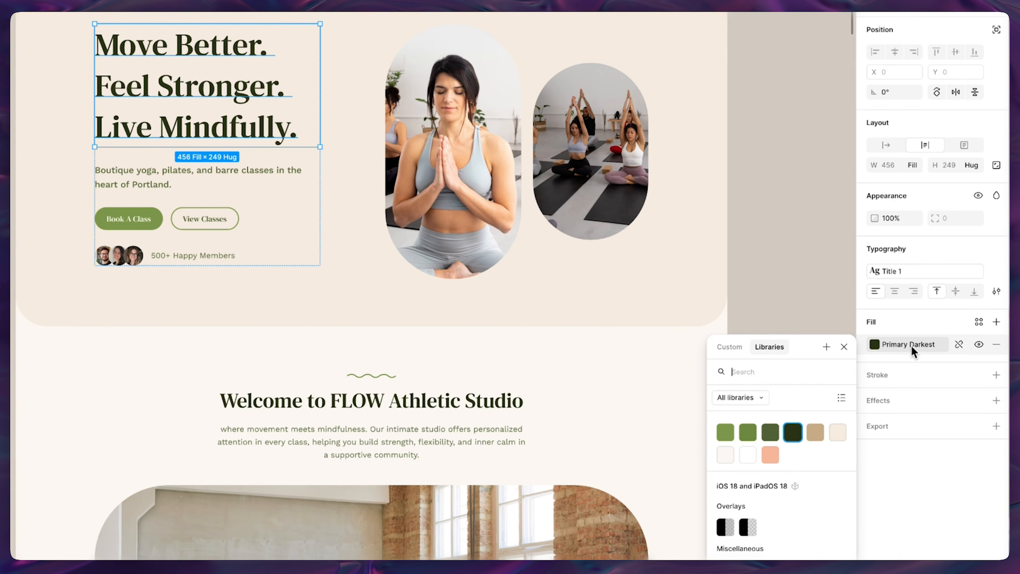
click(912, 347)
click(790, 354)
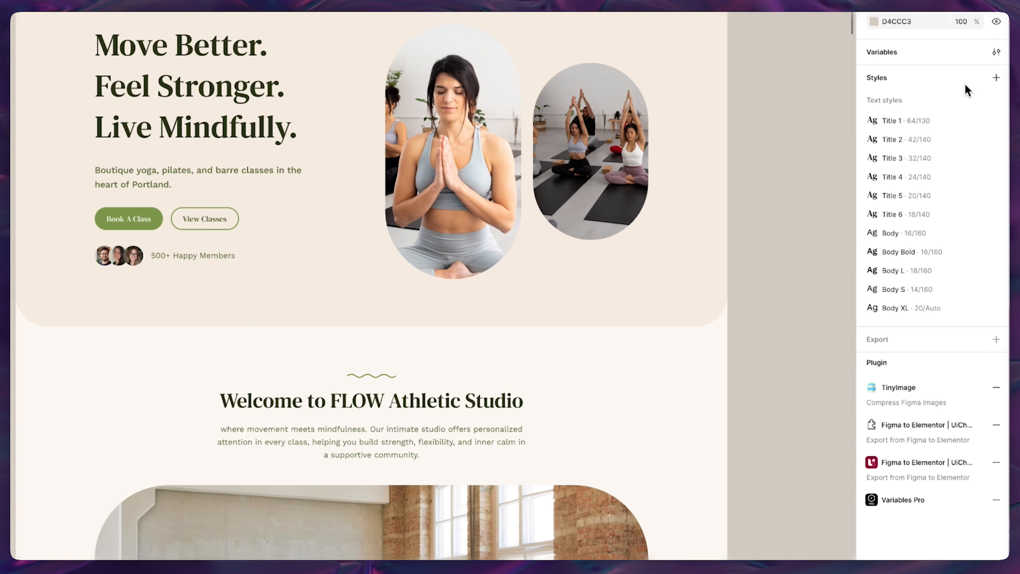
click(996, 52)
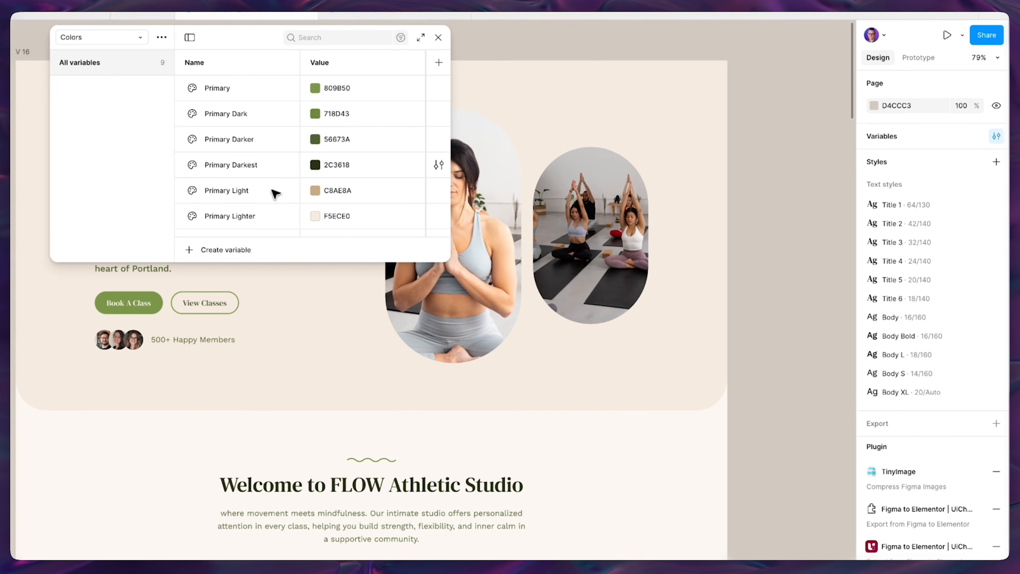
click(438, 37)
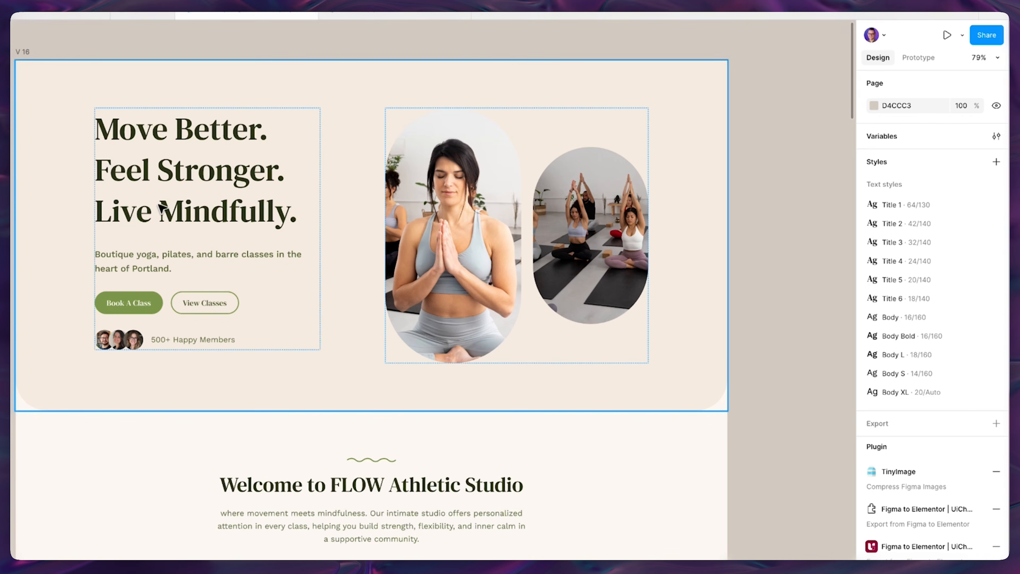
Check which text style the V 16 hero heading uses and view the available text styles.
click(150, 189)
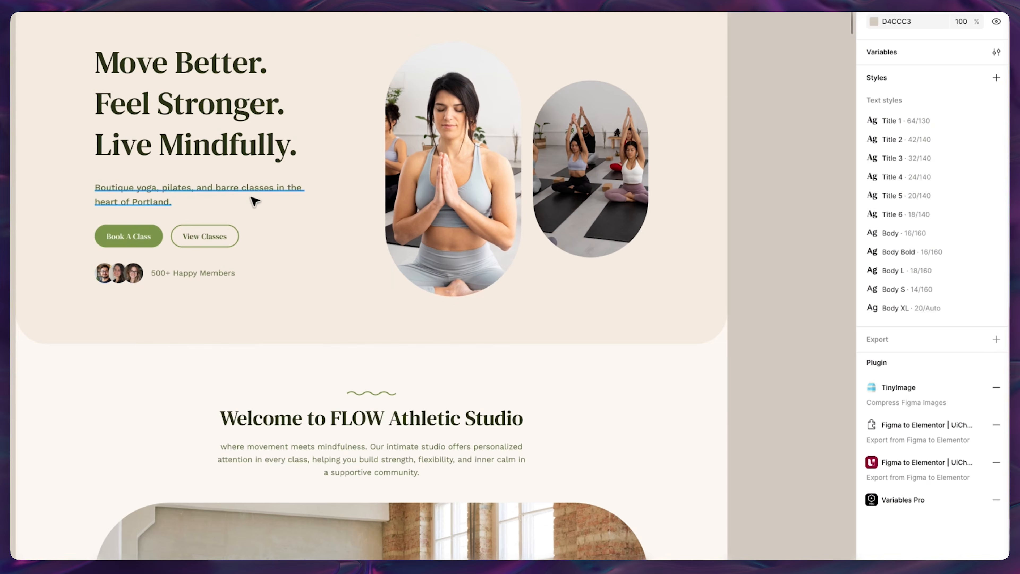
click(285, 208)
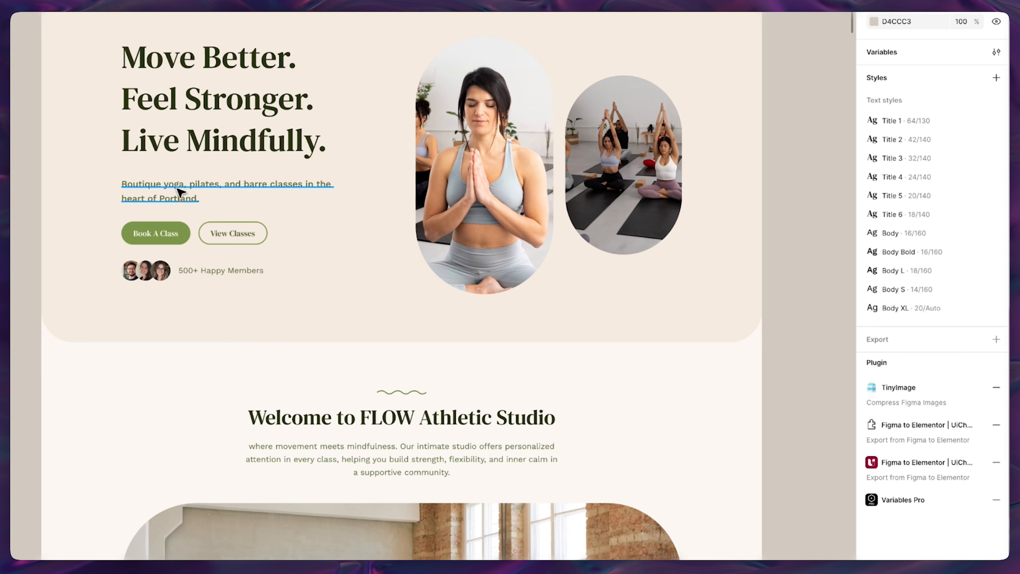
click(244, 110)
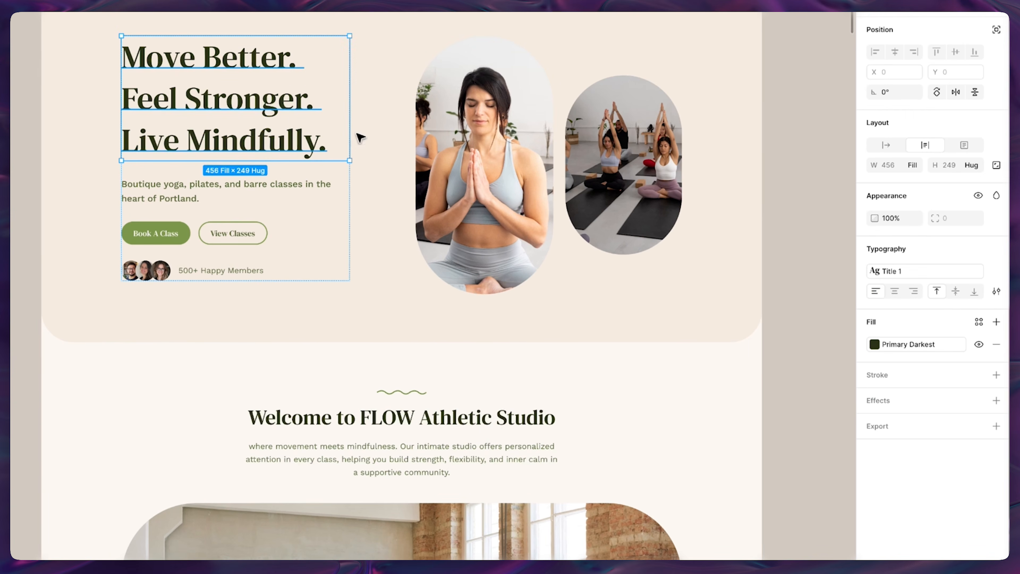
click(920, 270)
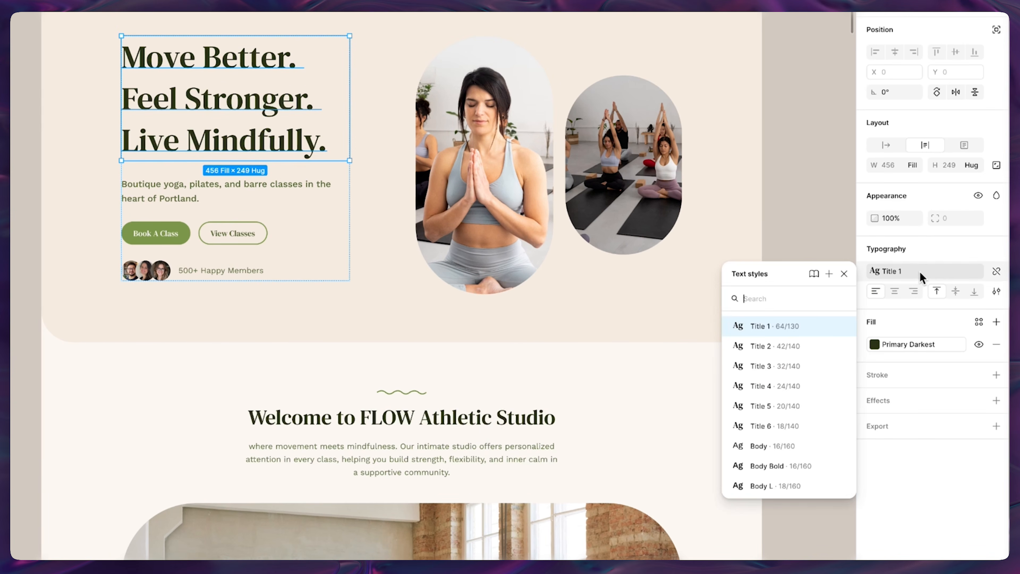
click(799, 234)
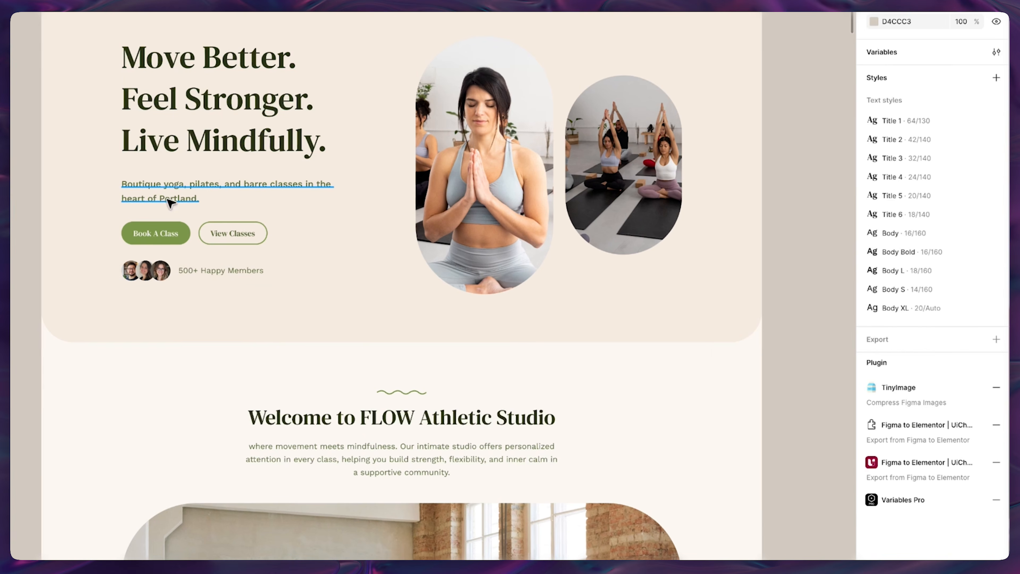
Apply the Body L text style to the "Boutique yoga, pilates, and barre classes" paragraph in the V 16 hero.
click(167, 194)
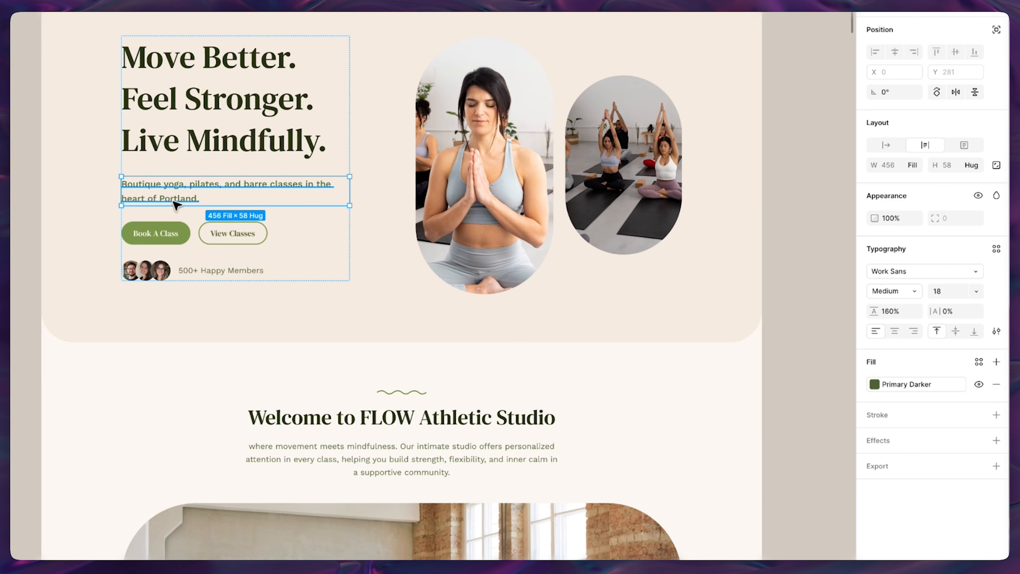
click(997, 249)
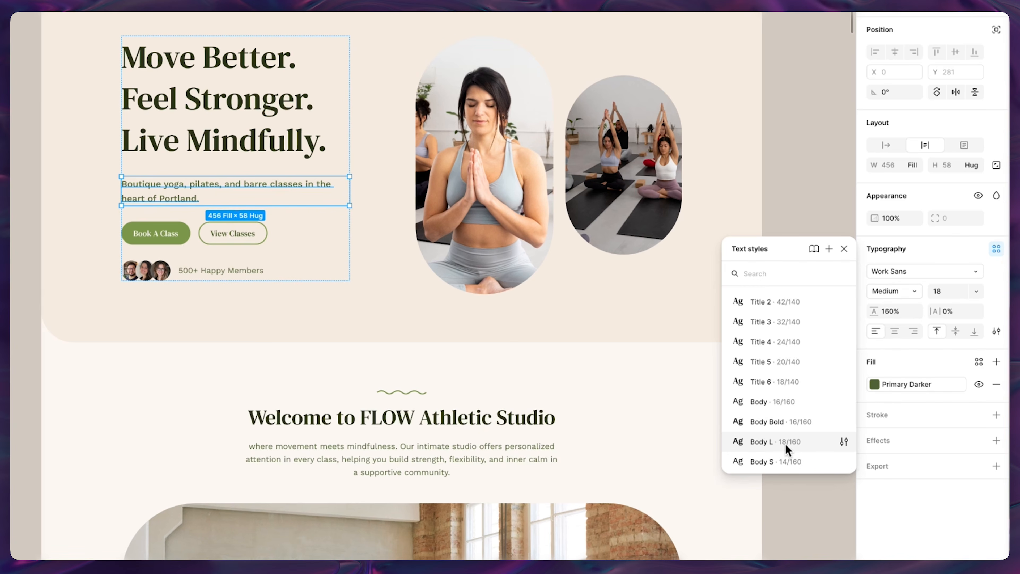
click(787, 445)
scroll(36, 167, down, 2)
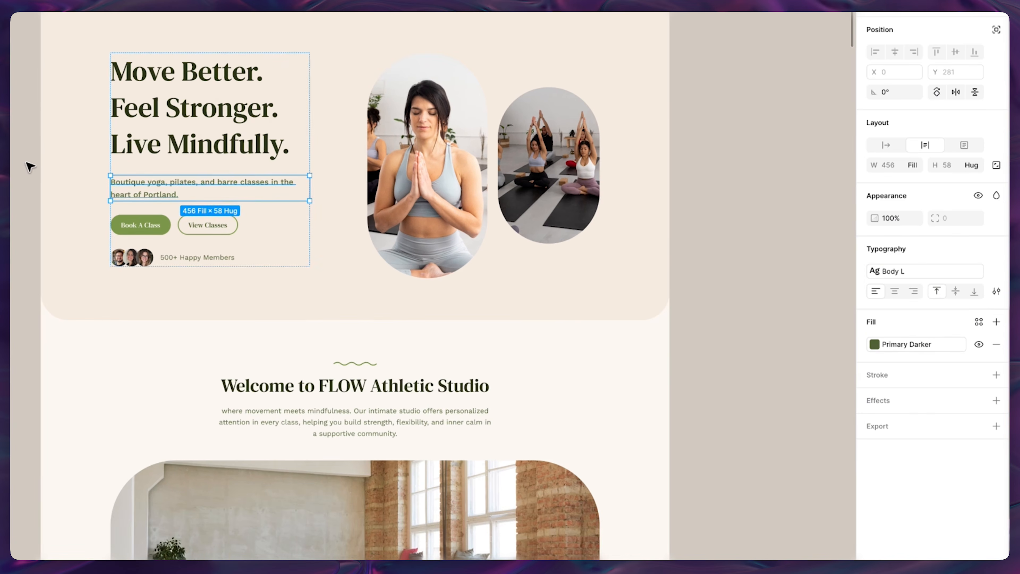
Delete the Body XL text style from the file and review the color variables.
click(29, 165)
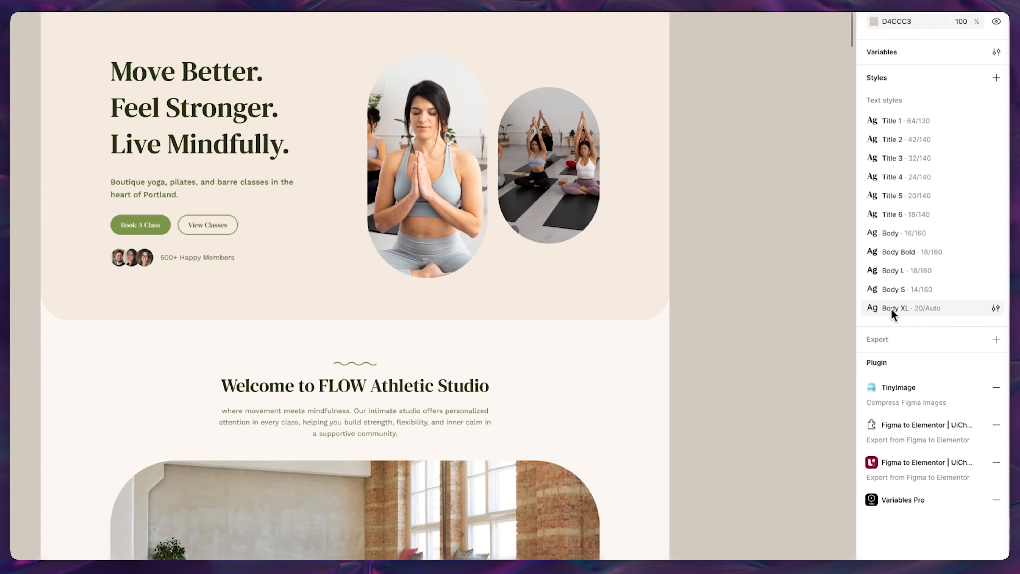
right_click(955, 309)
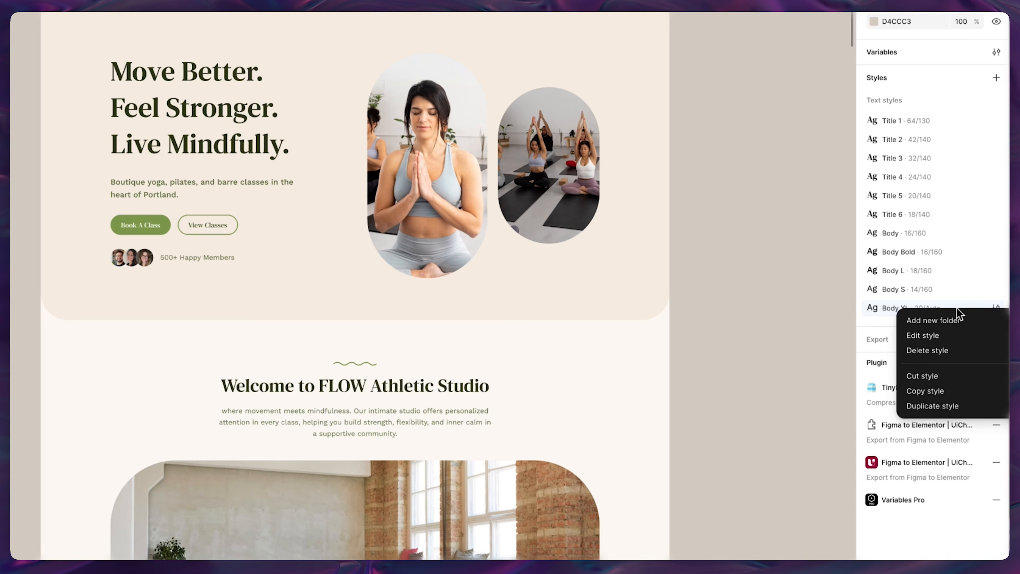
click(949, 349)
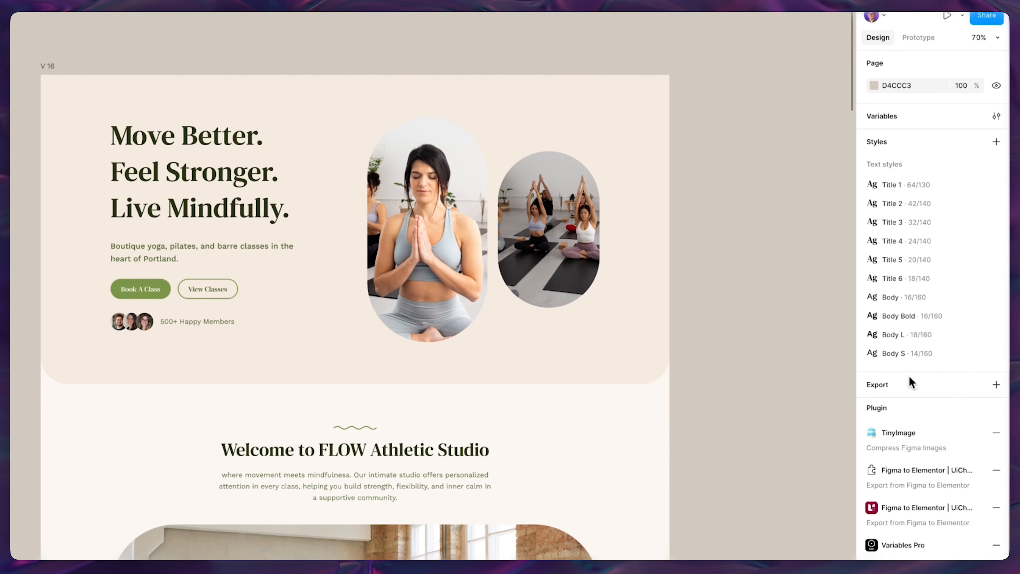
click(996, 116)
scroll(353, 148, down, 3)
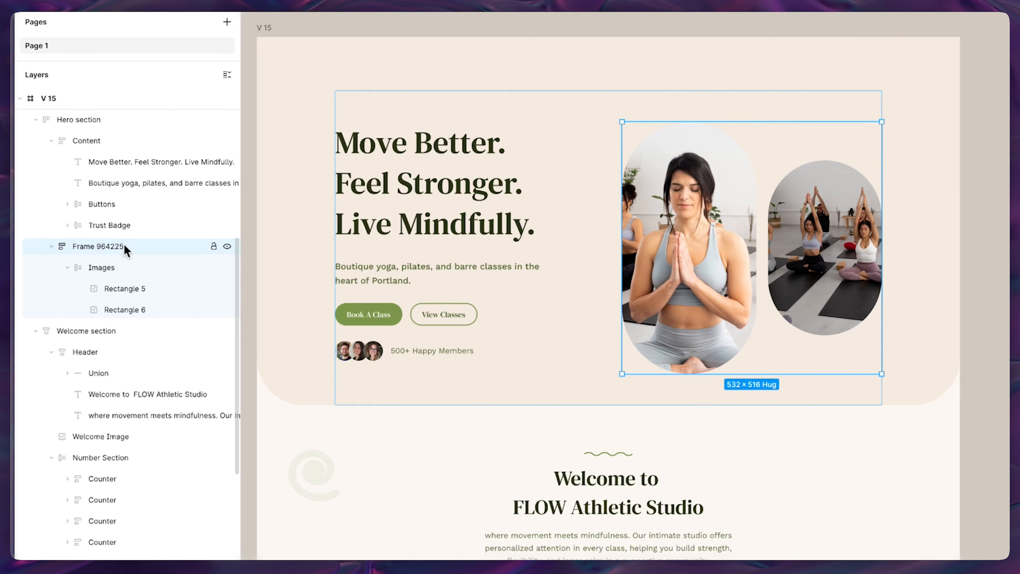
Ungroup the redundant Frame 964225 wrapping the Images layer in the V 15 Hero section.
click(134, 268)
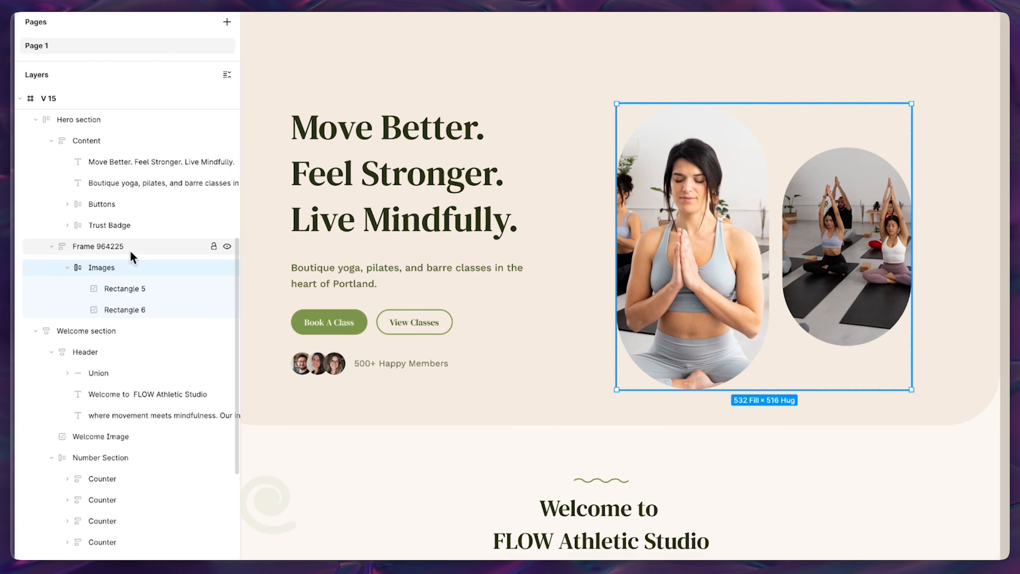
right_click(770, 209)
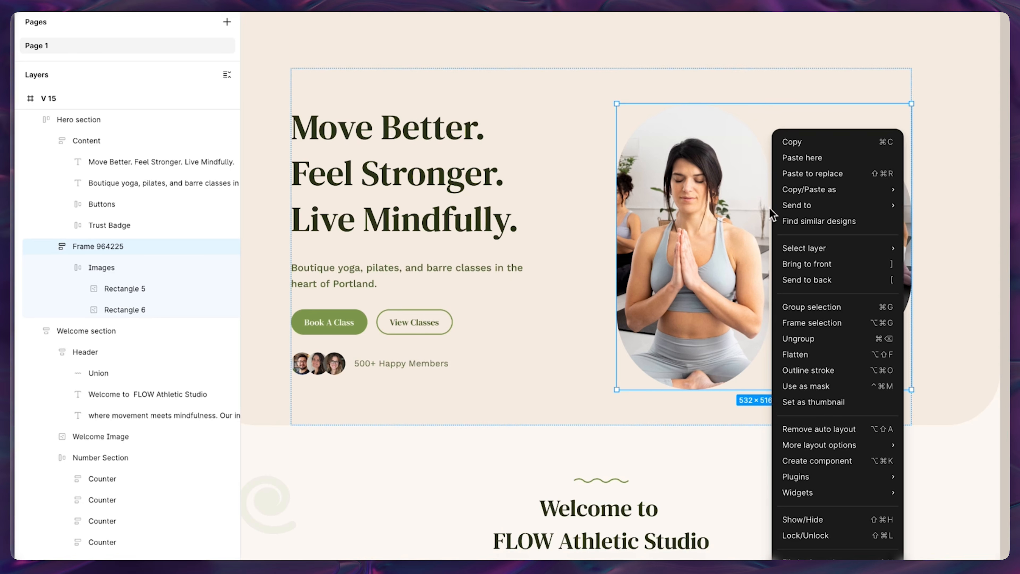
click(846, 338)
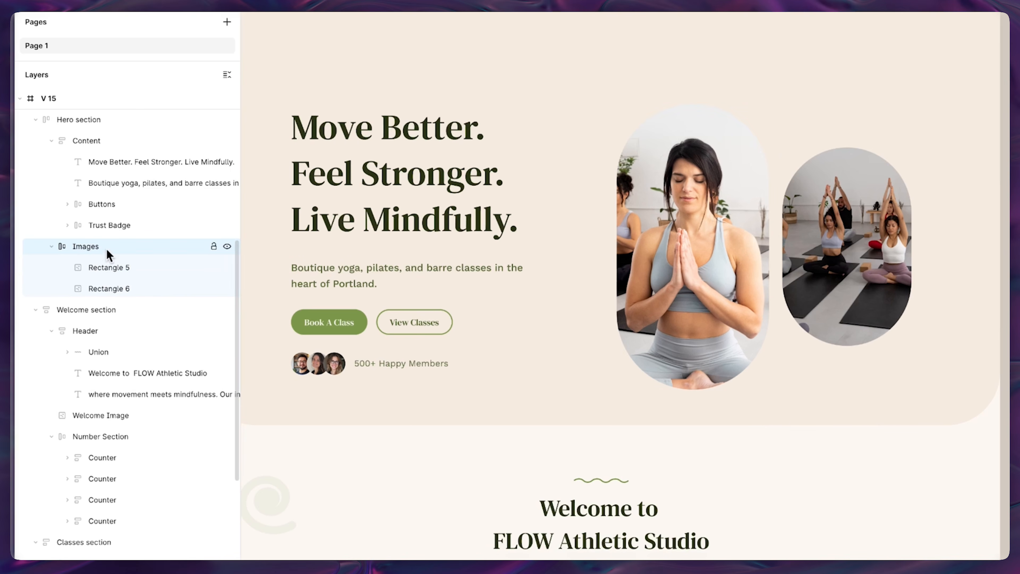
scroll(606, 234, down, 5)
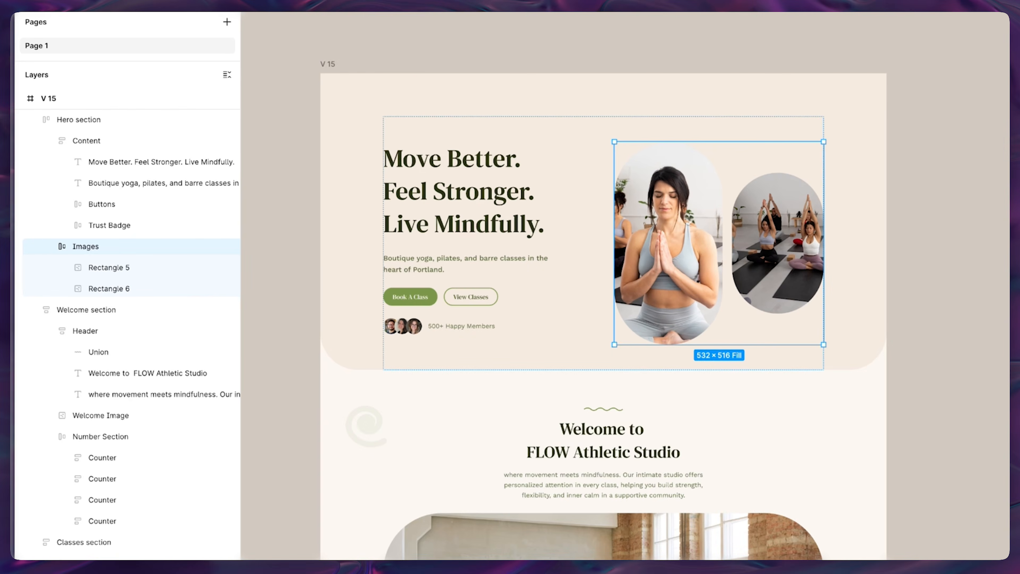
scroll(494, 287, up, 2)
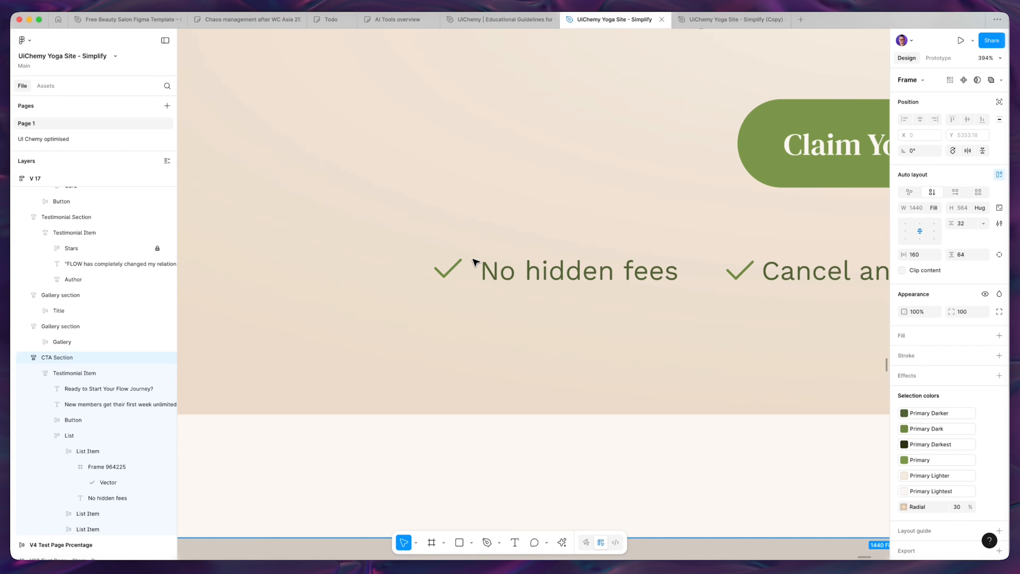
Ungroup the frame around the check mark vector beside "No hidden fees" in the V 17 CTA Section list.
click(448, 276)
click(449, 274)
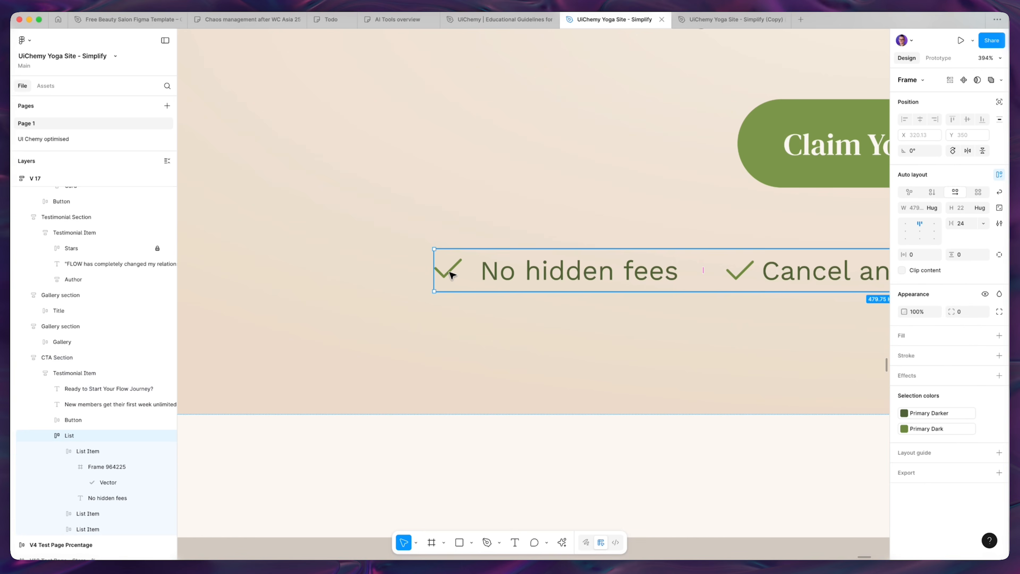
click(450, 275)
click(452, 274)
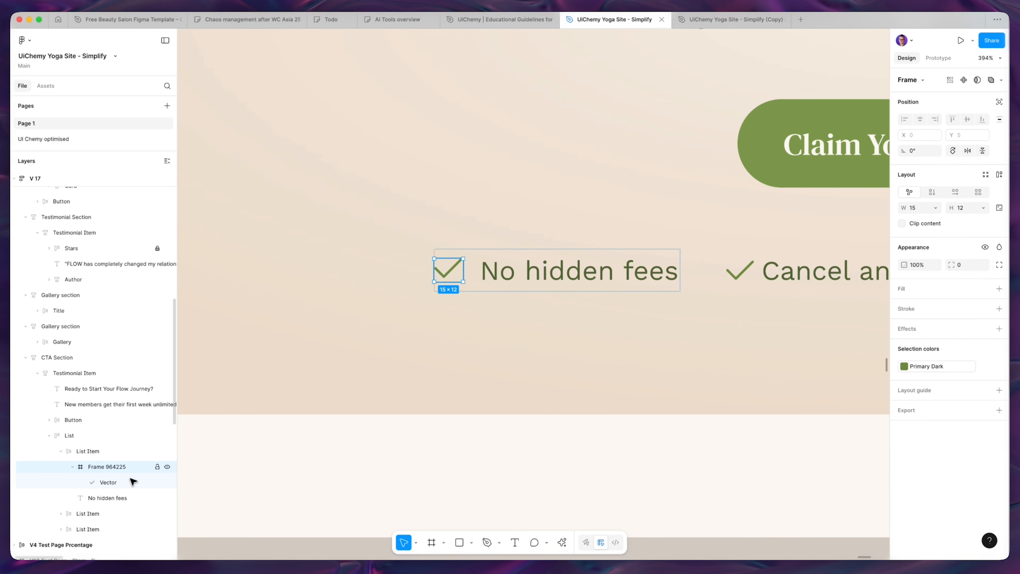
scroll(125, 471, down, 2)
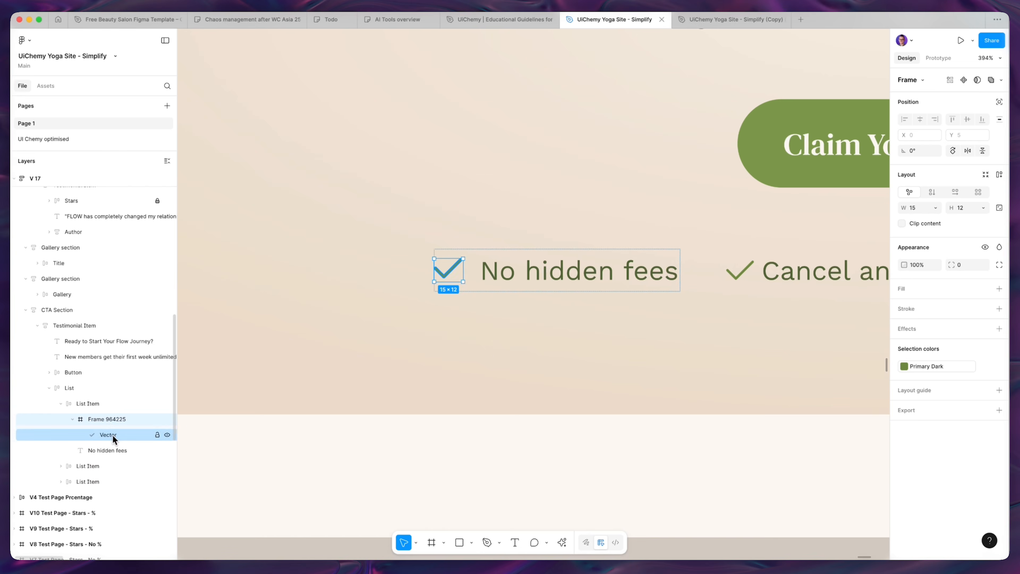
click(113, 435)
click(114, 421)
click(116, 436)
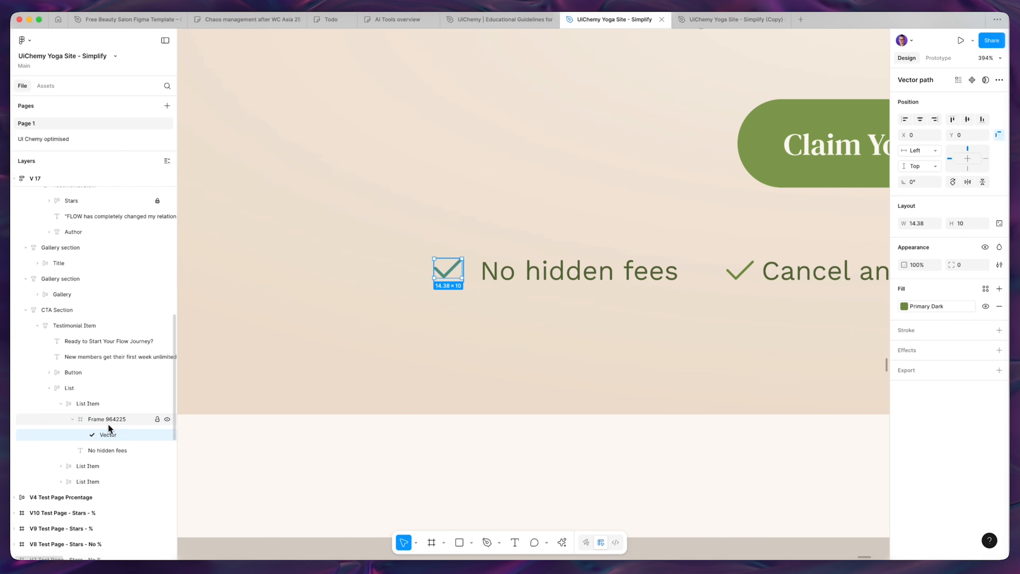
click(108, 422)
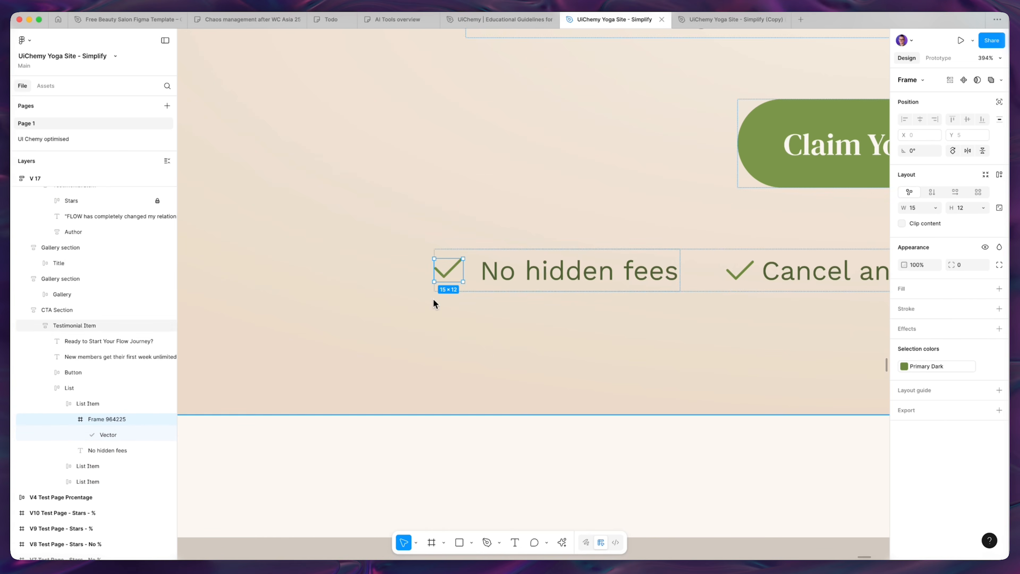
right_click(456, 273)
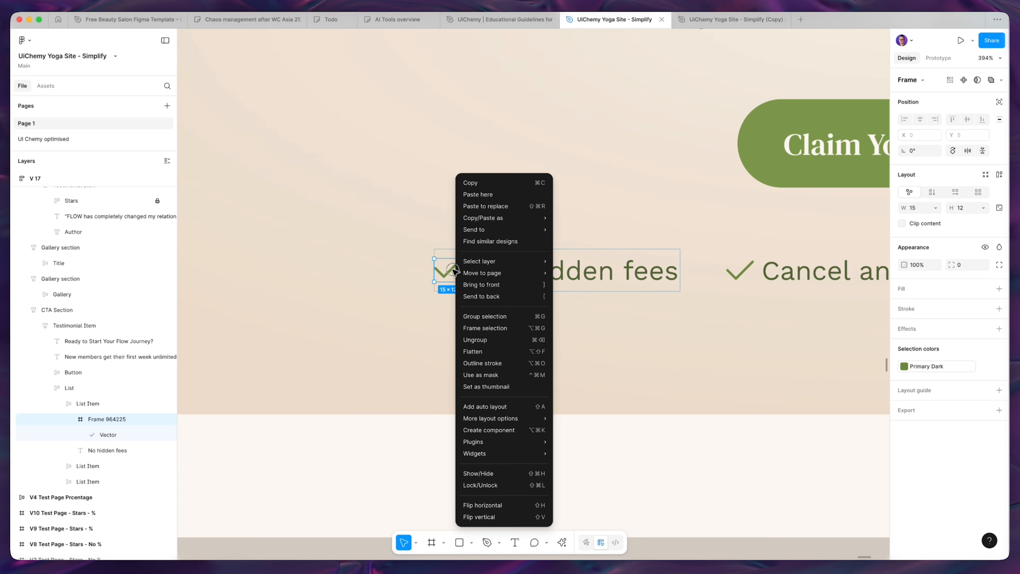
click(486, 343)
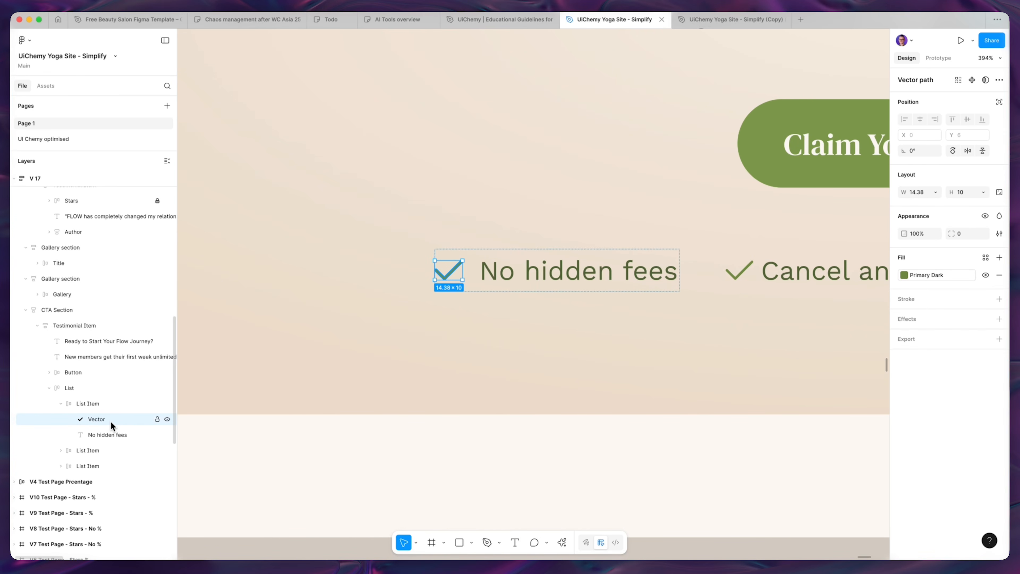
click(130, 434)
click(113, 402)
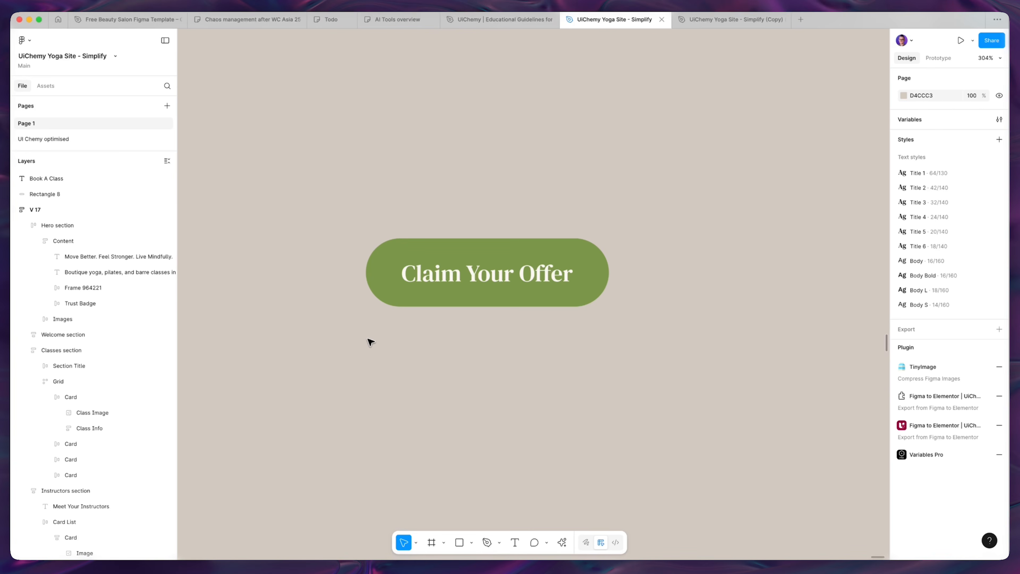
Wrap the loose "Claim Your Offer" button text and its Rectangle 8 background in an auto layout frame.
drag(477, 317, 496, 324)
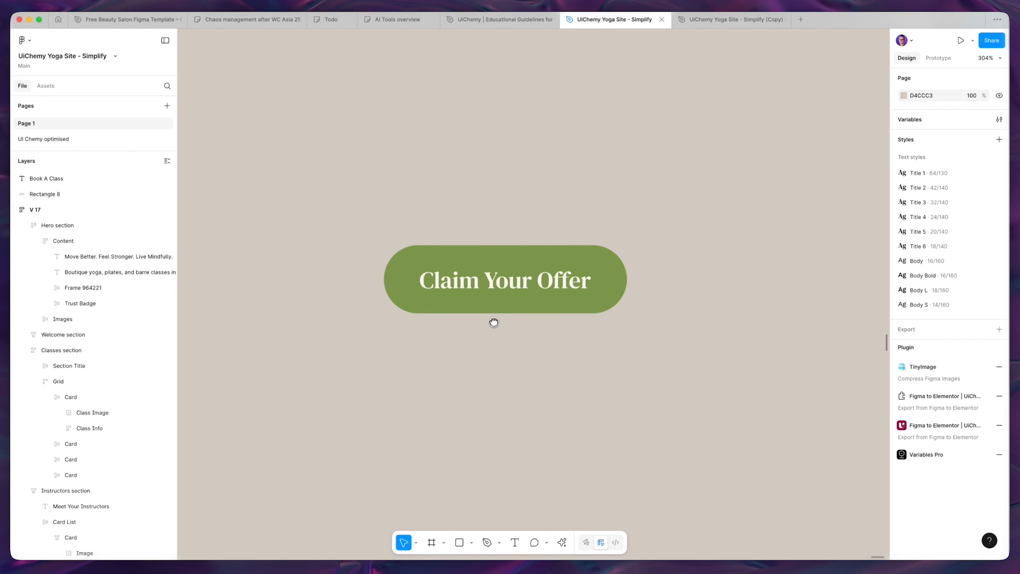
click(619, 293)
drag(614, 297, 592, 308)
key(Escape)
drag(535, 394, 426, 187)
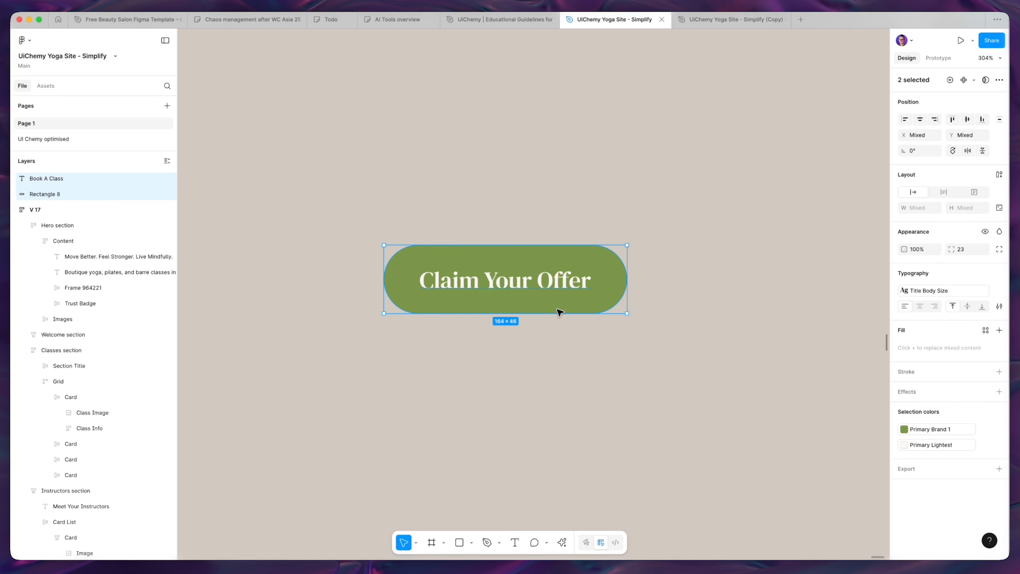
click(999, 174)
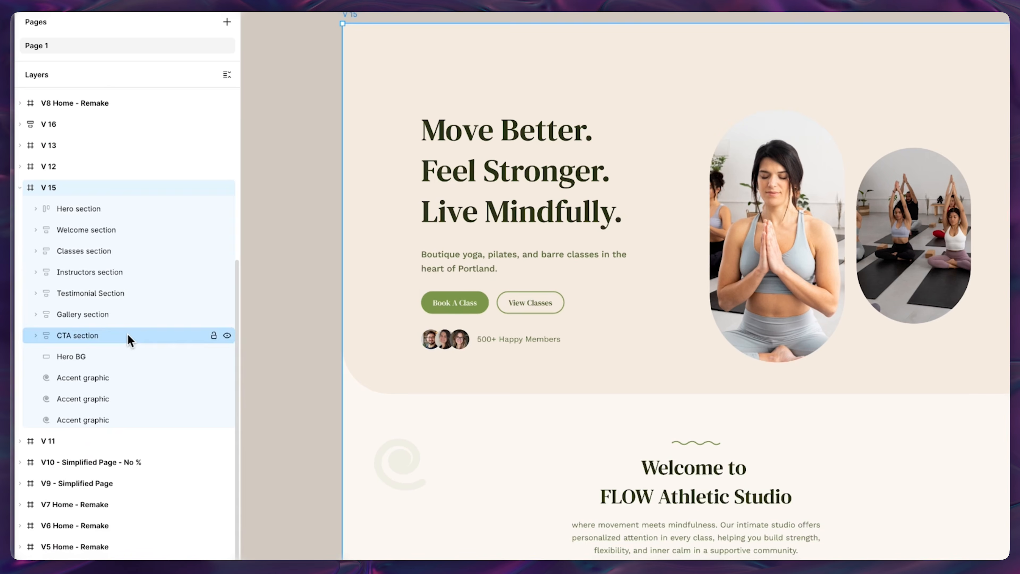
Move the Hero BG layer directly beneath Hero section in the V 15 layer order.
click(425, 104)
click(387, 66)
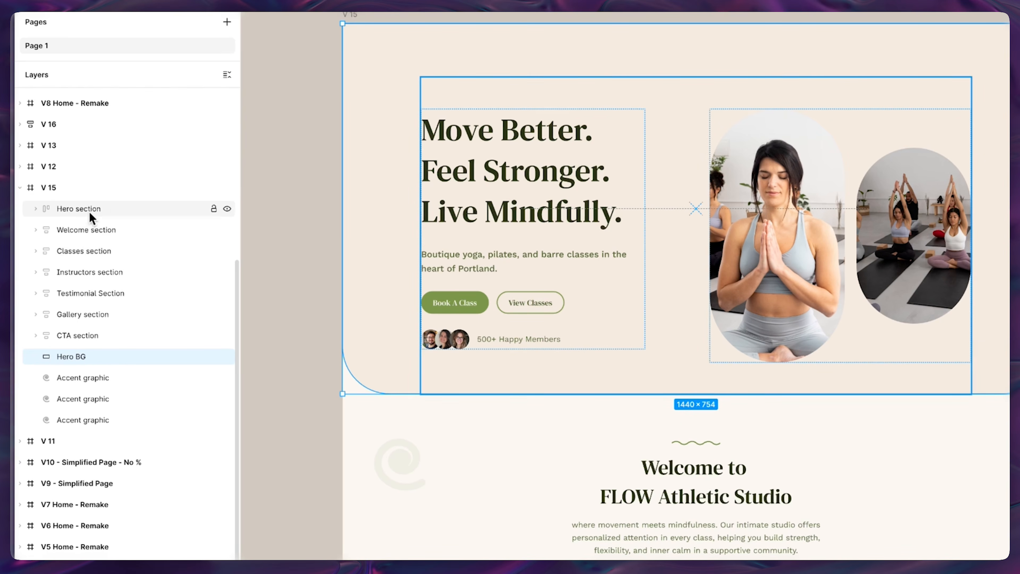
drag(87, 354, 83, 223)
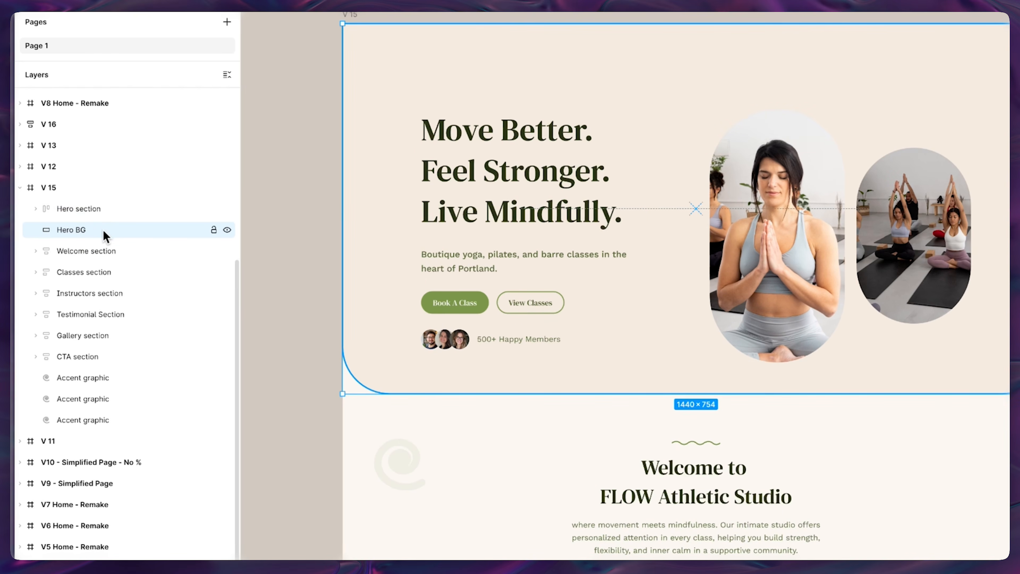
Delete the Hero BG rectangle from V 15 and fill the Hero section itself with the Primary Lighter color.
key(Delete)
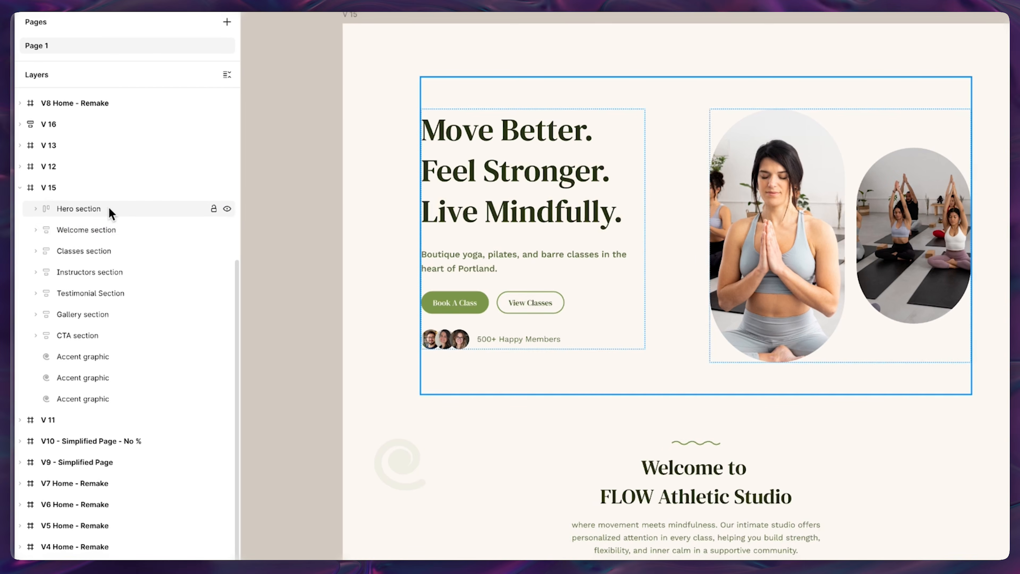
click(109, 209)
click(976, 418)
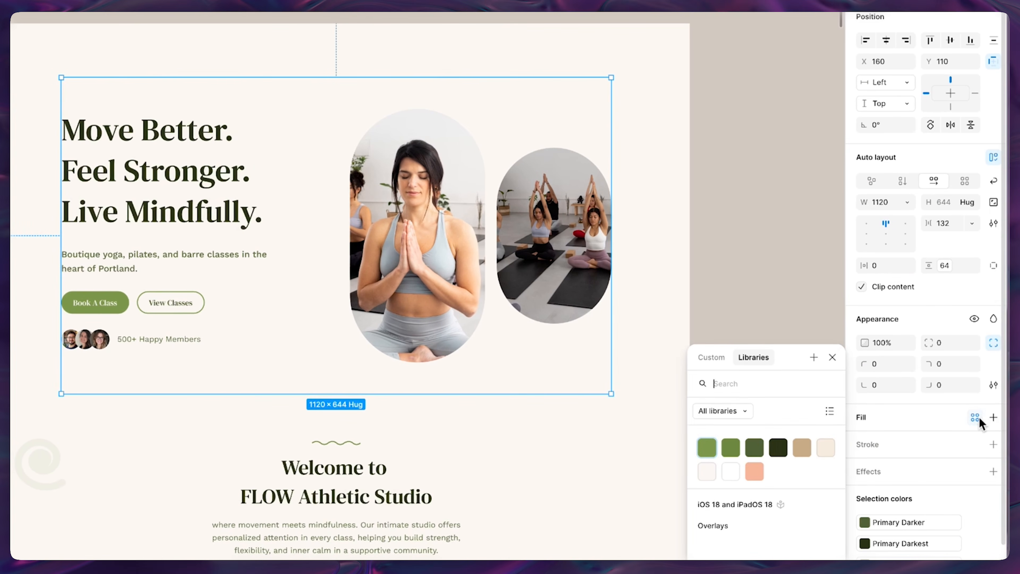
click(826, 448)
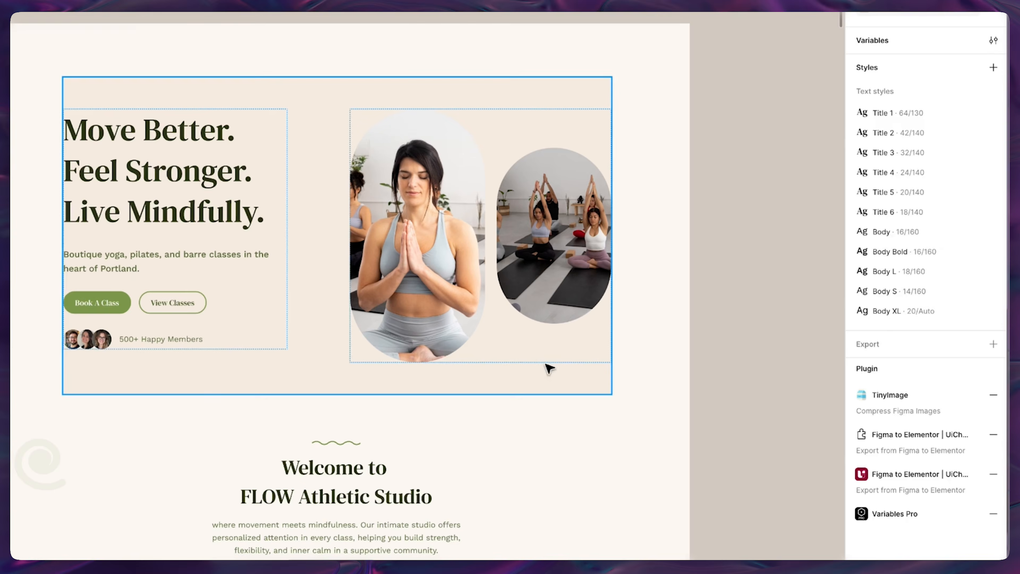
Widen the V 15 Hero section to the full 1440 page width and set its horizontal padding to 160.
click(533, 337)
drag(610, 194, 690, 199)
drag(63, 177, 38, 187)
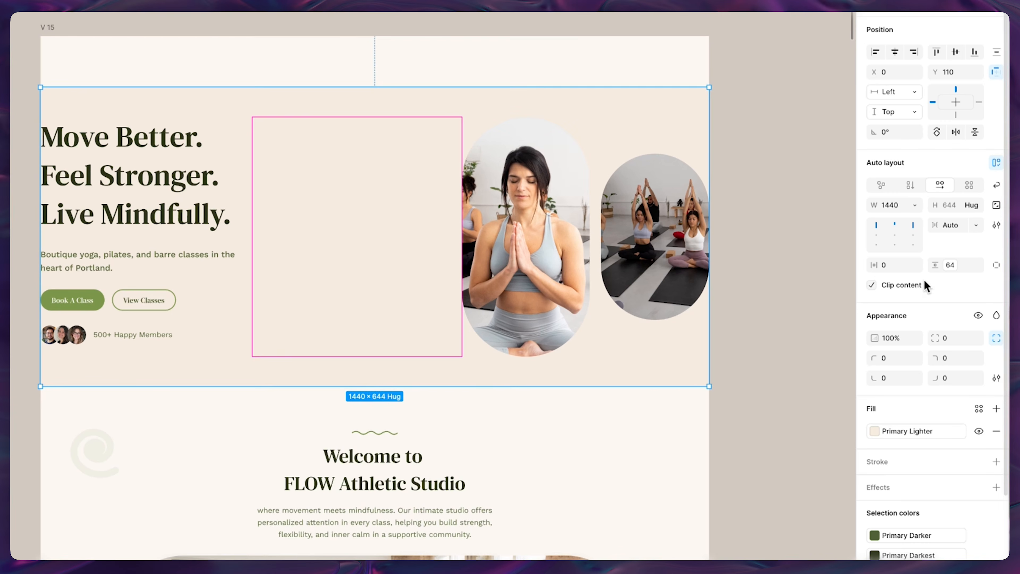
click(898, 267)
scroll(80, 187, up, 1)
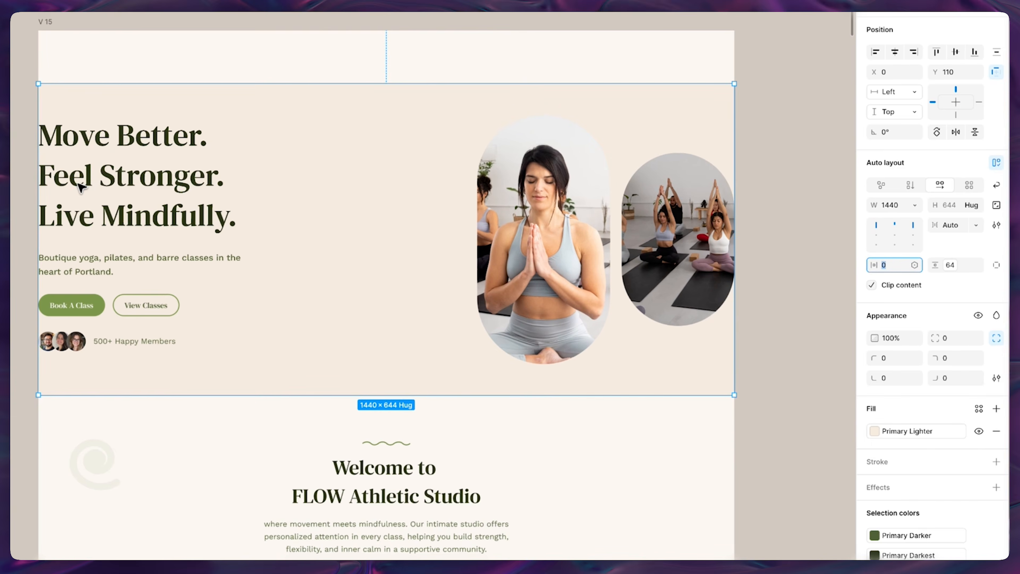
scroll(80, 187, up, 1)
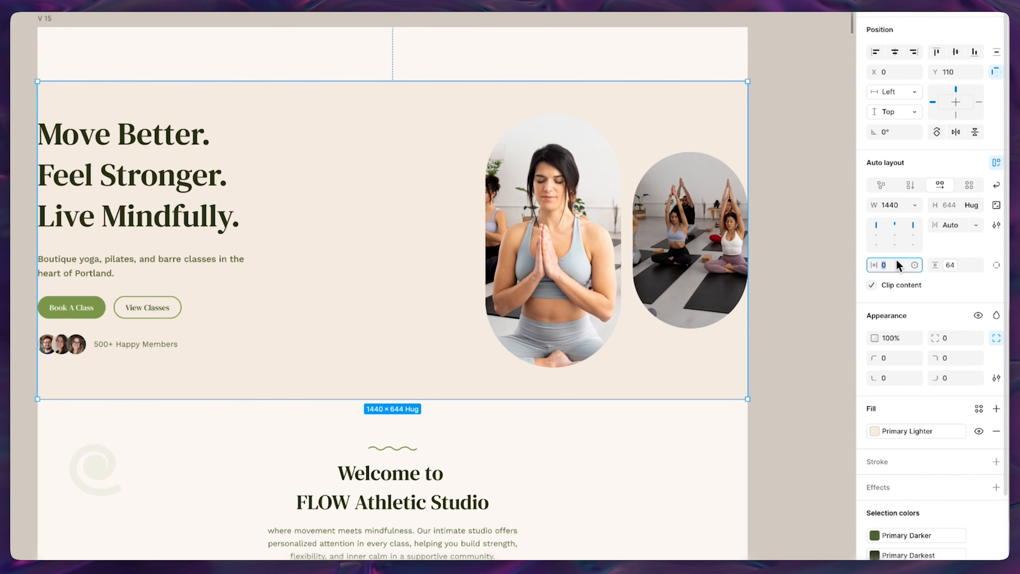
key(Return)
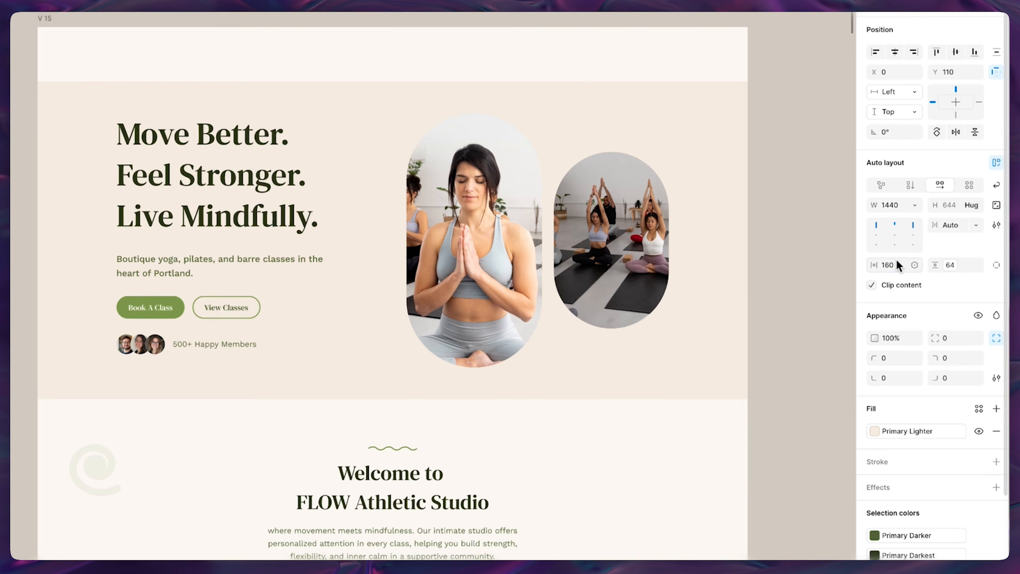
Draw a 1120 × 47 rectangle across the layout columns above the V 15 hero and calculate the side padding with (1440-1120)/2.
key(r)
drag(116, 41, 670, 64)
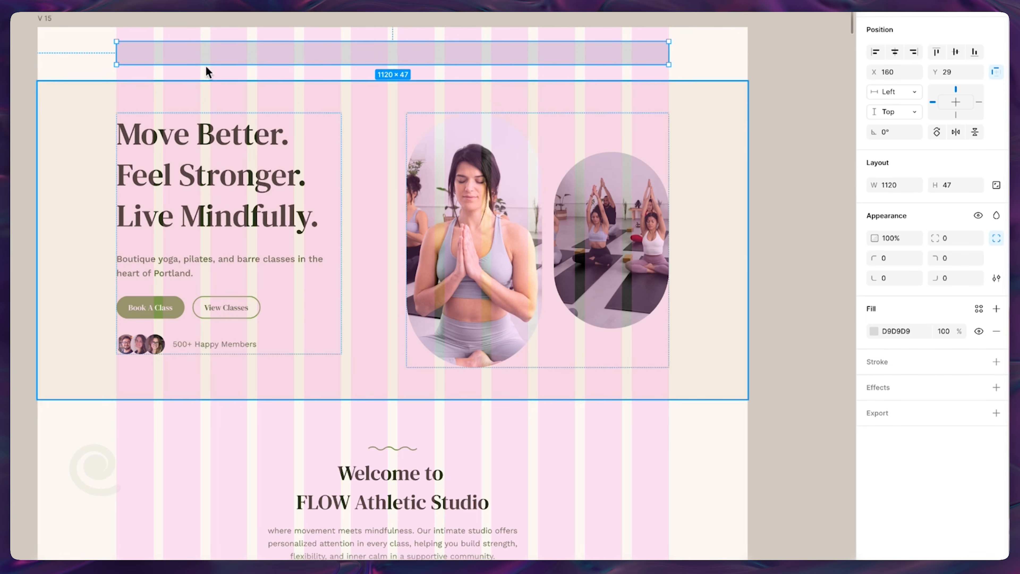
click(50, 20)
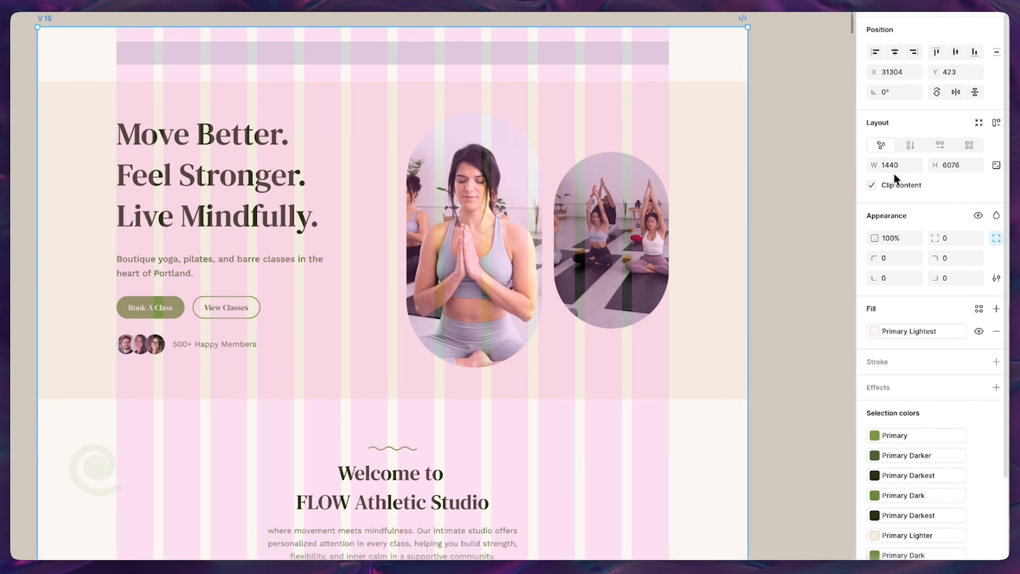
key(super+space)
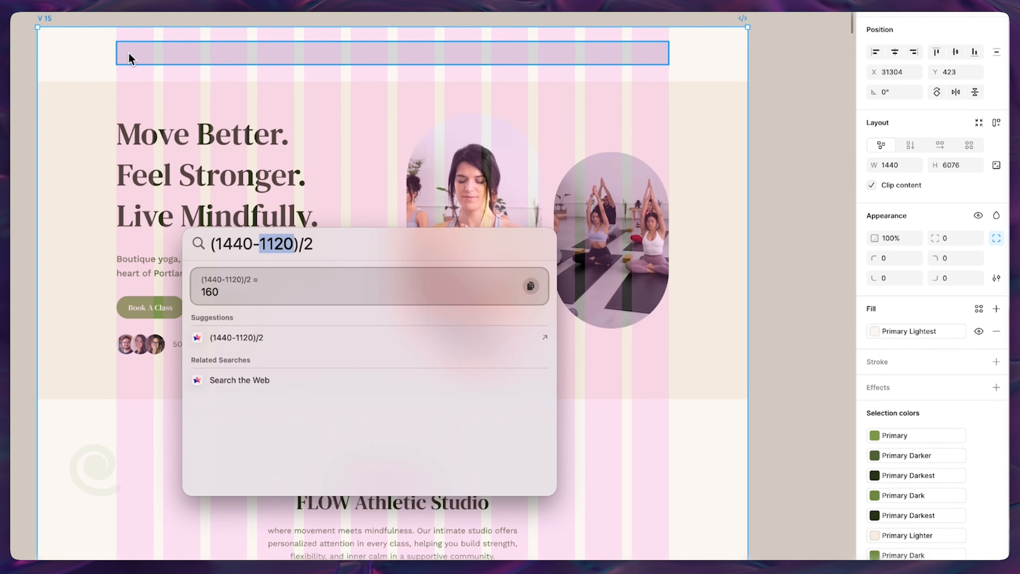
click(251, 246)
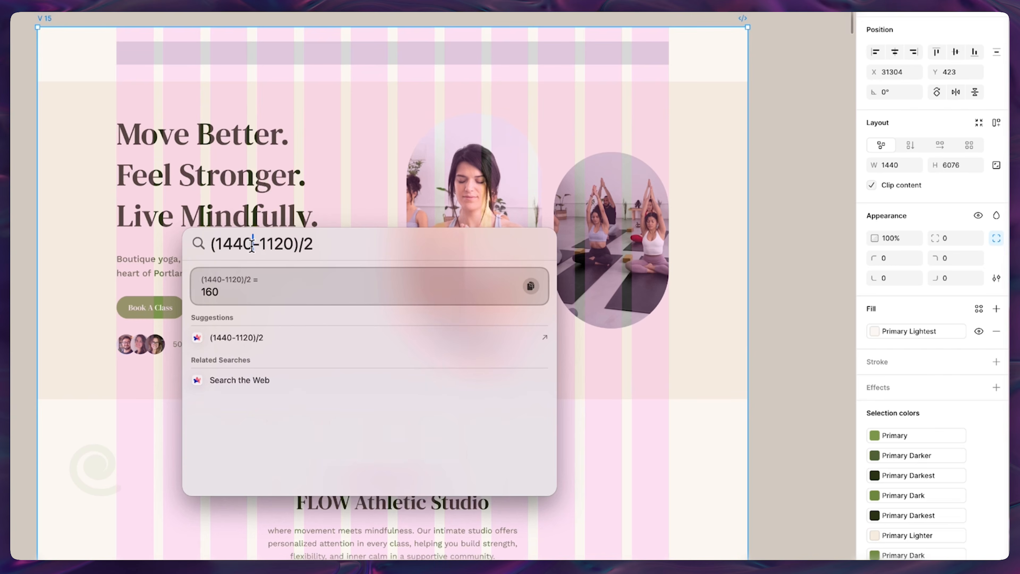
key(Escape)
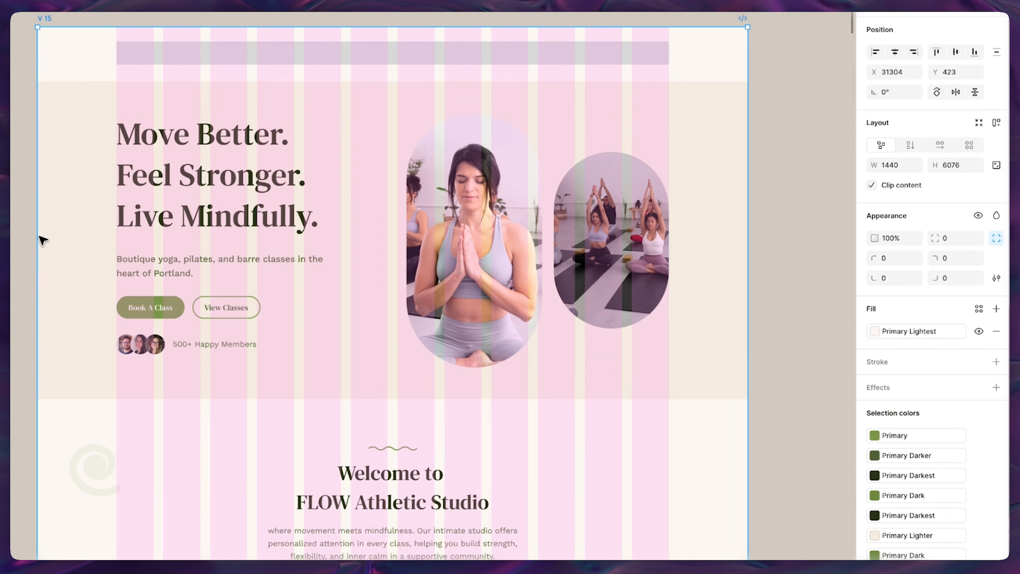
Check the V 15 Hero section's horizontal padding against the (1440-1120)/2 calculation.
click(88, 132)
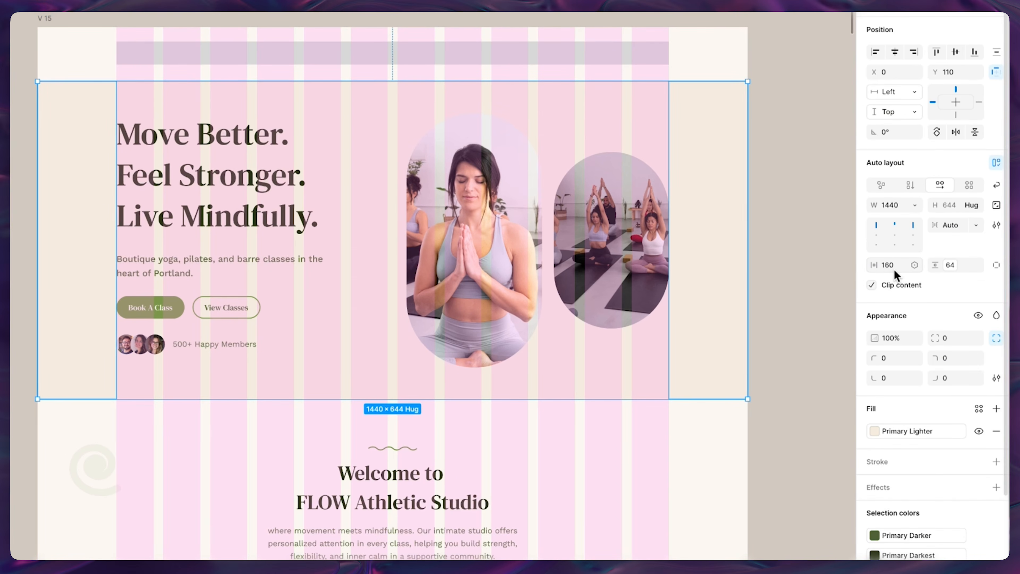
key(super+space)
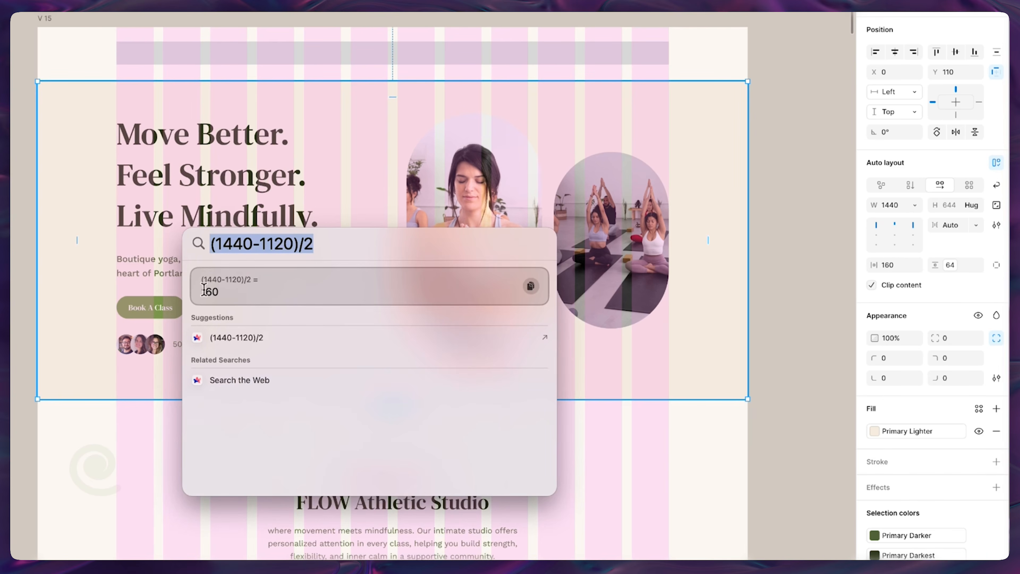
key(Escape)
click(763, 200)
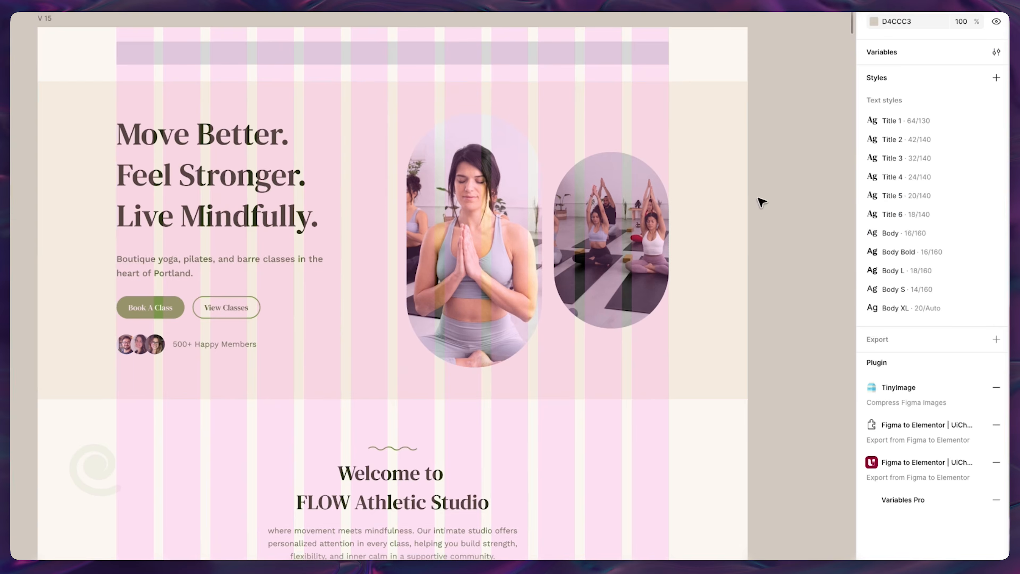
key(super+space)
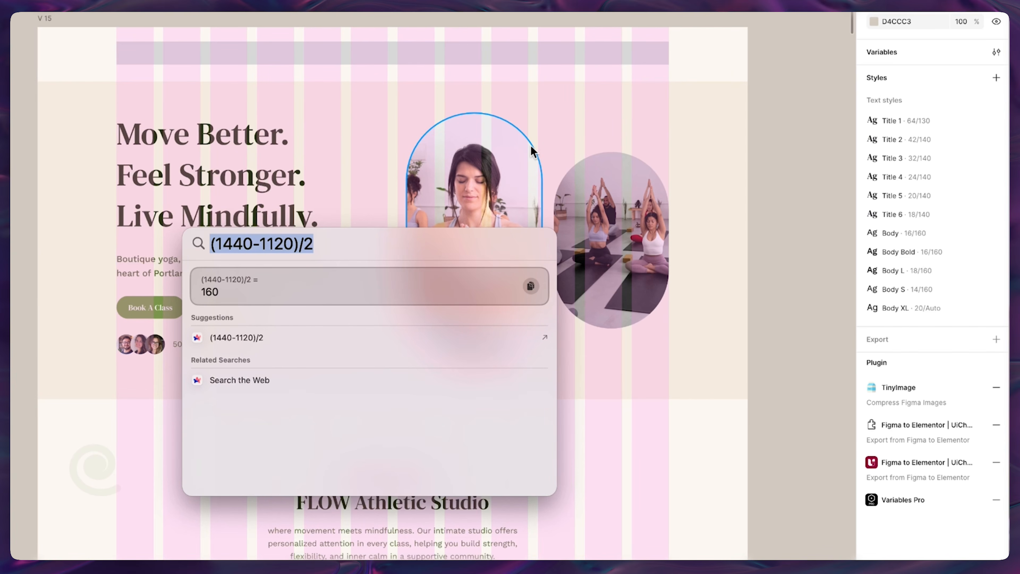
key(Escape)
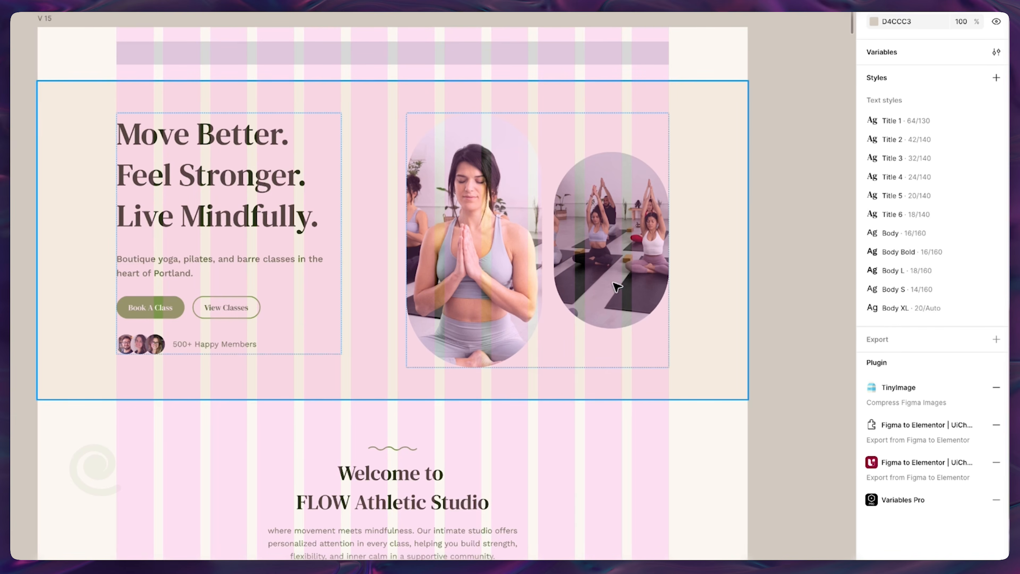
Compare the width and horizontal padding of the V 15 Welcome section with the full-width Welcome section on the neighbouring page frame.
scroll(650, 229, down, 8)
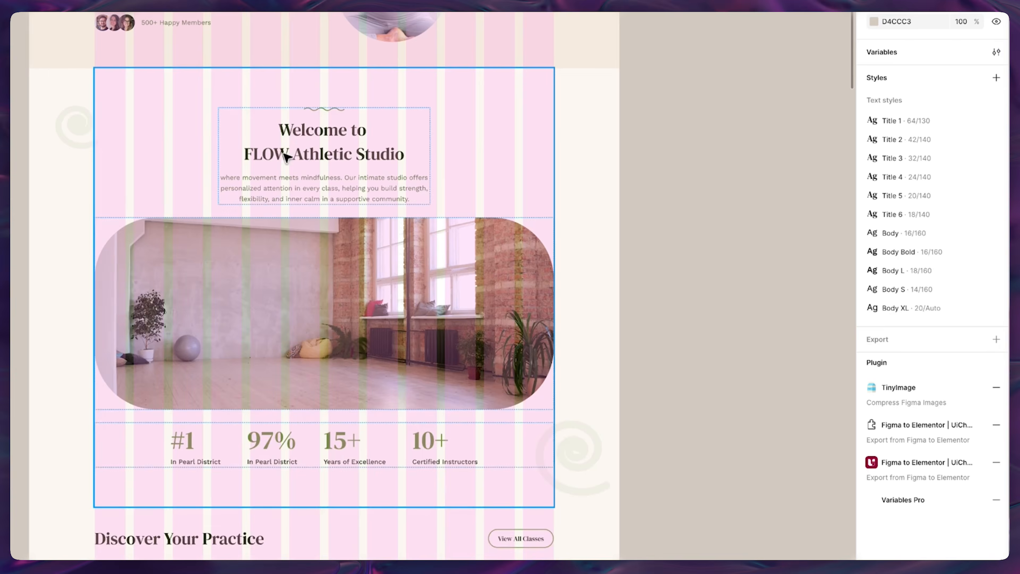
click(283, 153)
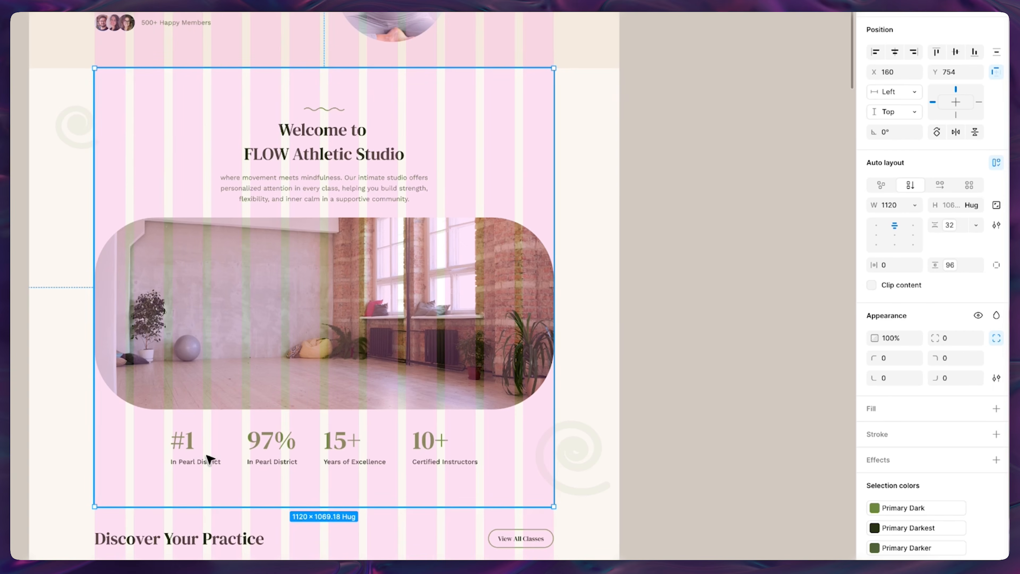
drag(817, 263, 316, 233)
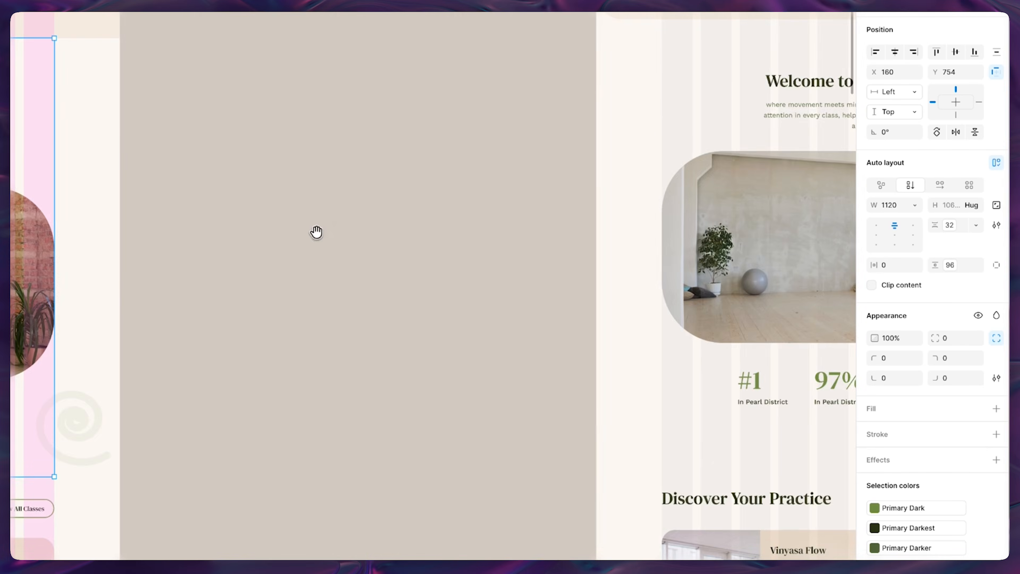
drag(513, 211, 118, 214)
drag(528, 242, 498, 241)
click(677, 82)
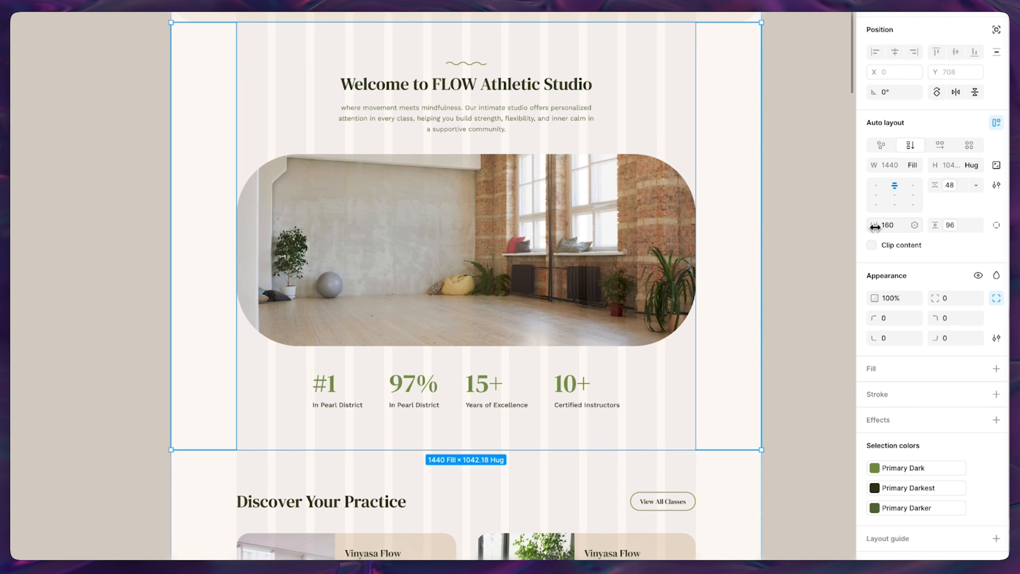
mouse_move(875, 226)
mouse_down()
mouse_move(911, 227)
mouse_move(854, 227)
mouse_move(875, 226)
mouse_up()
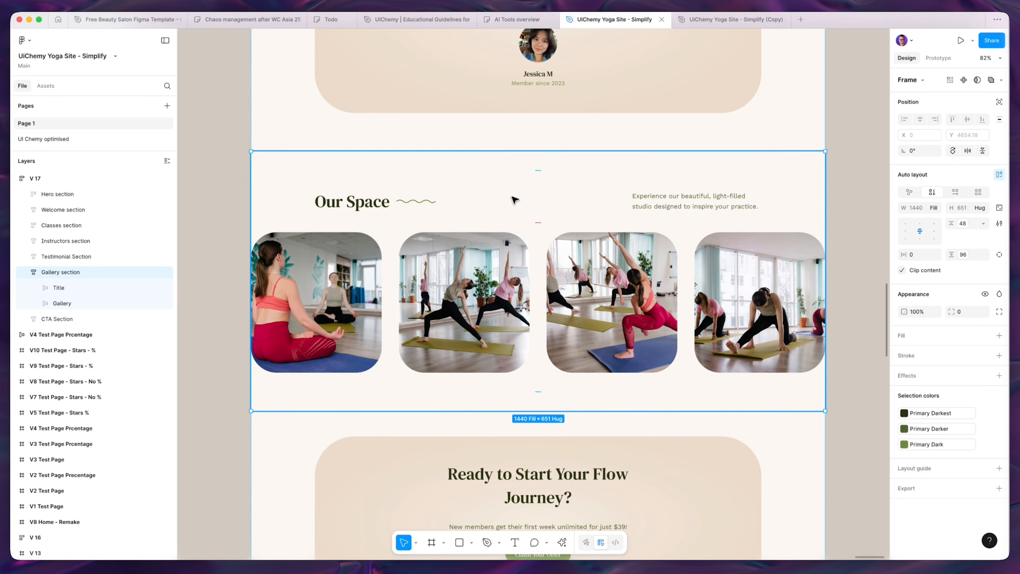
Examine the V 17 gallery's Title and Gallery frames, switch to the Elementor editor to inspect the matching Gallery section container, and return to Figma.
click(517, 205)
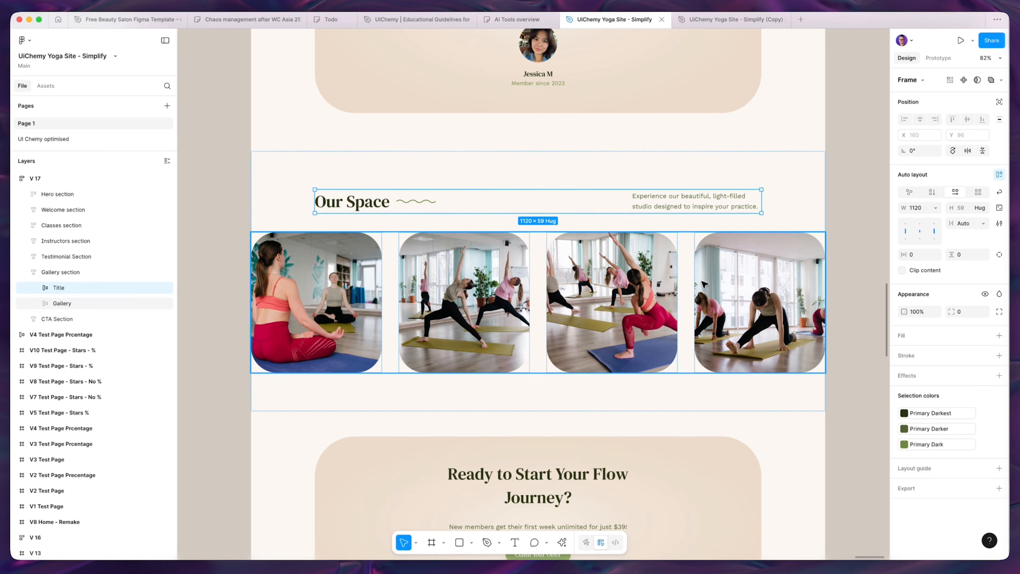
click(488, 284)
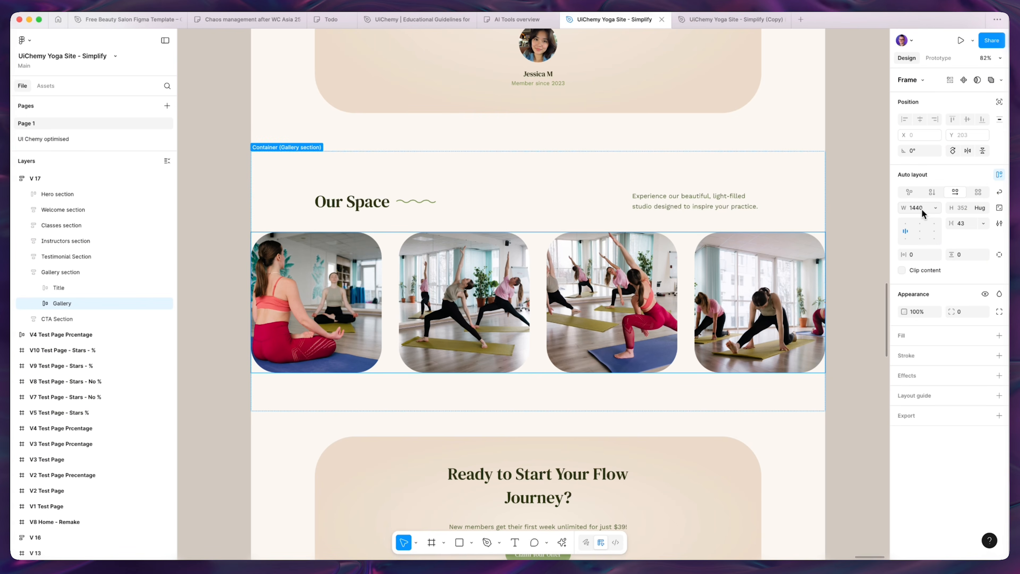
key(super+Tab)
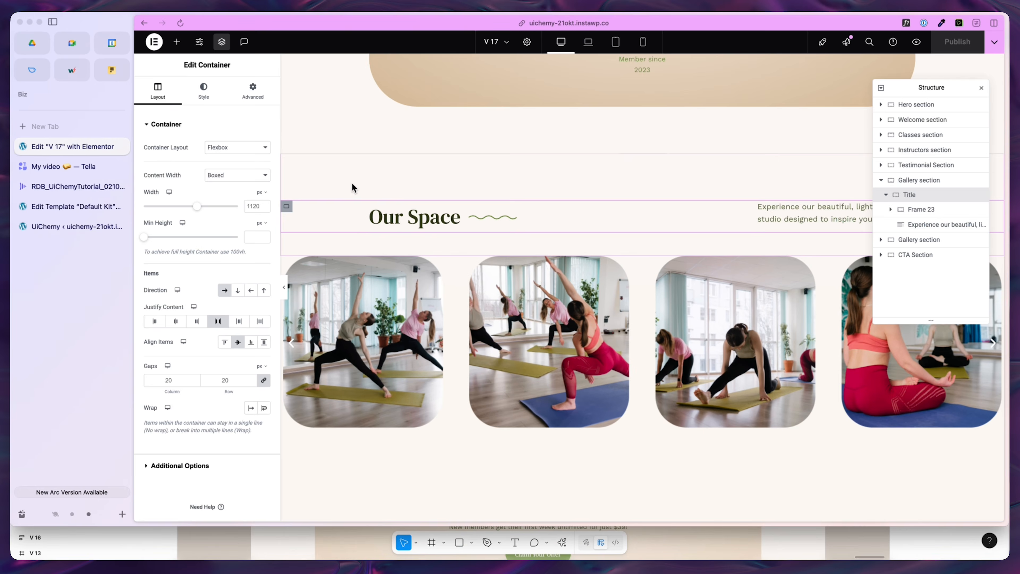
right_click(455, 178)
click(468, 184)
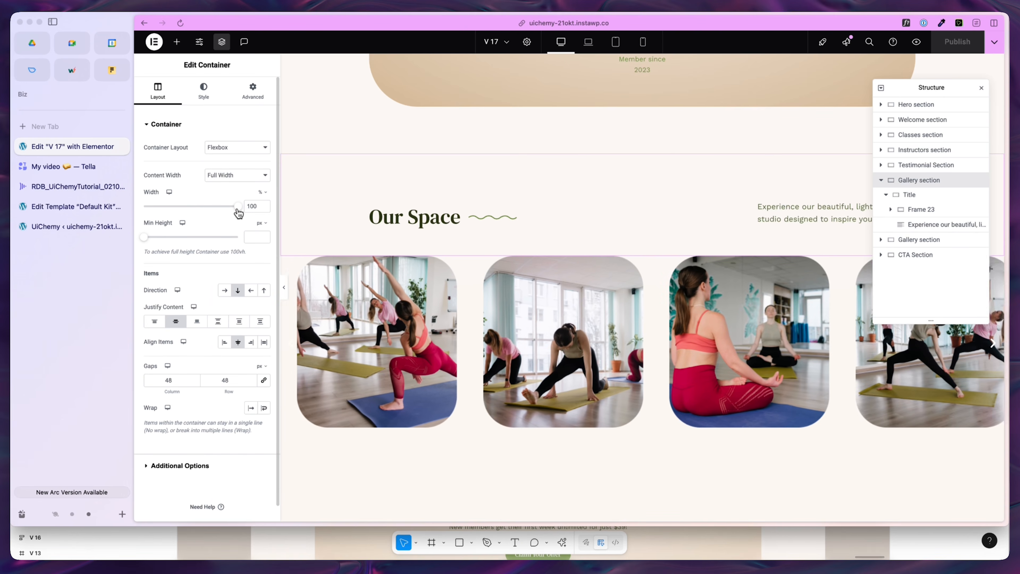
key(super+Tab)
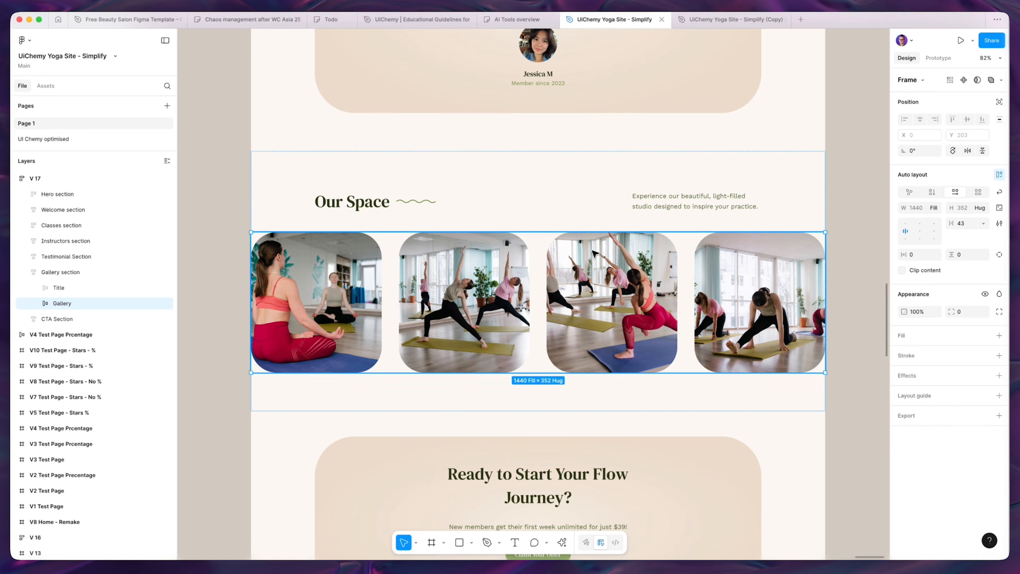
Duplicate the V 17 Gallery section, keeping only the Title in the first copy and only the Gallery in the second.
click(510, 164)
scroll(510, 164, down, 5)
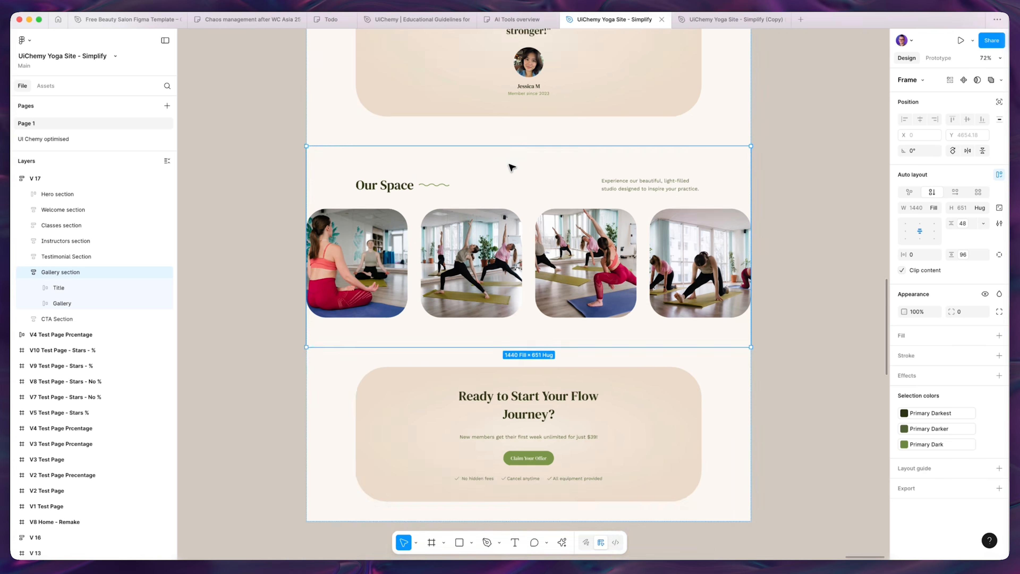
key(super+d)
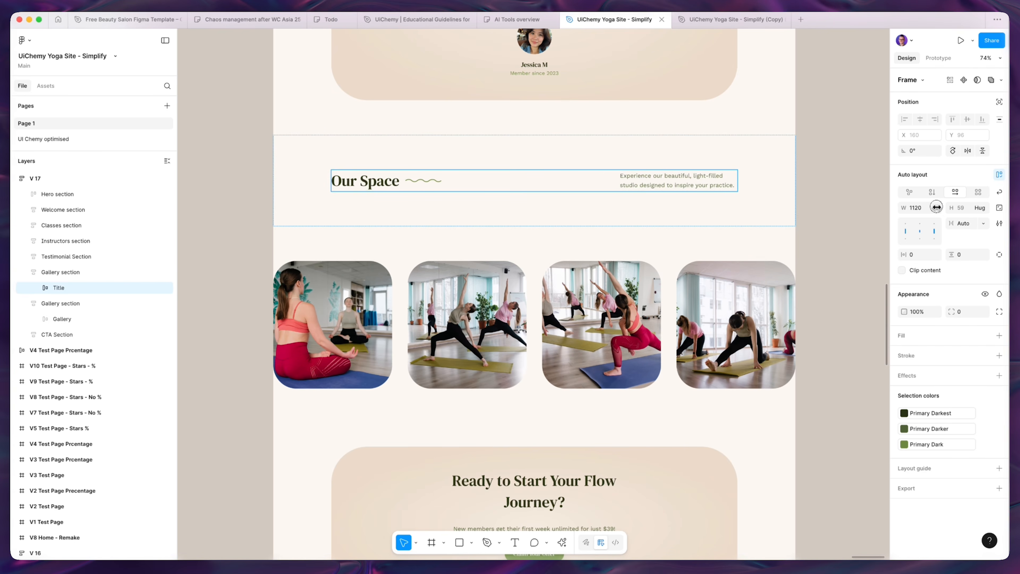
Set the V 17 Title frame's width to Fill and give its Gallery section a horizontal padding of 160.
click(934, 207)
click(908, 230)
click(777, 150)
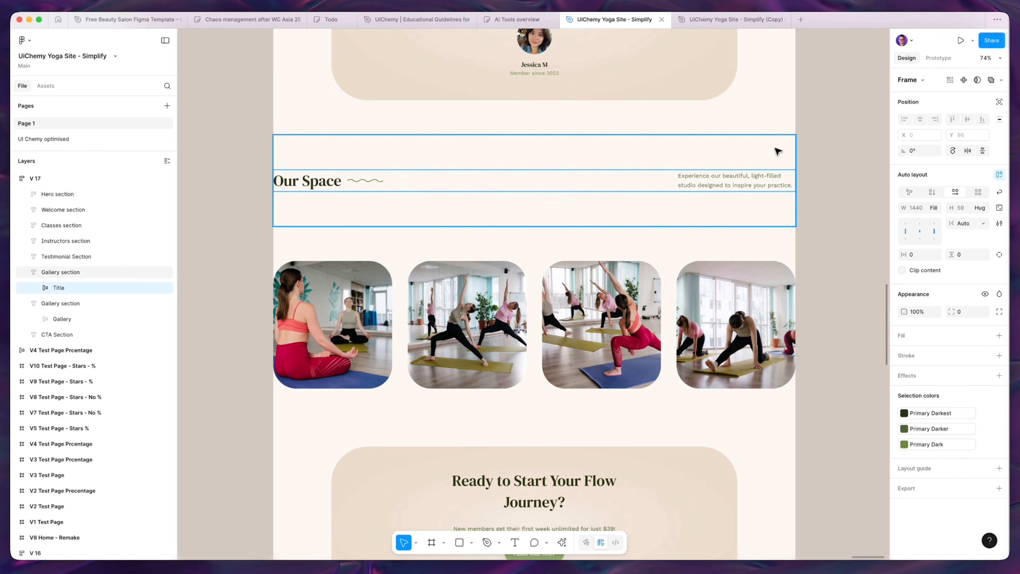
click(934, 256)
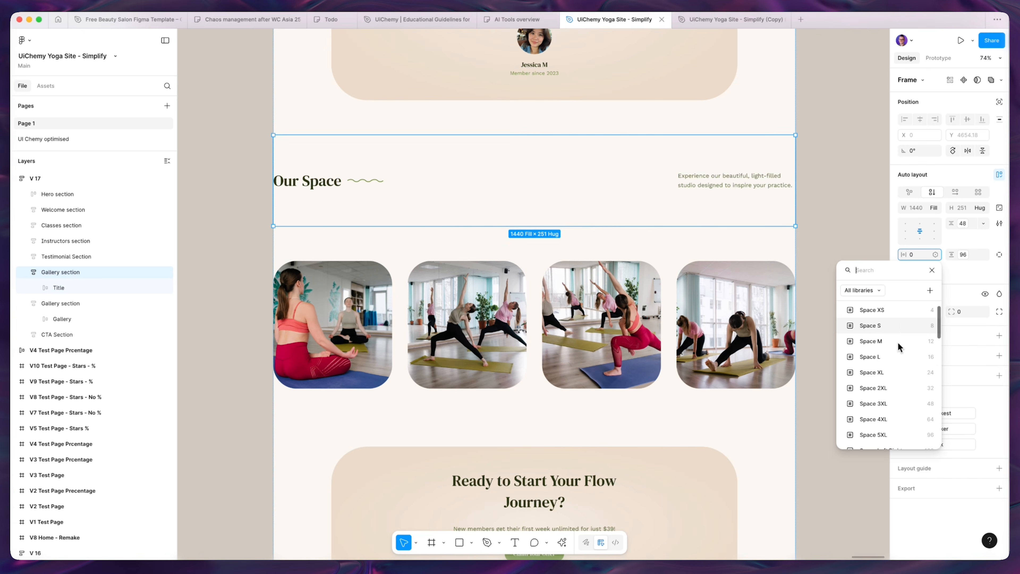
click(899, 372)
scroll(550, 290, up, 1)
Set the top padding of the second V 17 Gallery section, holding the photos, to Space 0.
click(550, 290)
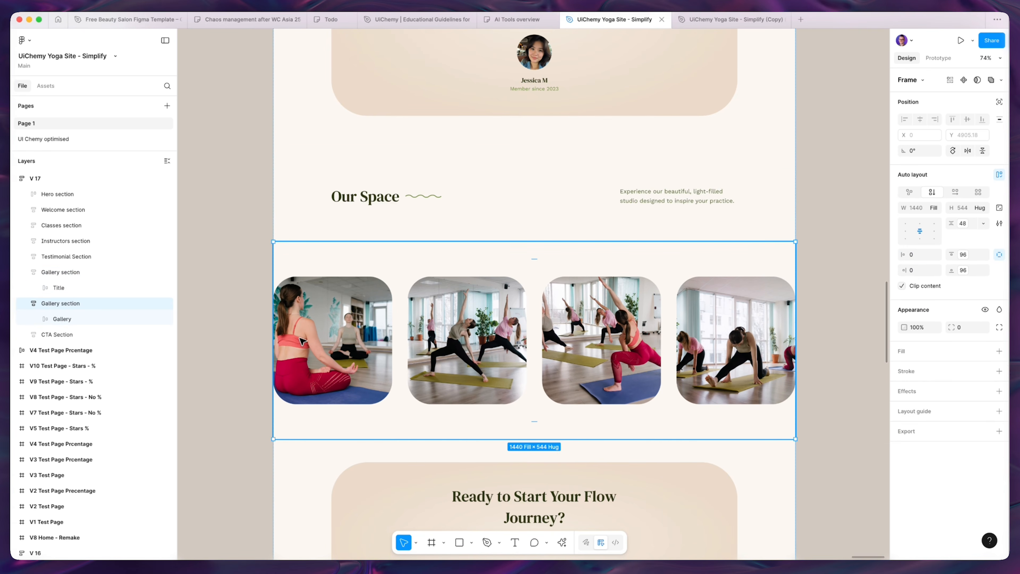
click(964, 255)
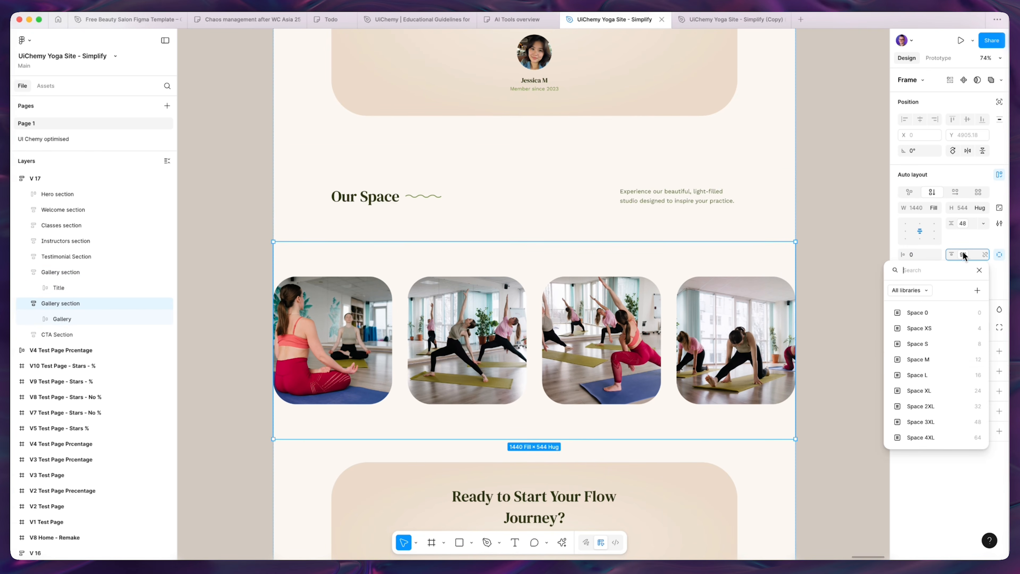
click(937, 316)
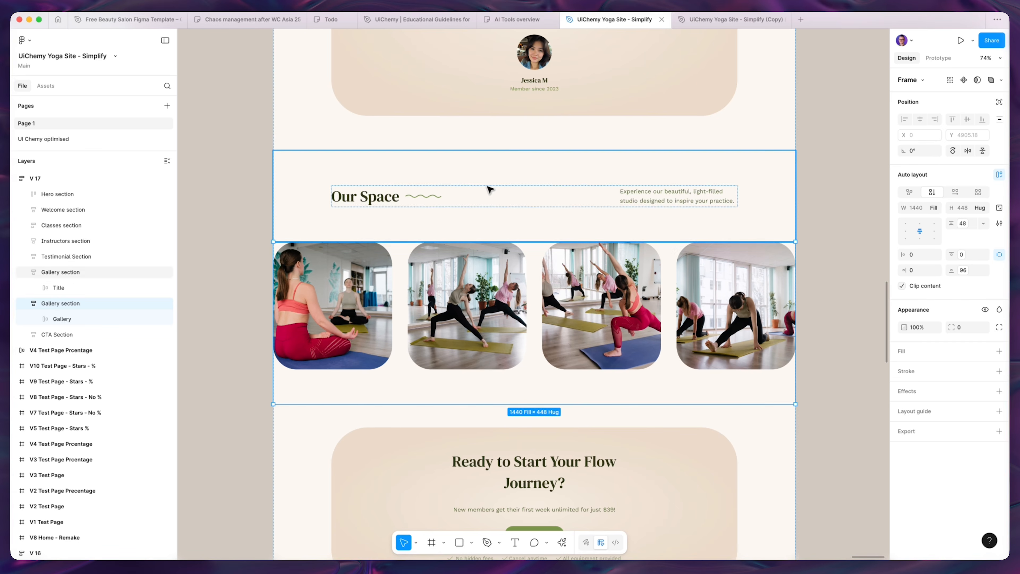
click(263, 215)
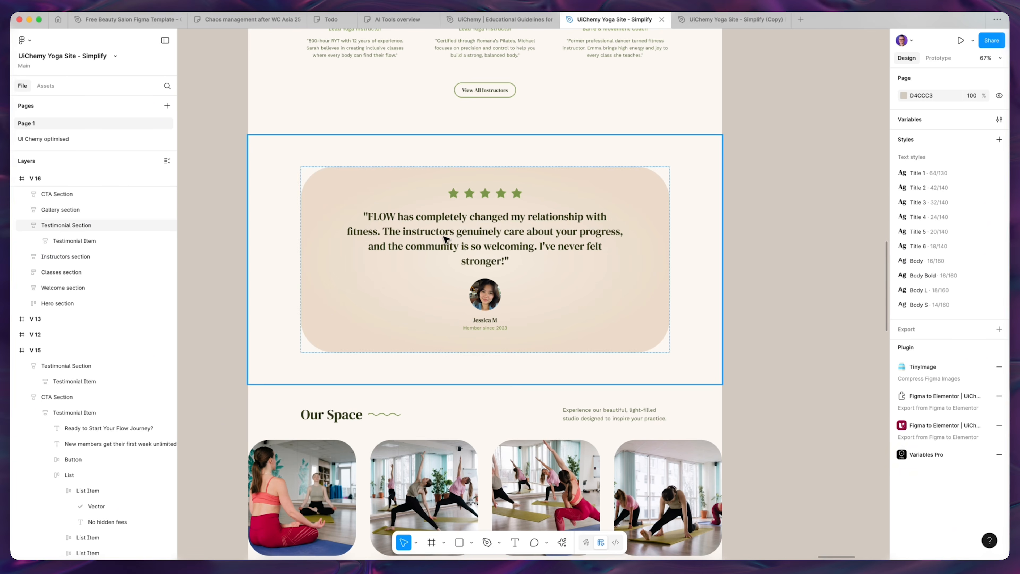
Stretch the V 16 Gallery section to a height of about 719 and switch its height to Hug contents.
scroll(446, 237, down, 5)
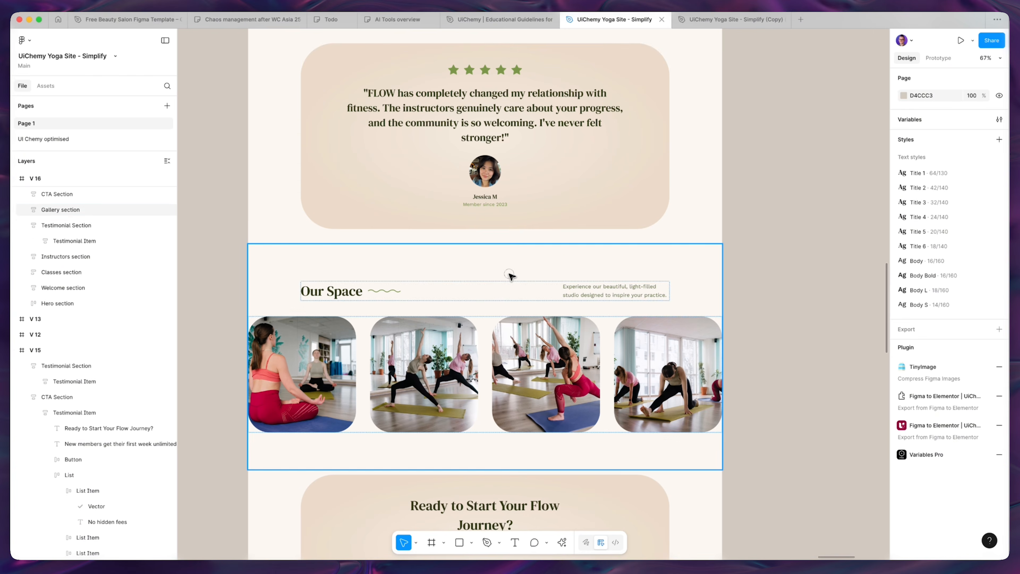
click(510, 275)
scroll(510, 282, down, 1)
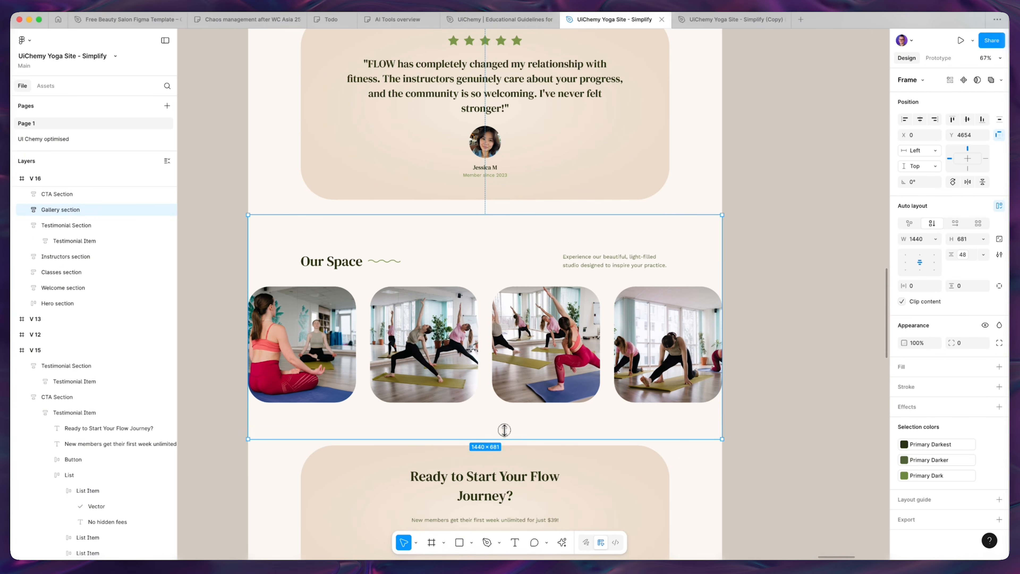
mouse_move(504, 430)
mouse_down()
mouse_move(510, 462)
mouse_move(505, 417)
mouse_move(503, 436)
mouse_up()
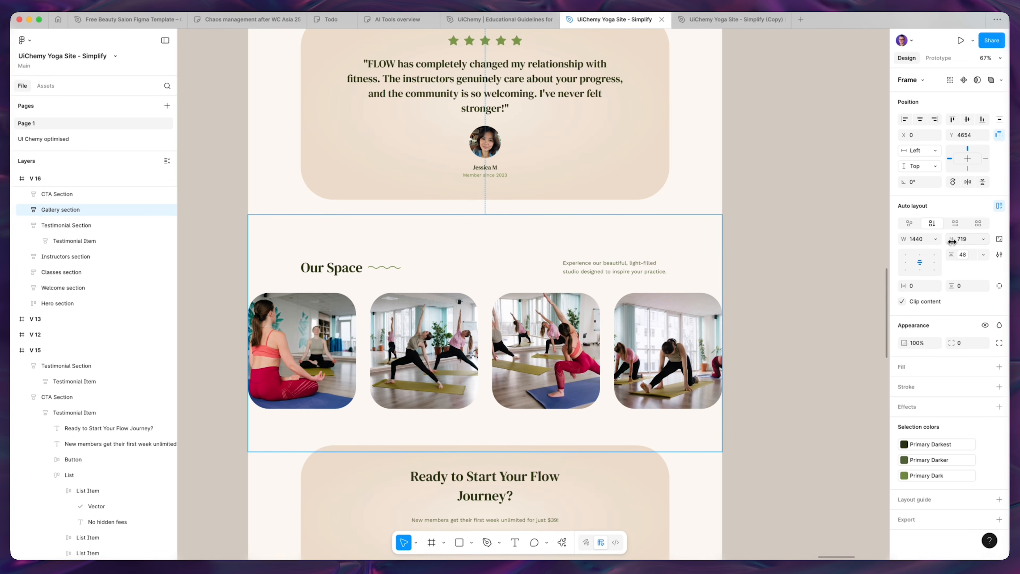
click(984, 240)
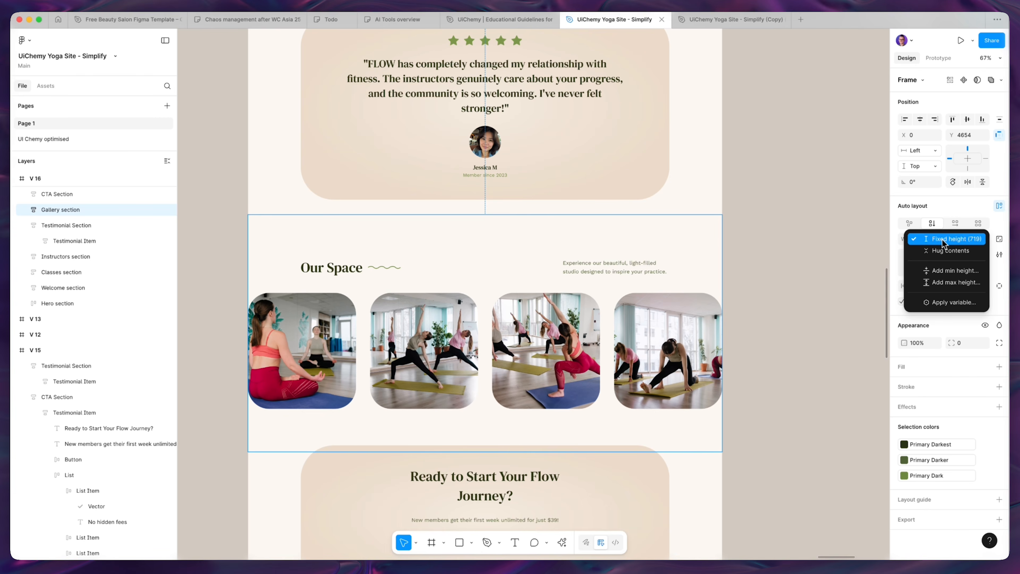
click(951, 251)
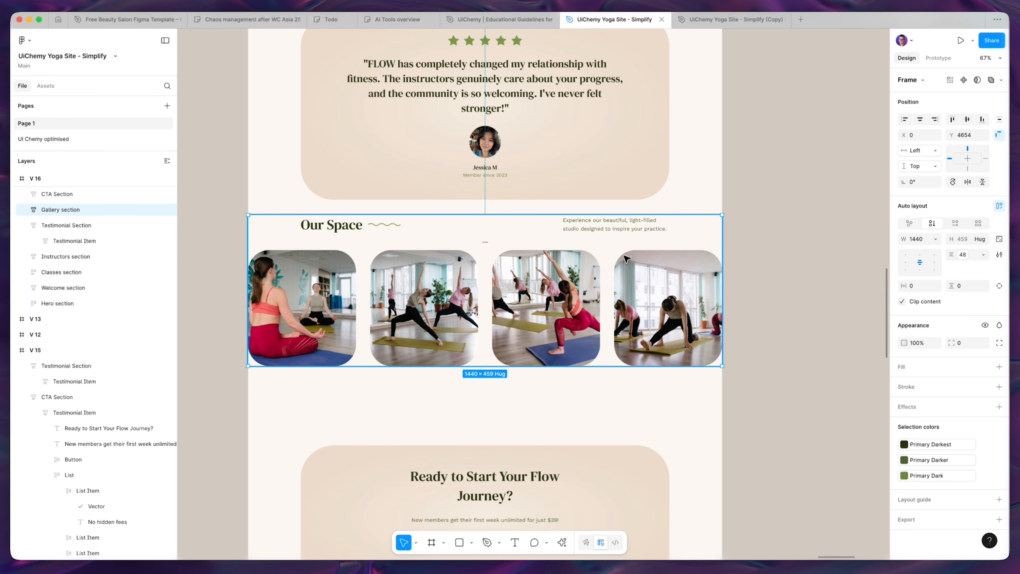
Set the V 16 Gallery section's vertical padding to Space 5XL (96).
click(982, 286)
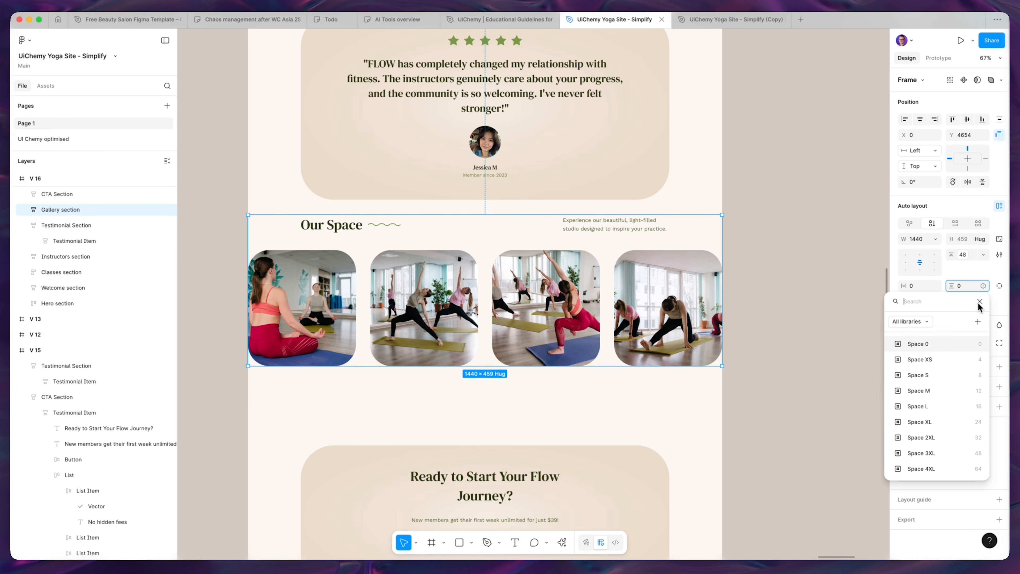
scroll(930, 466, down, 2)
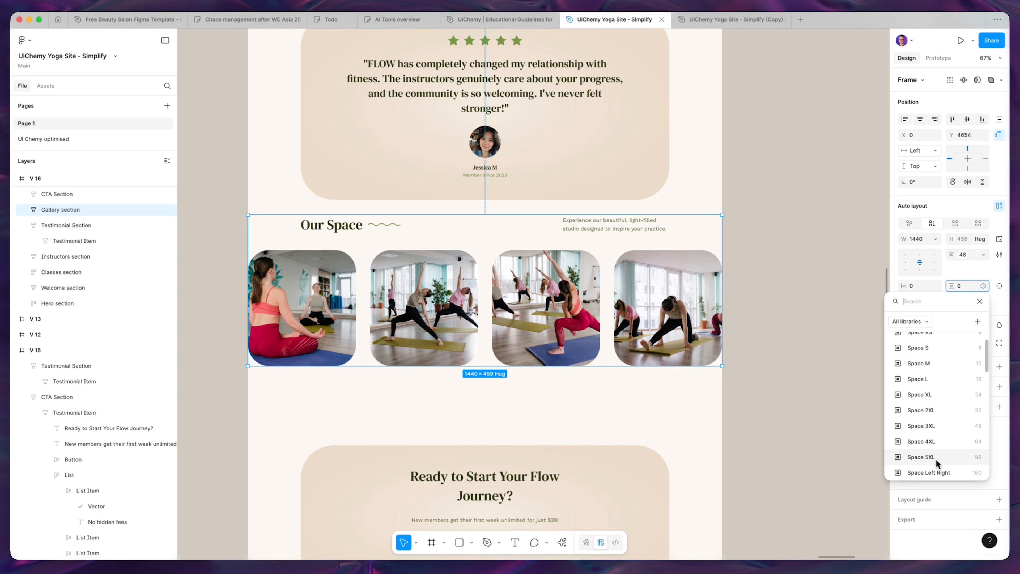
click(930, 458)
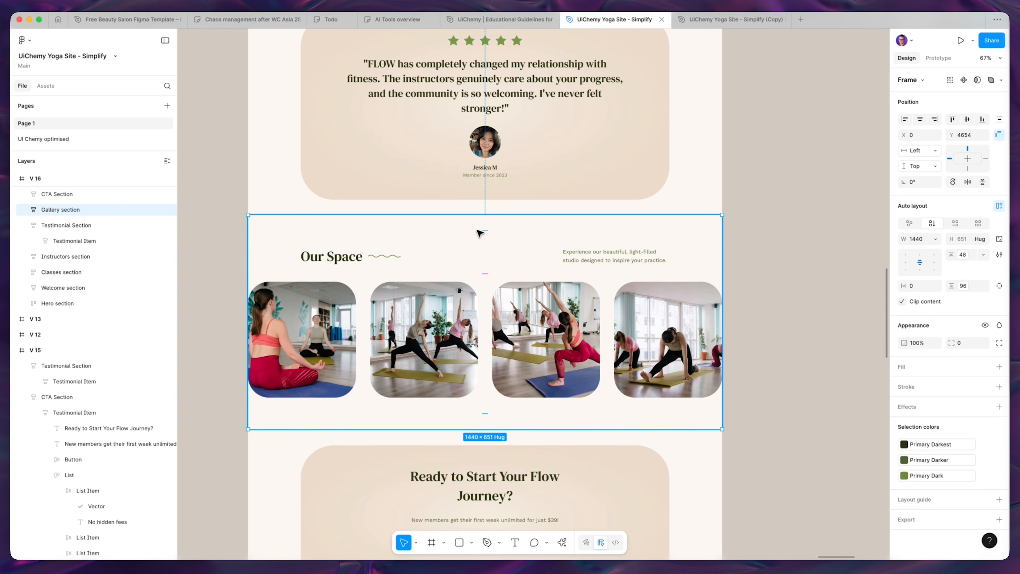
scroll(449, 317, down, 1)
scroll(365, 330, up, 1)
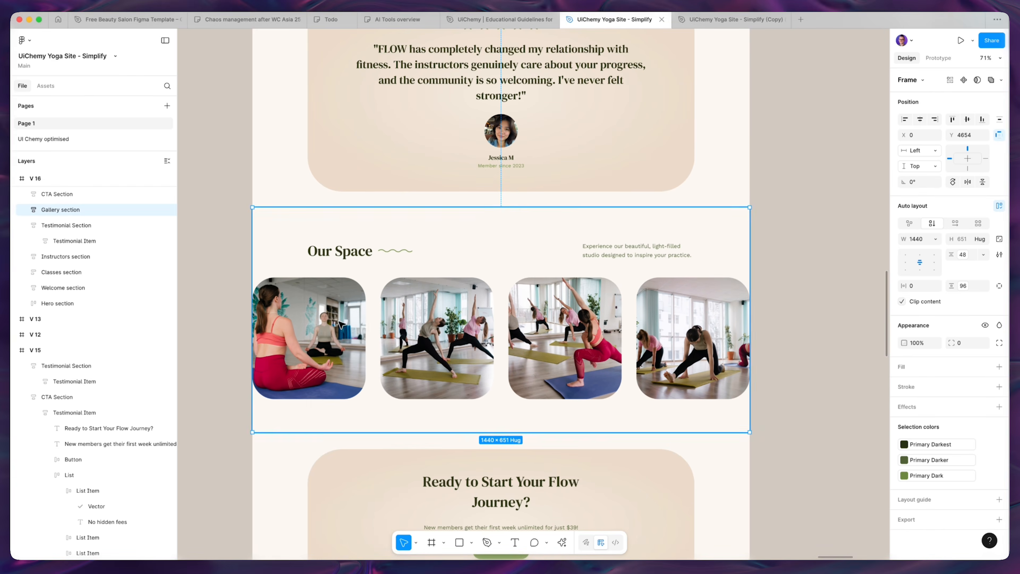
scroll(305, 284, down, 4)
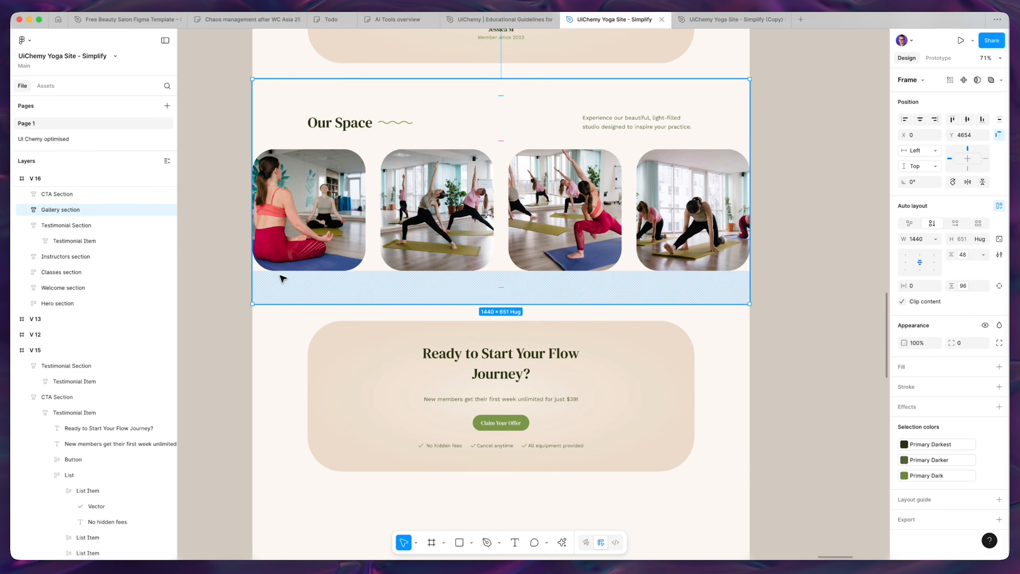
scroll(366, 119, up, 2)
scroll(367, 119, down, 1)
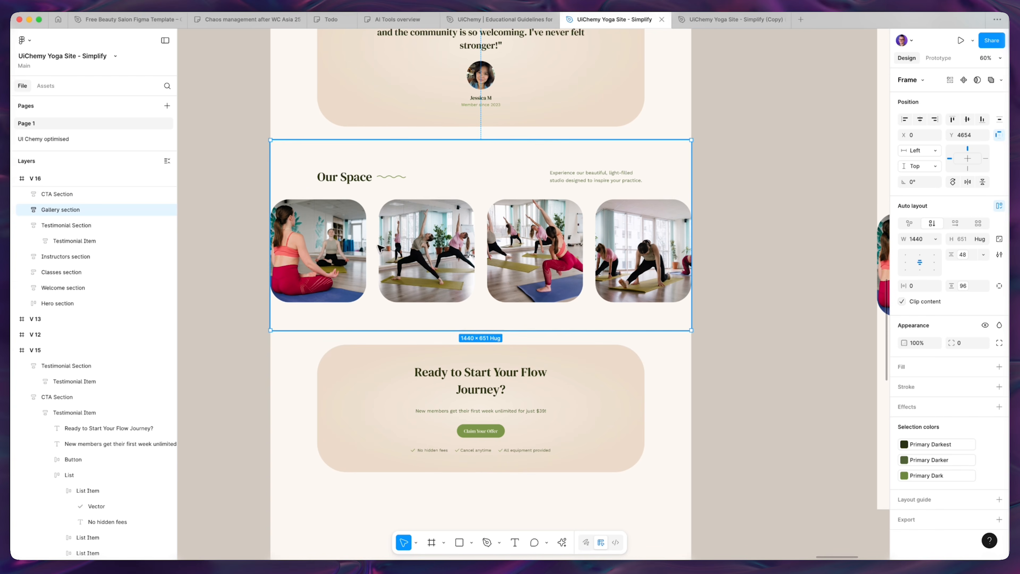
Move the V 16 Gallery section to about Y 4669 and place the CTA Section directly beneath it at Y 5320.
click(335, 100)
click(427, 171)
mouse_move(429, 173)
mouse_down()
mouse_move(455, 200)
mouse_move(442, 187)
mouse_up()
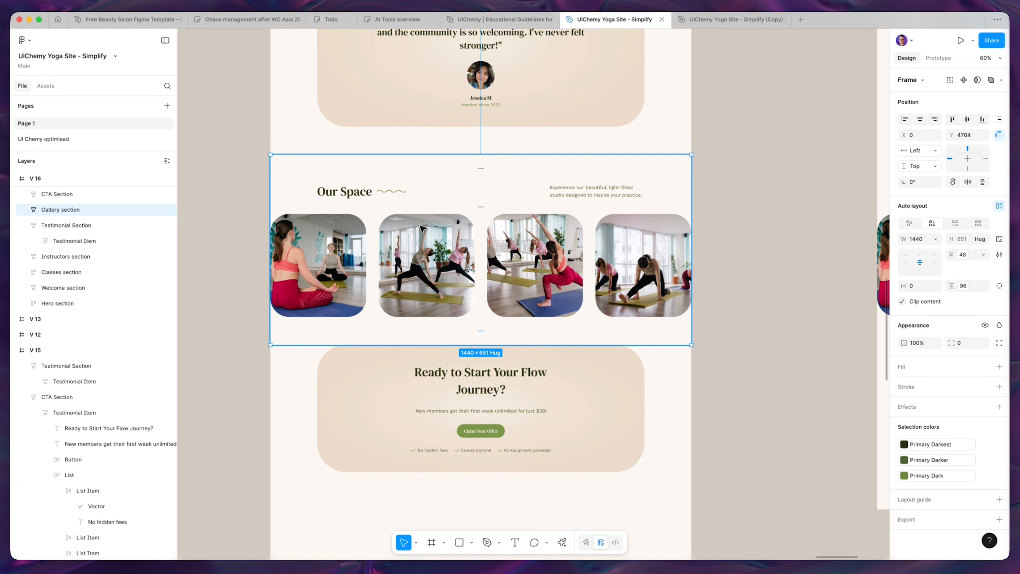
drag(421, 228, 421, 219)
scroll(435, 203, down, 1)
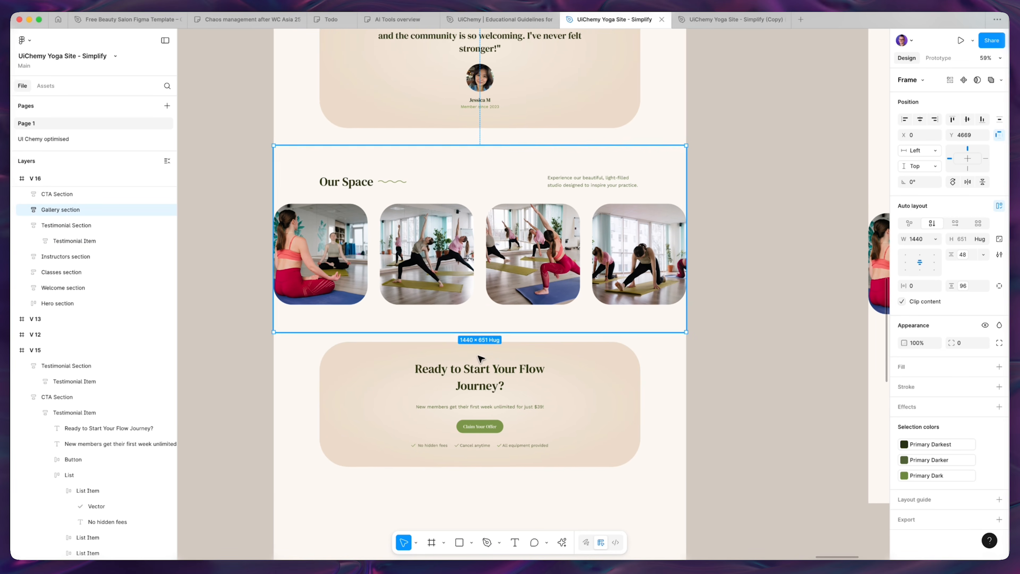
mouse_move(480, 368)
mouse_down()
mouse_move(480, 392)
mouse_move(479, 377)
mouse_up()
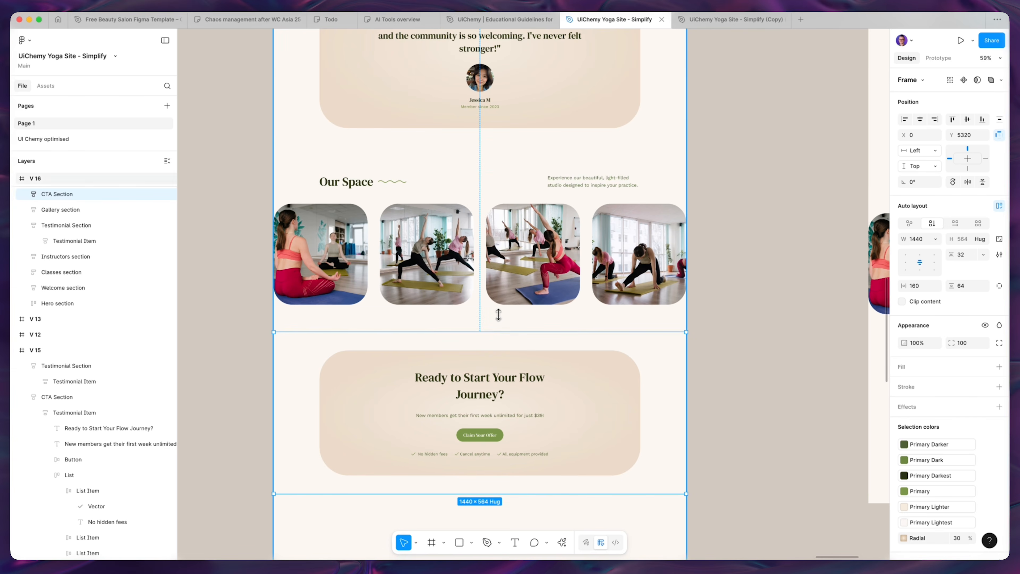
Apply a vertical auto layout to the whole V 16 page frame.
scroll(498, 315, down, 5)
scroll(516, 348, down, 2)
scroll(517, 351, up, 5)
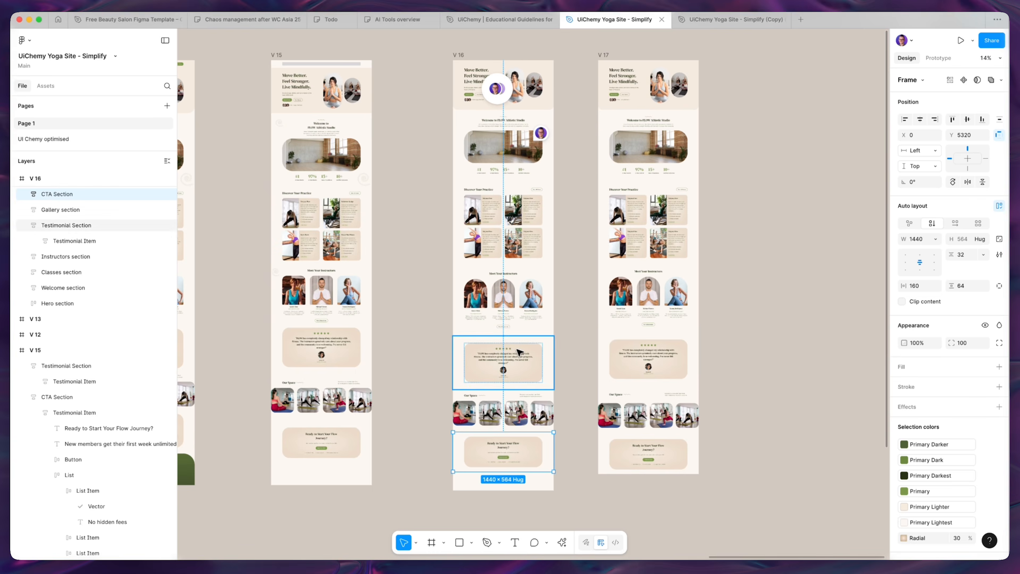
click(450, 76)
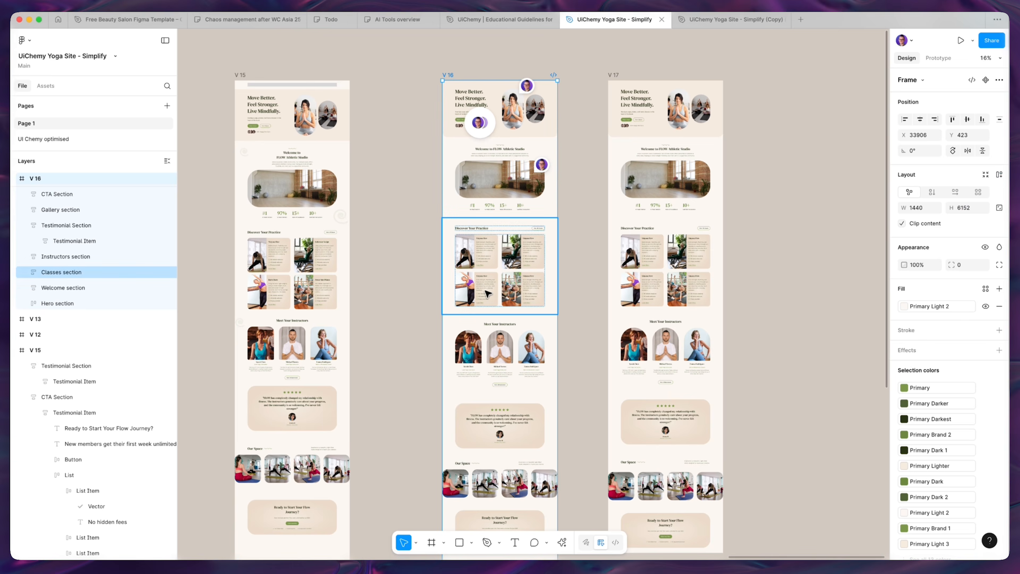
scroll(488, 293, down, 2)
scroll(588, 284, up, 1)
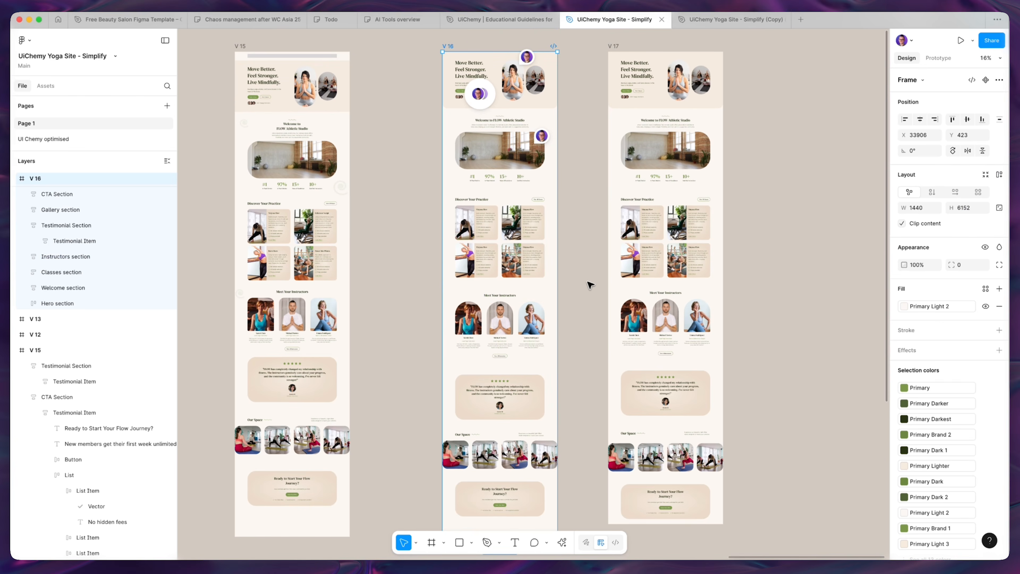
click(1000, 175)
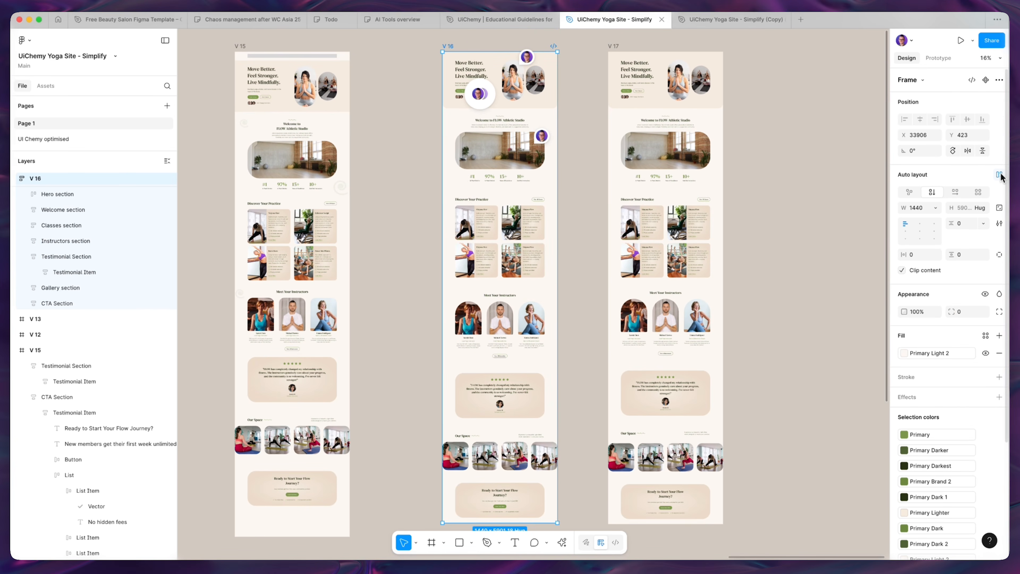
Try a larger gap between the V 16 page sections, set it to 0, and review the stacked sections.
drag(952, 224, 975, 228)
click(964, 224)
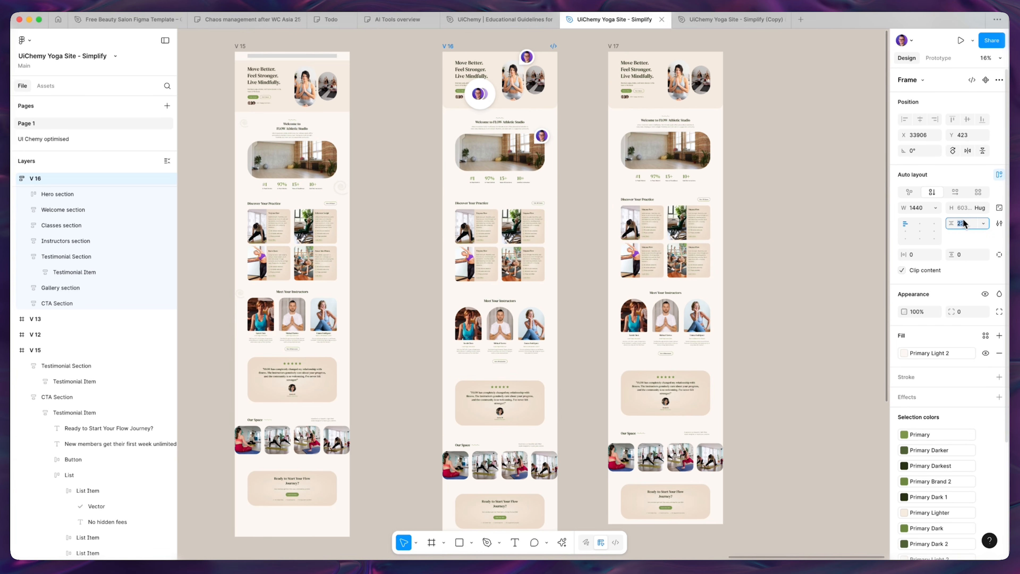
text(0)
key(Return)
scroll(515, 478, down, 3)
scroll(515, 468, up, 4)
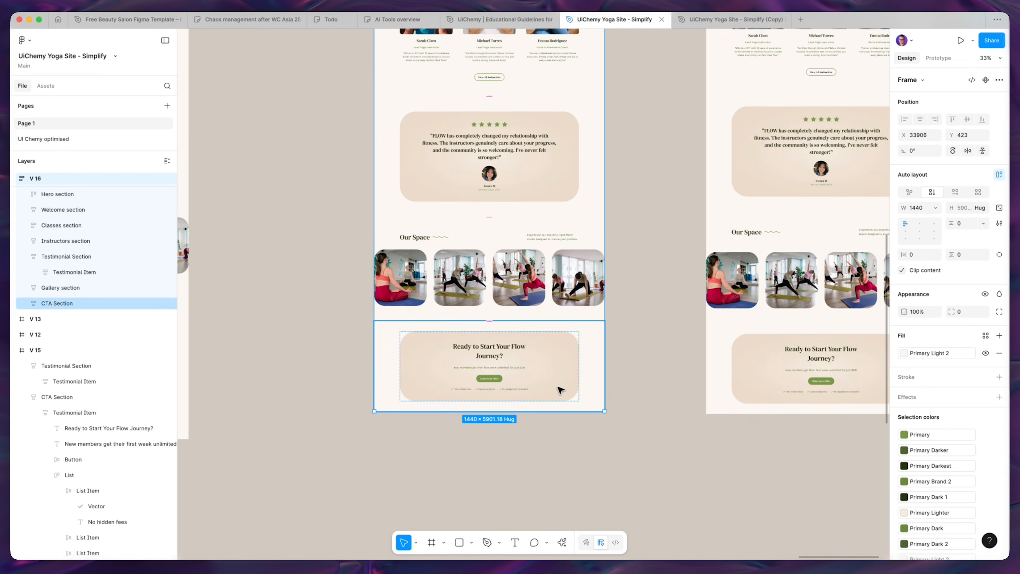
scroll(528, 305, up, 5)
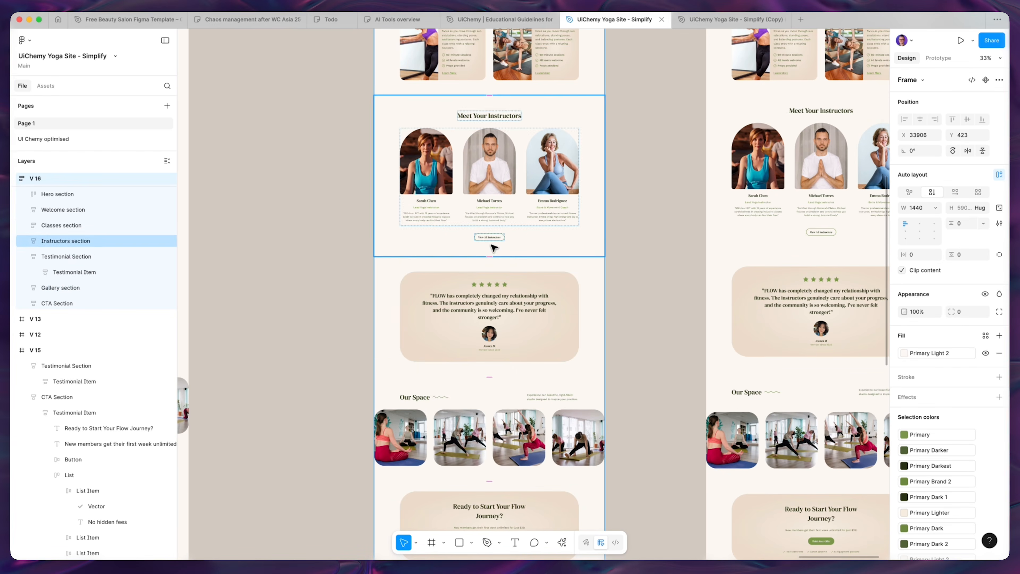
scroll(493, 247, up, 3)
scroll(494, 305, down, 3)
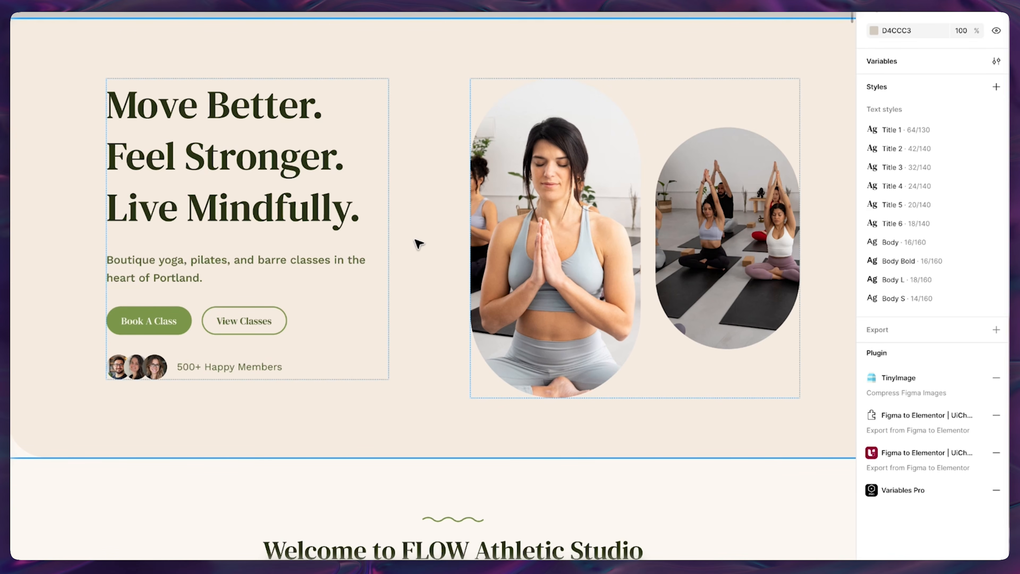
Set the width of the "Move Better. Feel Stronger. Live Mindfully." hero heading to Fill container.
click(273, 169)
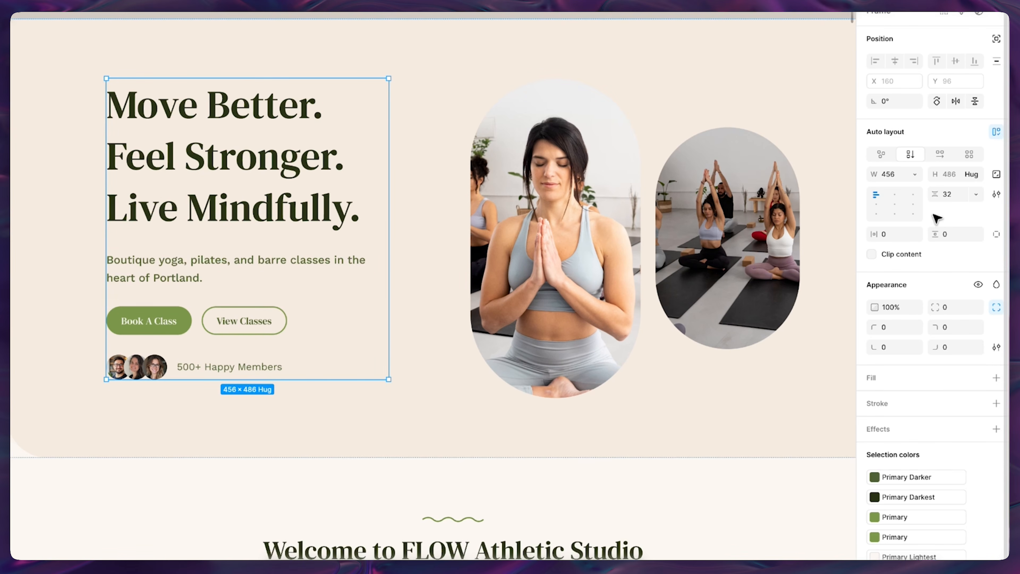
click(280, 138)
scroll(280, 141, up, 3)
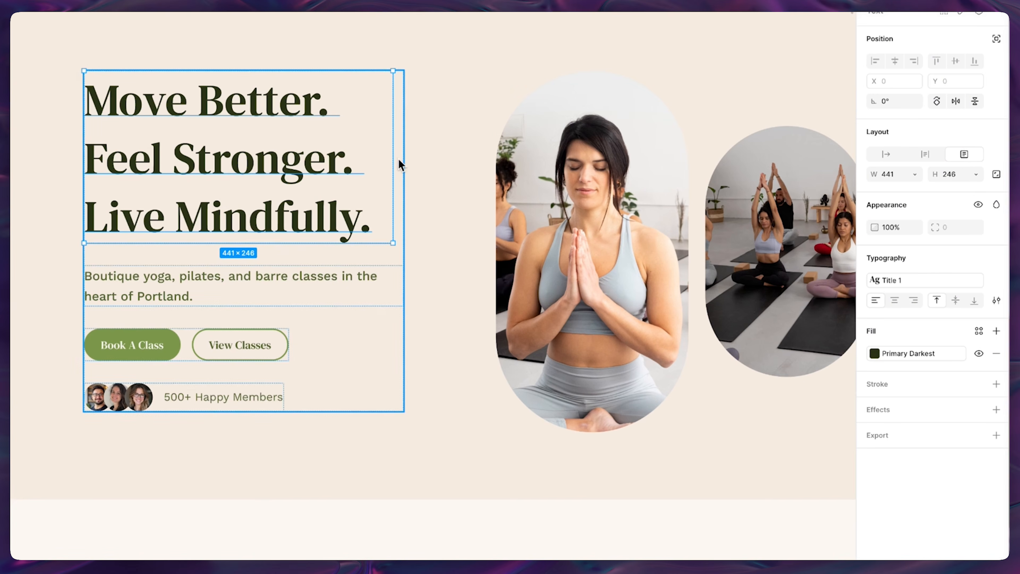
scroll(400, 163, up, 10)
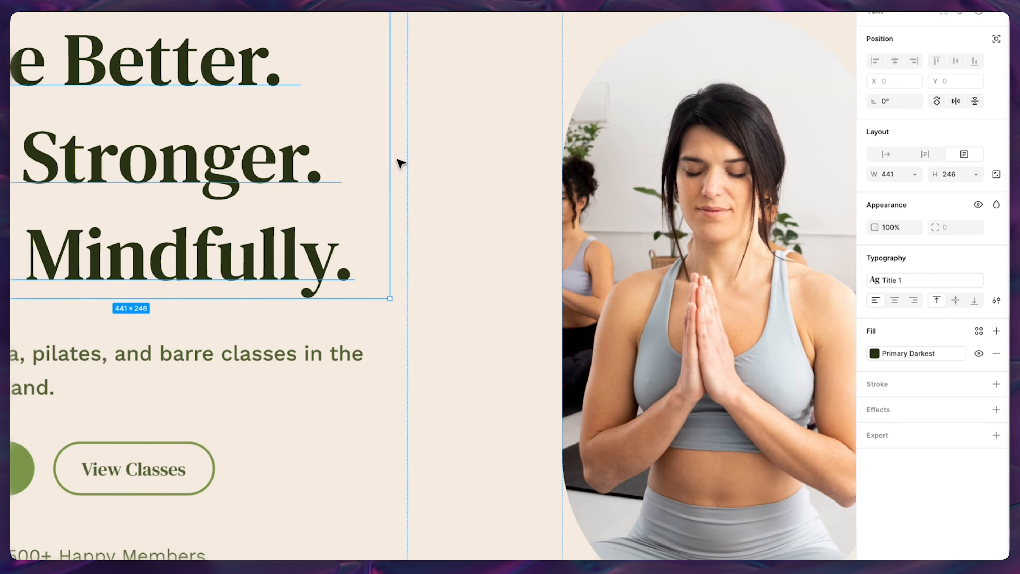
scroll(400, 158, down, 10)
scroll(396, 158, up, 6)
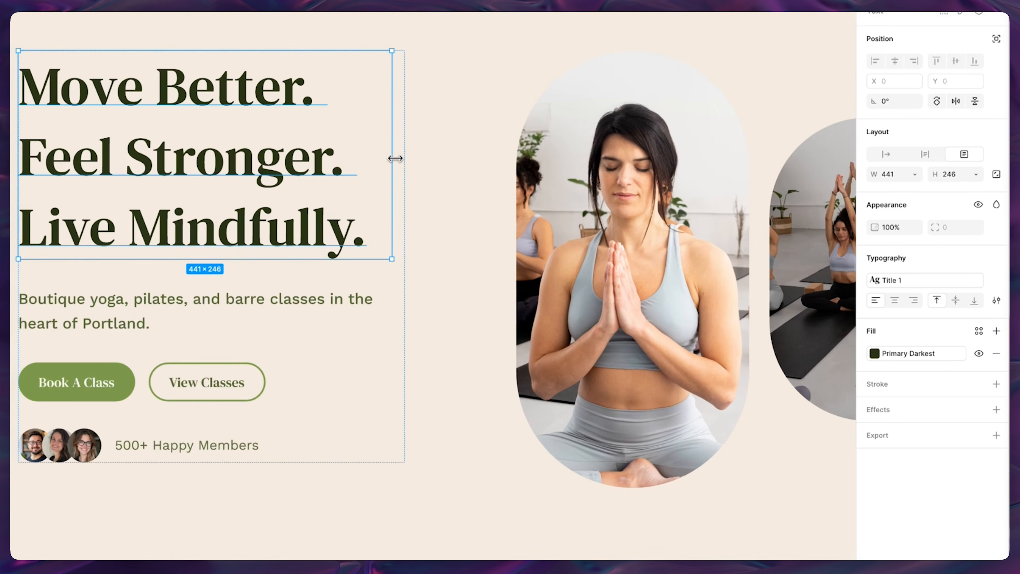
scroll(395, 158, down, 2)
scroll(395, 158, up, 2)
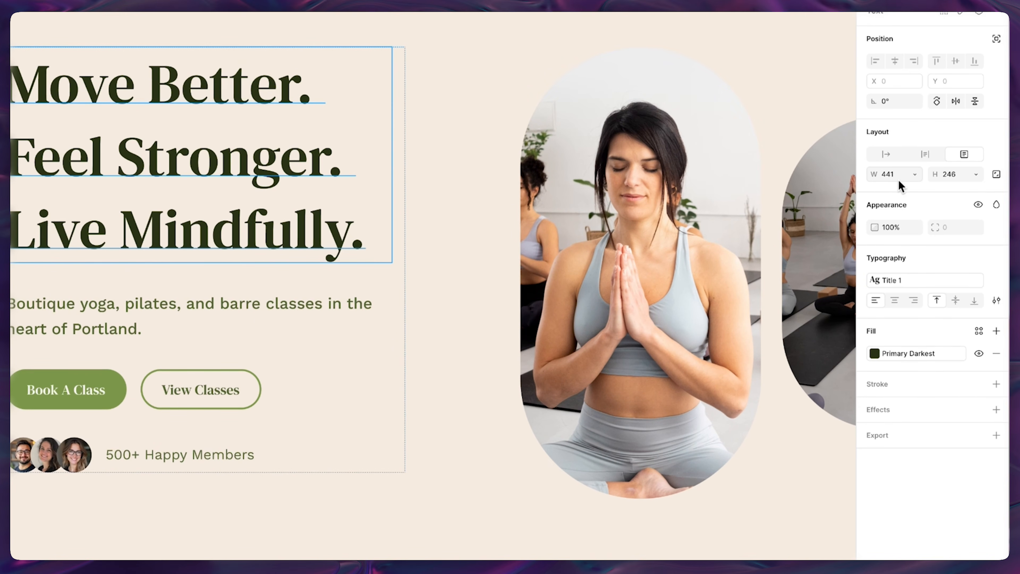
click(916, 174)
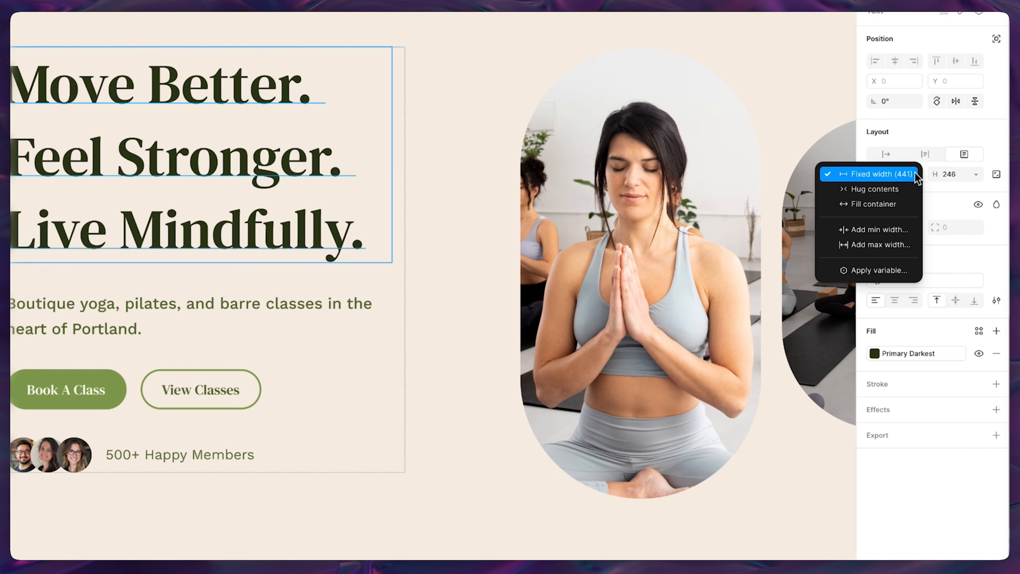
click(904, 204)
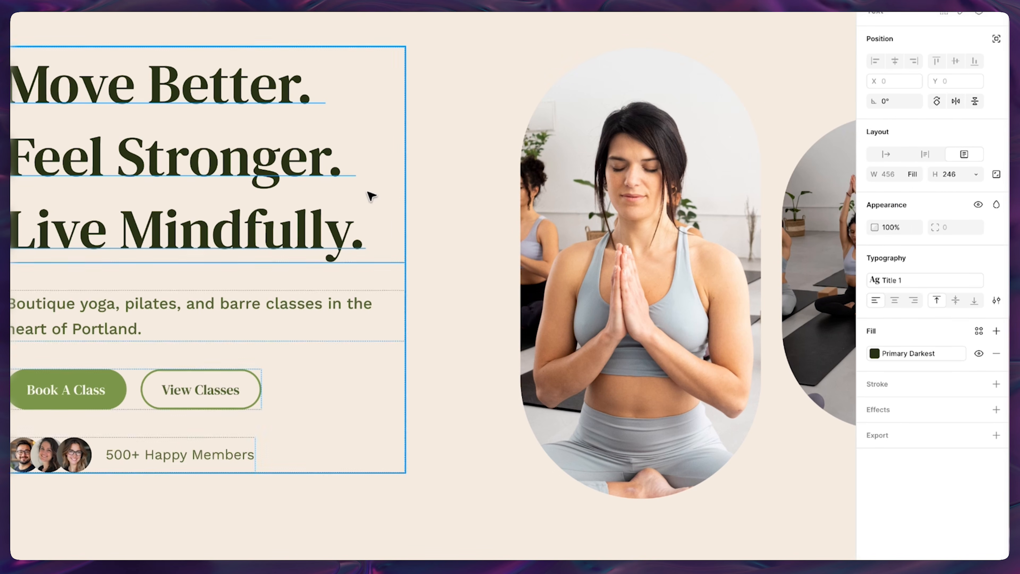
Try a Fill container height on the "Move Better. Feel Stronger. Live Mindfully." heading and settle on Hug contents.
scroll(272, 272, down, 2)
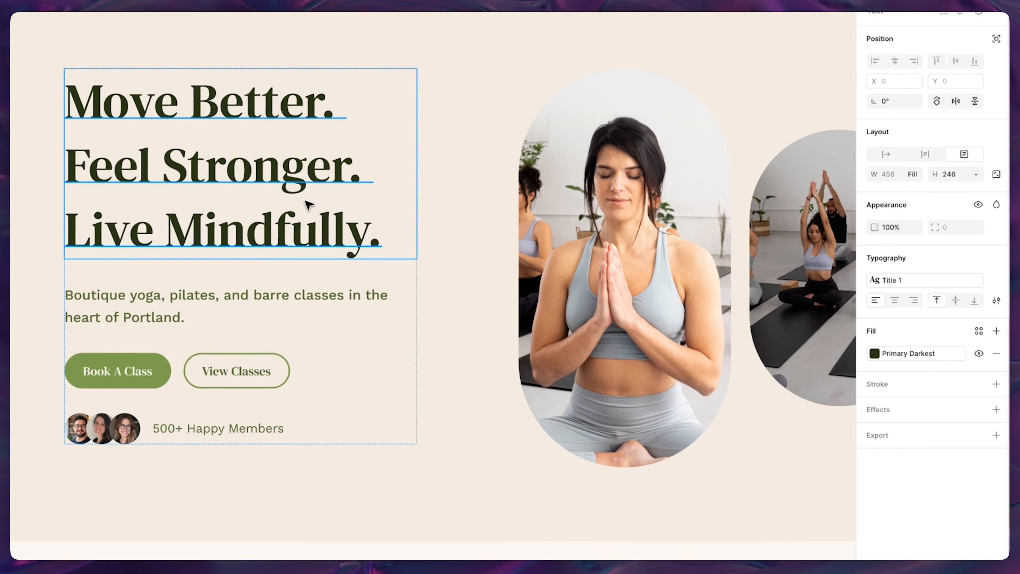
click(979, 174)
click(954, 204)
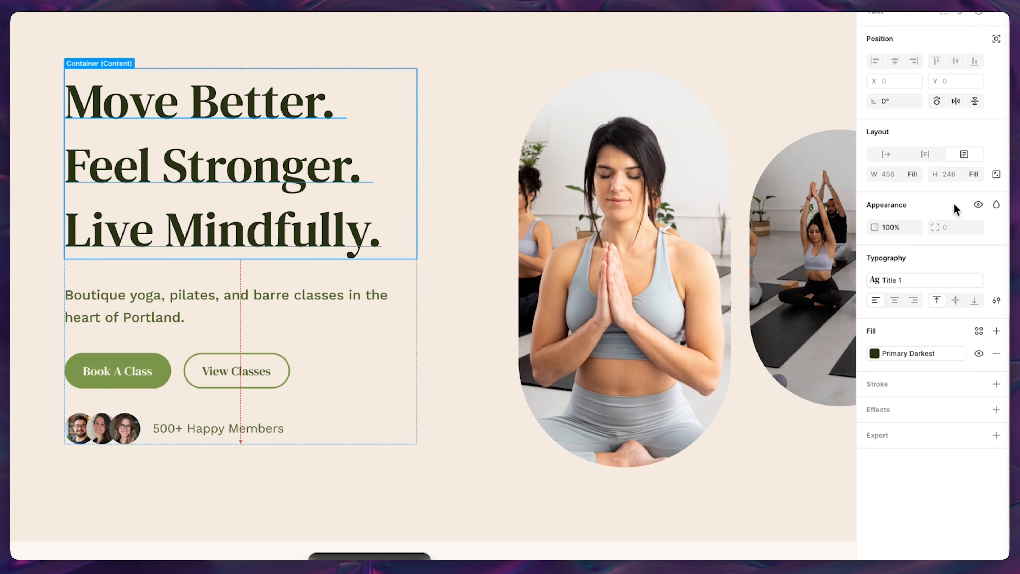
click(974, 174)
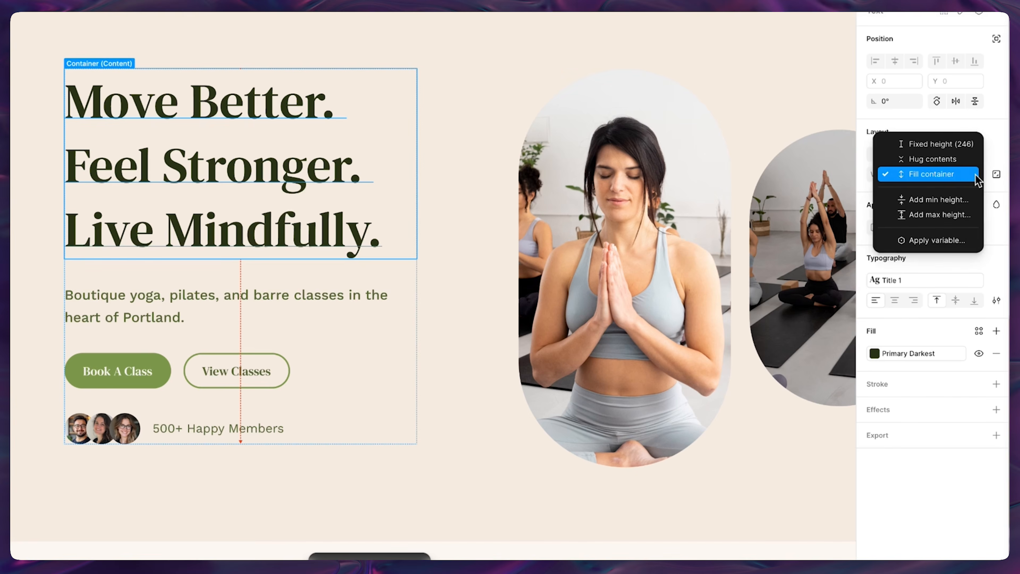
click(947, 161)
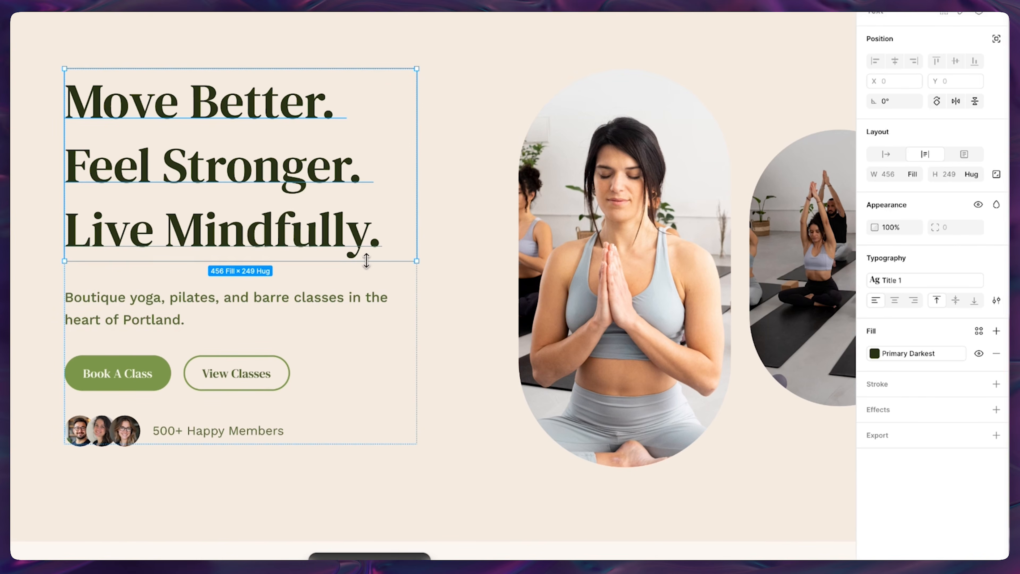
Try a Fill container width on the "Welcome to FLOW Athletic Studio" header frame and narrow it to 740.
scroll(366, 260, up, 1)
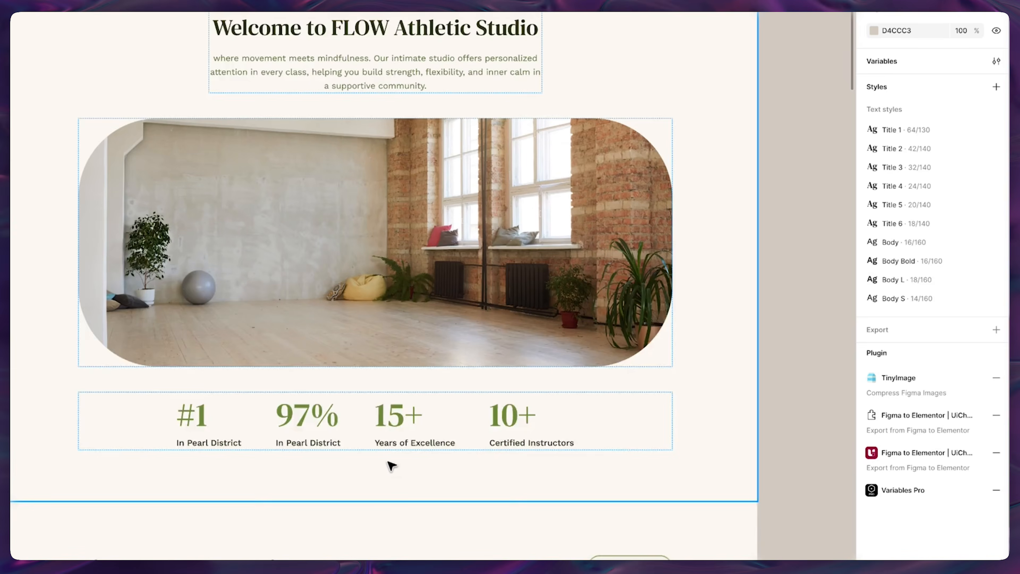
scroll(388, 464, up, 1)
scroll(387, 464, down, 2)
scroll(384, 449, up, 5)
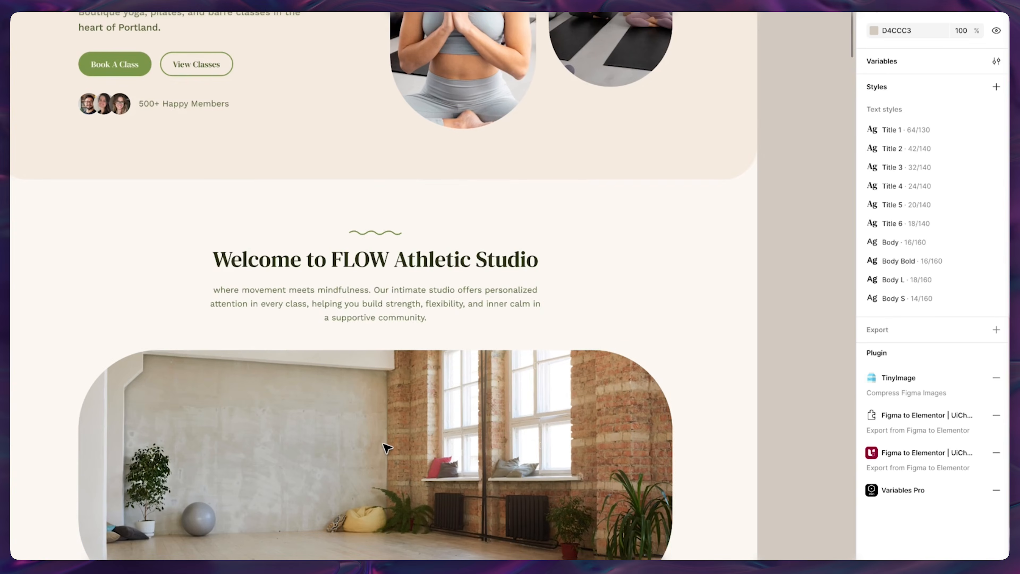
scroll(285, 337, up, 1)
click(443, 300)
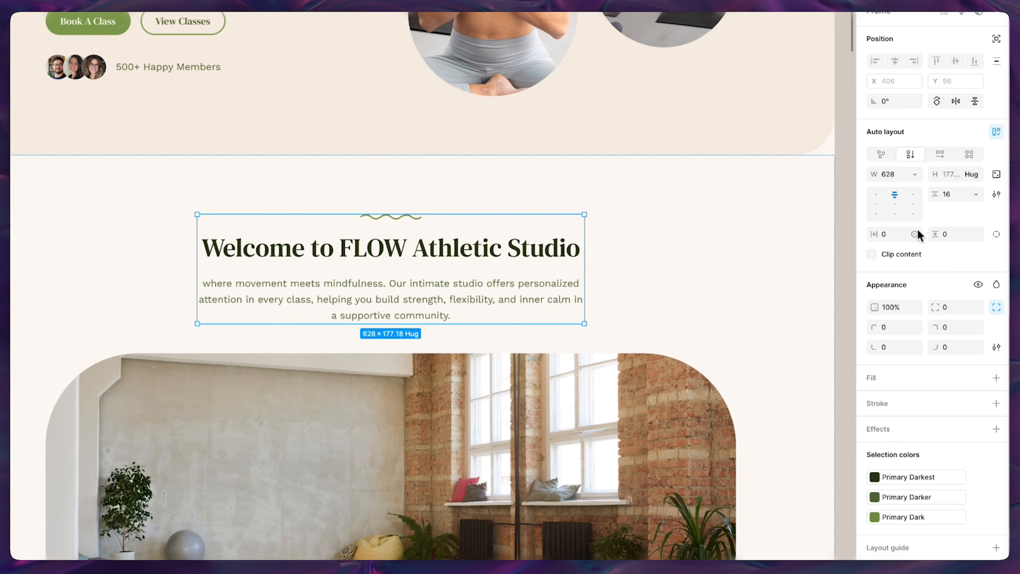
click(913, 174)
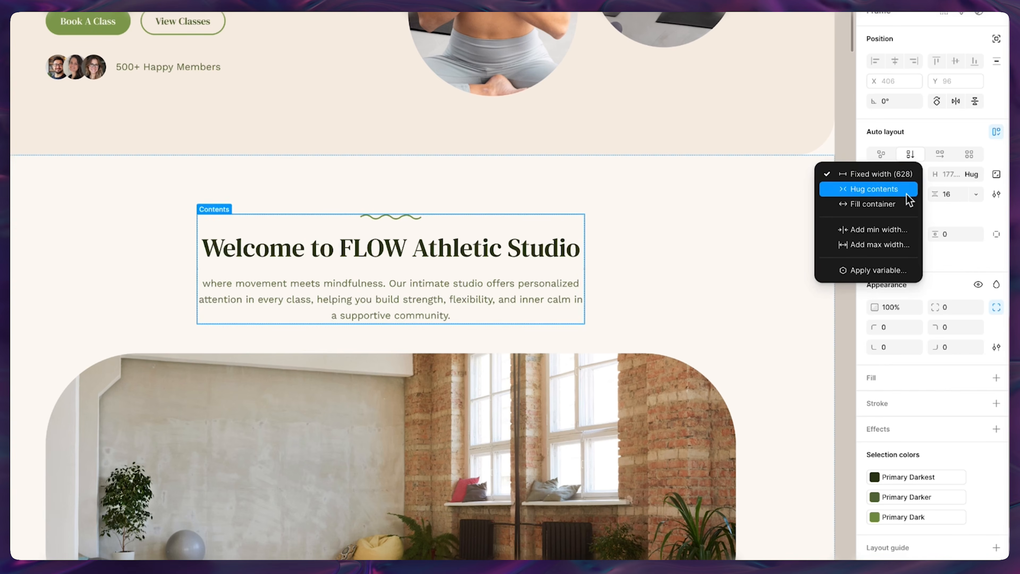
click(906, 202)
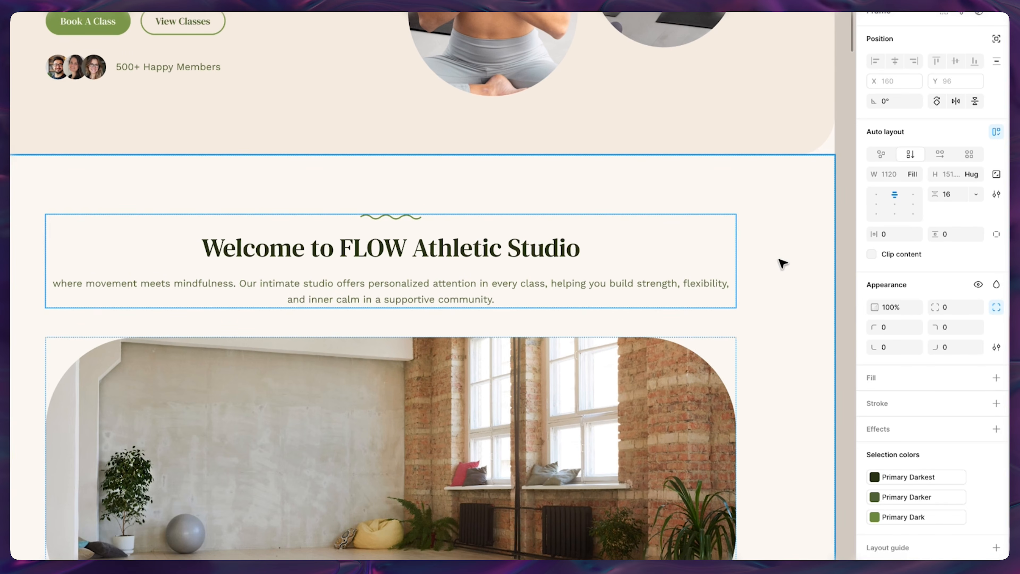
drag(734, 253, 618, 255)
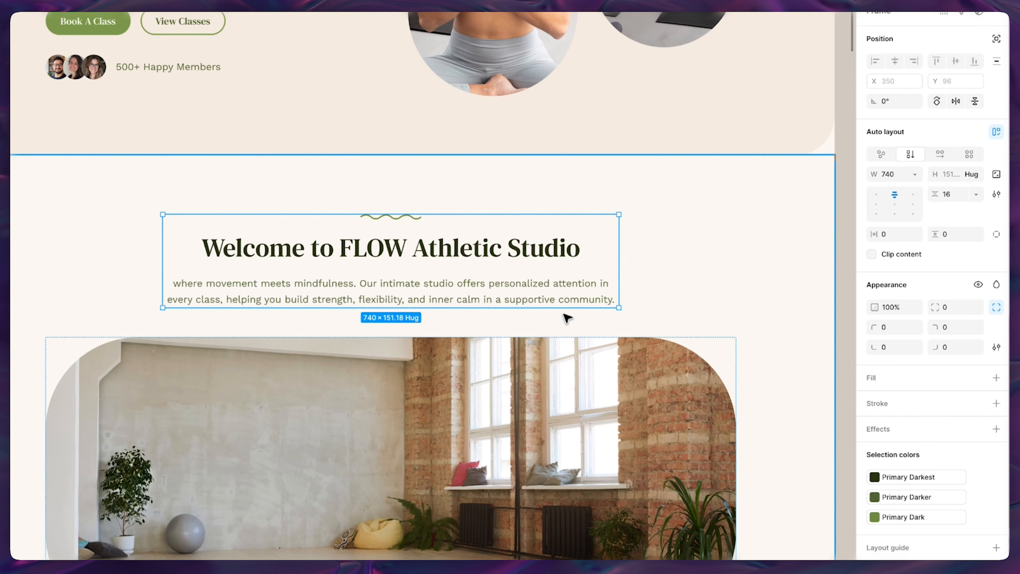
drag(874, 182, 888, 185)
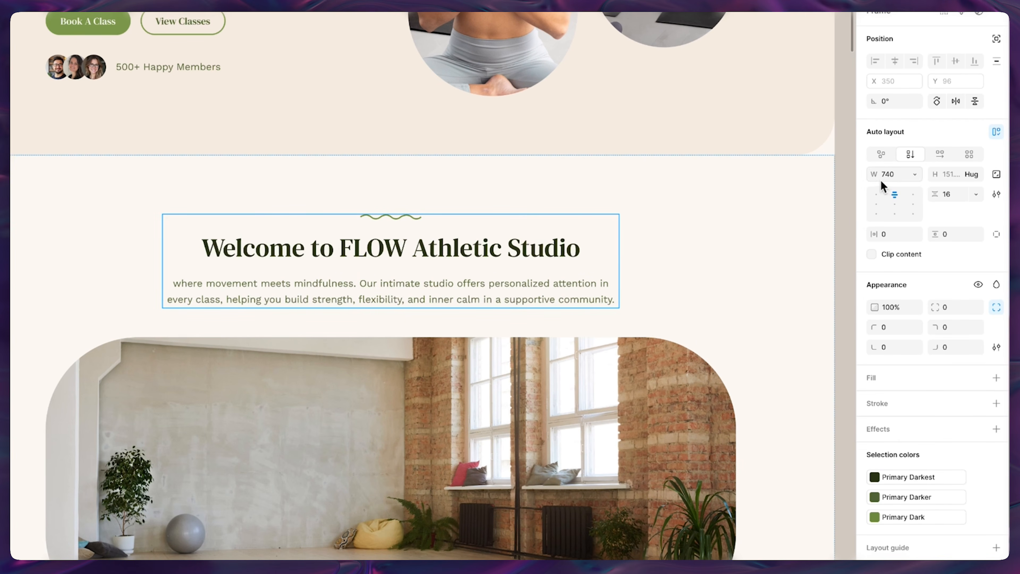
click(844, 285)
Examine the layout of the Discover Your Practice and Meet Your Instructors sections.
scroll(767, 296, down, 15)
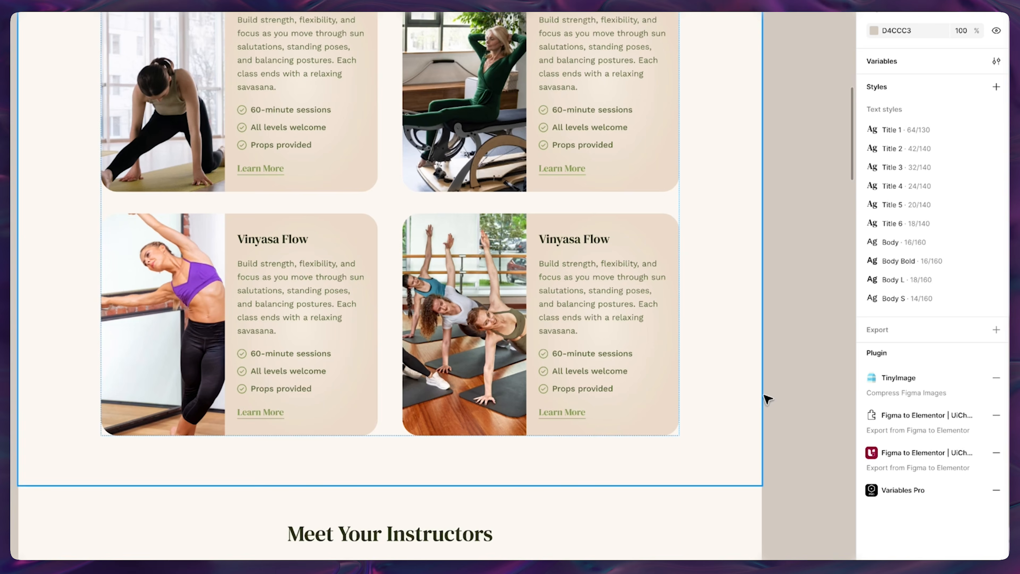
scroll(767, 398, up, 3)
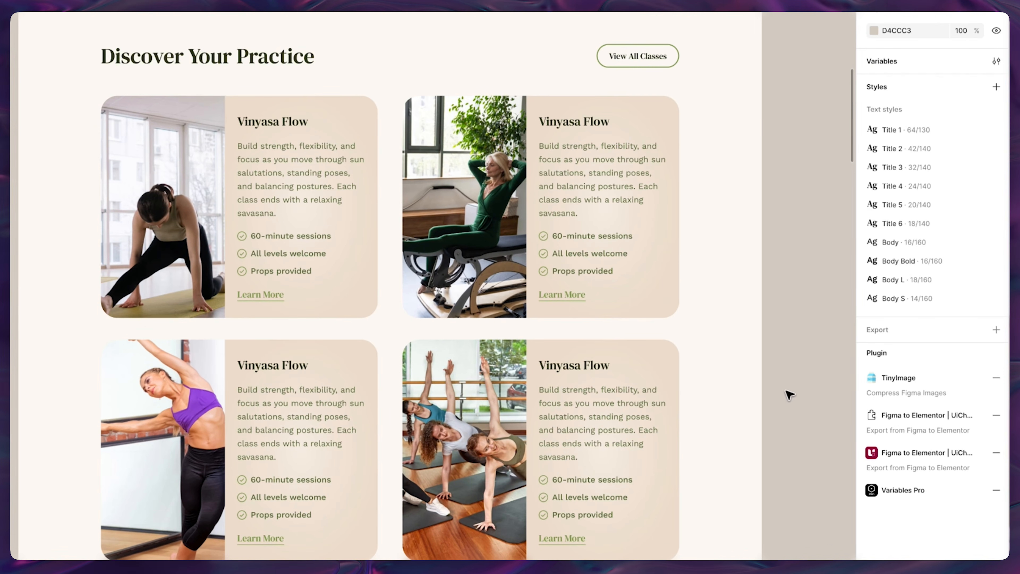
scroll(768, 278, down, 10)
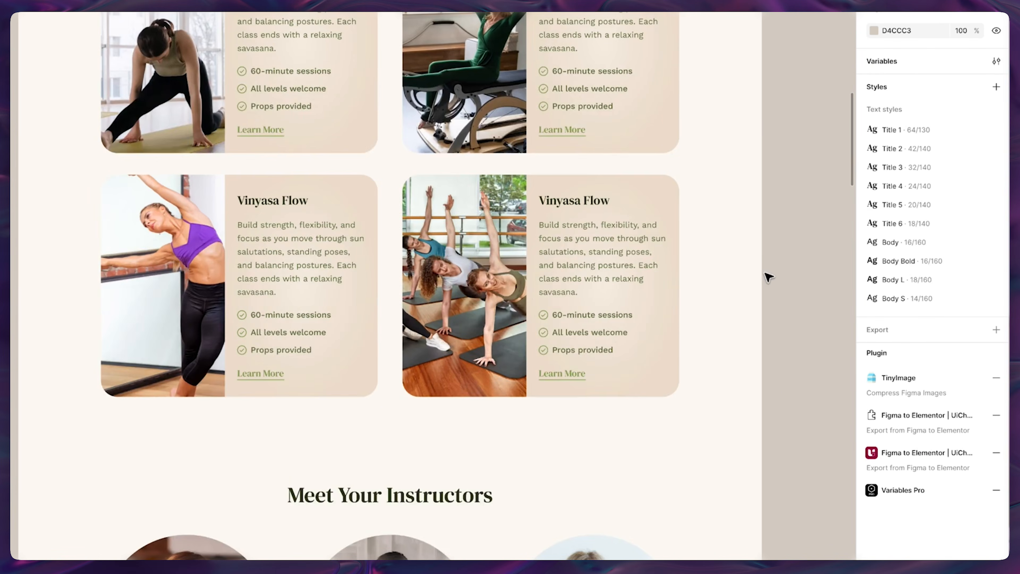
scroll(422, 362, down, 2)
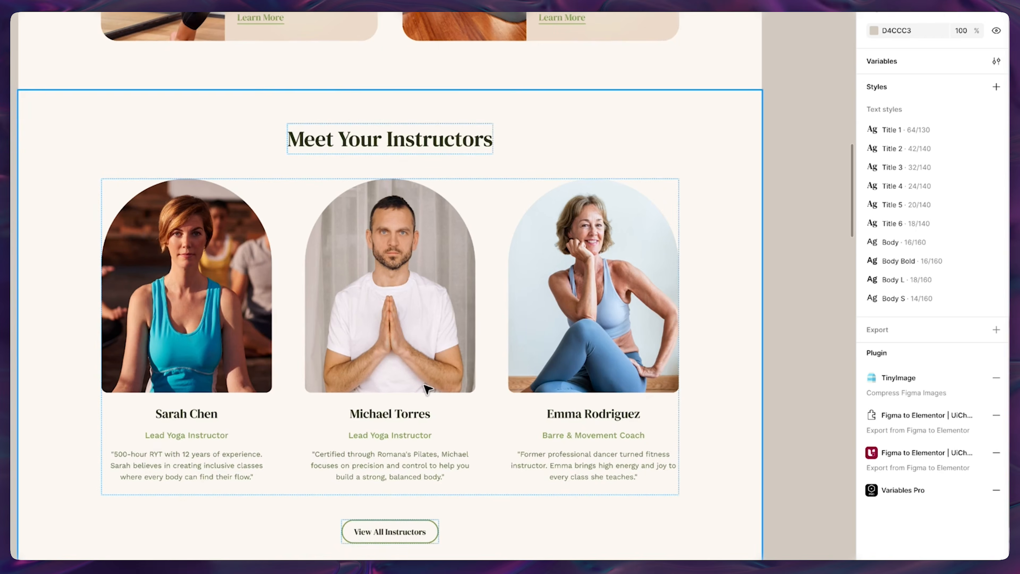
scroll(403, 363, down, 3)
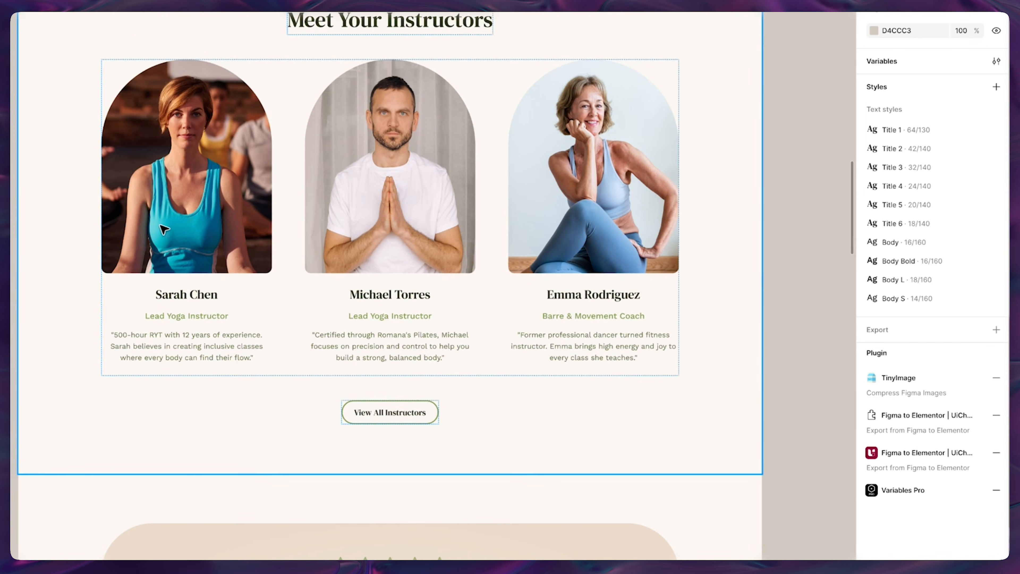
scroll(96, 239, down, 2)
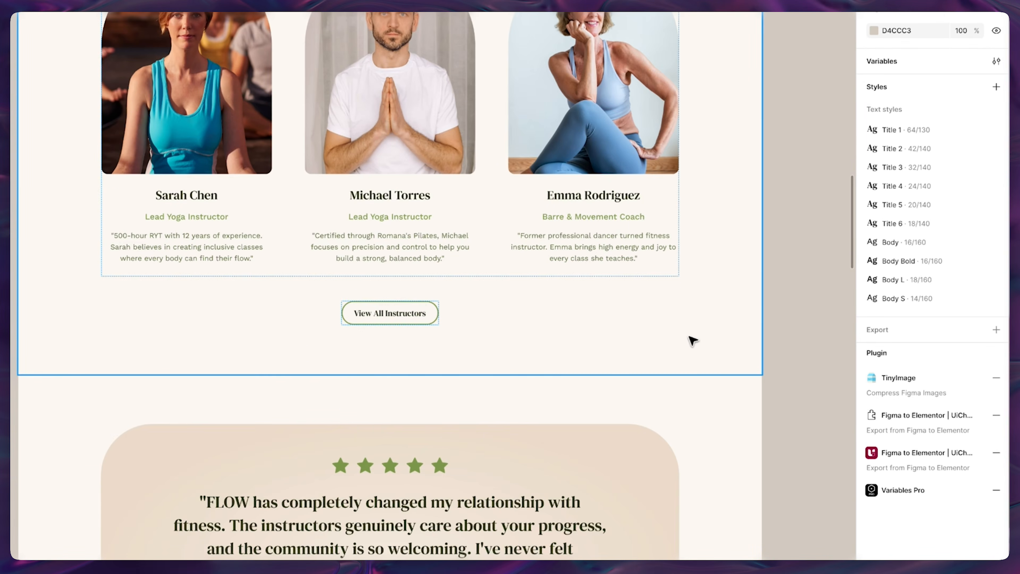
scroll(691, 338, up, 1)
scroll(638, 273, up, 2)
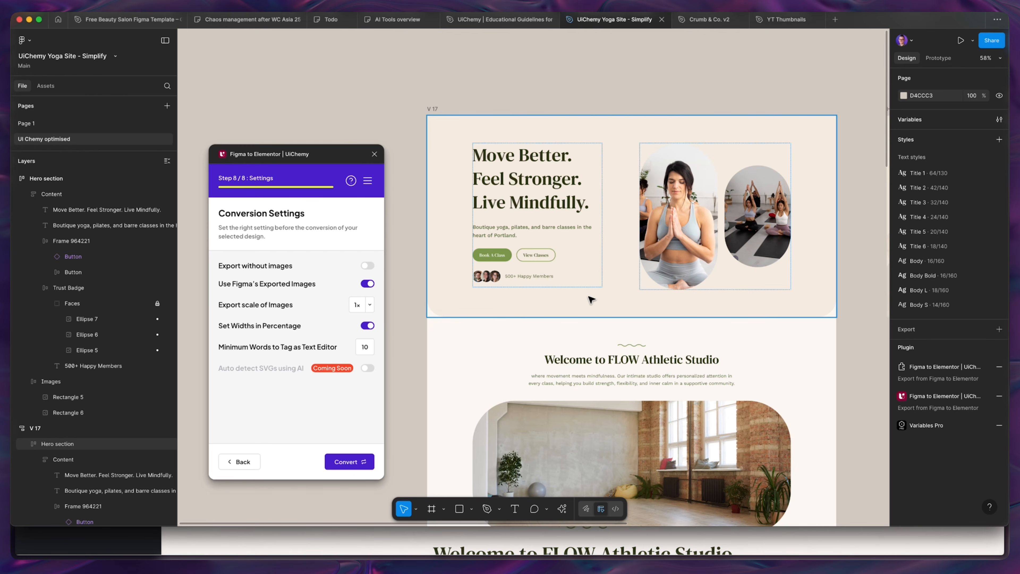
Inspect the two rounded hero photos in the V 17 frame and their rectangle layers inside the Images group.
click(684, 206)
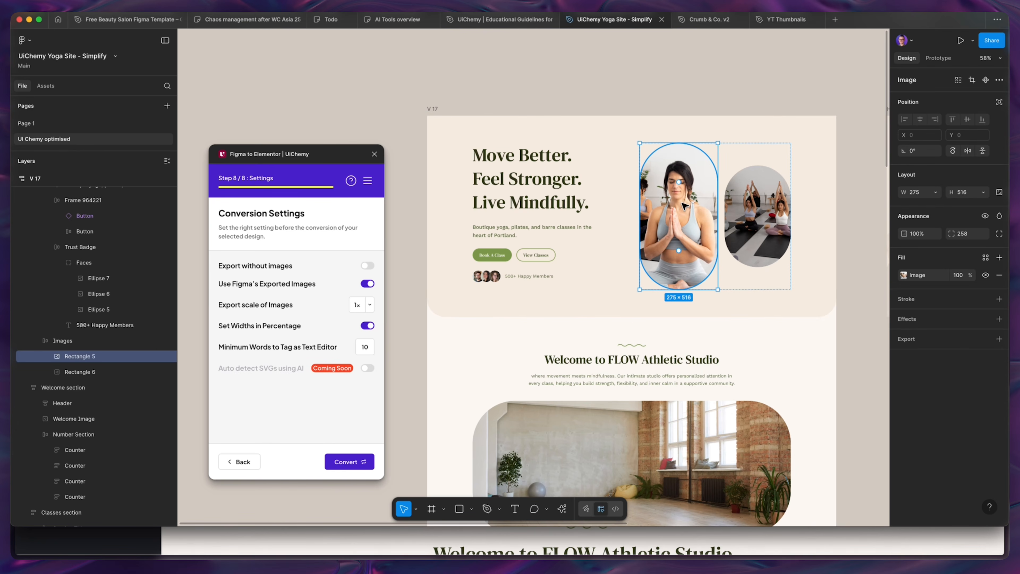
click(766, 214)
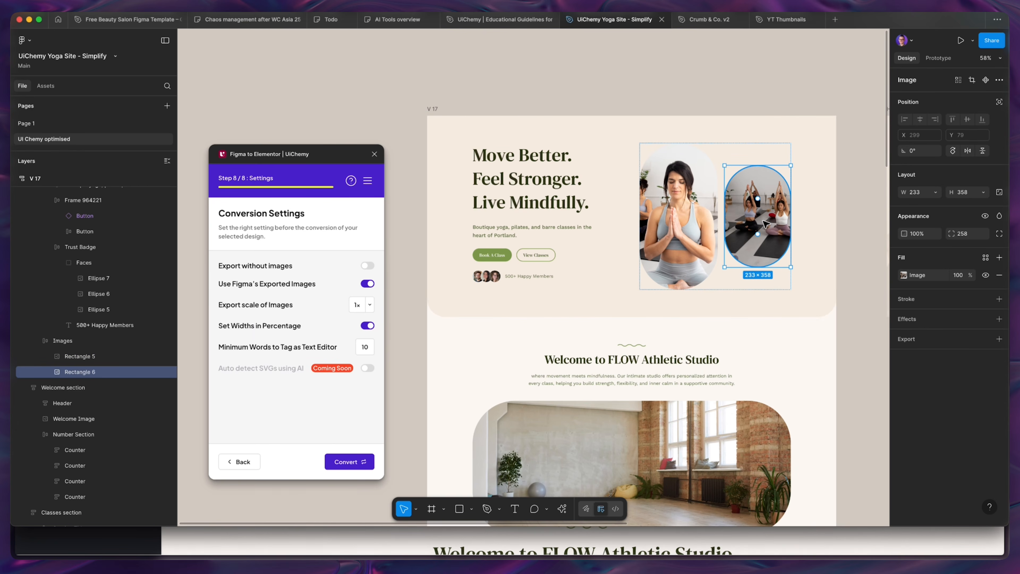
click(865, 275)
drag(854, 256, 718, 244)
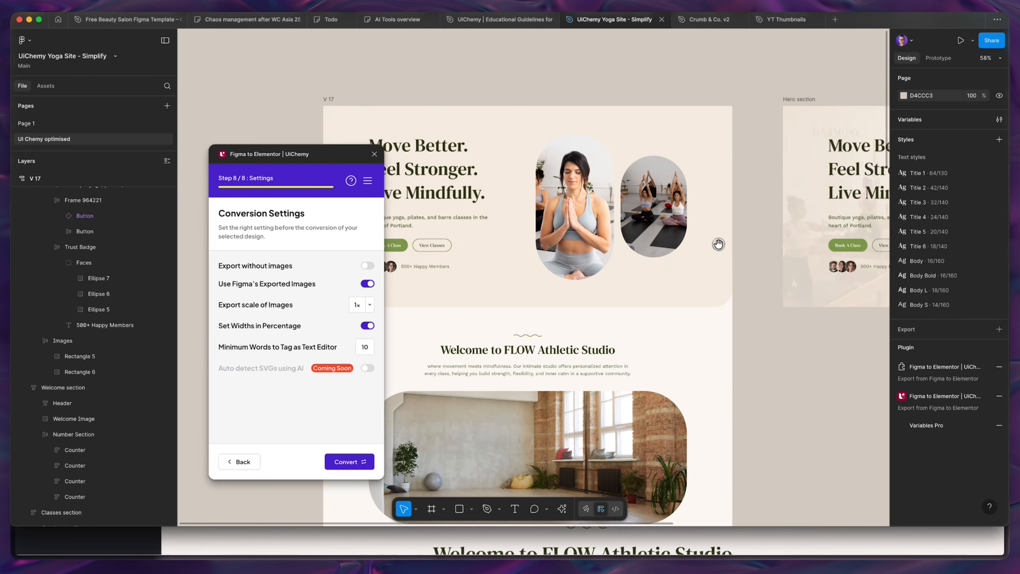
scroll(717, 244, right, 10)
click(478, 105)
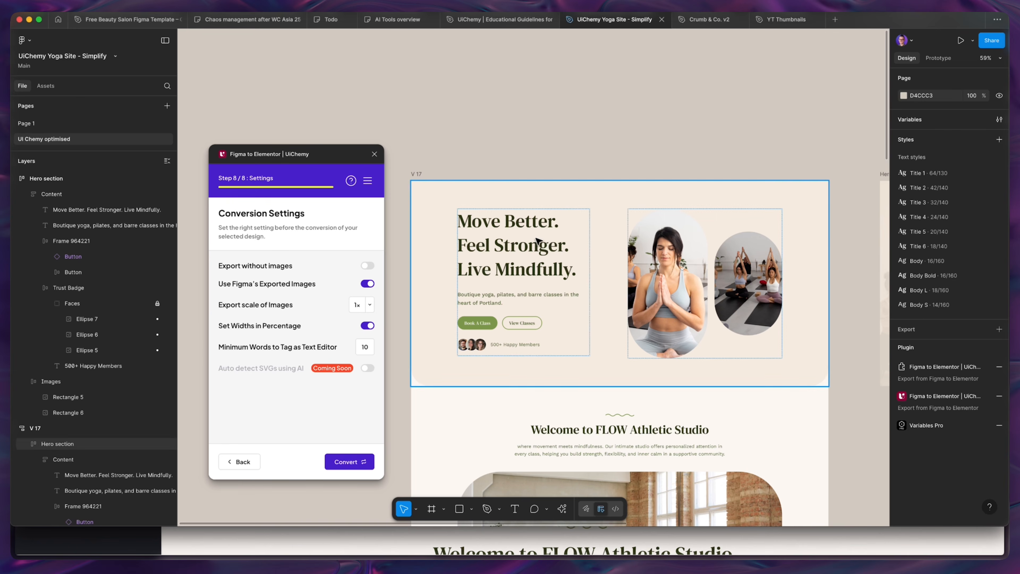
super+click(666, 289)
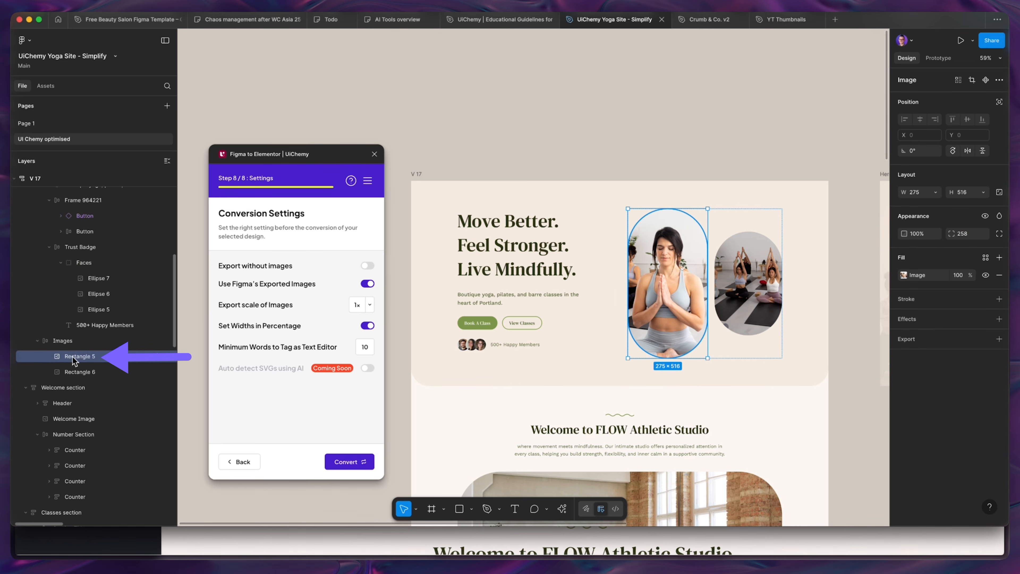
click(528, 123)
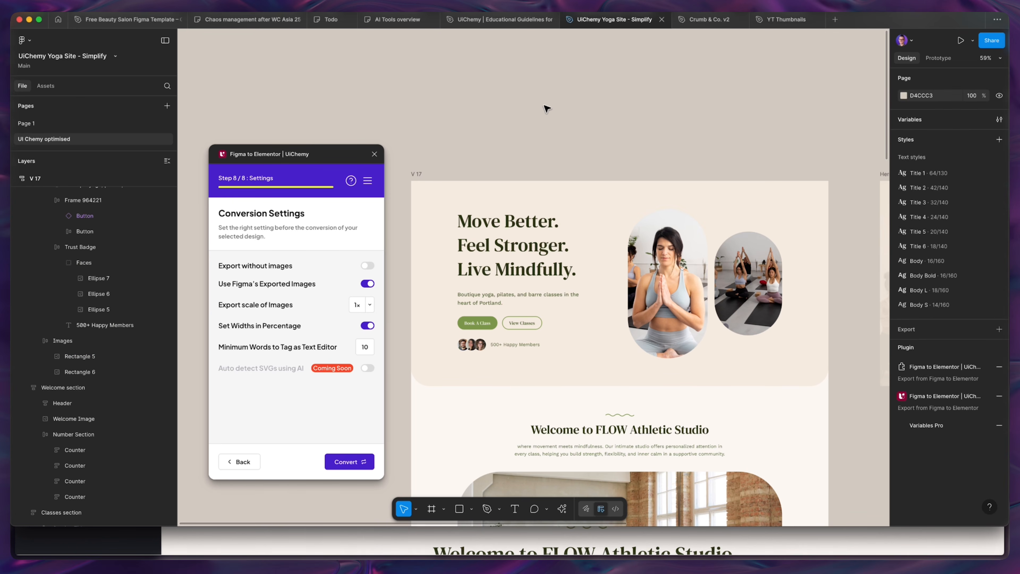
Draw a rectangle about 181 × 240 on the empty canvas above the V 17 frame and change its fill type to Image.
key(r)
mouse_move(539, 86)
mouse_down()
mouse_move(581, 129)
mouse_move(592, 156)
mouse_up()
click(903, 275)
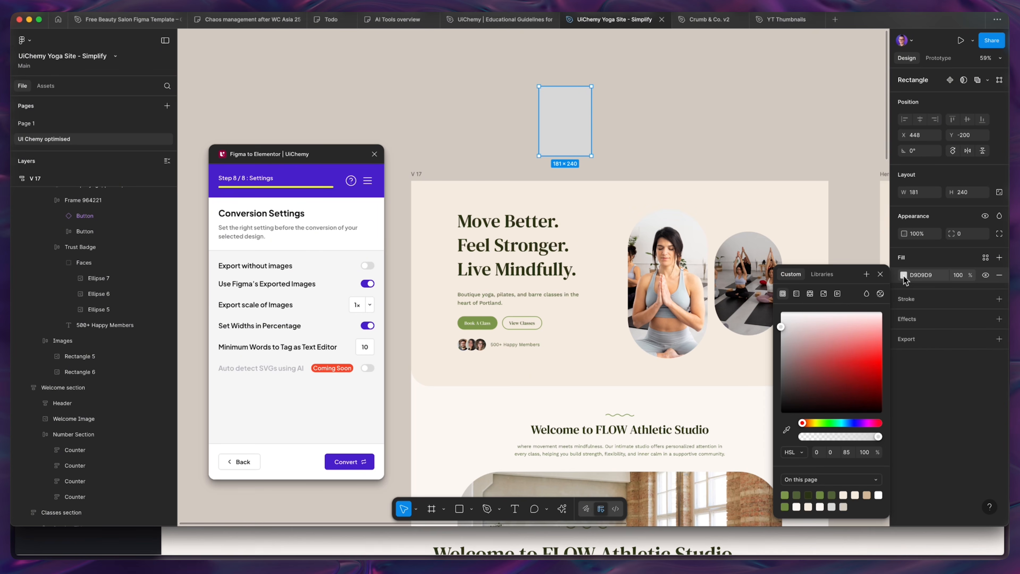
click(824, 293)
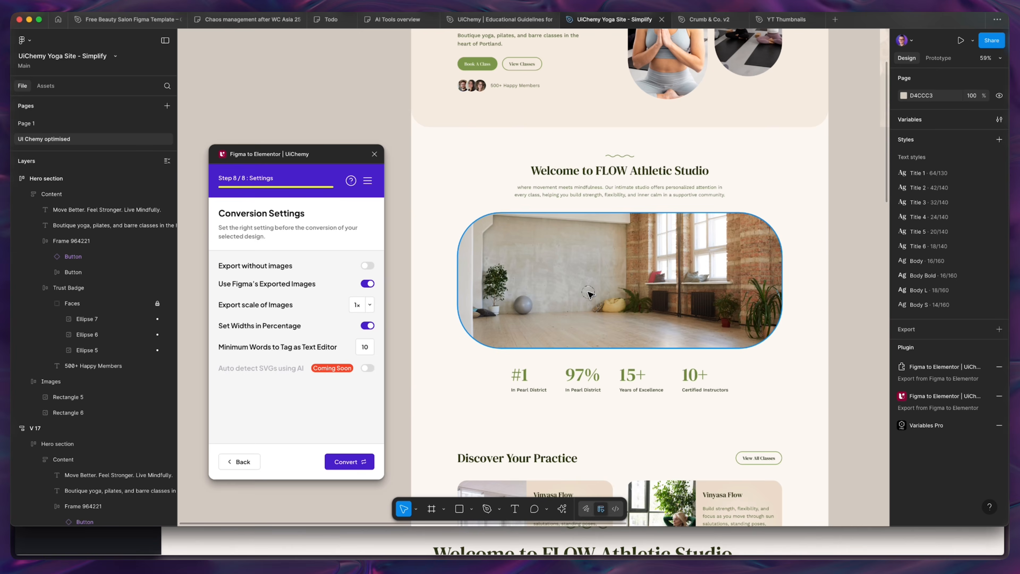
Select the Welcome Image and compare its export settings with UiChemy's available image export scales.
super+click(588, 293)
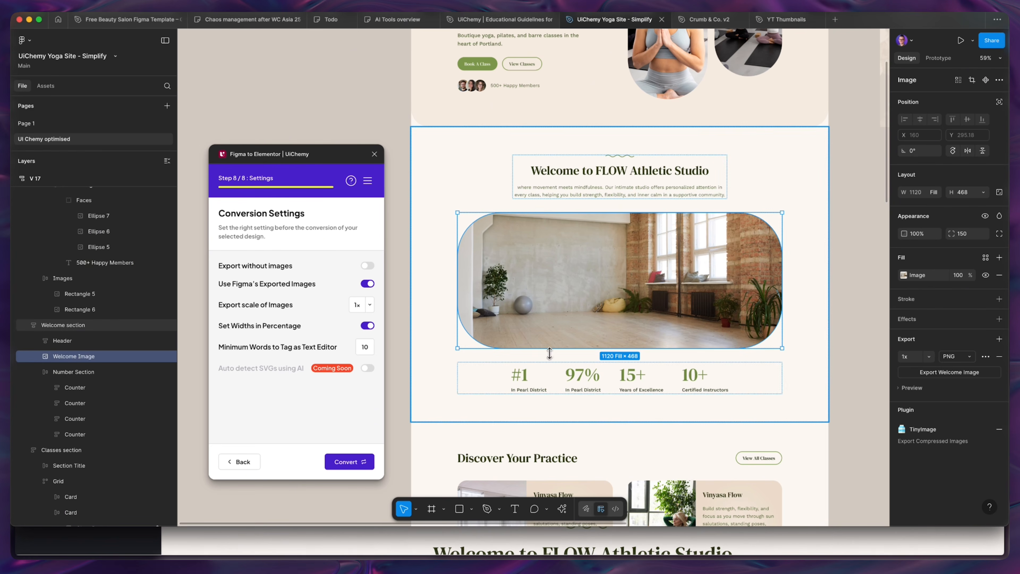
scroll(642, 241, up, 3)
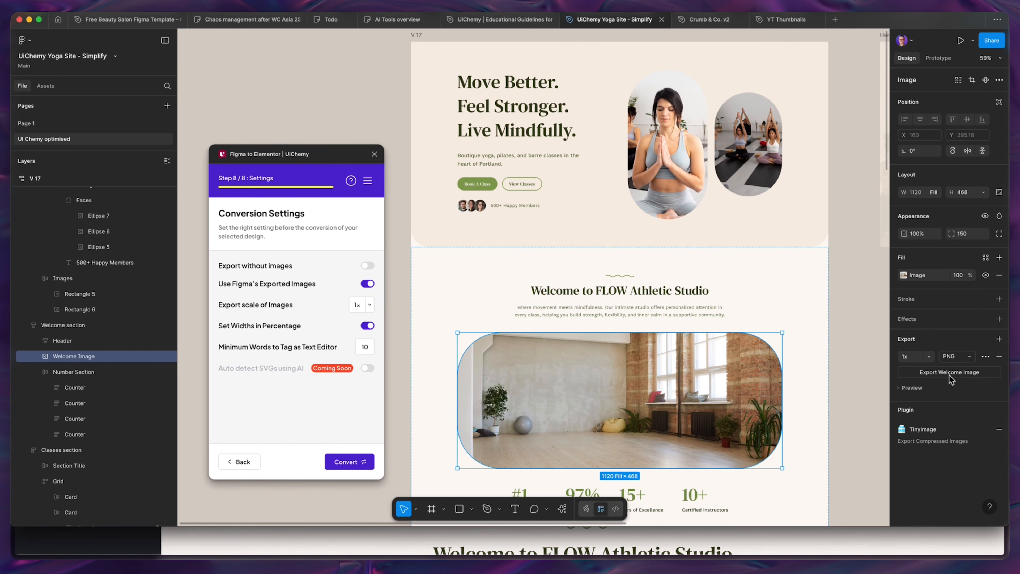
click(369, 306)
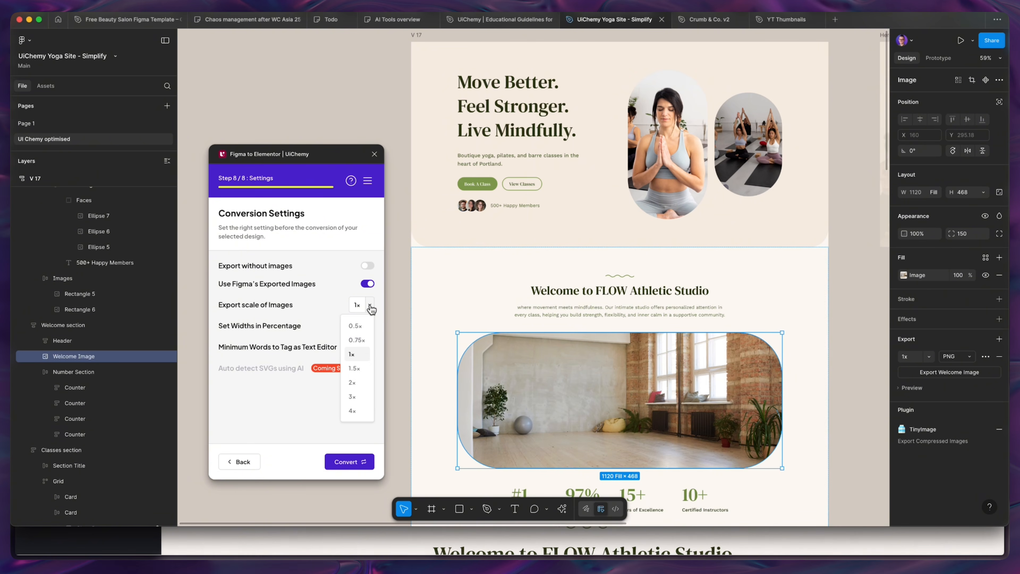
click(330, 306)
scroll(858, 303, down, 2)
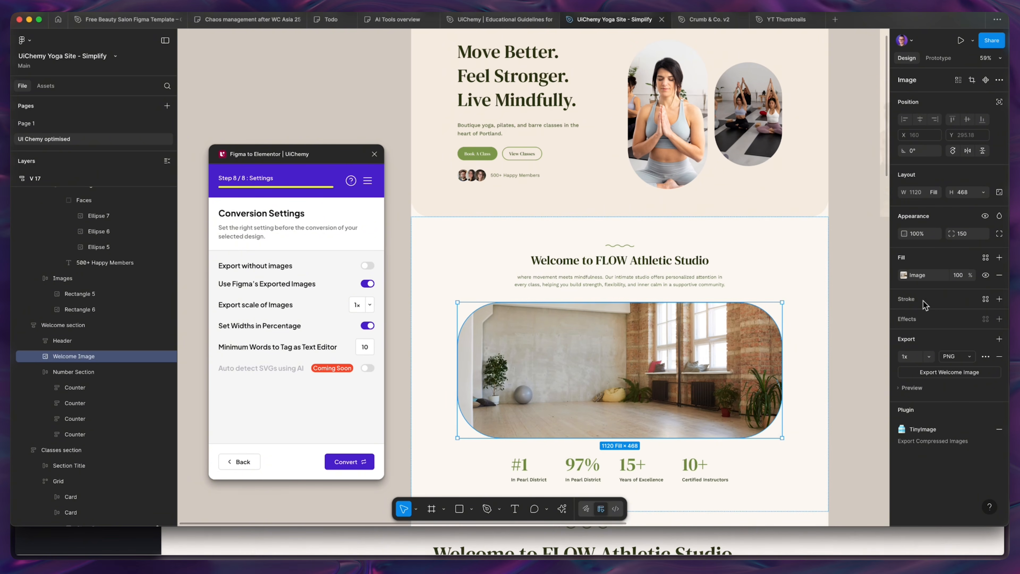
Show the export preview of the Welcome Image and examine its rounded shape.
click(911, 389)
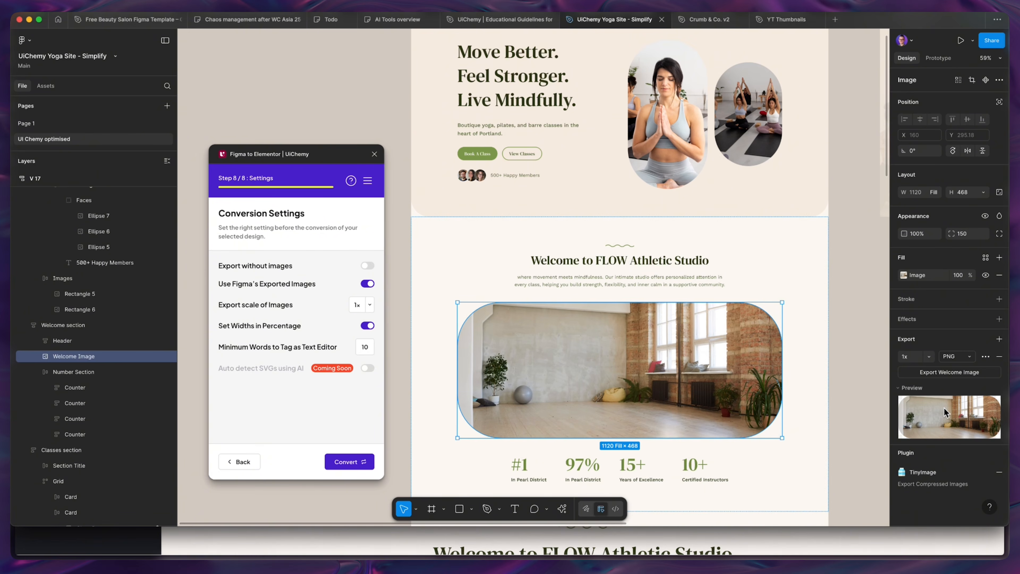
scroll(841, 380, down, 1)
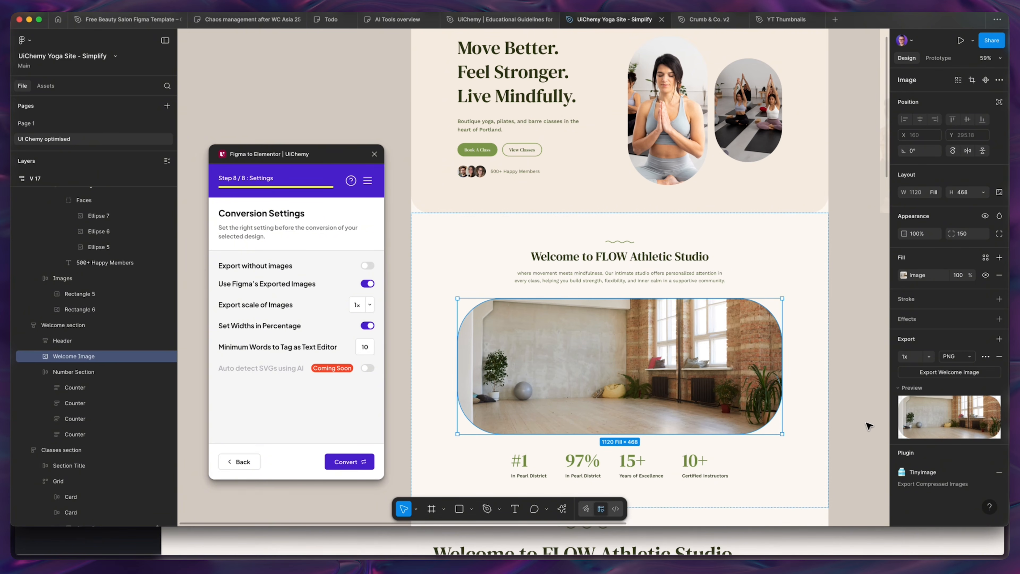
scroll(862, 417, down, 1)
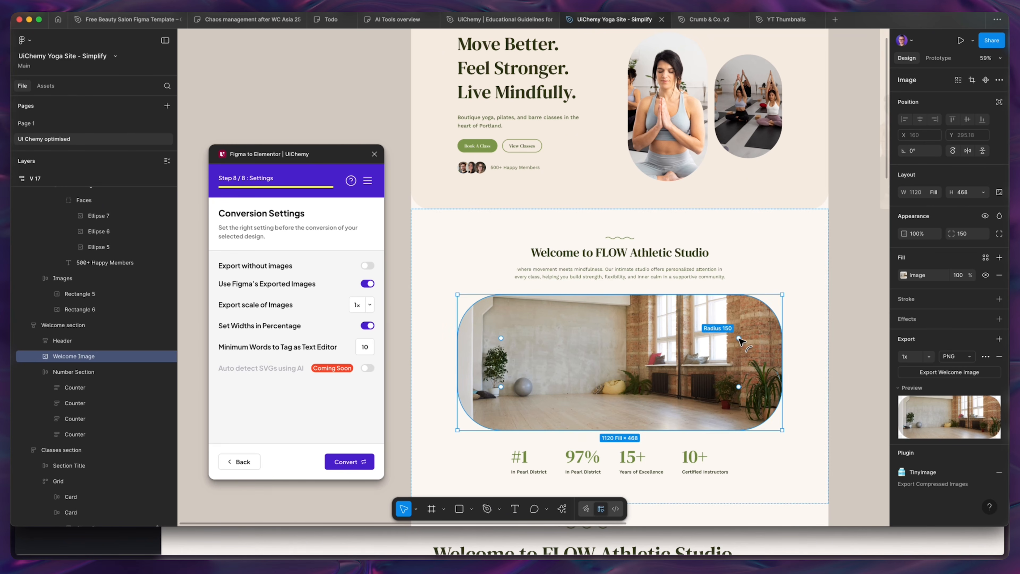
Try square corners on the Welcome Image with a corner radius of 0 and round the corners again.
drag(739, 340, 792, 291)
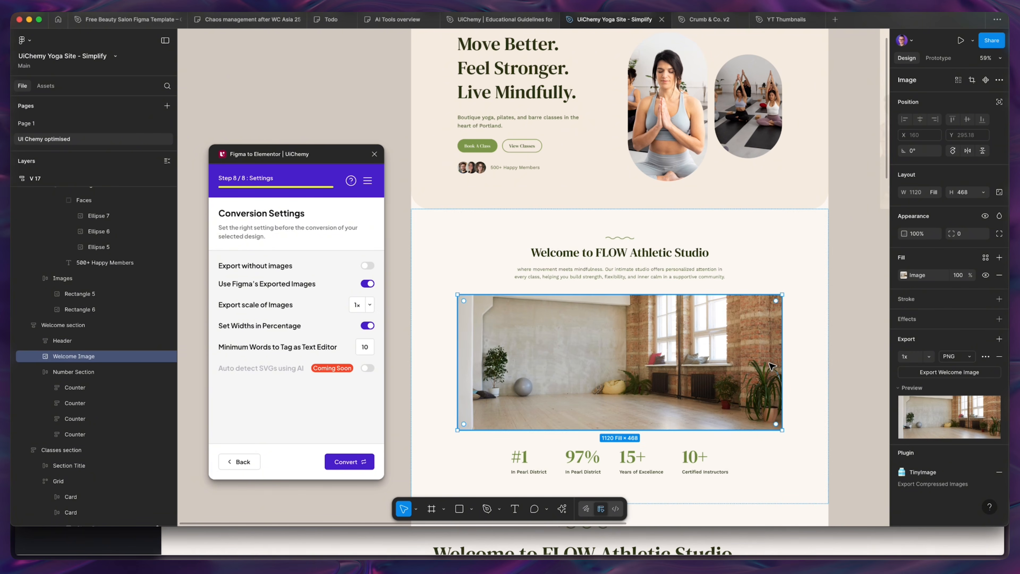
scroll(772, 366, up, 1)
drag(776, 297, 741, 326)
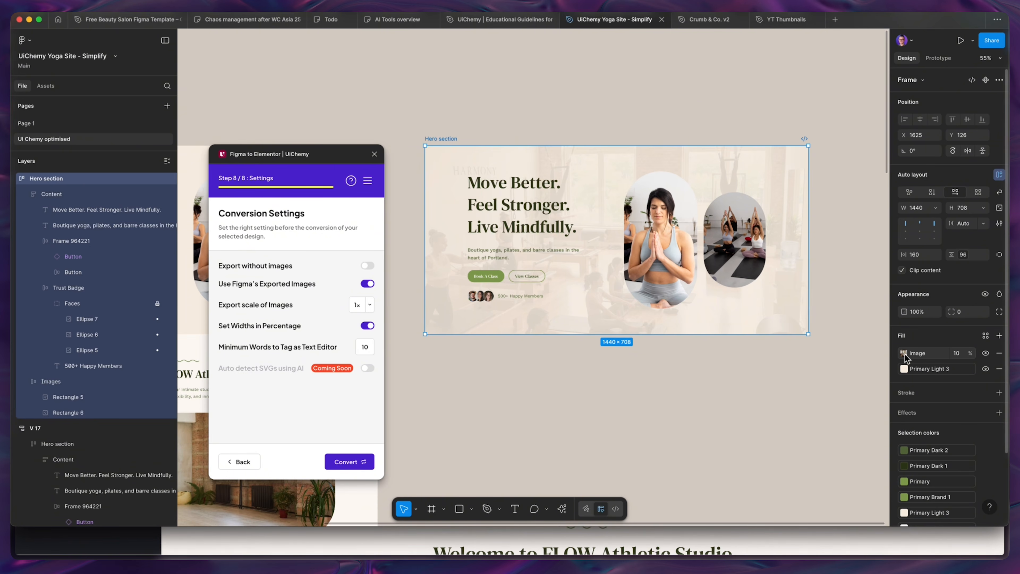
Set the opacity of the Hero section's image fill to 11%.
scroll(939, 488, down, 4)
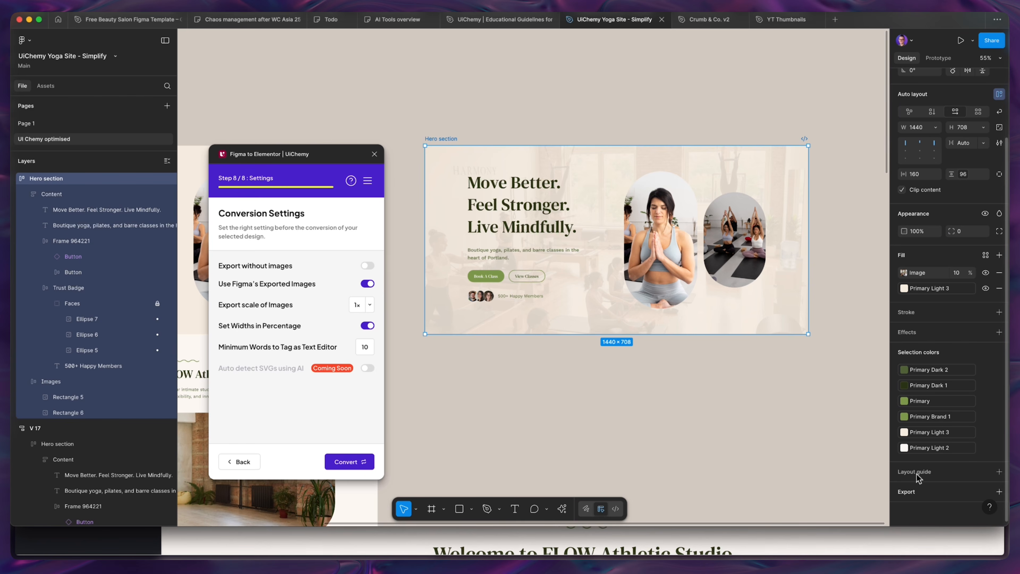
scroll(525, 377, up, 1)
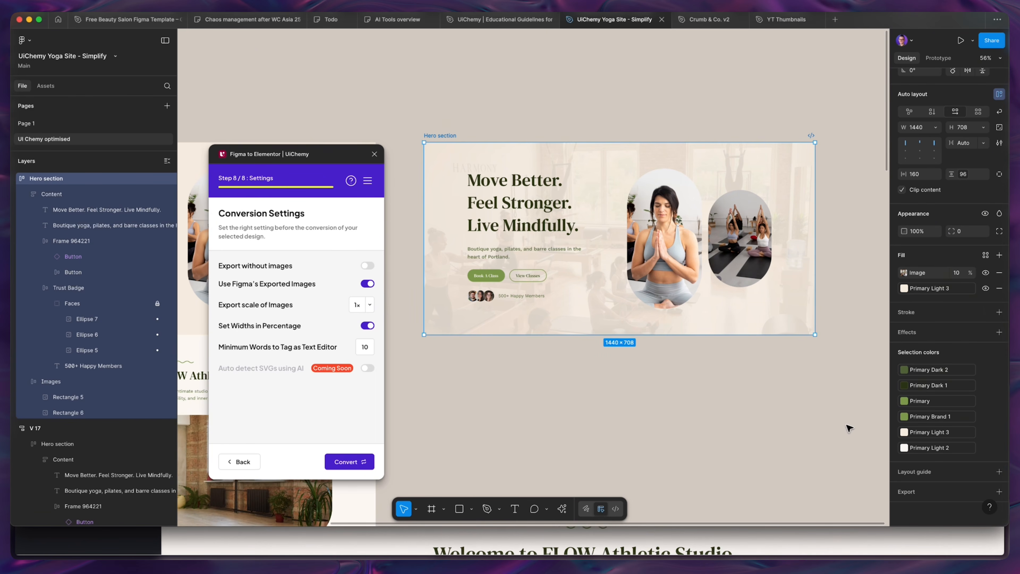
mouse_move(968, 273)
mouse_down()
mouse_move(998, 273)
mouse_move(963, 274)
mouse_up()
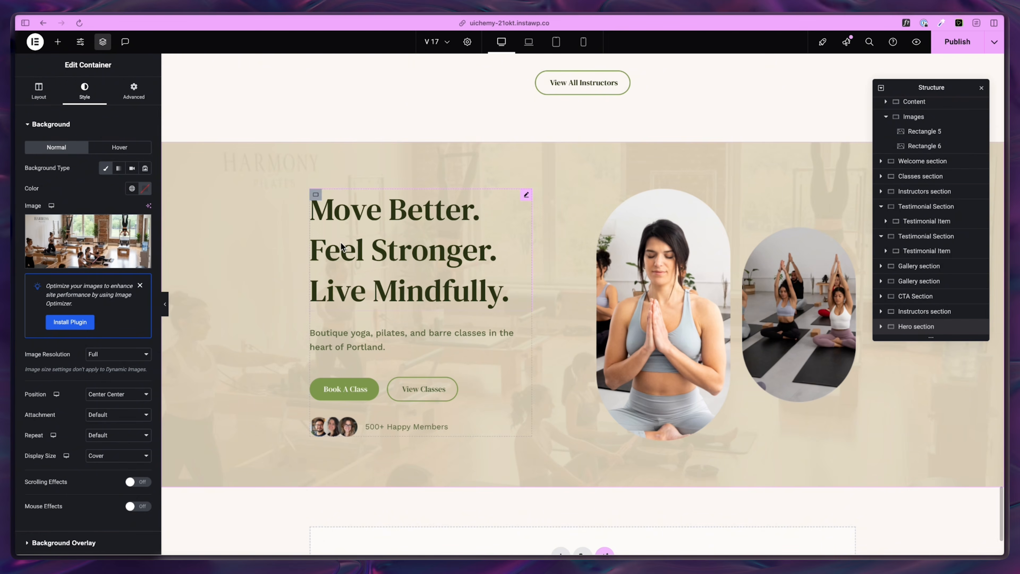
Switch to Elementor and check the file size of the Hero section's background image in the media library.
click(84, 245)
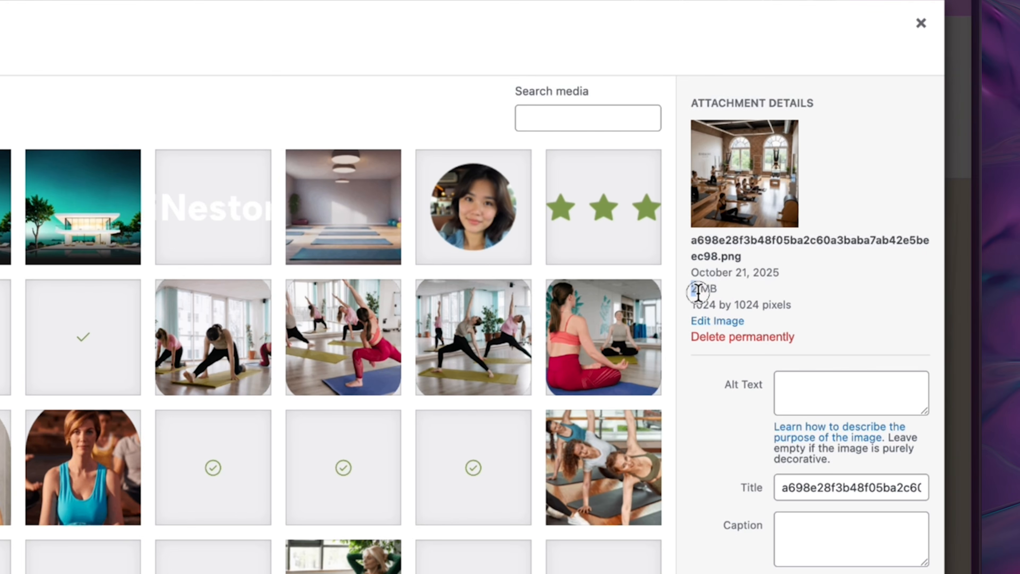
drag(698, 292, 717, 292)
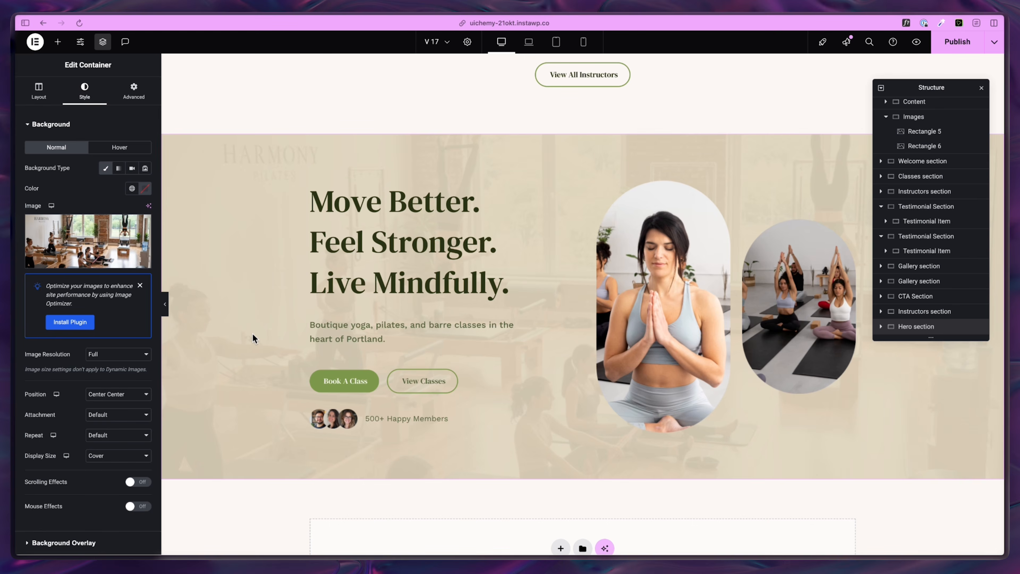
Switch back to Figma, look for TinyImage Compressor among the recent plugins and deselect the Hero section.
key(super+Tab)
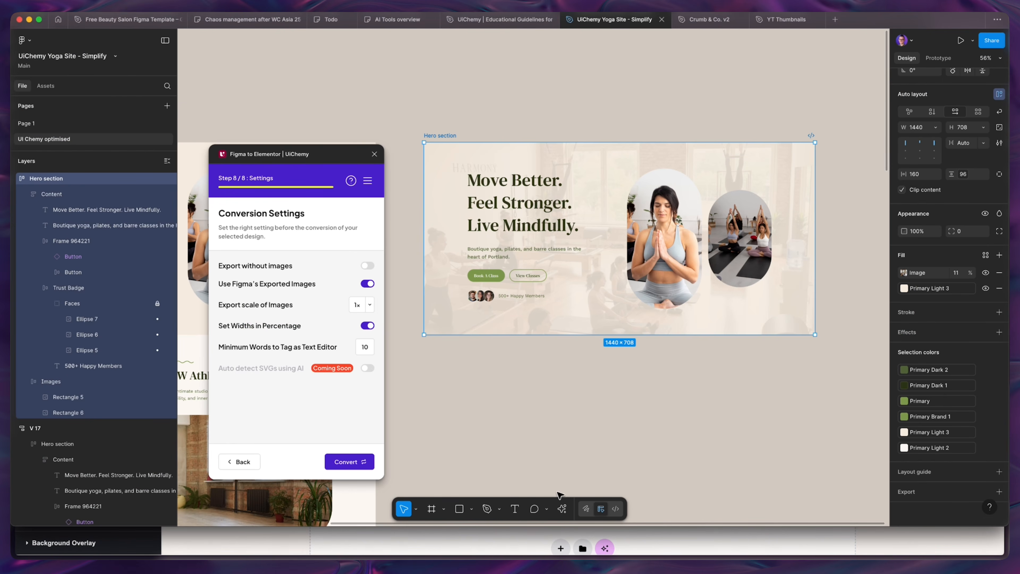
click(562, 508)
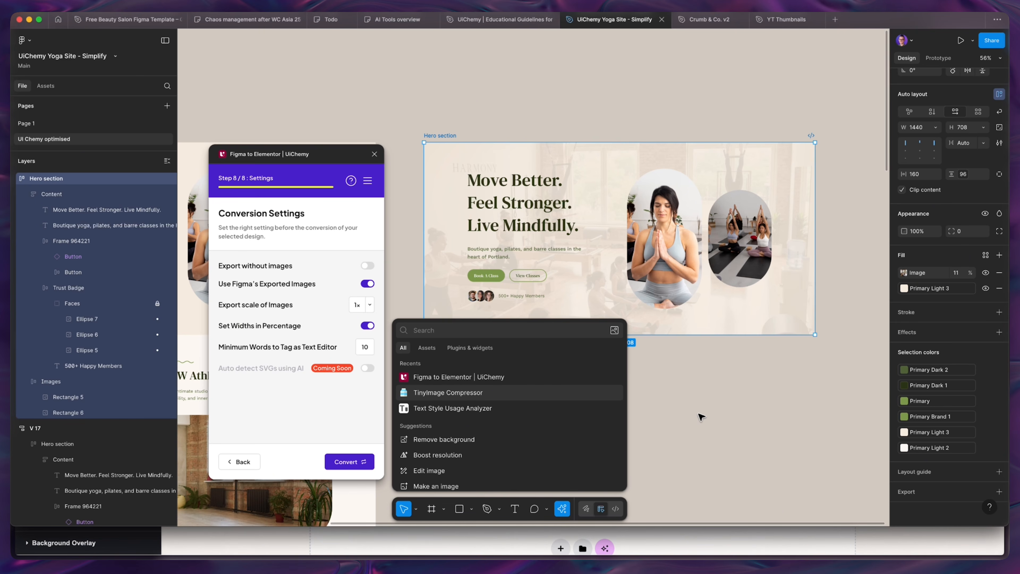
click(672, 409)
click(703, 435)
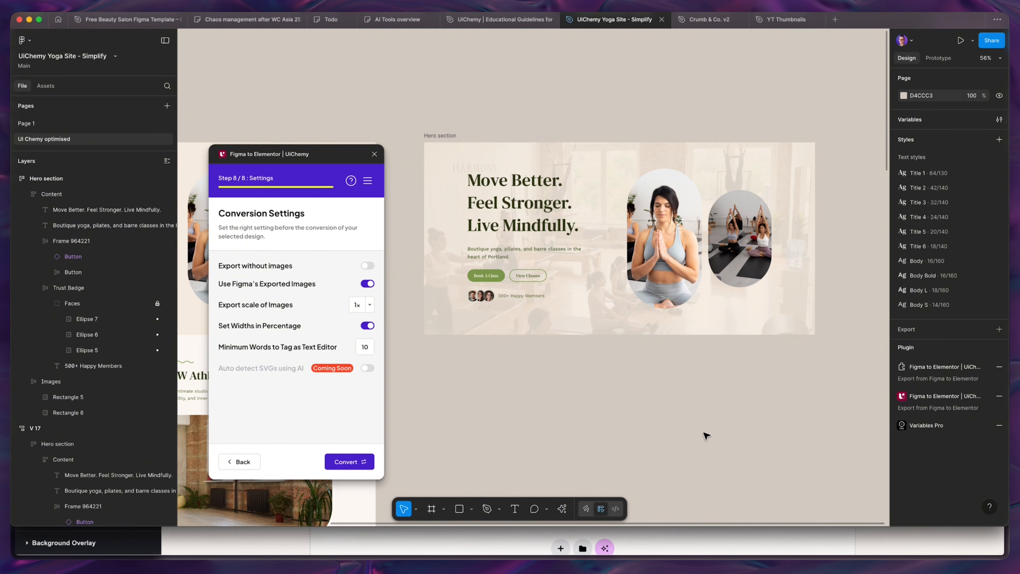
In the UiChemy guidelines file, compare the cropped large image with the overflowing images inside the Image 01 and Image 02 frames.
key(ctrl+shift+Tab)
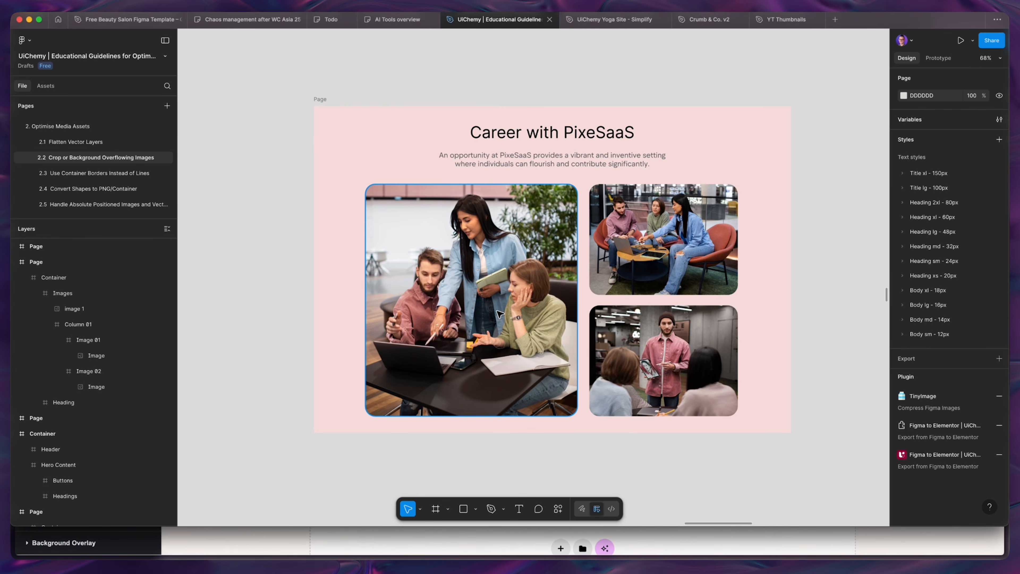
click(493, 288)
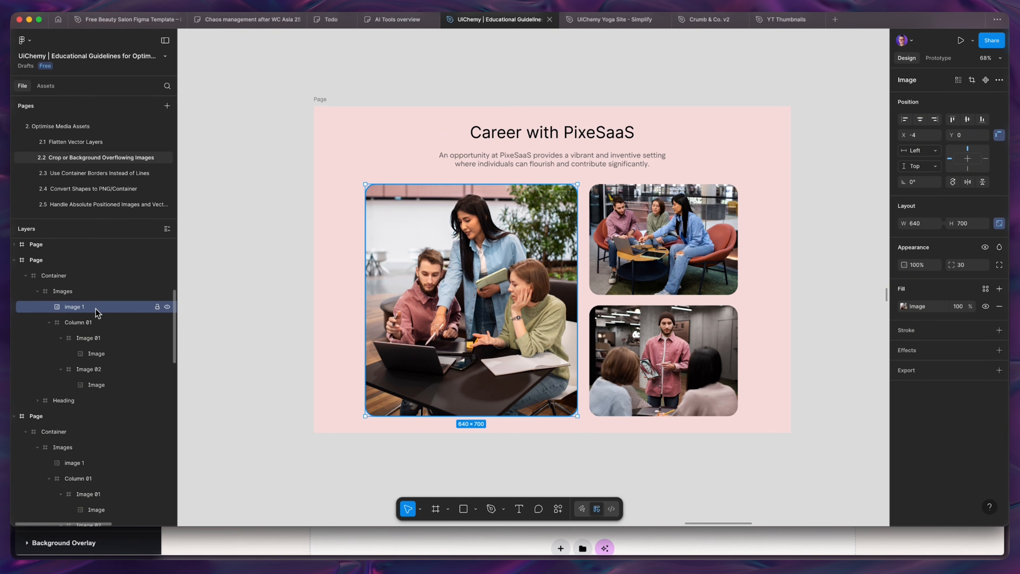
click(682, 217)
double_click(682, 217)
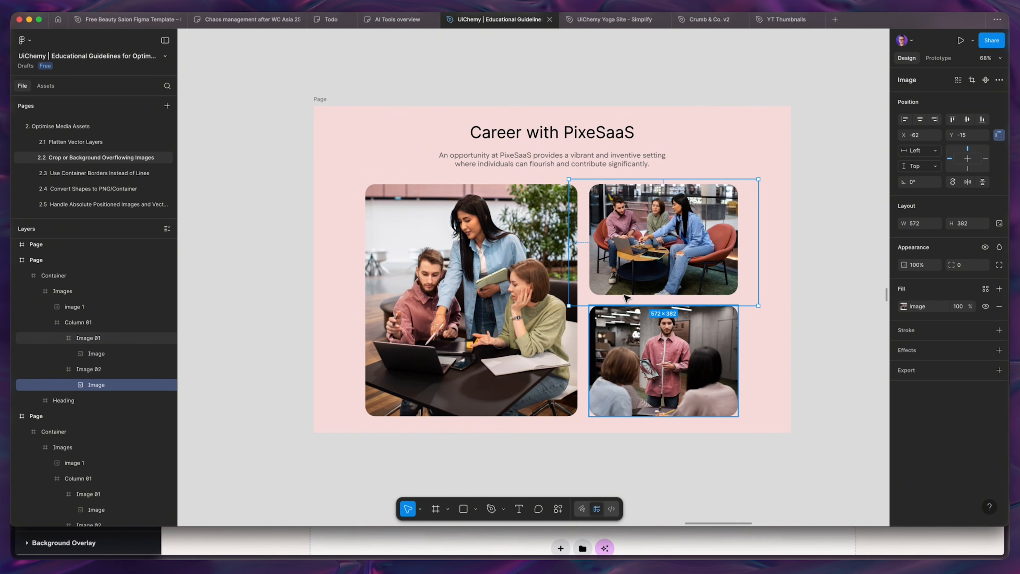
click(86, 371)
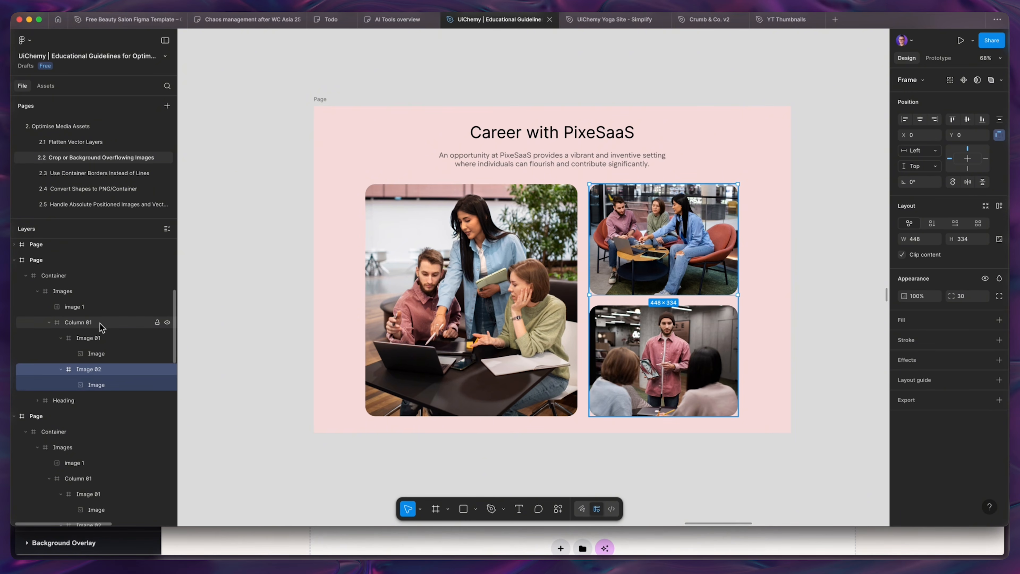
click(103, 340)
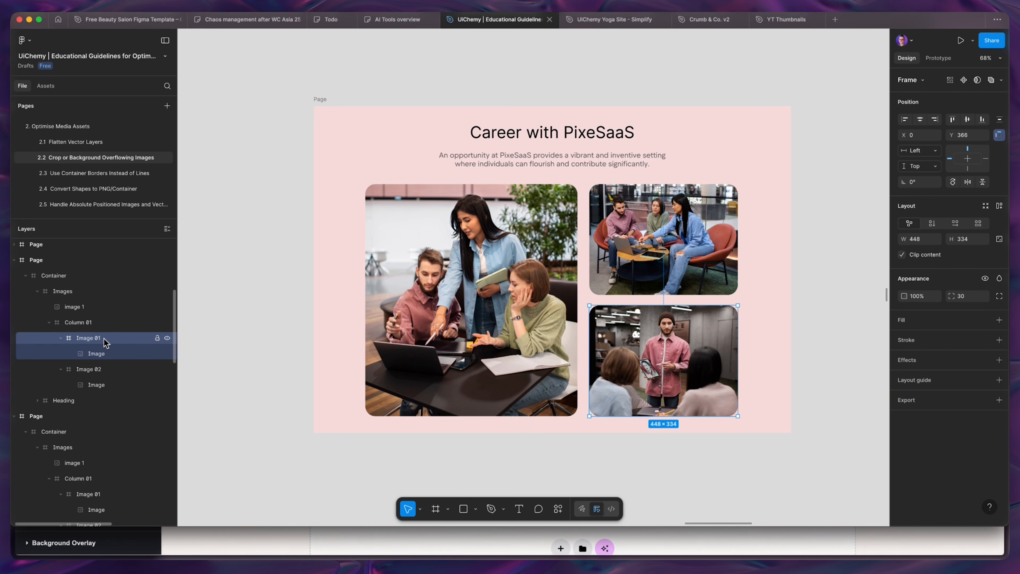
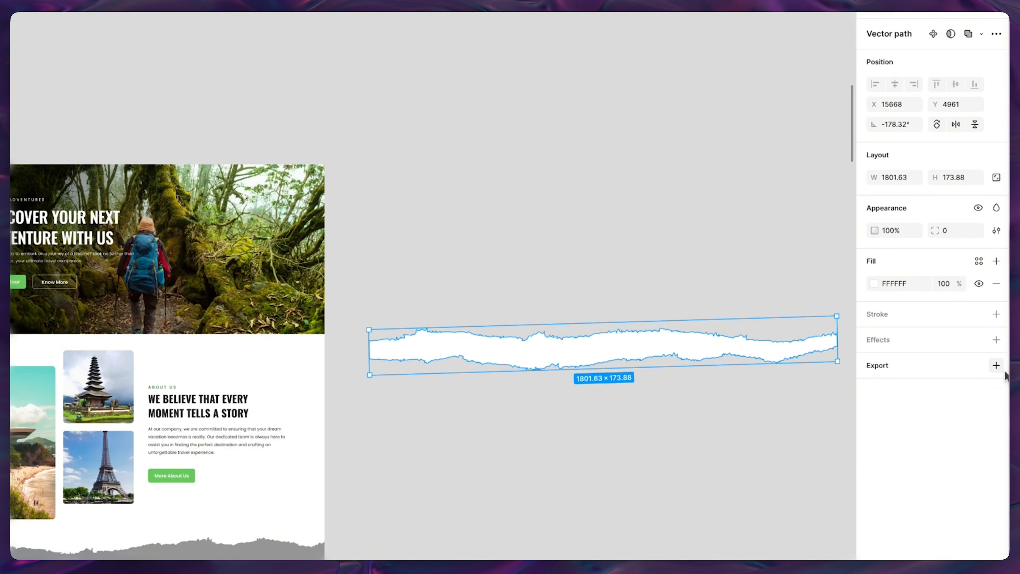
Try a PNG export setting on the white torn-edge vector, review the other formats and undo the last change.
click(996, 365)
click(949, 389)
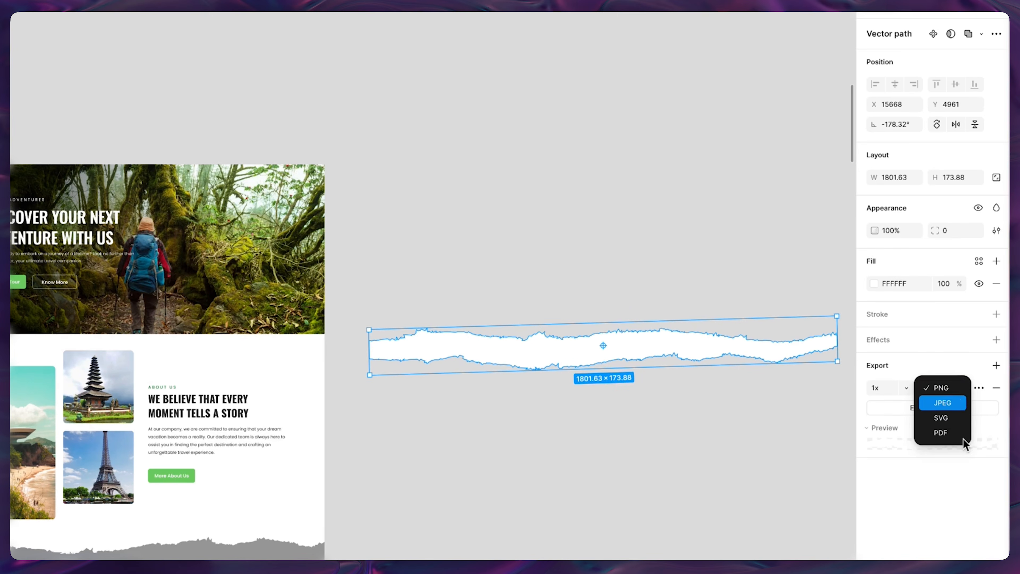
click(934, 503)
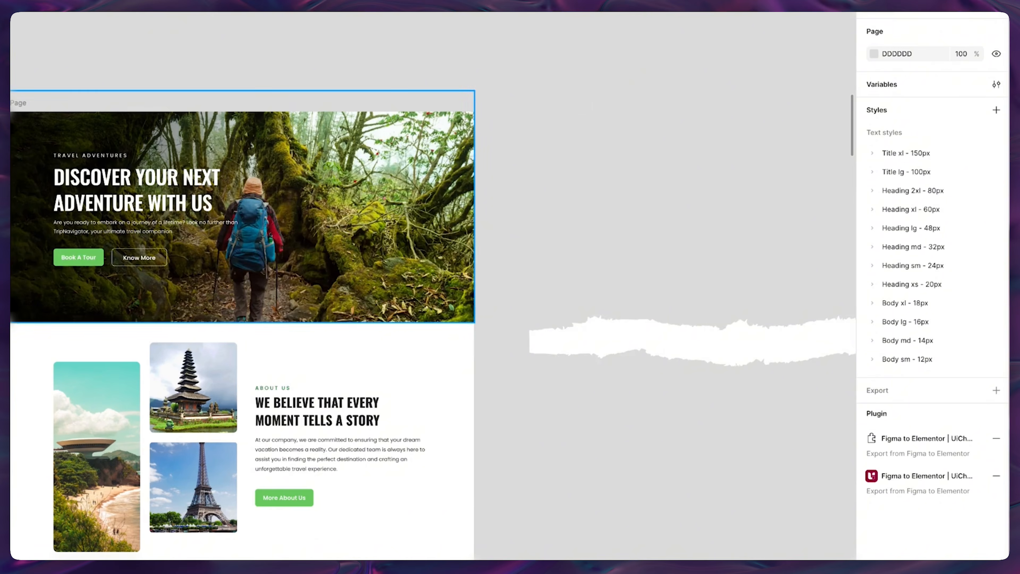
scroll(18, 275, up, 3)
key(super+z)
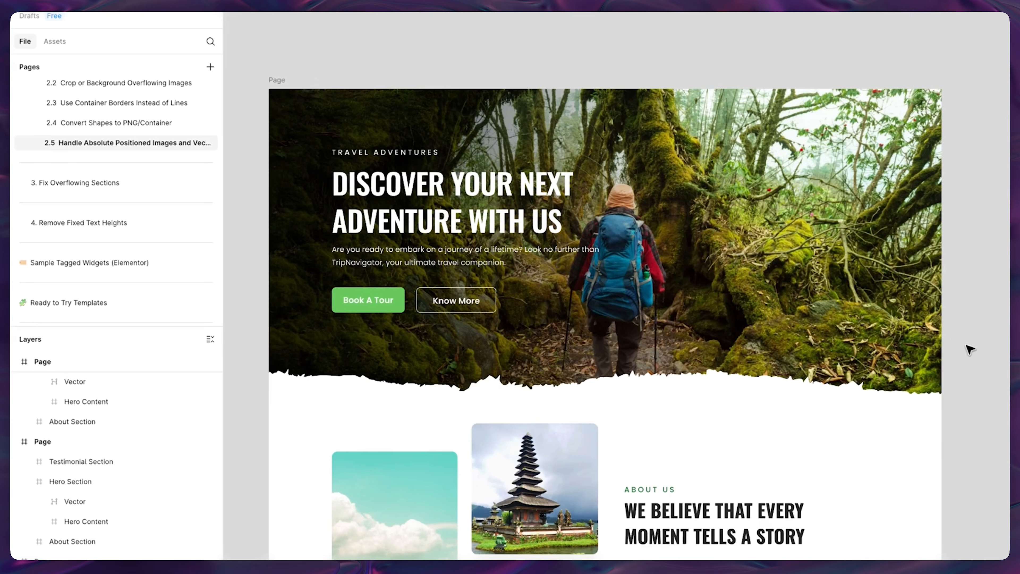
Examine how the torn-edge vector extends beyond the bounds of the travel page's Hero Section.
click(662, 410)
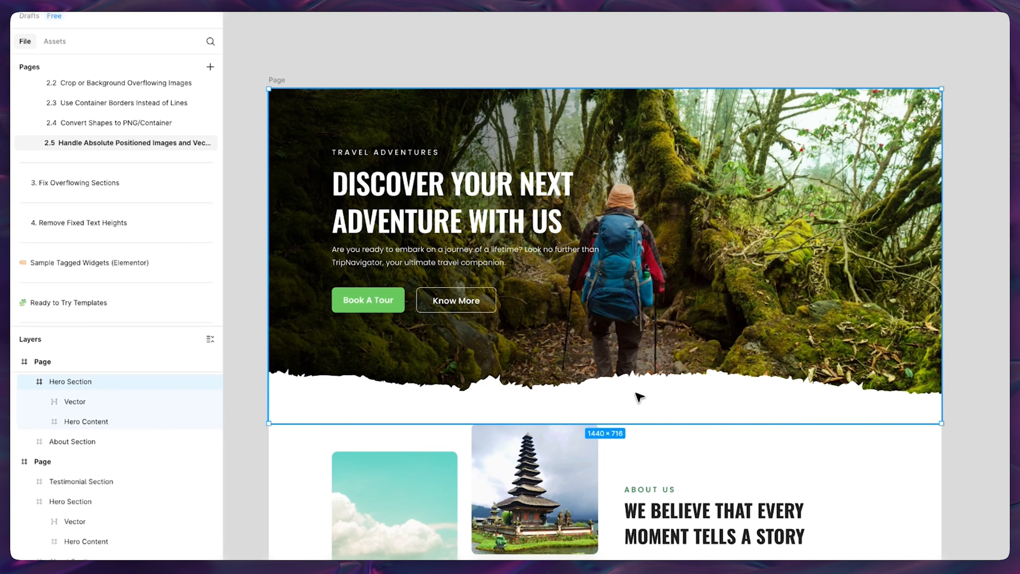
click(649, 404)
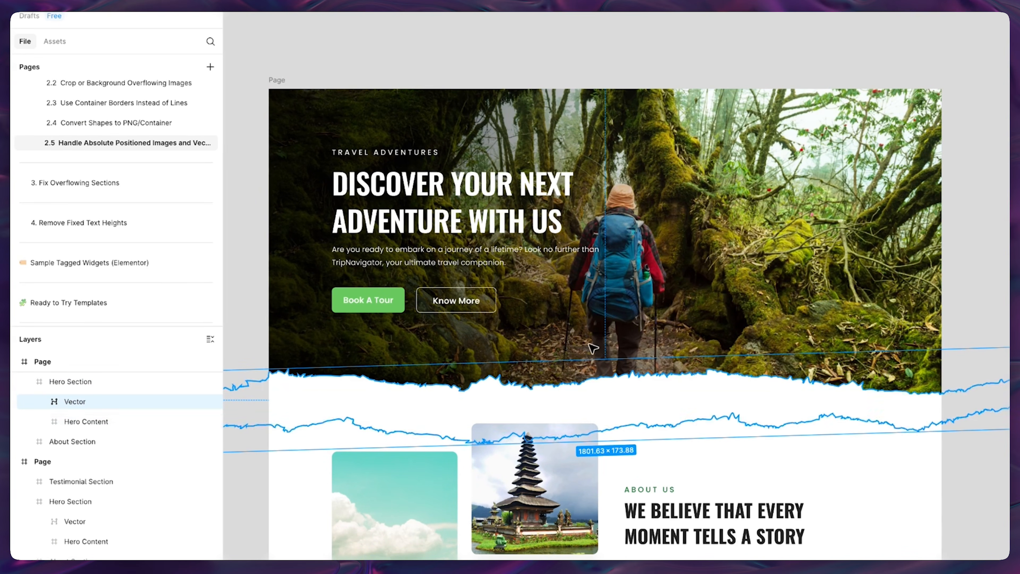
click(988, 264)
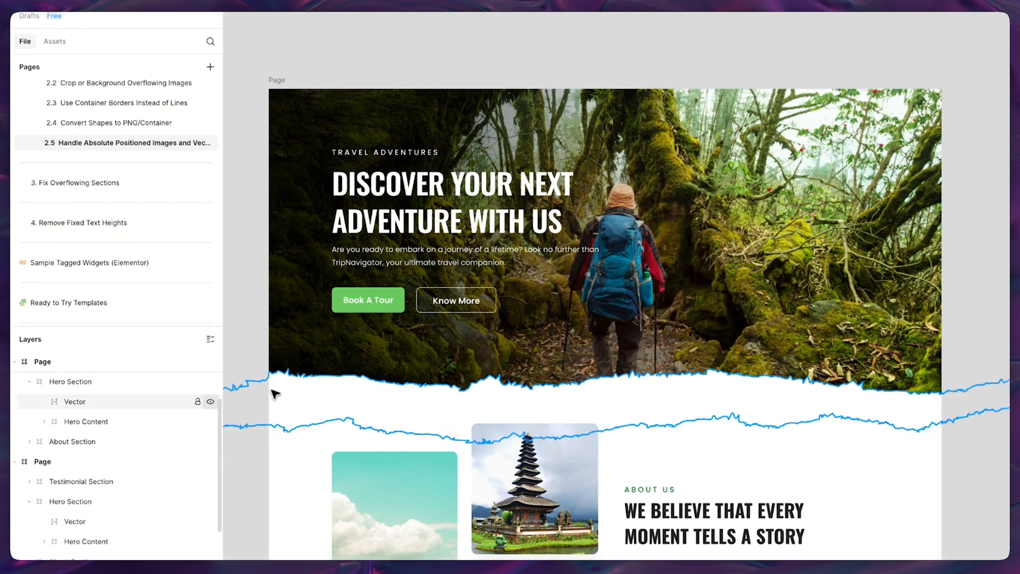
Hide the Details layer inside Hero Content and select the whole Hero Section.
click(739, 347)
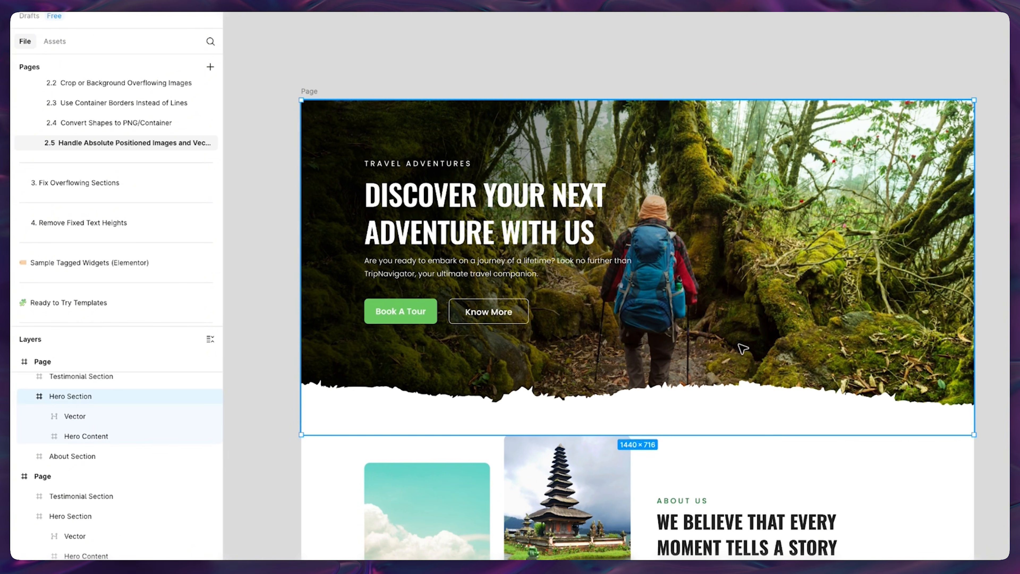
click(500, 237)
click(486, 231)
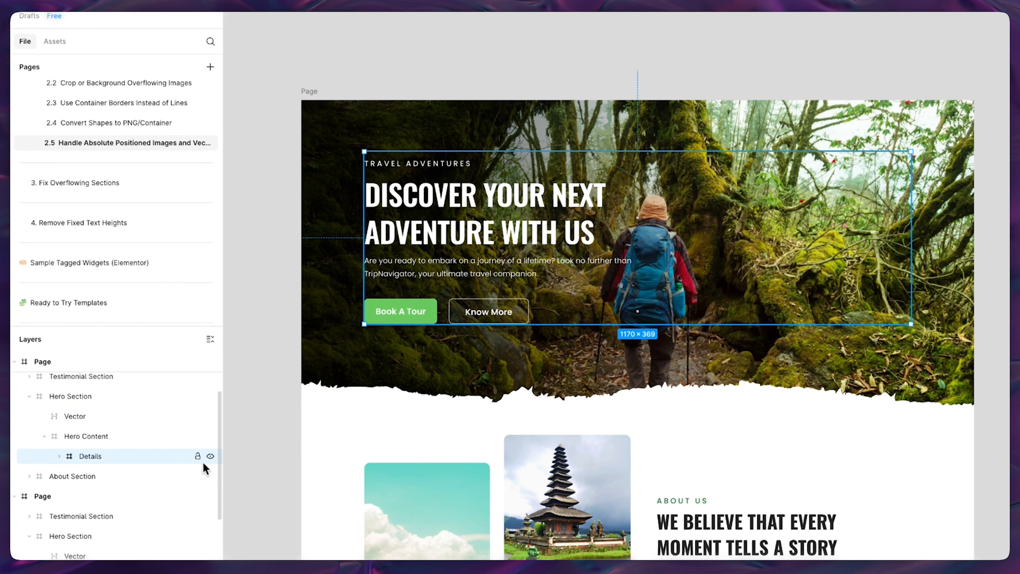
click(210, 456)
click(119, 399)
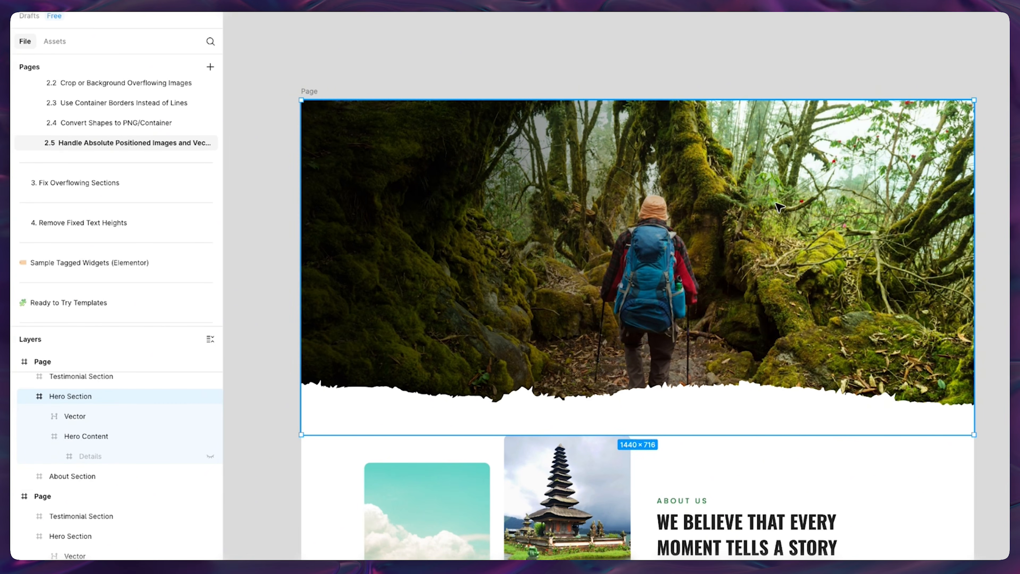
Copy the Hero Section, with its background and torn edge, as a PNG.
right_click(785, 205)
mouse_move(863, 225)
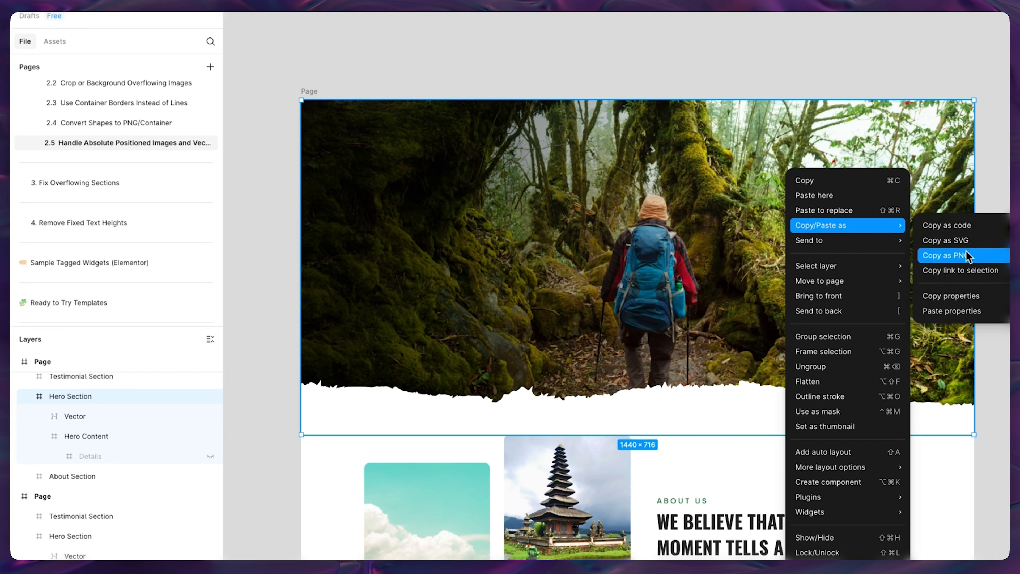
click(946, 255)
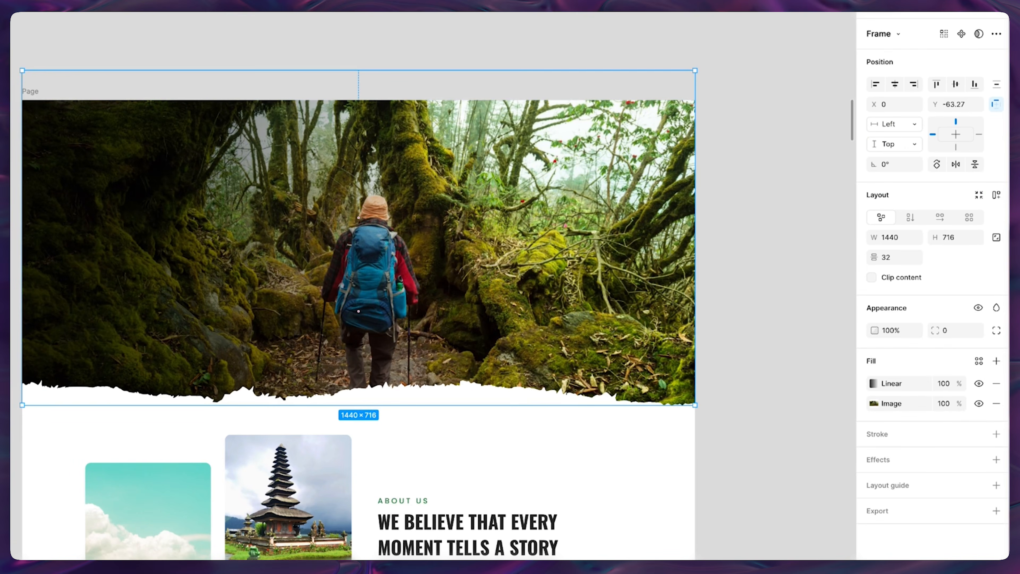
Remove the Hero Section's image and linear gradient fills and add a new solid fill.
click(996, 404)
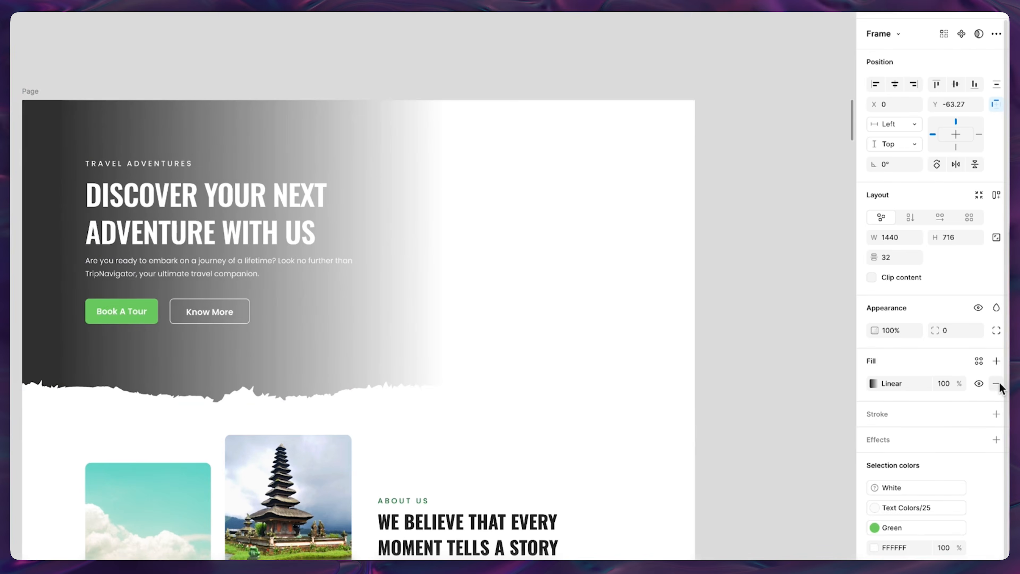
click(999, 387)
click(995, 361)
Replace the Hero Section's solid fill with the copied PNG and check the resulting image fill's settings.
click(858, 382)
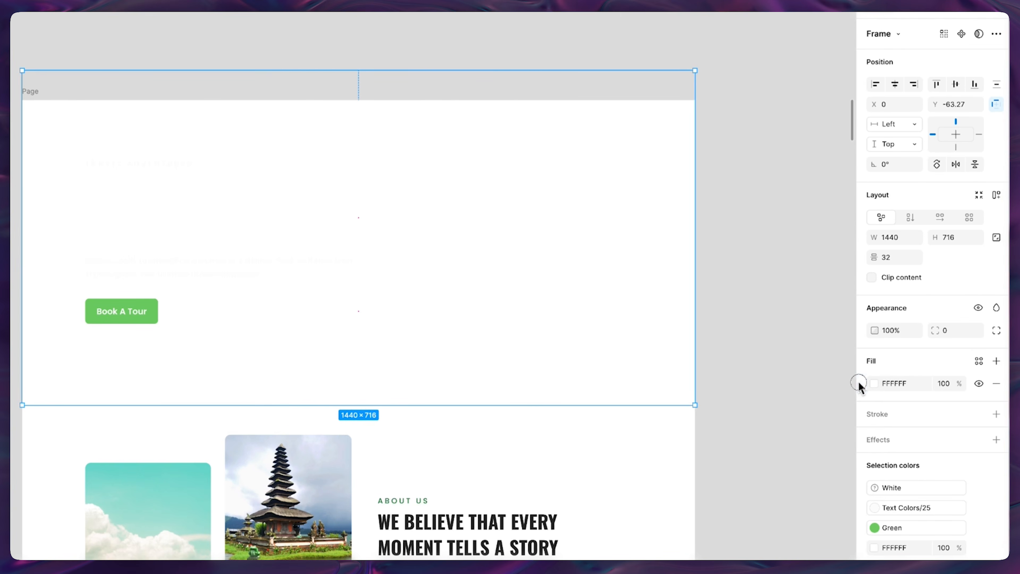
click(858, 382)
key(ctrl+v)
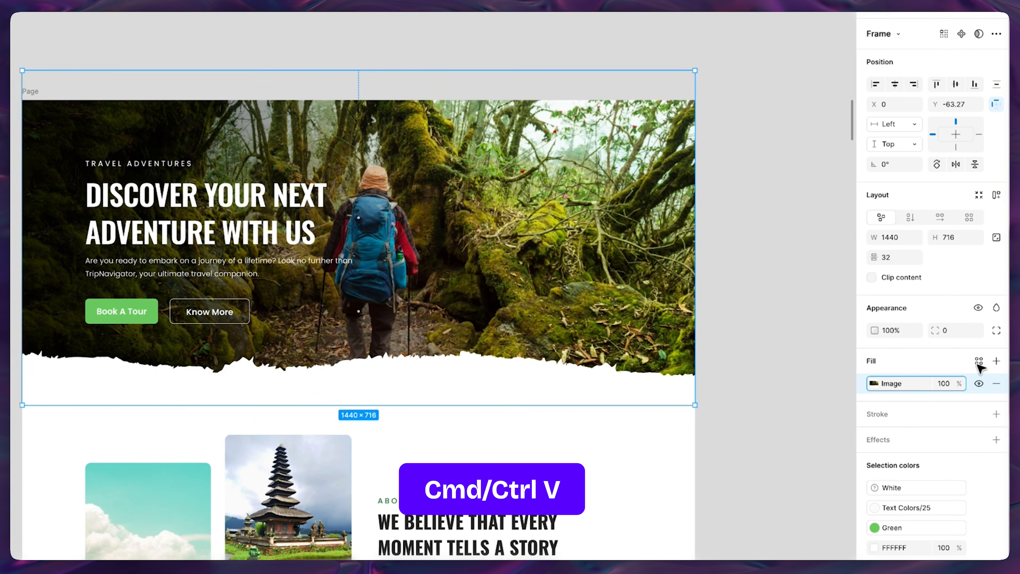
click(873, 383)
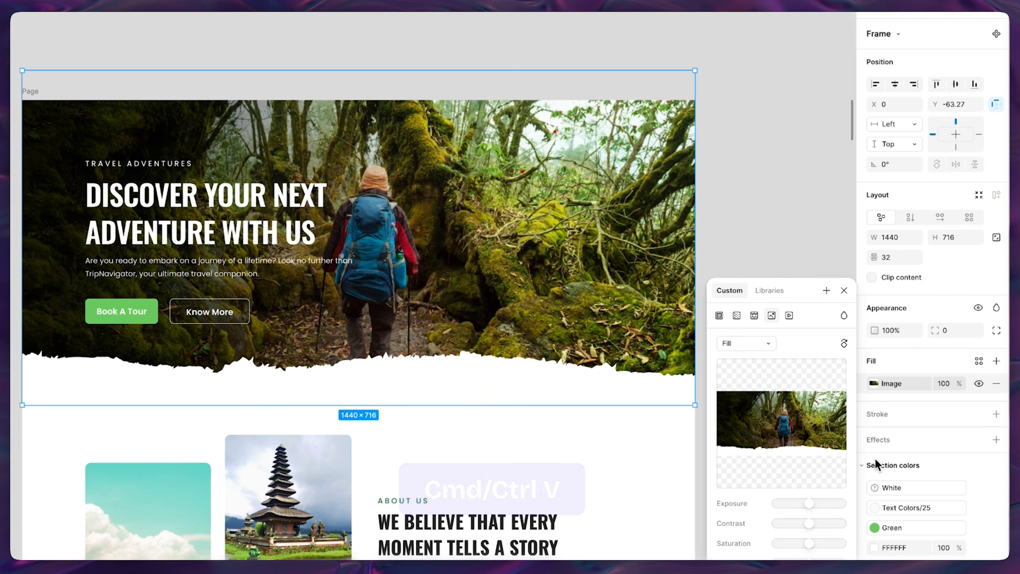
click(844, 290)
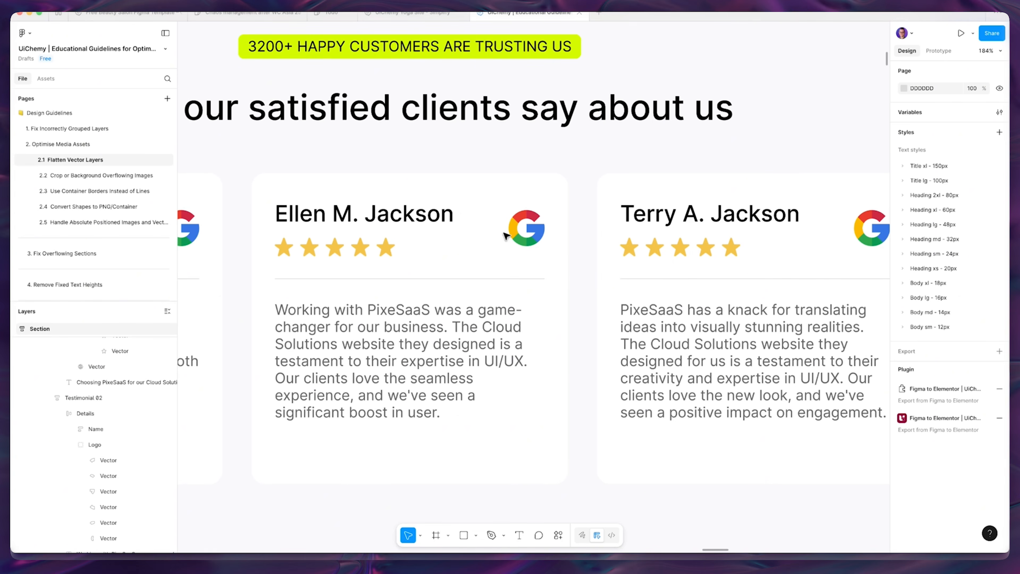
On the Flatten Vector Layers page, examine the separate vector pieces that make up the Google logo in Testimonial 02.
scroll(268, 278, down, 5)
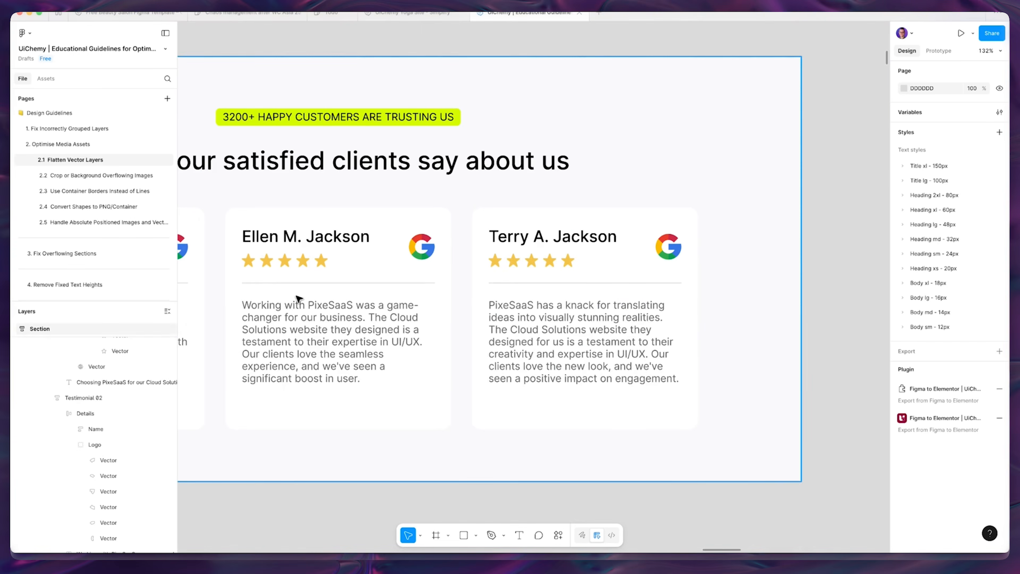
scroll(319, 262, up, 2)
scroll(540, 249, up, 10)
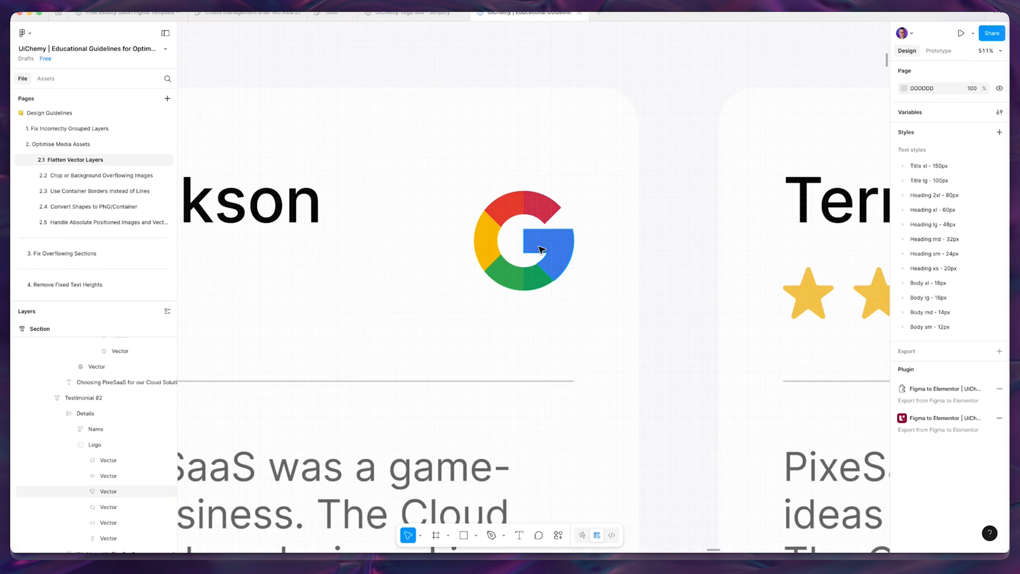
click(542, 247)
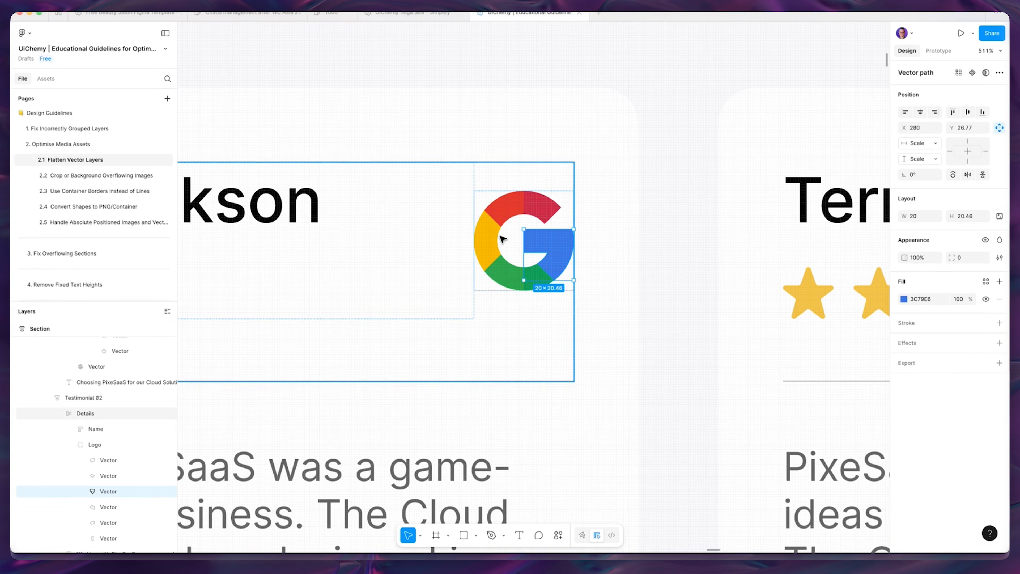
click(492, 245)
scroll(105, 413, down, 3)
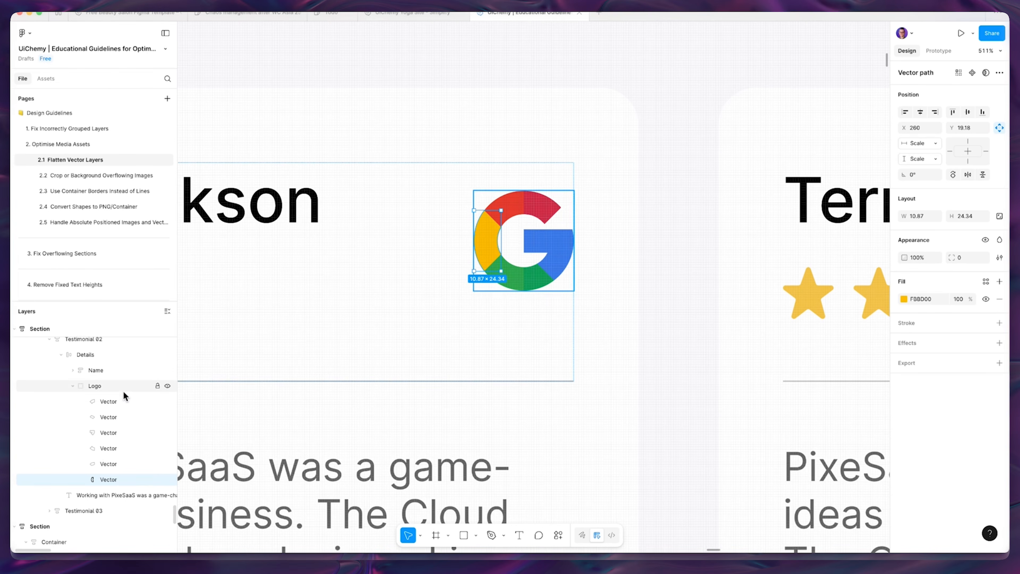
click(125, 402)
click(121, 432)
click(121, 447)
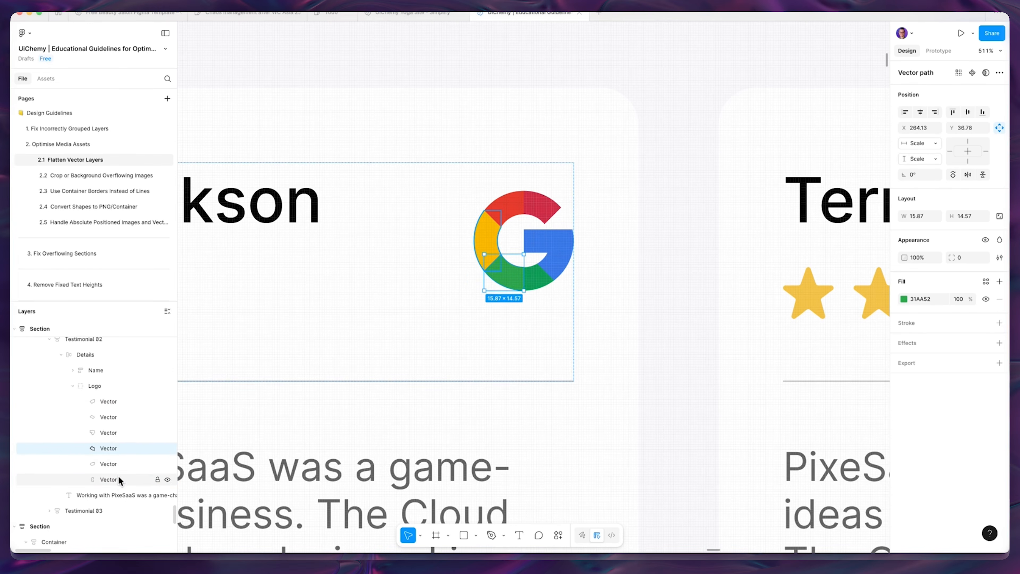
Try adding auto layout to the Google Logo group in Testimonial 02, and undo it.
click(120, 420)
click(115, 385)
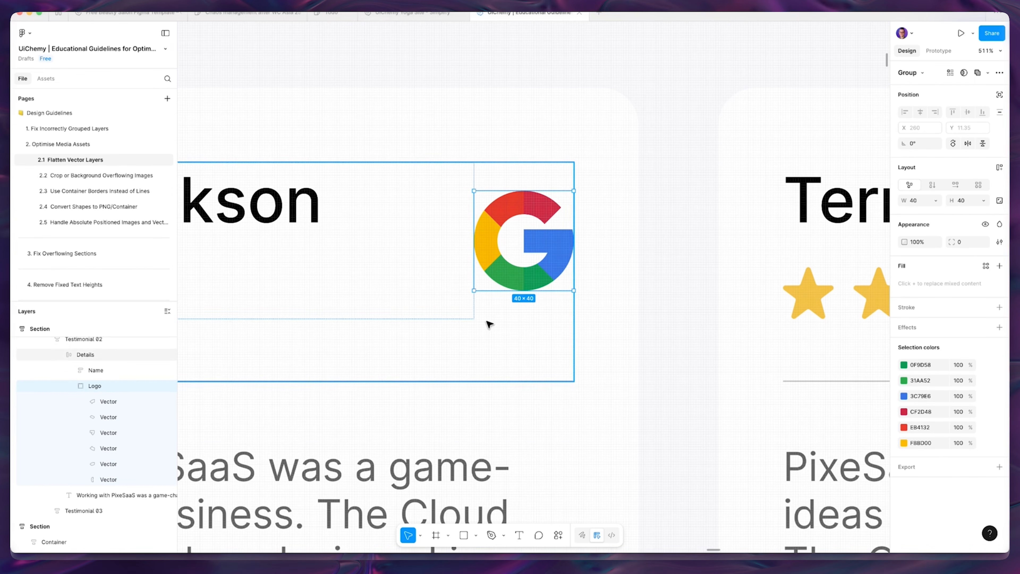
key(shift+a)
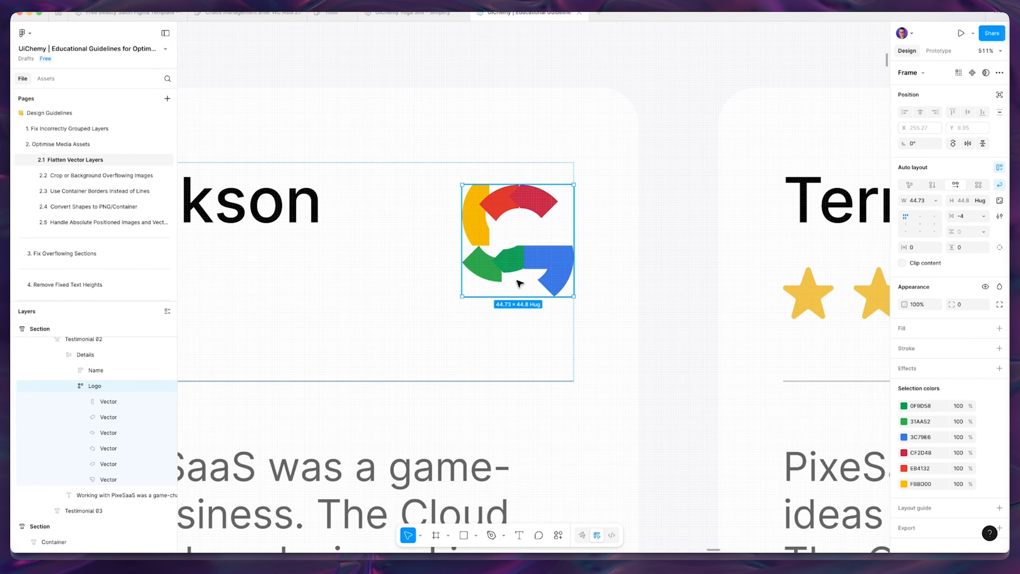
key(super+z)
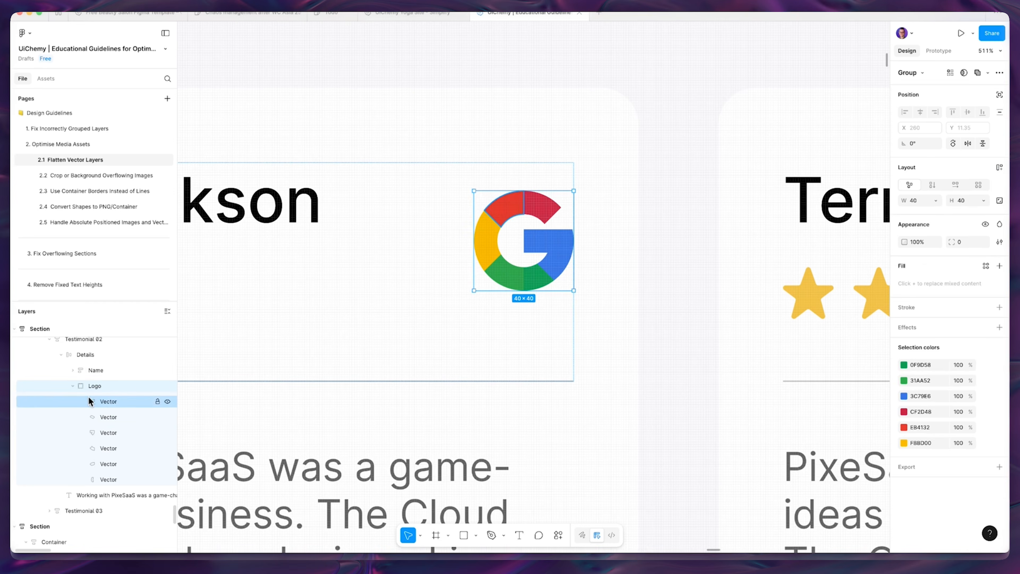
Flatten the Google Logo group in Testimonial 02 into a single vector and inspect it up close.
right_click(113, 387)
click(138, 357)
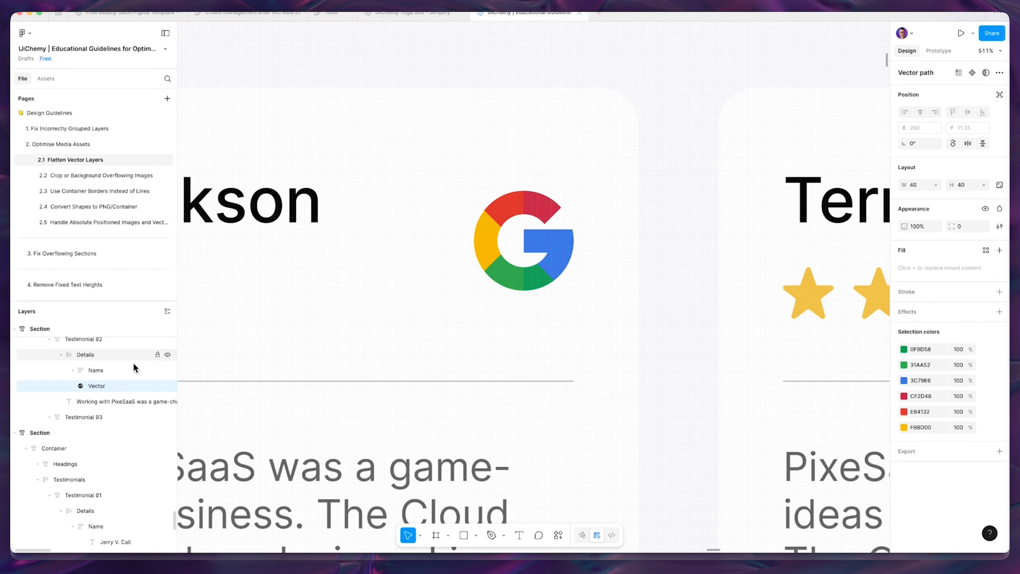
scroll(533, 246, down, 3)
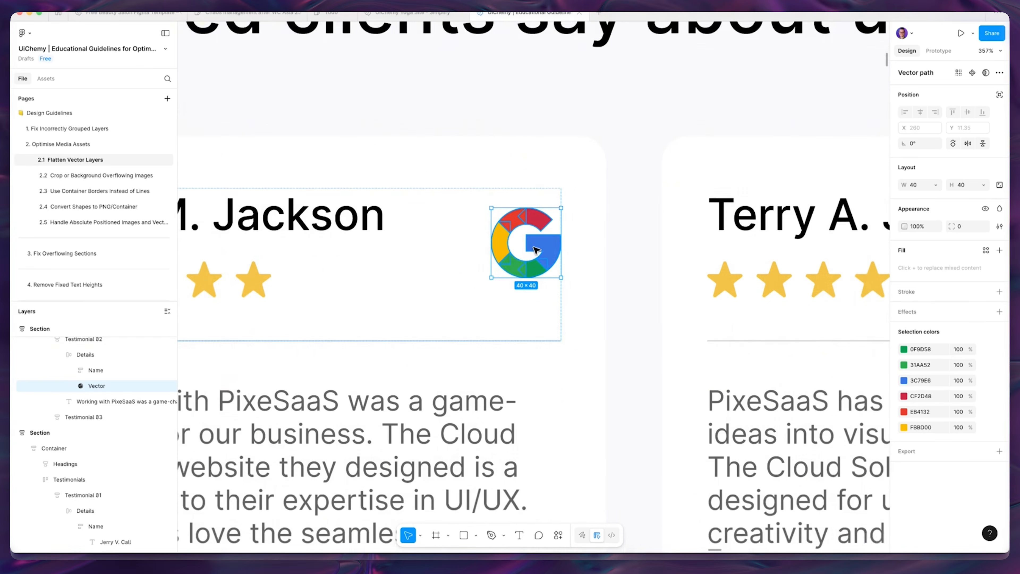
scroll(533, 245, up, 5)
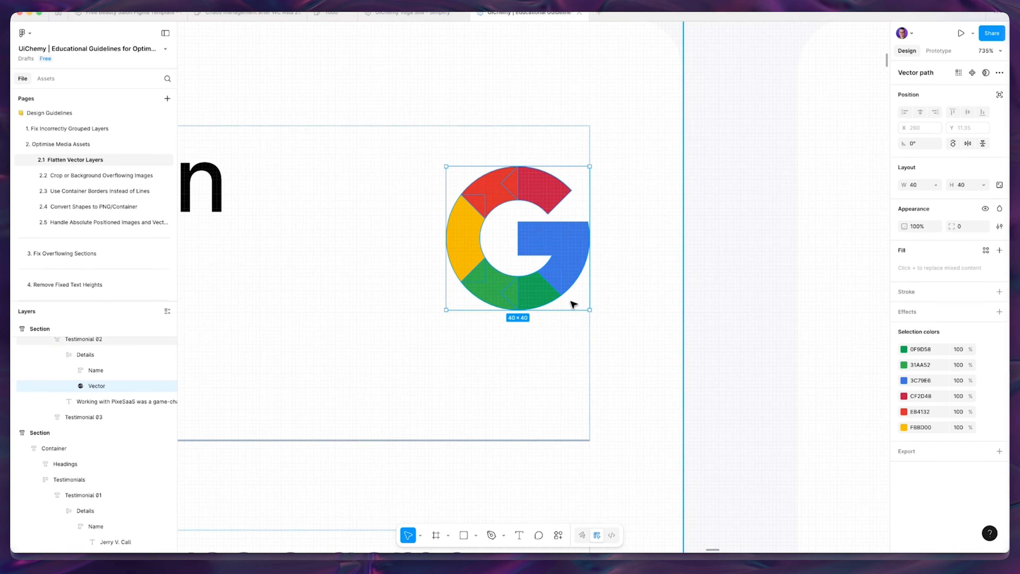
scroll(573, 304, down, 3)
scroll(570, 301, up, 2)
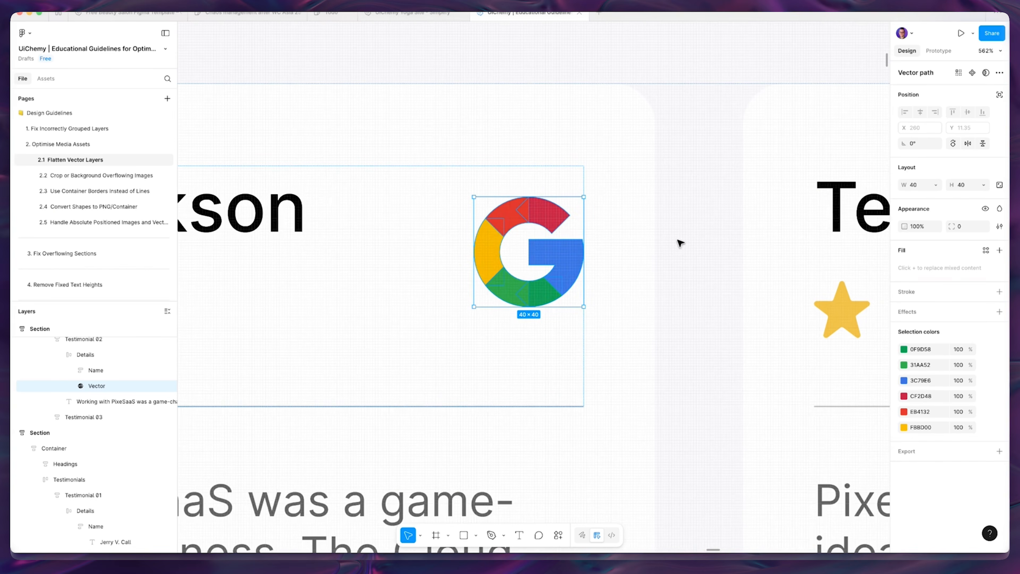
Switch to the UiChemy Yoga Site - Simplify file and examine the separate vectors forming the wavy line beside the Our Space heading.
scroll(399, 216, up, 6)
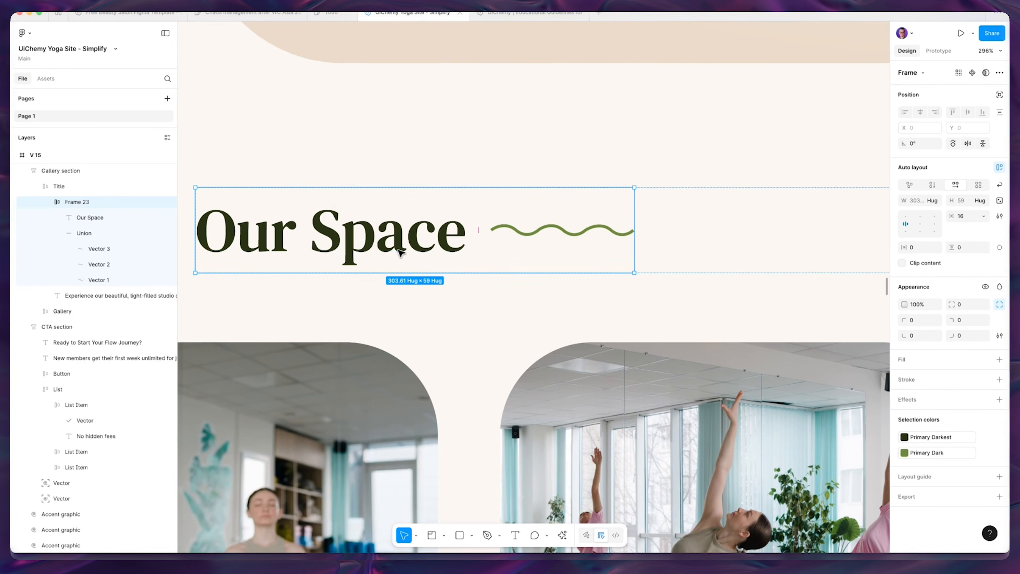
scroll(384, 207, down, 3)
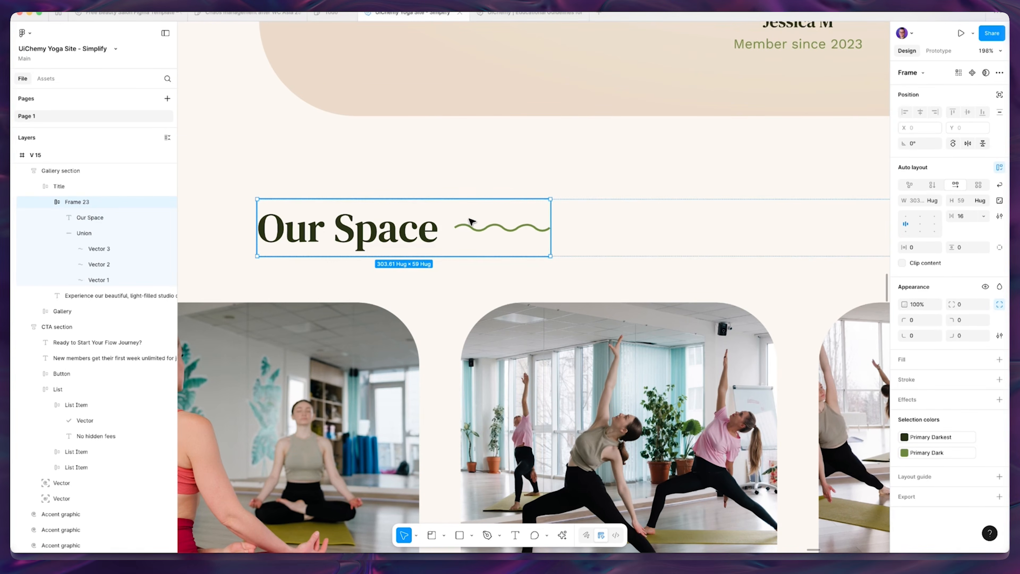
scroll(470, 225, up, 5)
click(101, 233)
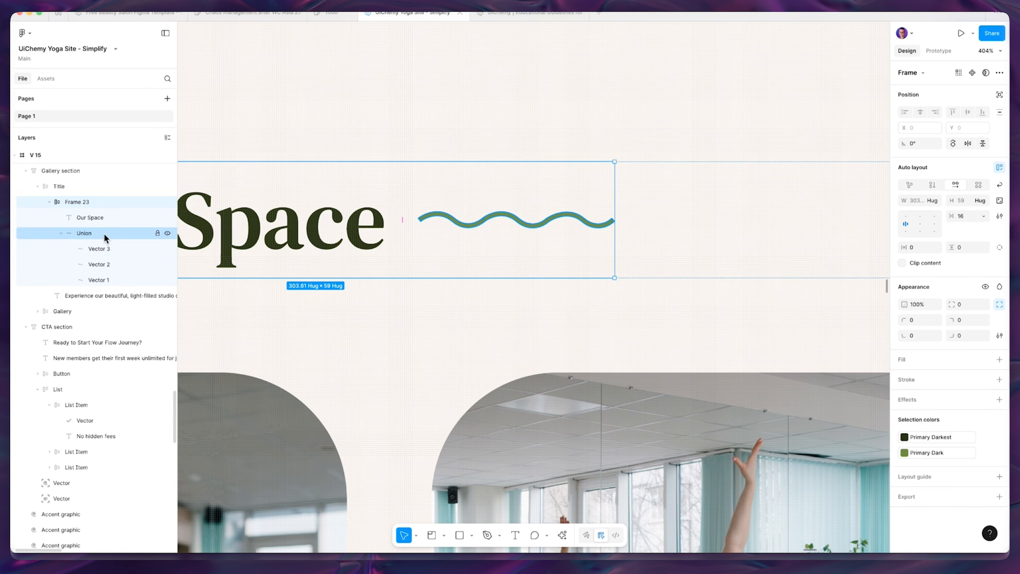
scroll(531, 218, up, 3)
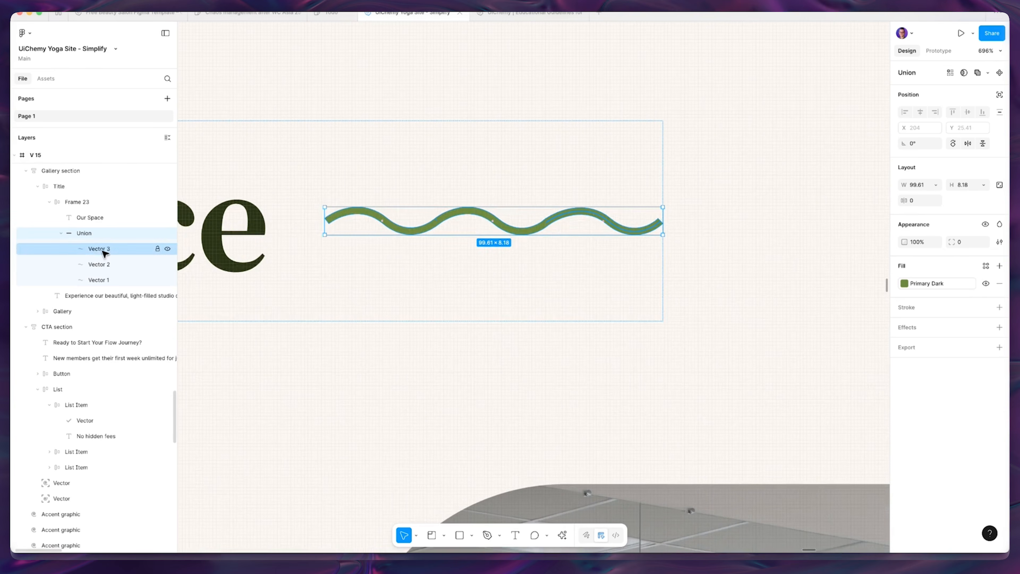
click(123, 247)
click(124, 262)
click(125, 280)
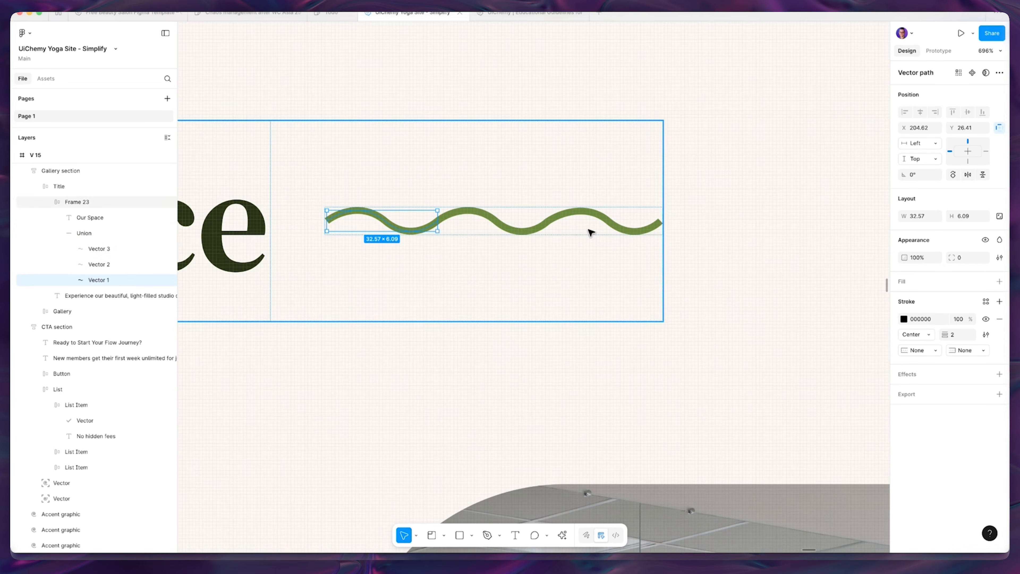
Flatten the Union of the three wave vectors beside the Our Space heading.
shift+click(129, 251)
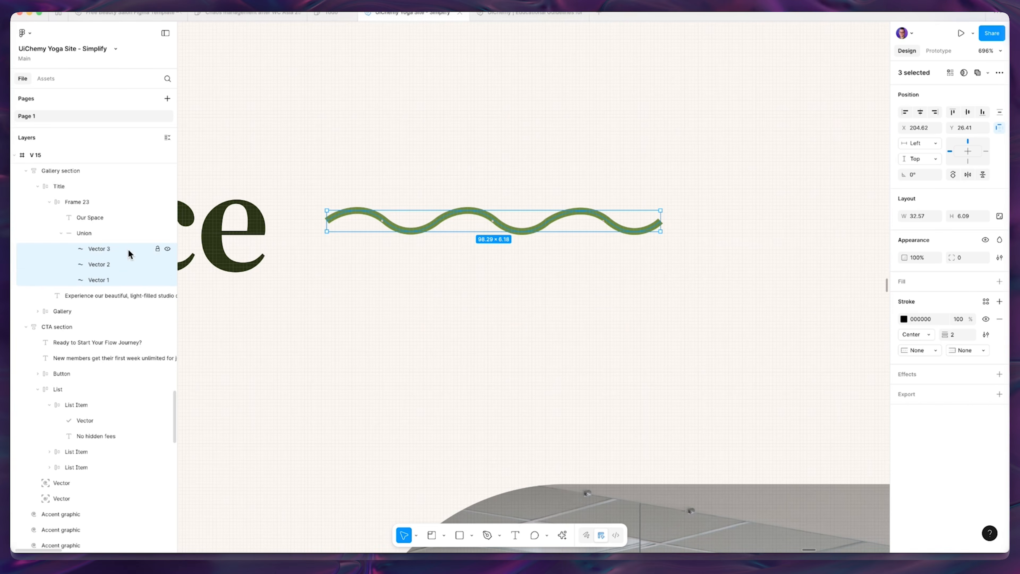
mouse_move(944, 352)
mouse_down()
mouse_move(964, 351)
mouse_move(945, 351)
mouse_up()
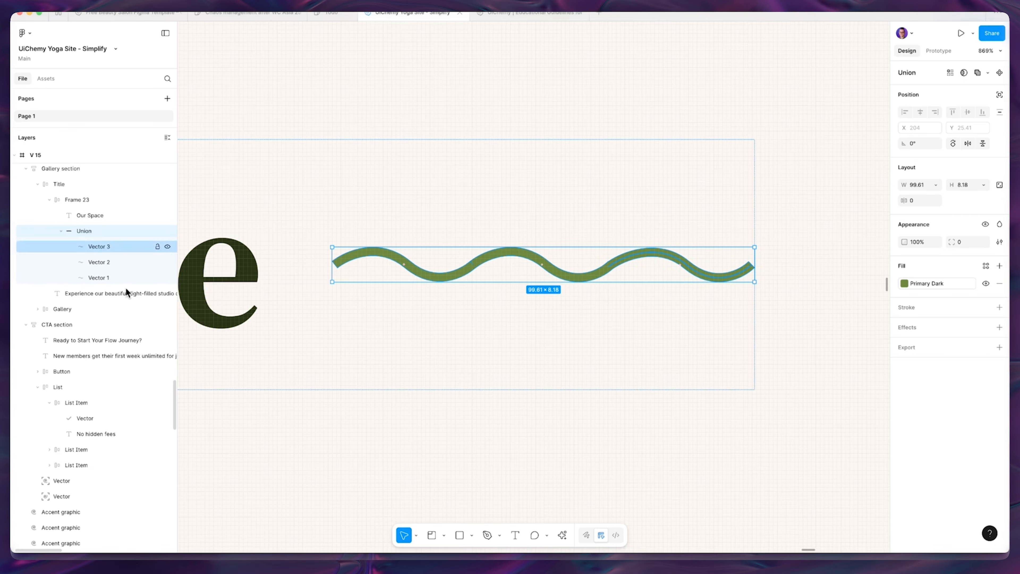
right_click(110, 231)
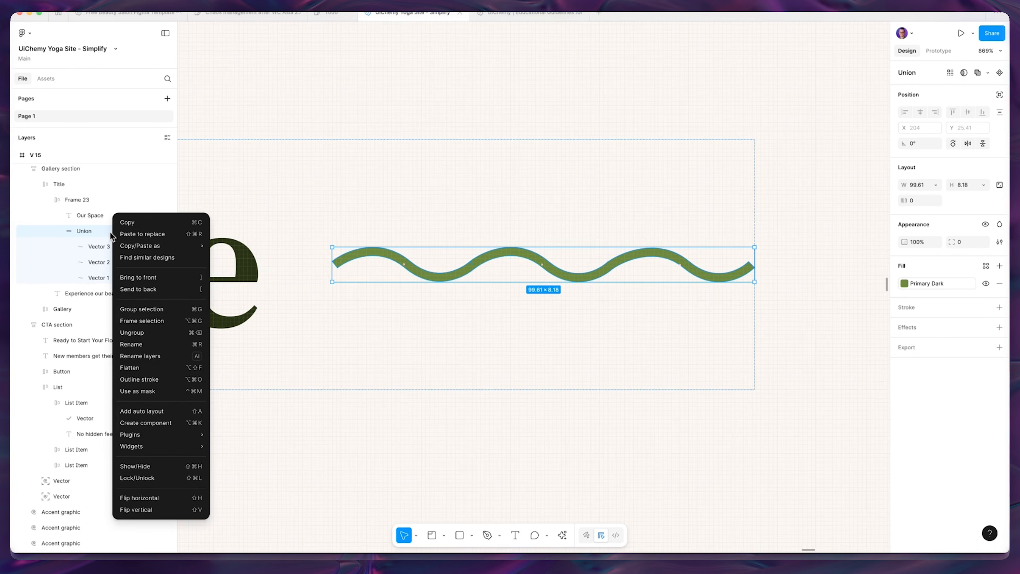
click(148, 368)
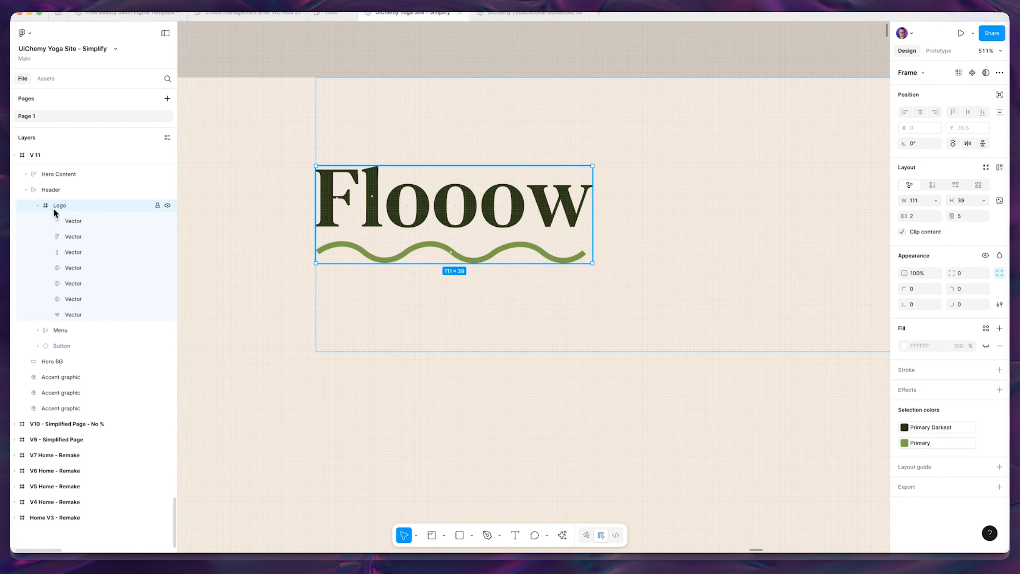
Check the separate vectors of the Flooow logo in the V 11 header and flatten the Logo frame.
click(101, 221)
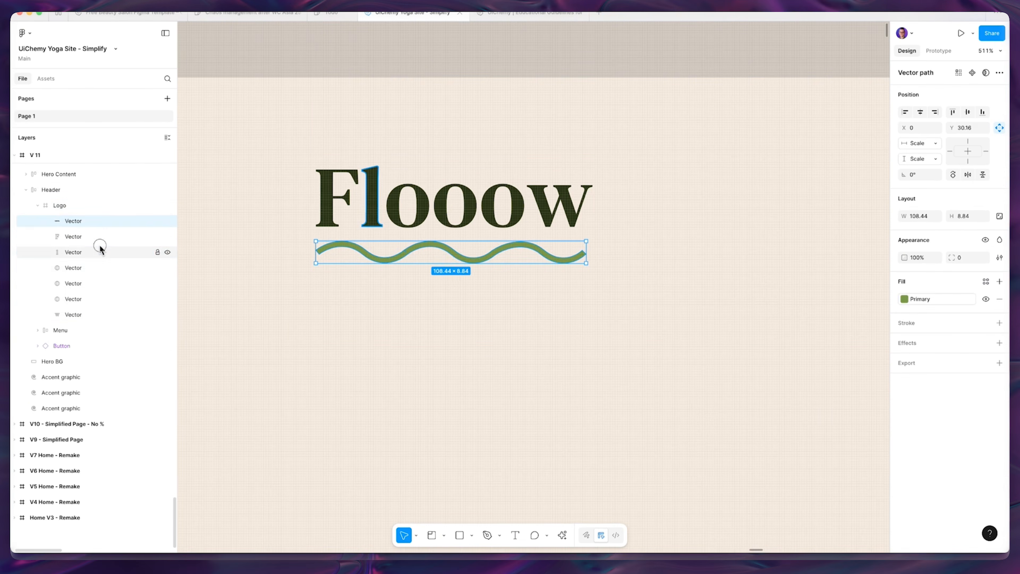
click(99, 283)
click(87, 206)
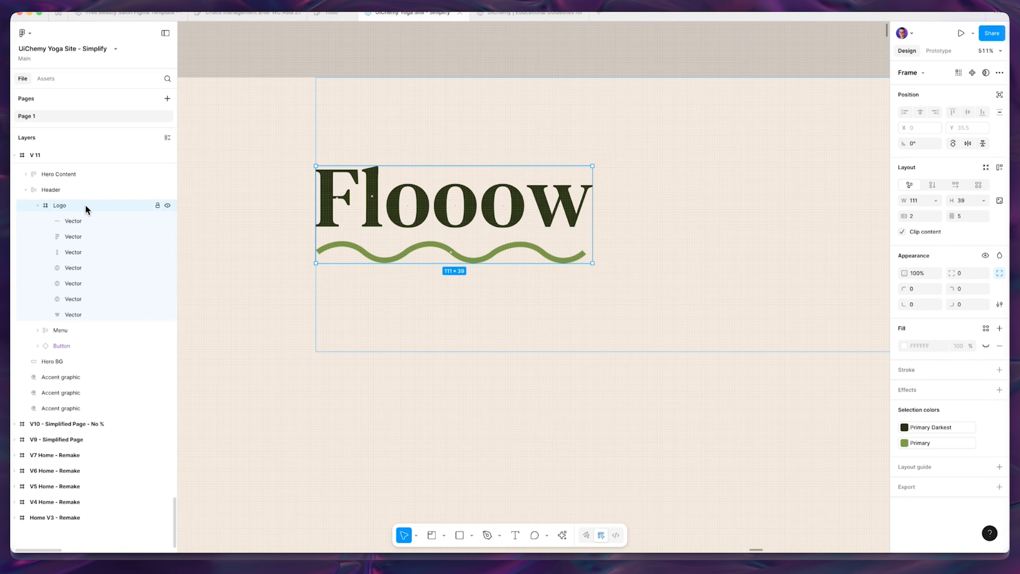
right_click(87, 206)
click(139, 344)
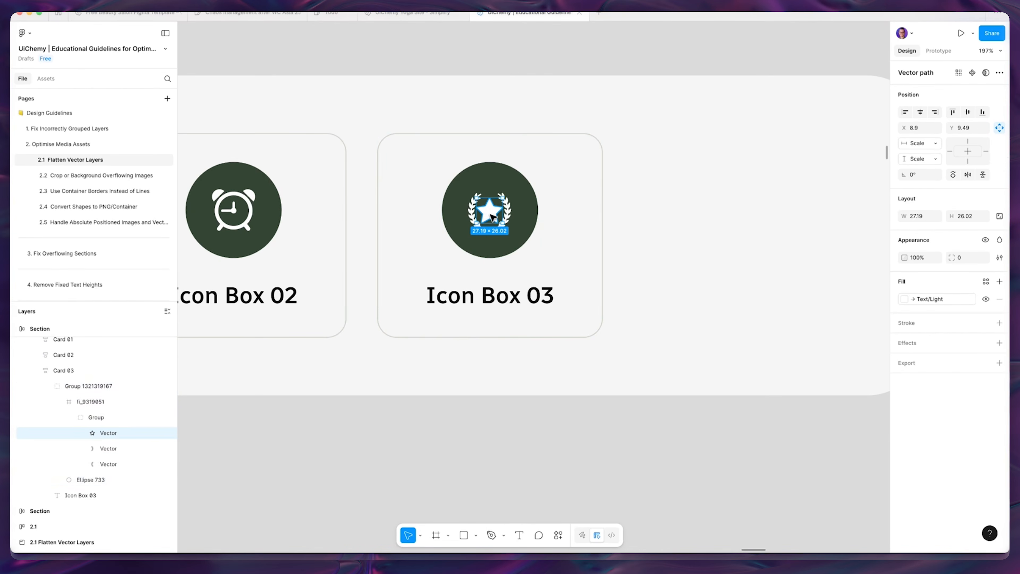
Flatten the Icon Box 03 icon group, including its circle, into one vector and check the layers in Card 03.
click(522, 203)
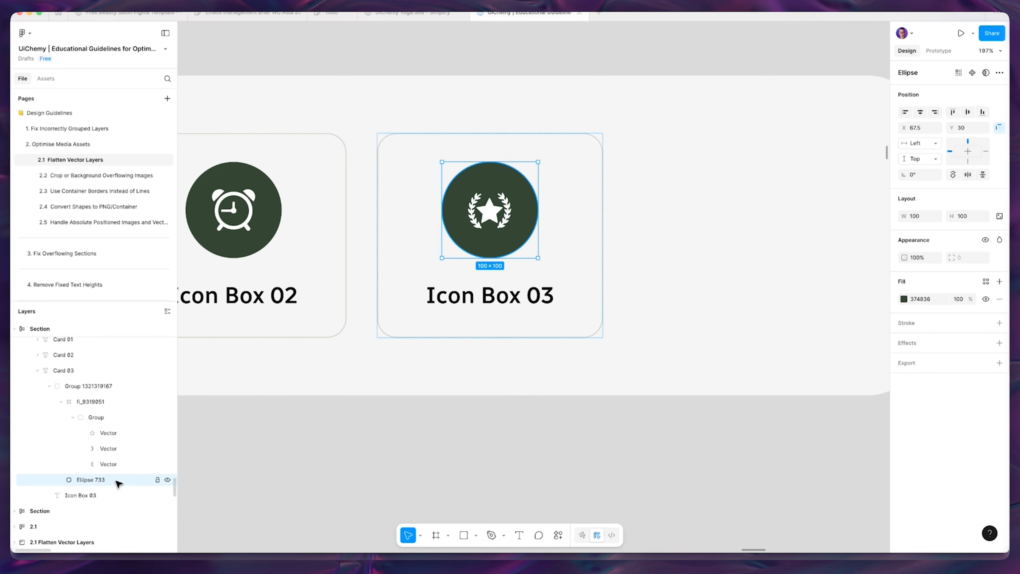
click(114, 384)
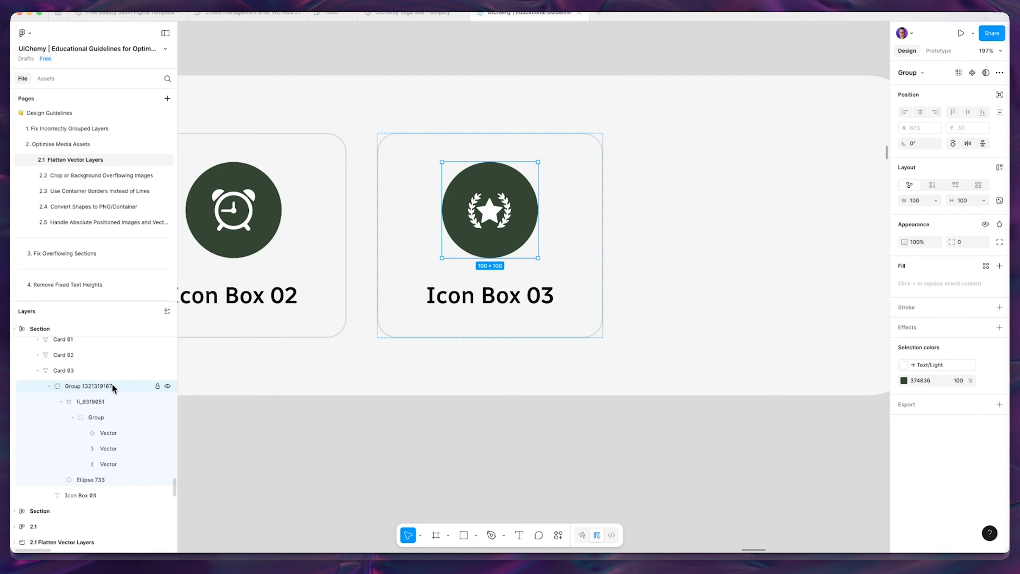
right_click(120, 386)
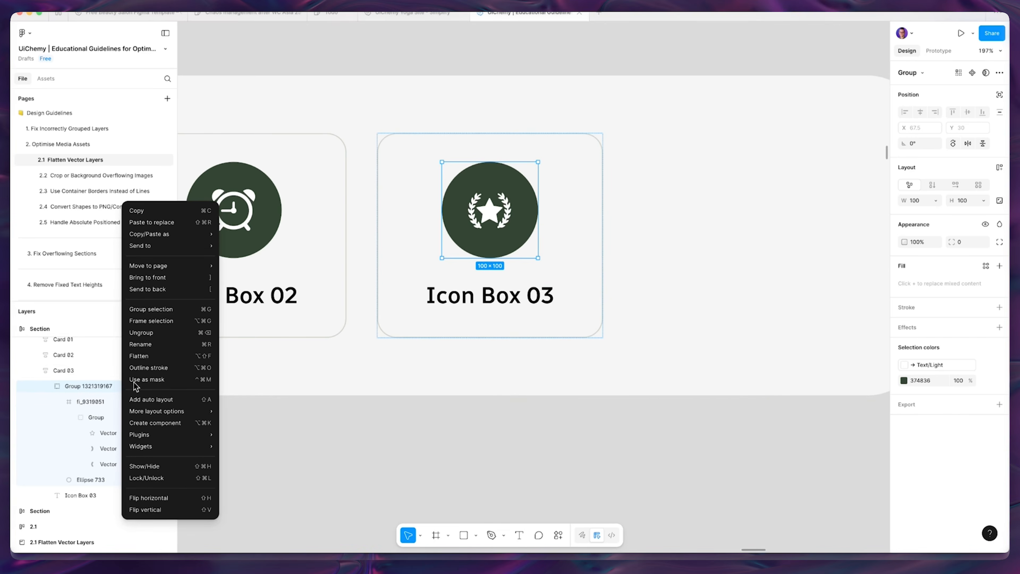
click(160, 356)
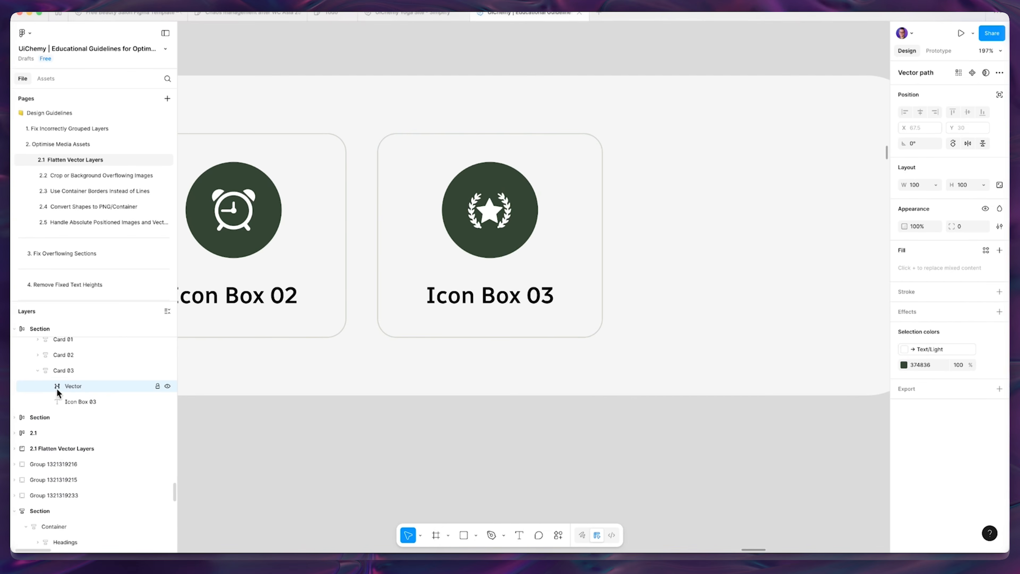
click(83, 371)
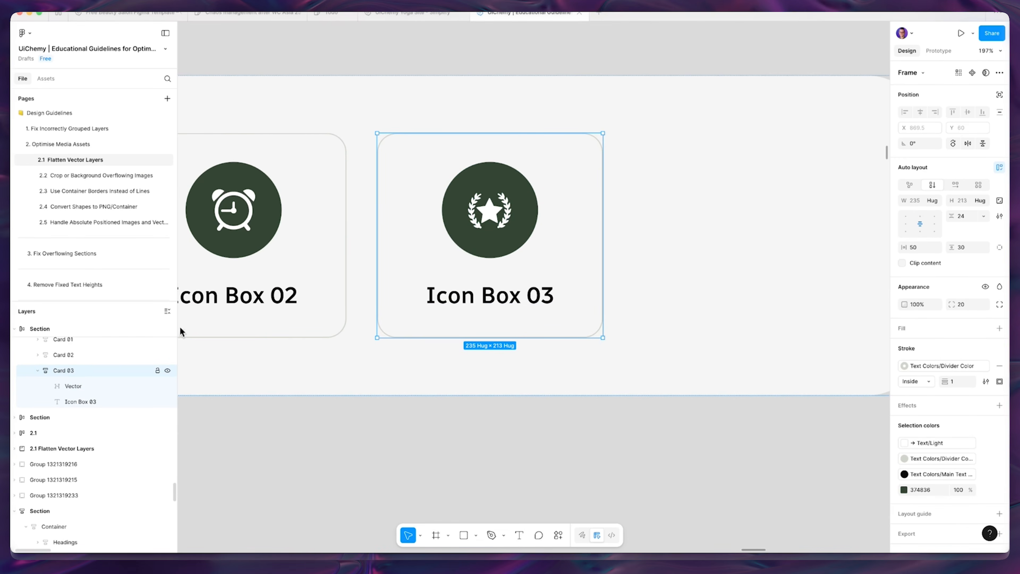
click(88, 398)
click(98, 386)
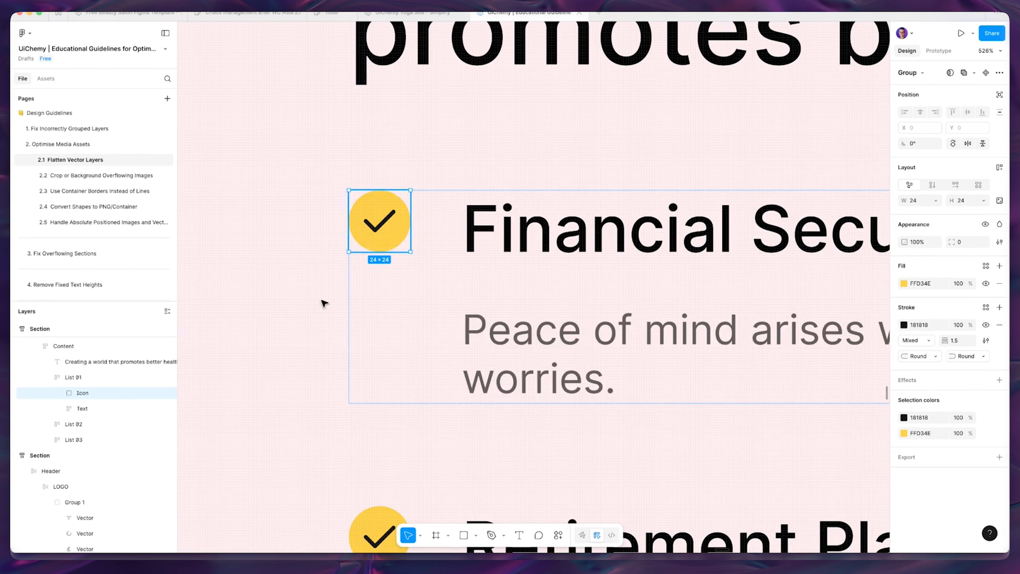
Try flattening the List 01 check icon with its ellipse and setting the flattened vector's stroke weight to 0.
click(60, 392)
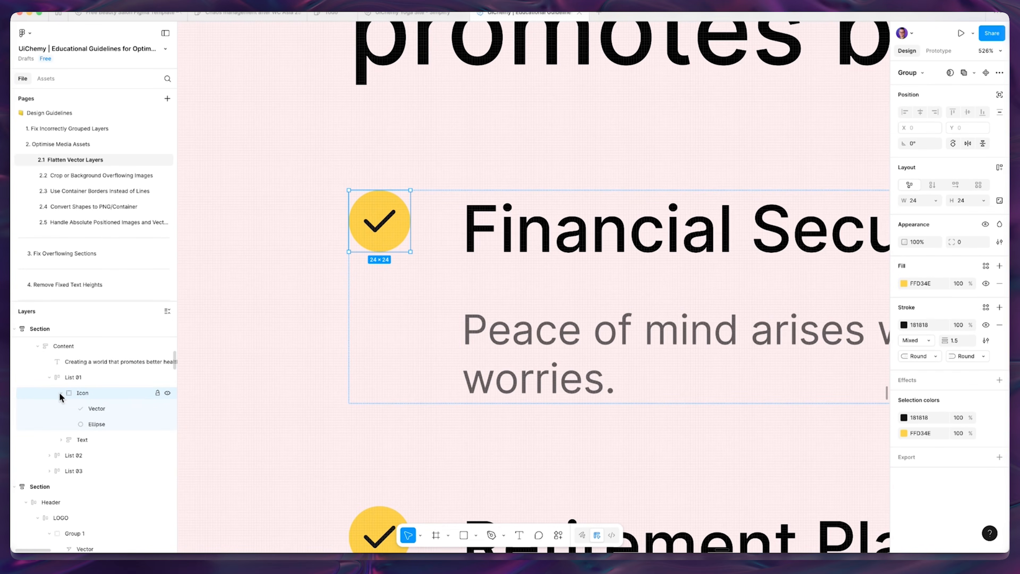
click(108, 408)
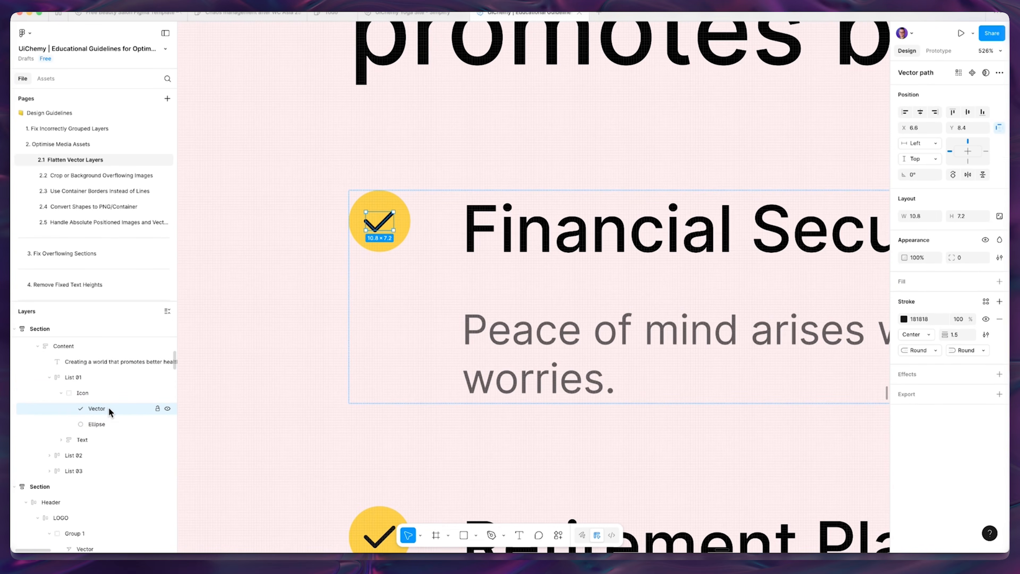
click(112, 425)
right_click(100, 395)
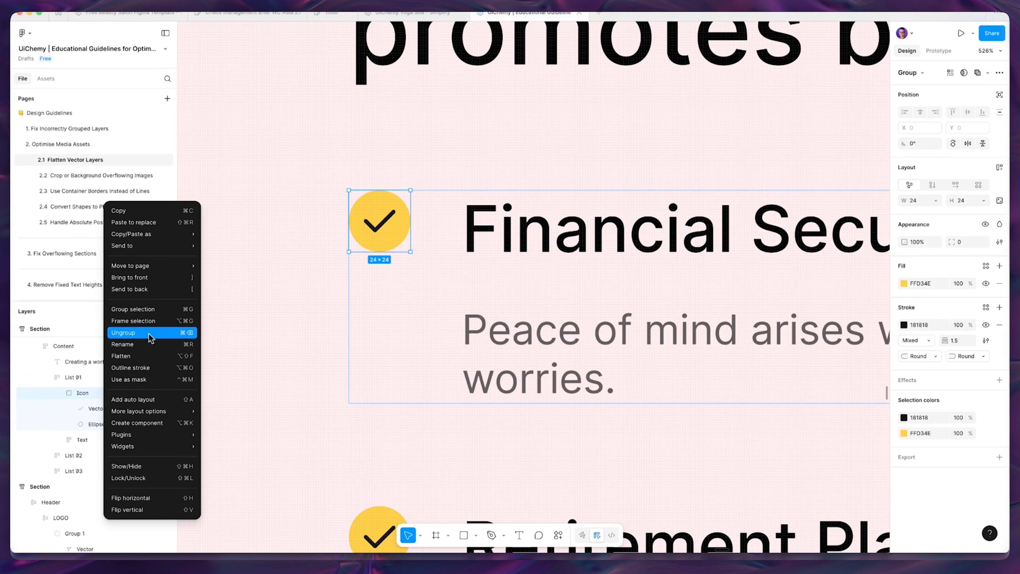
click(152, 351)
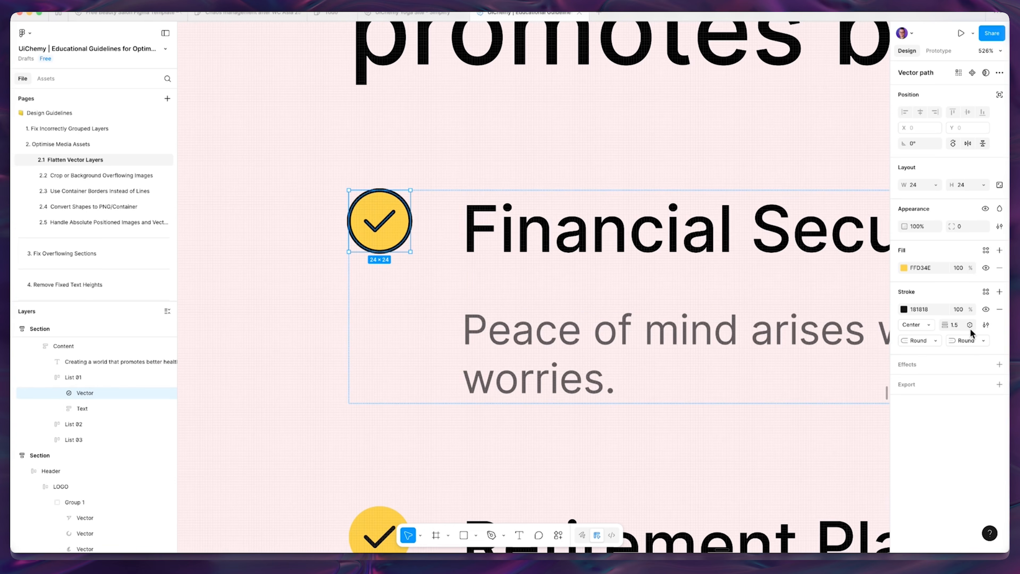
drag(947, 325, 936, 325)
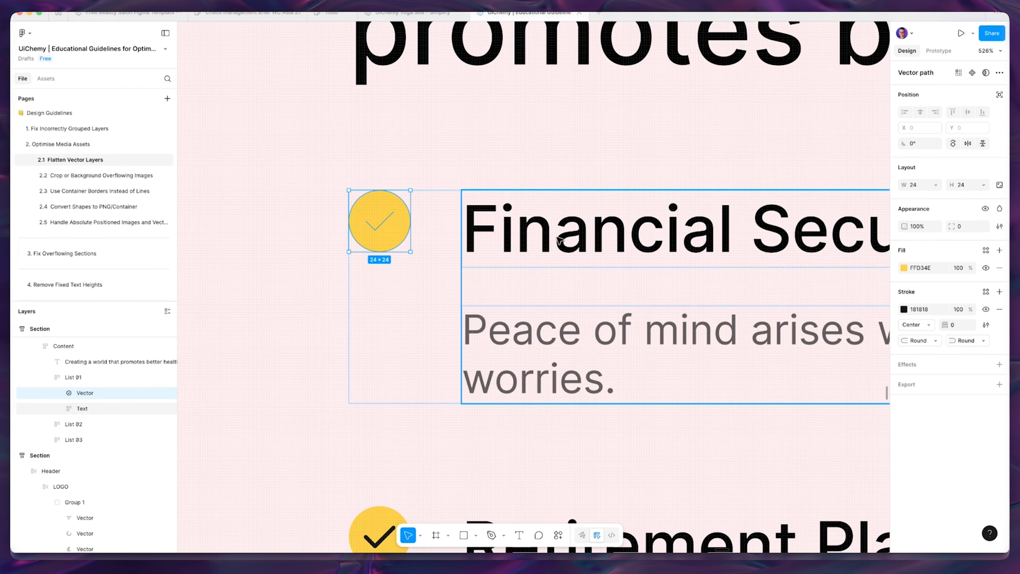
scroll(392, 230, up, 3)
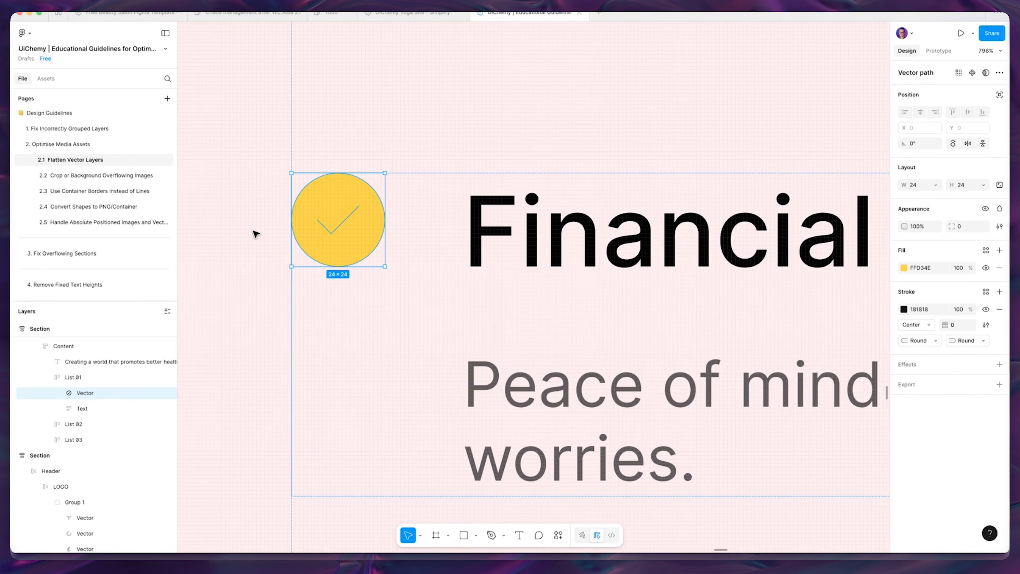
Undo the stroke weight change and the flattening of the List 01 check icon.
key(super+z)
key(super+z)
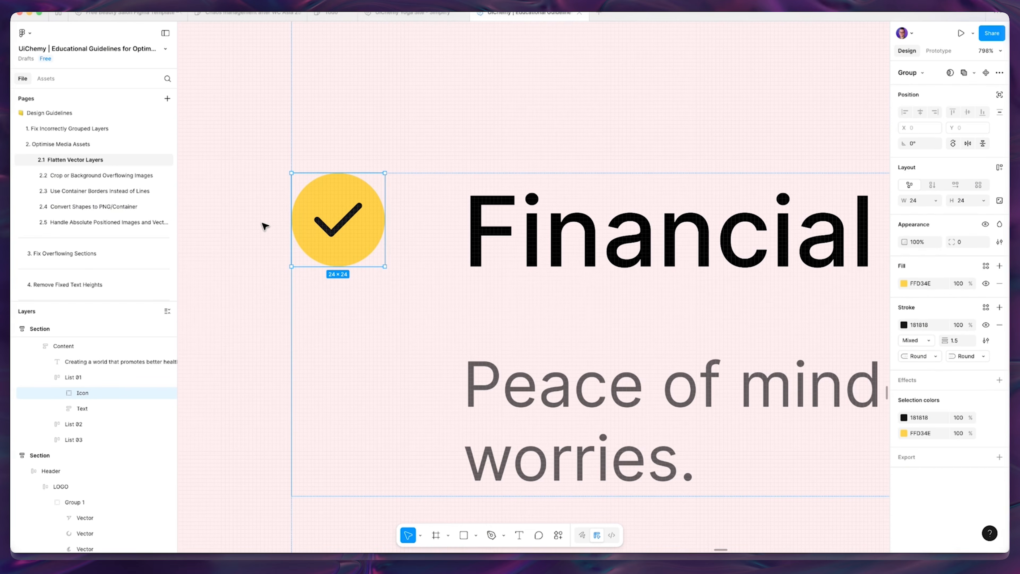
key(super+z)
Outline the stroke of the checkmark vector inside the List 01 icon.
scroll(271, 232, up, 3)
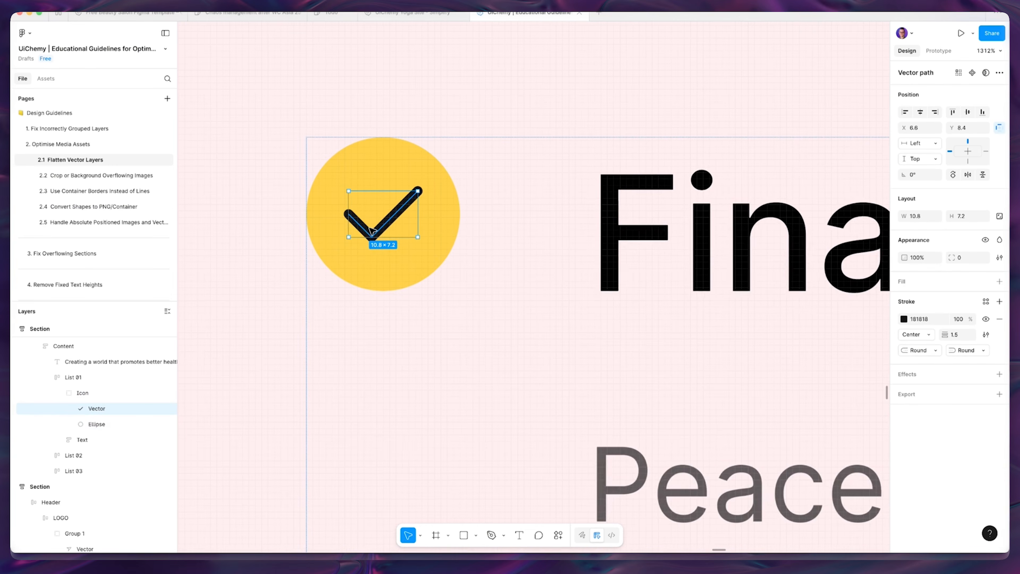
scroll(368, 229, down, 2)
right_click(394, 215)
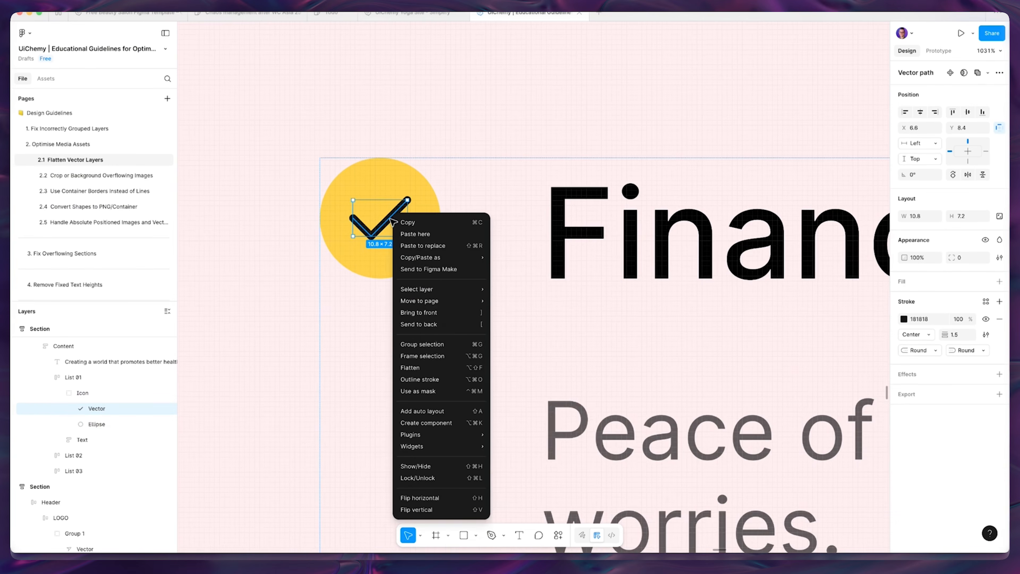
click(440, 378)
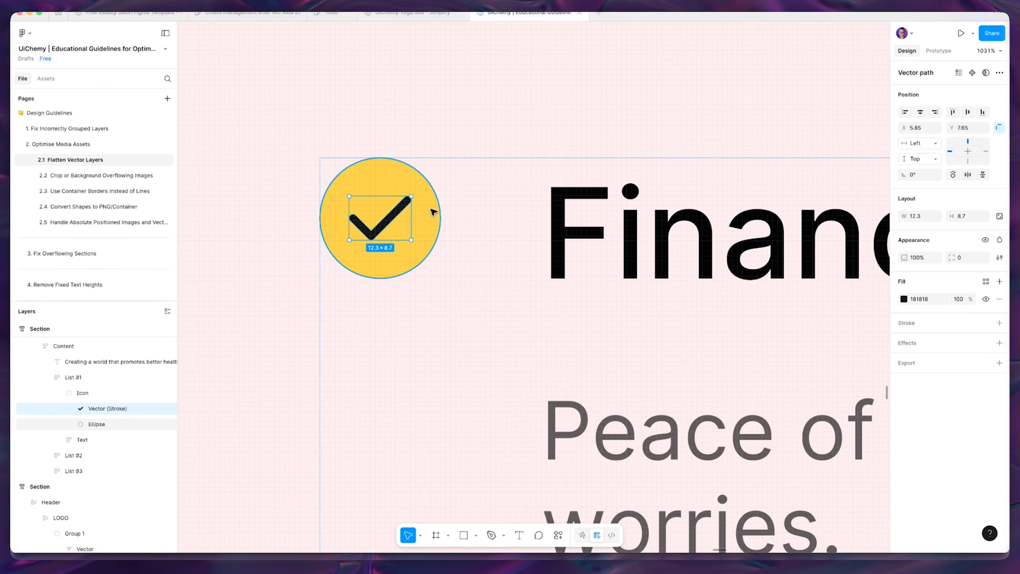
Flatten the List 01 icon group, with its outlined checkmark and ellipse, into a single vector.
key(Escape)
right_click(416, 237)
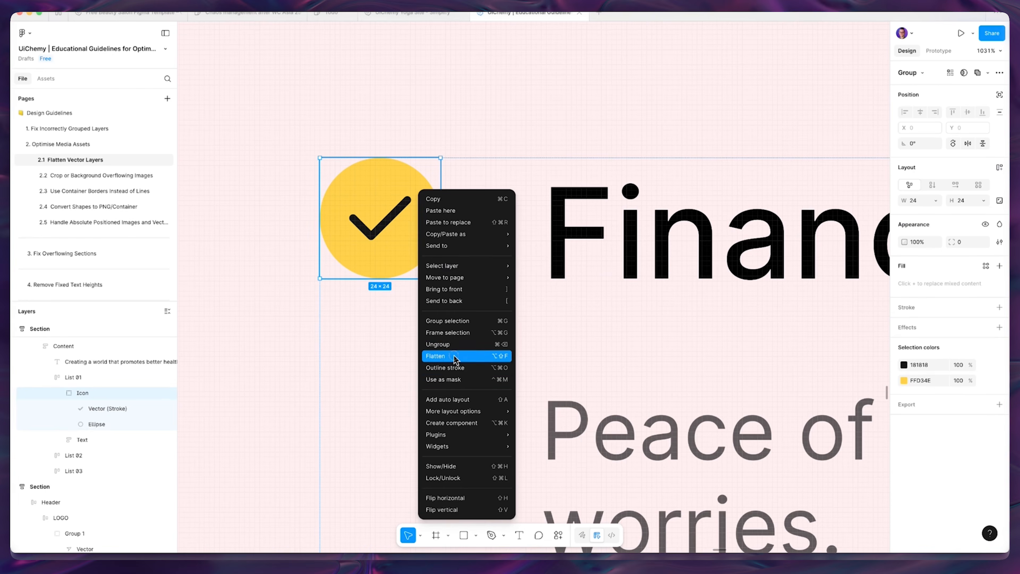
click(454, 356)
scroll(435, 245, down, 5)
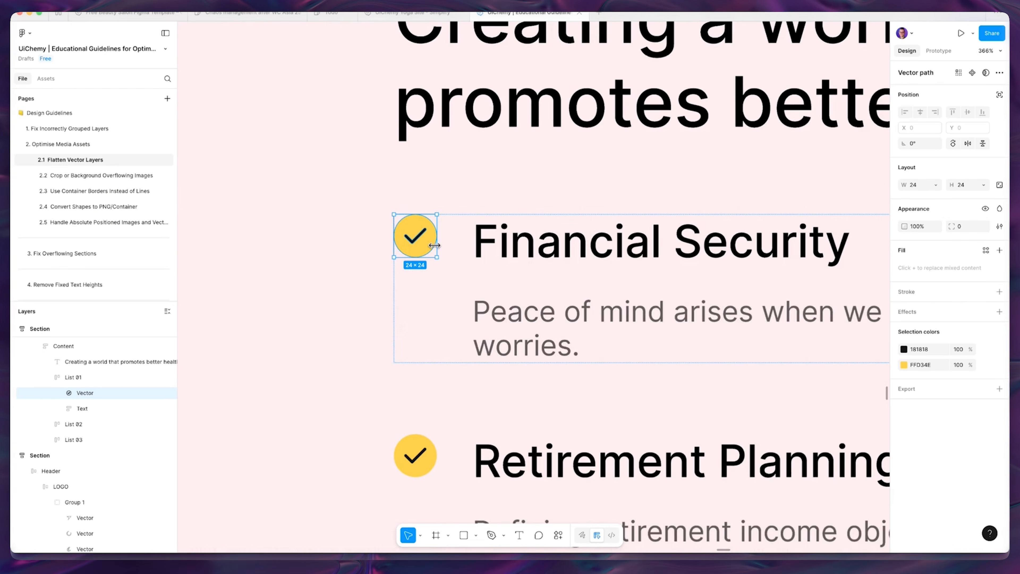
Try to flatten the Icon 01 Facebook group in Social Icons directly, and undo the flattening.
scroll(450, 246, down, 2)
scroll(280, 310, up, 3)
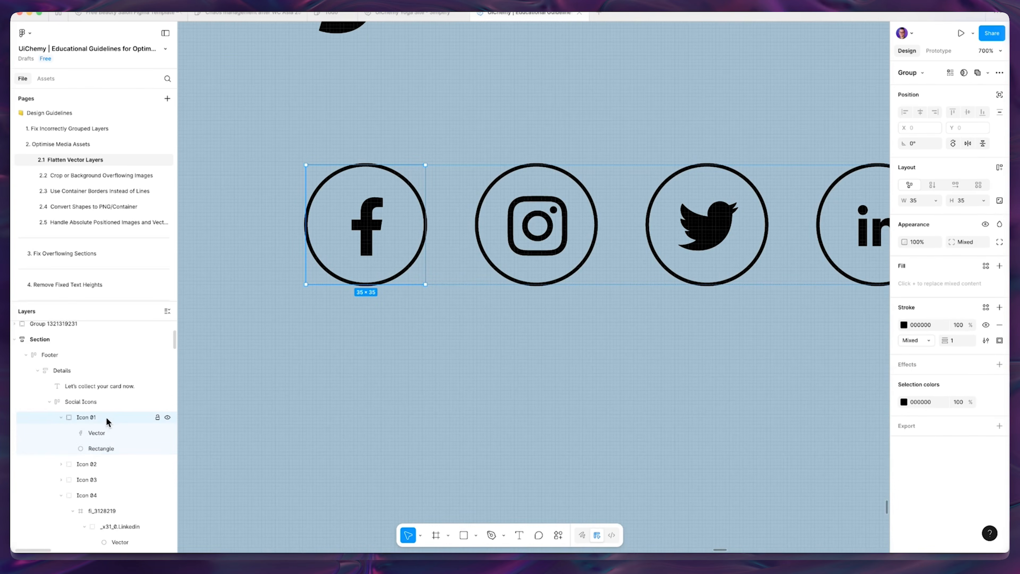
right_click(106, 416)
click(132, 358)
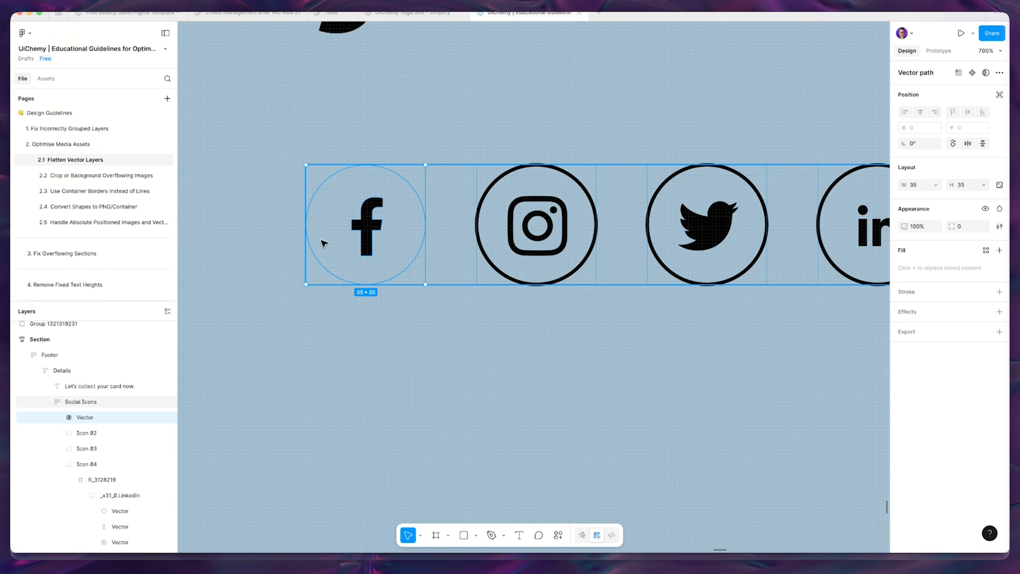
key(super+z)
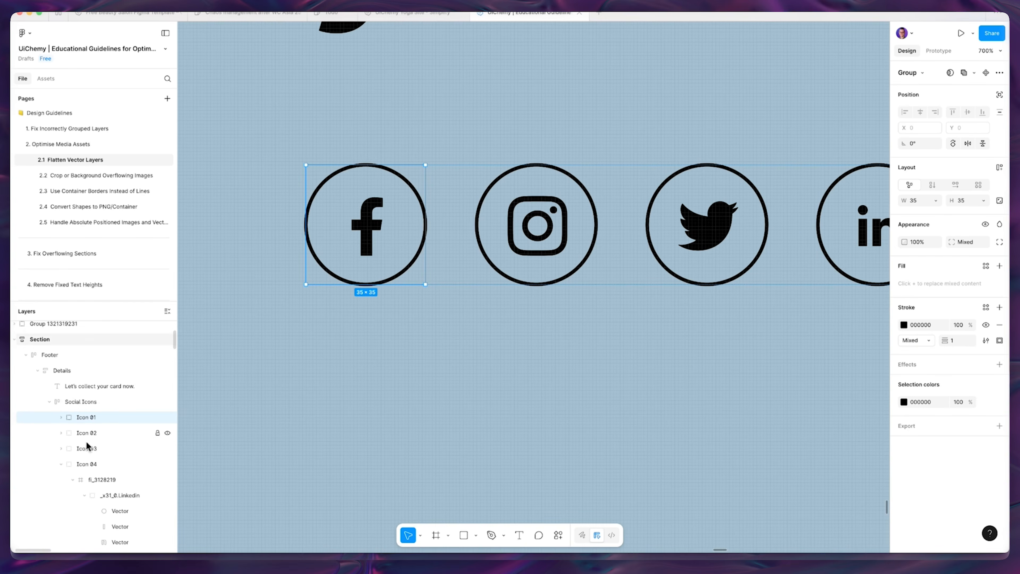
Outline the stroke of the circular Rectangle layer in Icon 01, and flatten the whole Icon 01 group into one vector.
click(61, 417)
click(115, 448)
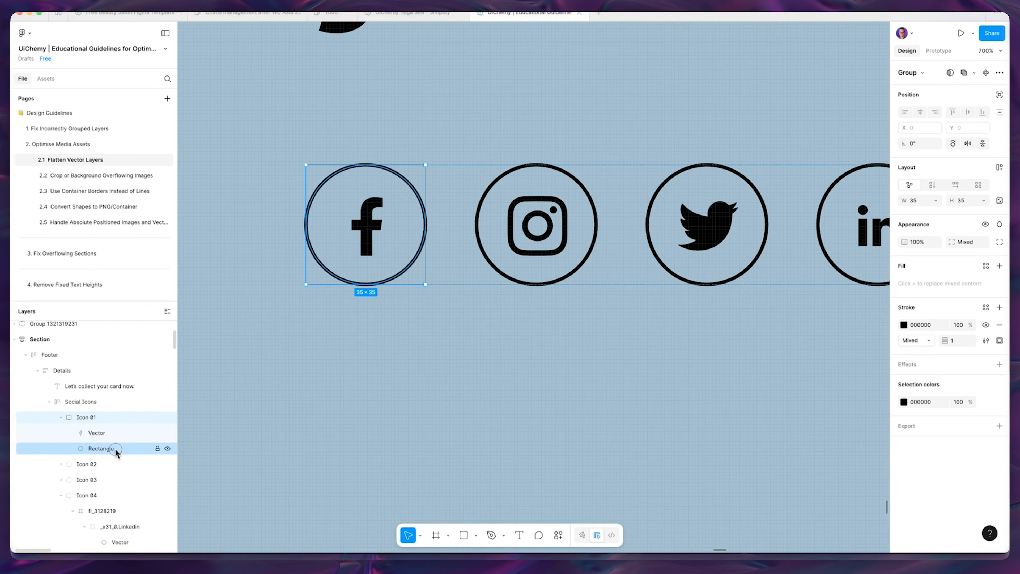
right_click(120, 448)
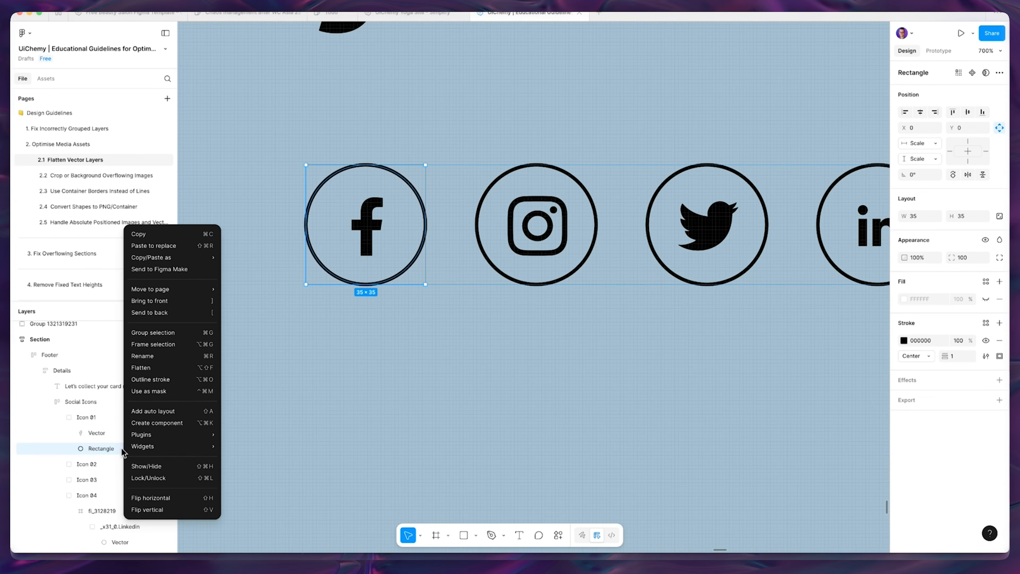
click(143, 381)
click(112, 413)
right_click(107, 413)
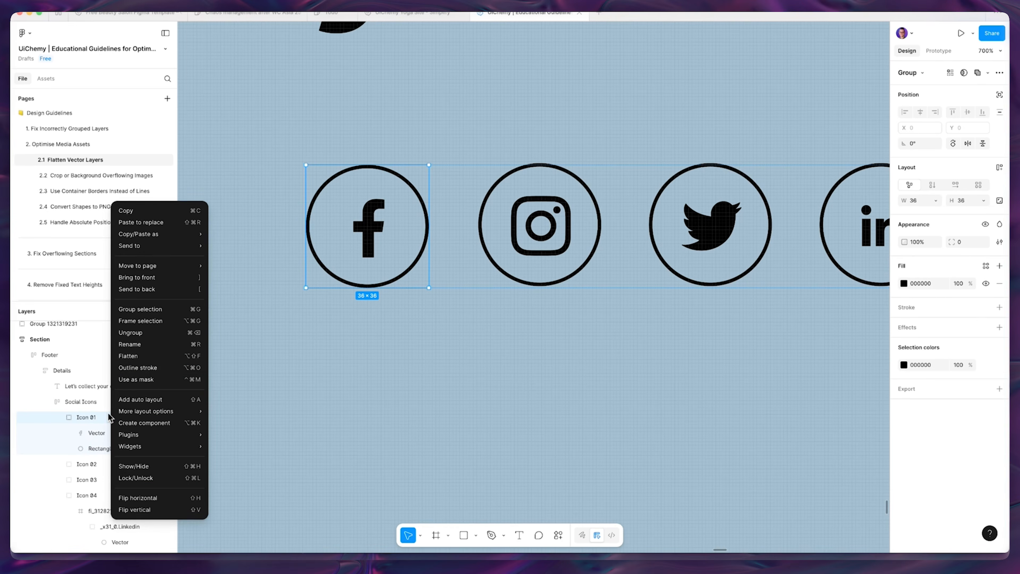
click(128, 356)
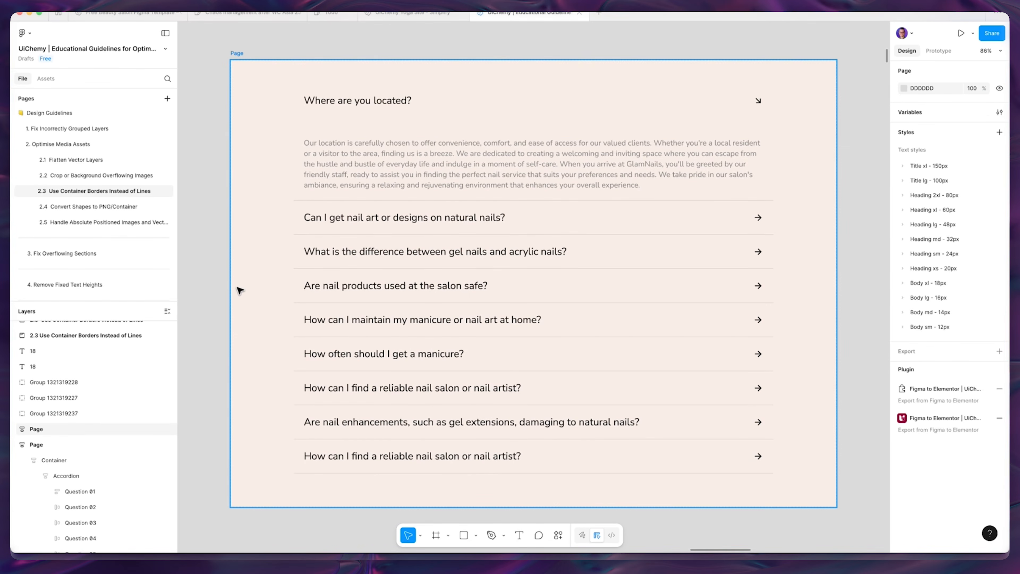
Inspect the Accordion Content layers on page 2.3, checking a question's text and the Line layer beneath Question 02.
click(444, 217)
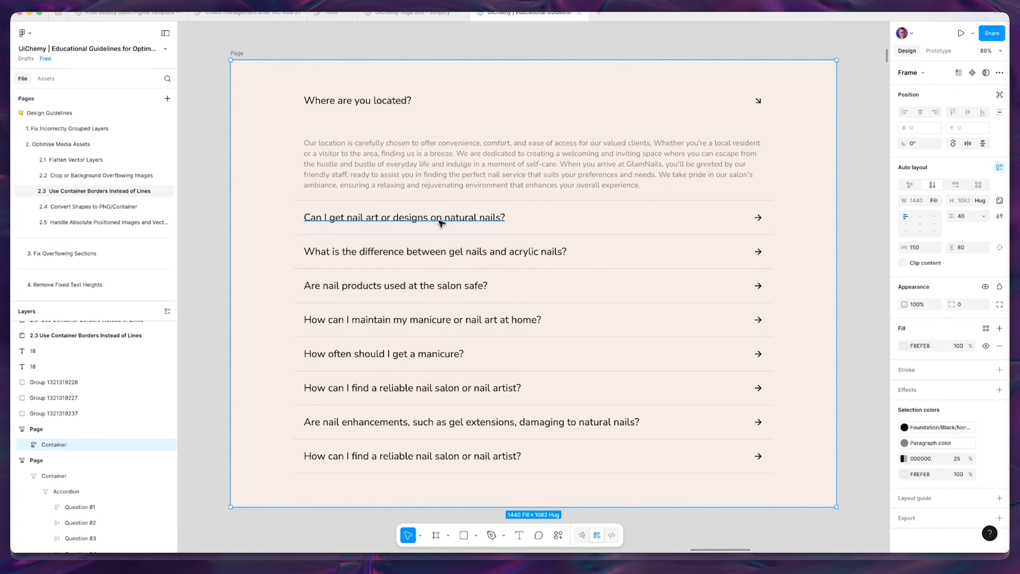
super+click(438, 220)
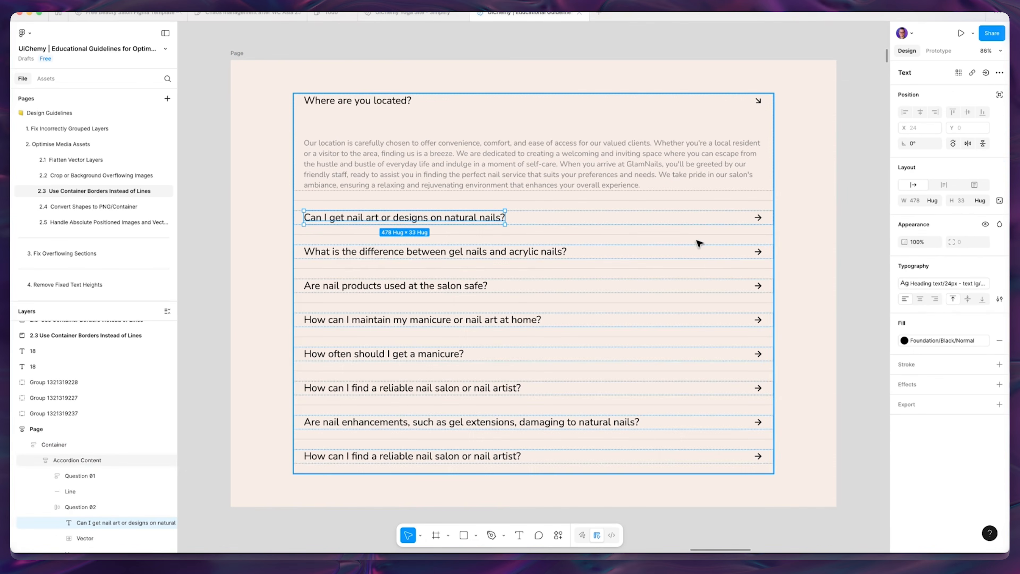
click(548, 235)
click(476, 535)
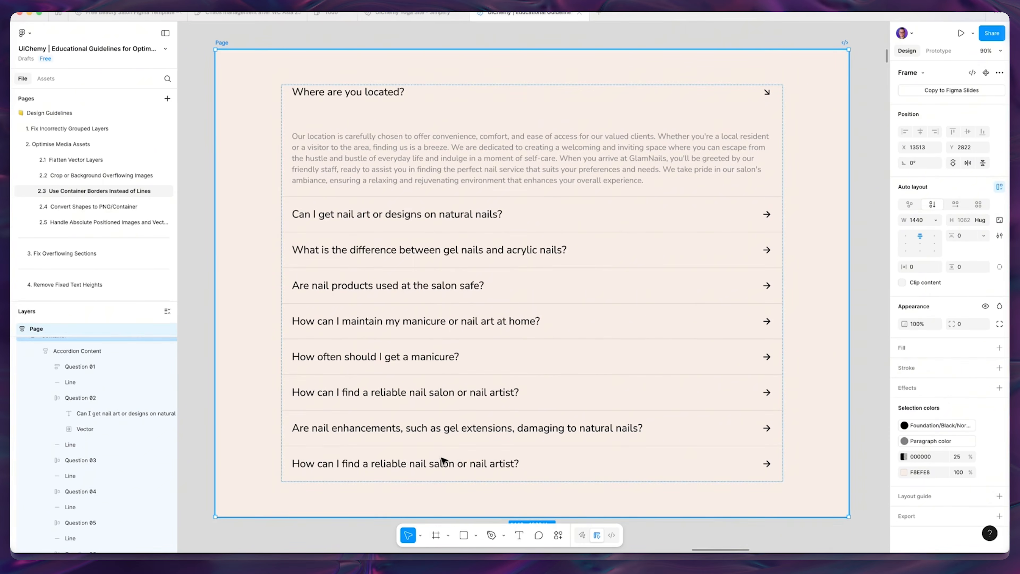
click(403, 233)
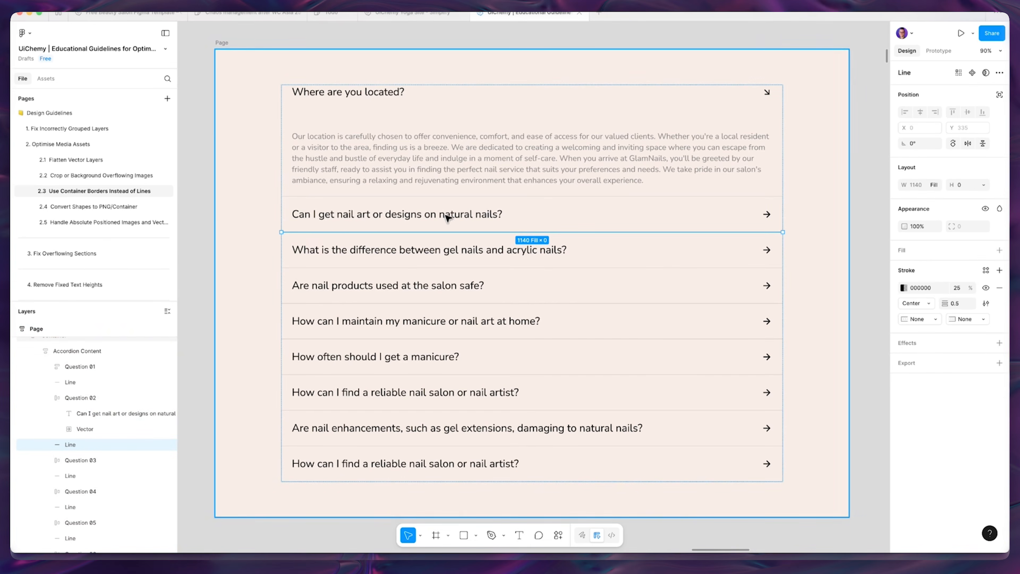
Check the stroke settings of Question 02 and Question 03 in the second accordion, and try a vertical padding of 33 on Question 03.
scroll(216, 228, down, 5)
click(205, 226)
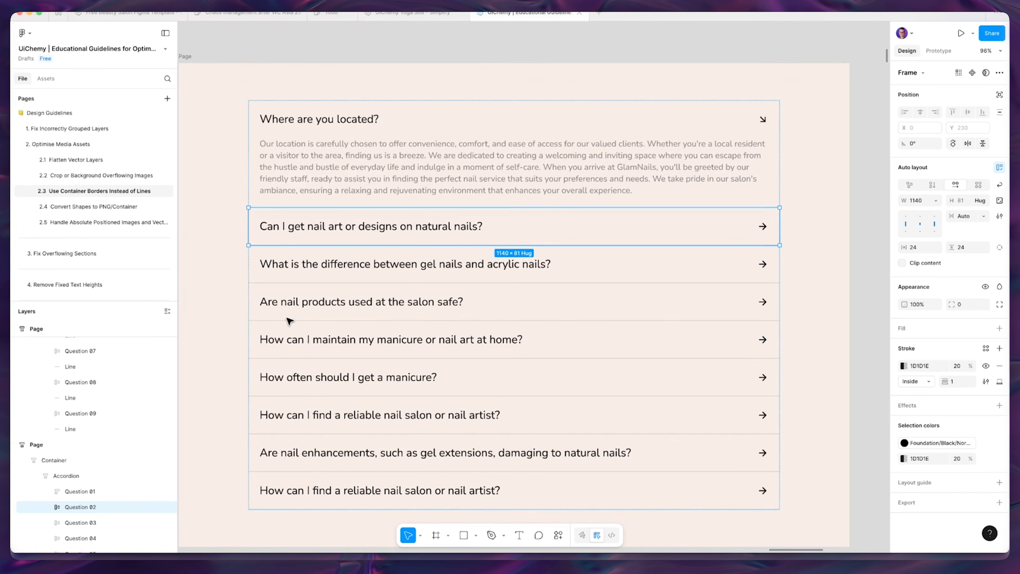
click(496, 266)
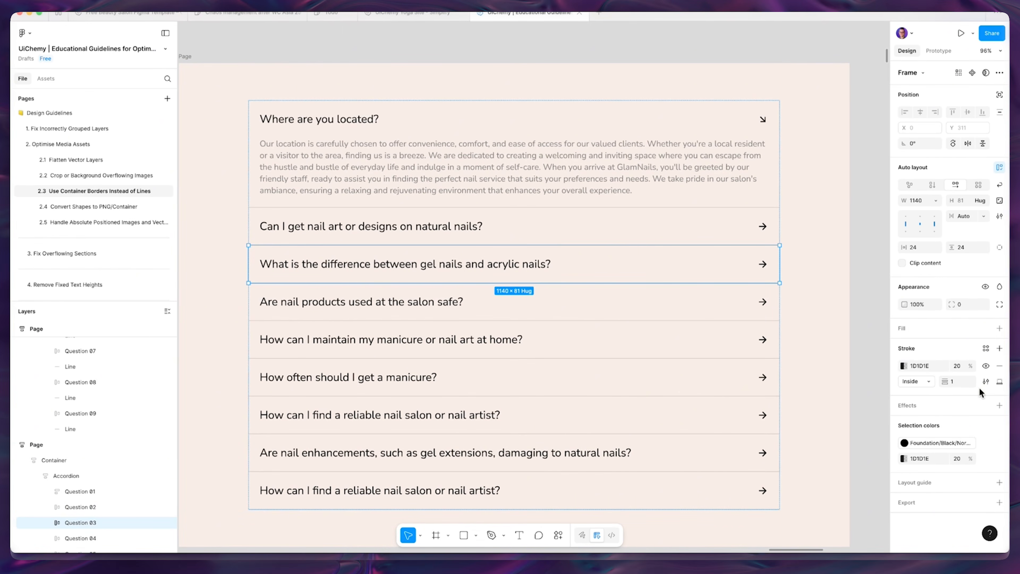
click(999, 382)
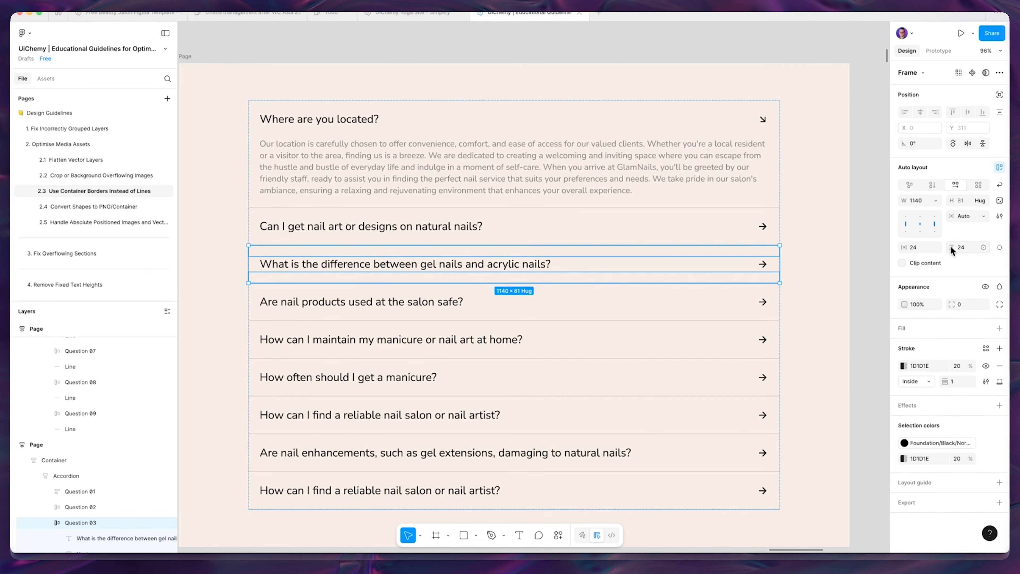
drag(949, 247, 957, 247)
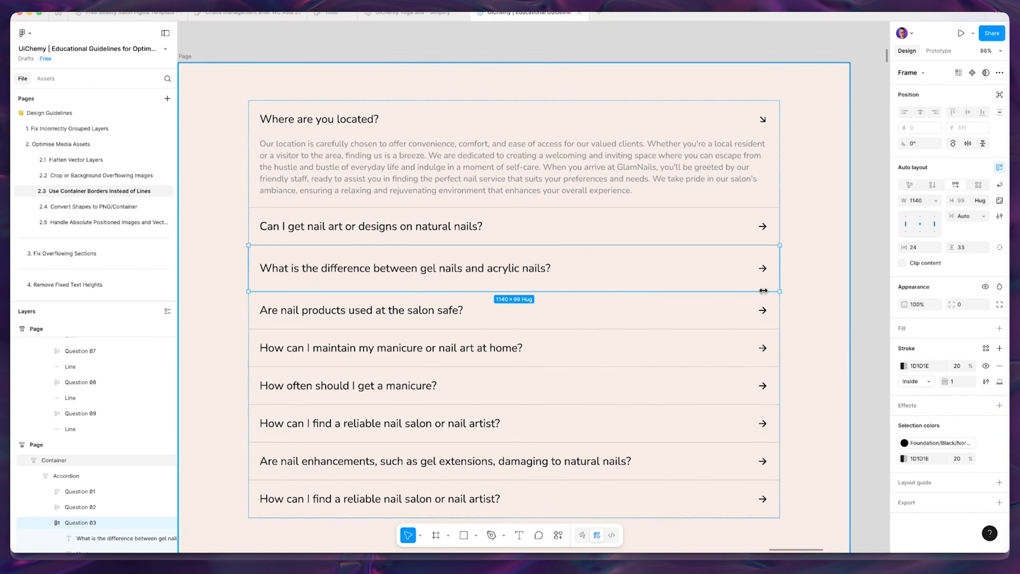
key(super+z)
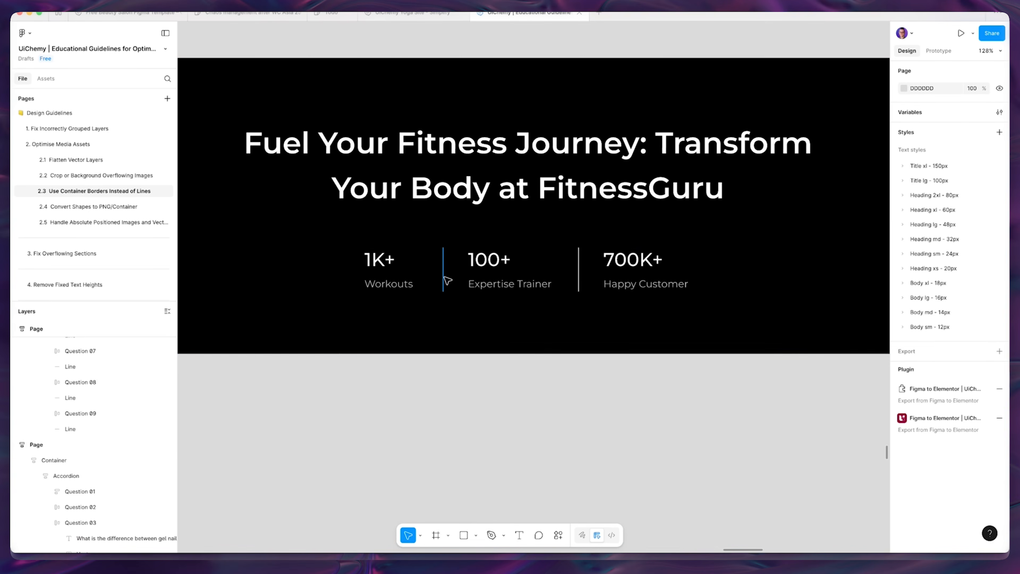
Inspect the divider lines between the fitness counters, and the stroke settings of the Counter 02 frame in the second version of the section.
click(444, 275)
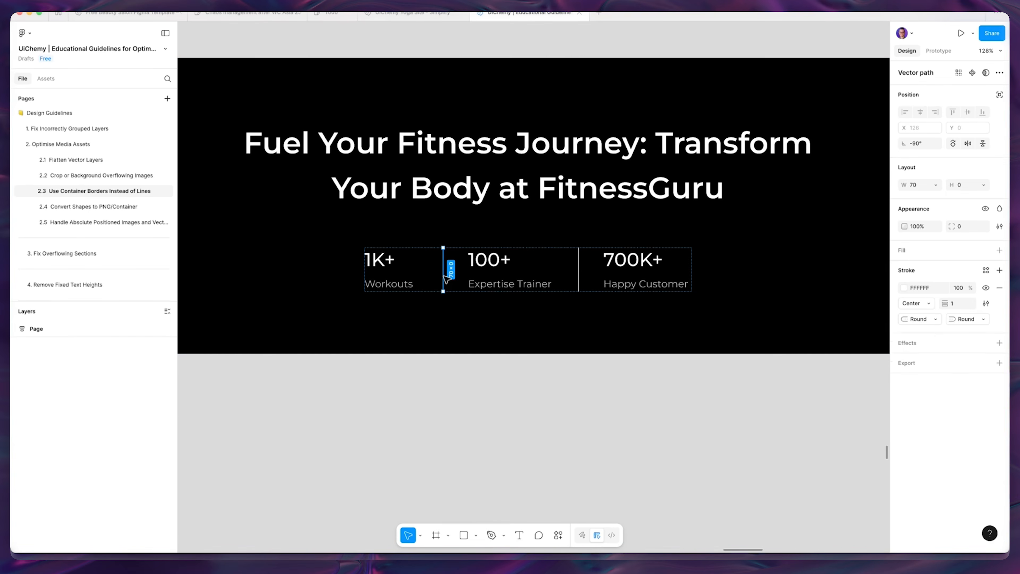
scroll(443, 301, up, 3)
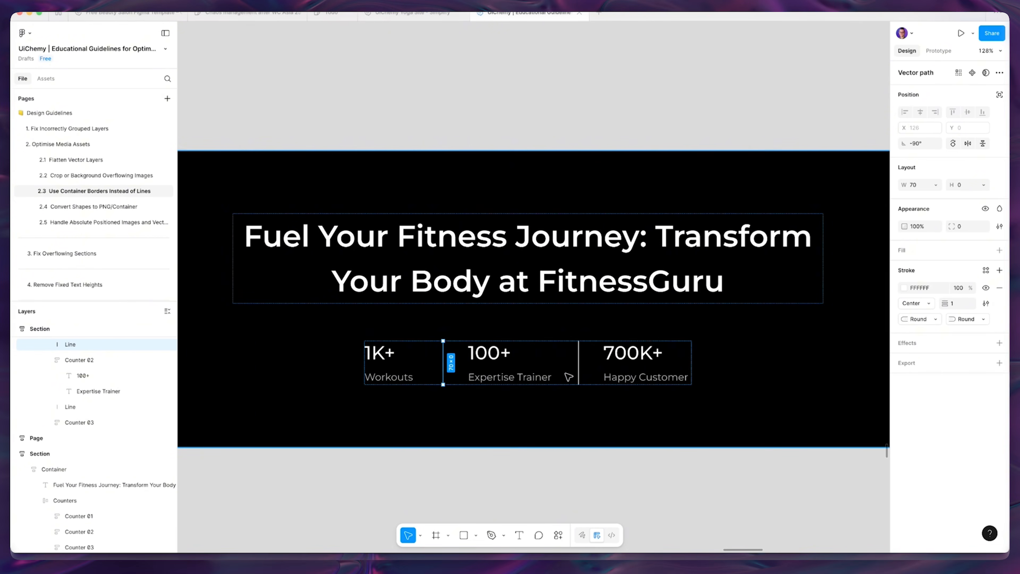
click(578, 371)
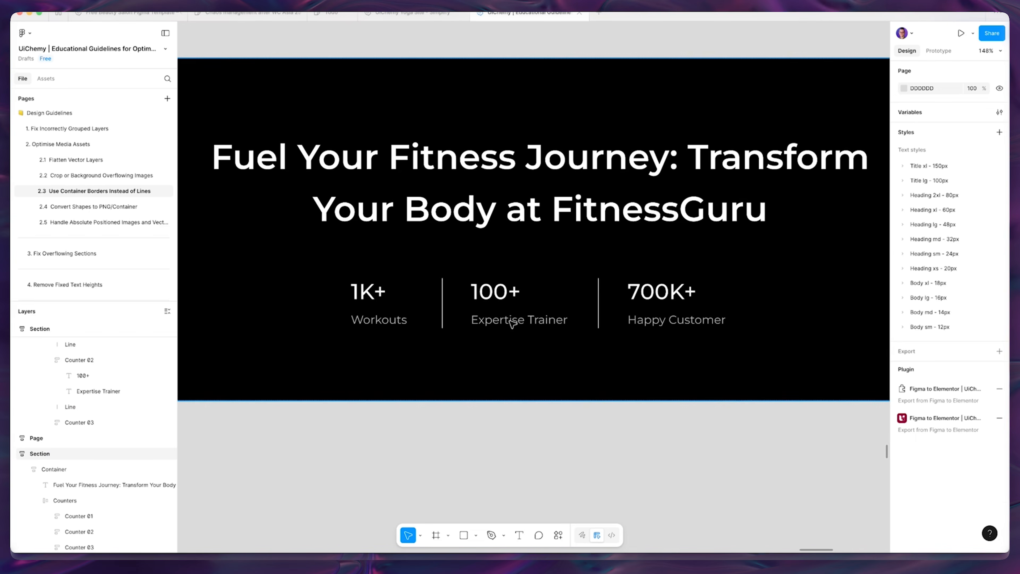
click(512, 324)
click(497, 288)
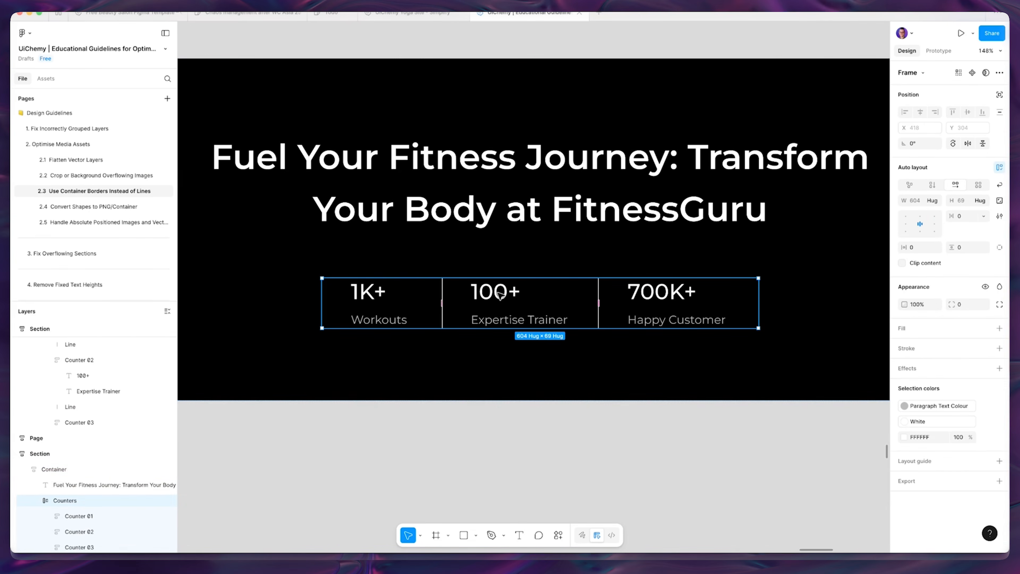
click(497, 289)
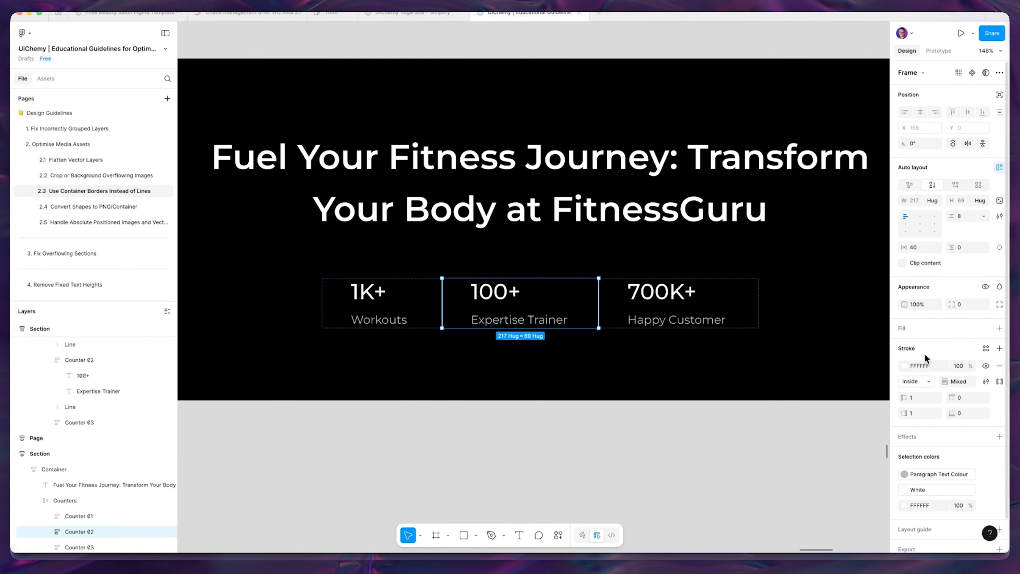
Switch to the UiChemy Yoga Site - Simplify file and review the Gallery section and the testimonial section above it.
key(ctrl+shift+Tab)
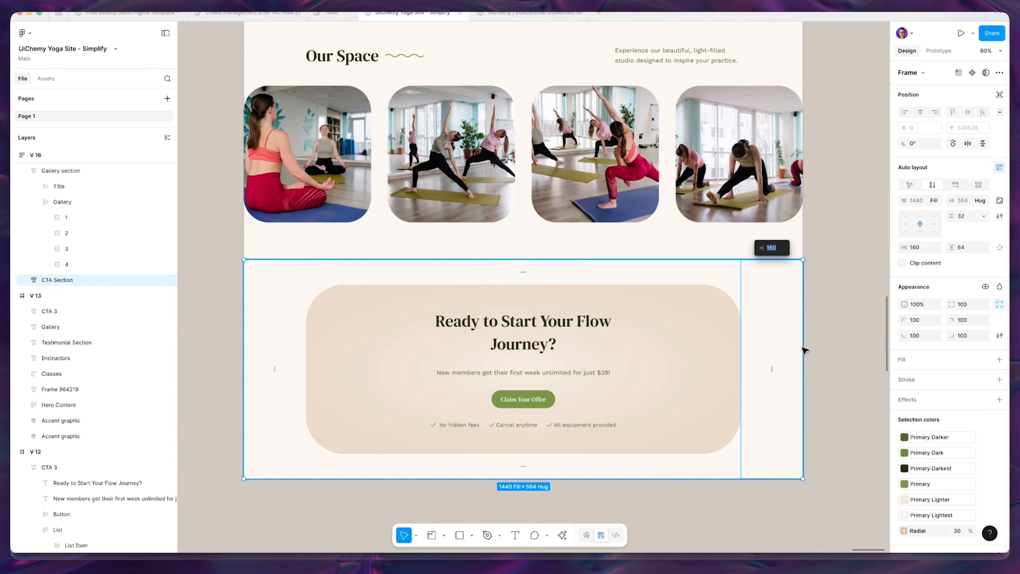
scroll(686, 286, up, 2)
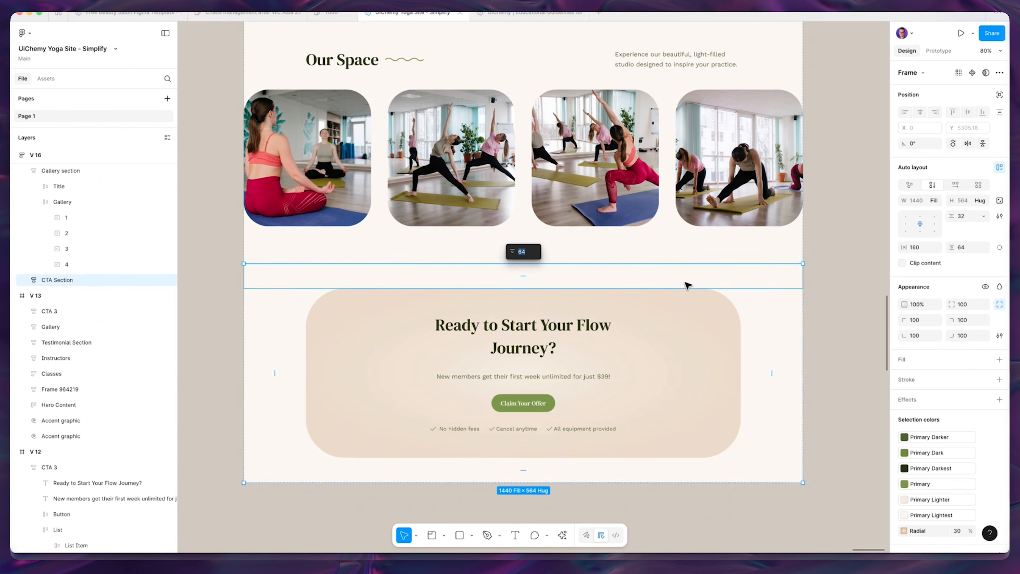
scroll(521, 289, up, 4)
click(520, 261)
scroll(522, 257, up, 4)
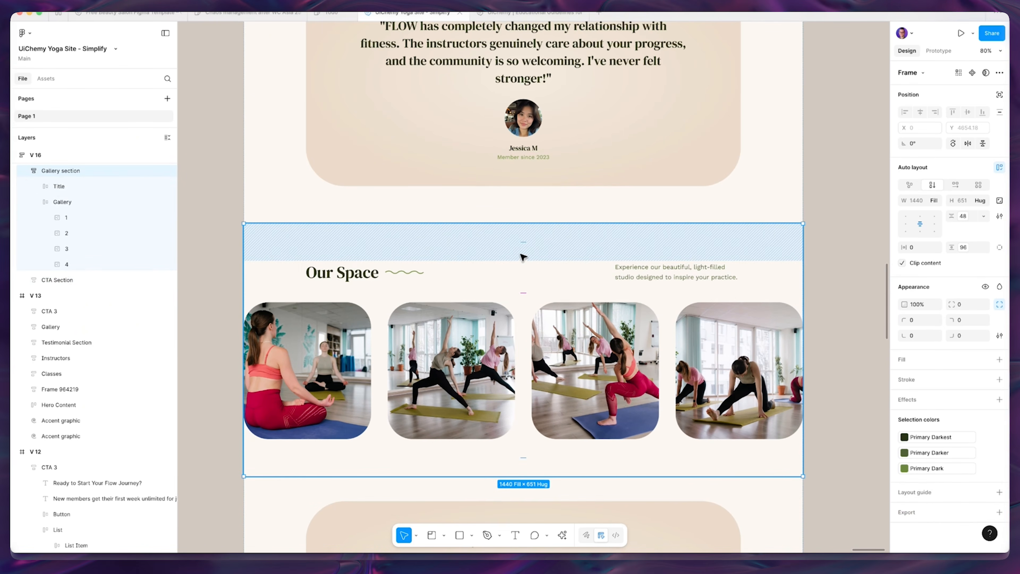
scroll(527, 255, up, 6)
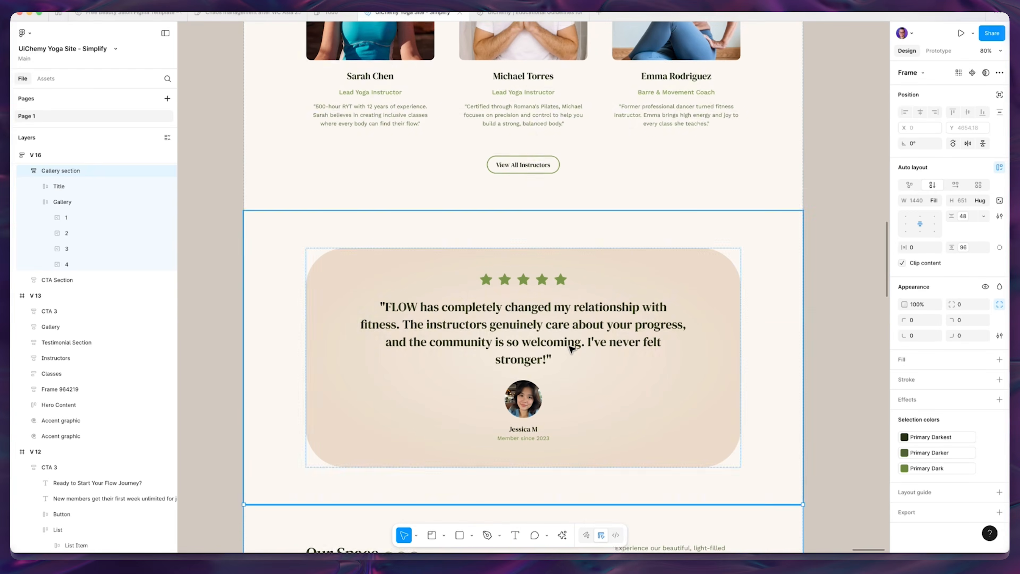
Review the V 16 page design from the testimonial section back up to the hero section.
scroll(541, 259, down, 1)
click(541, 254)
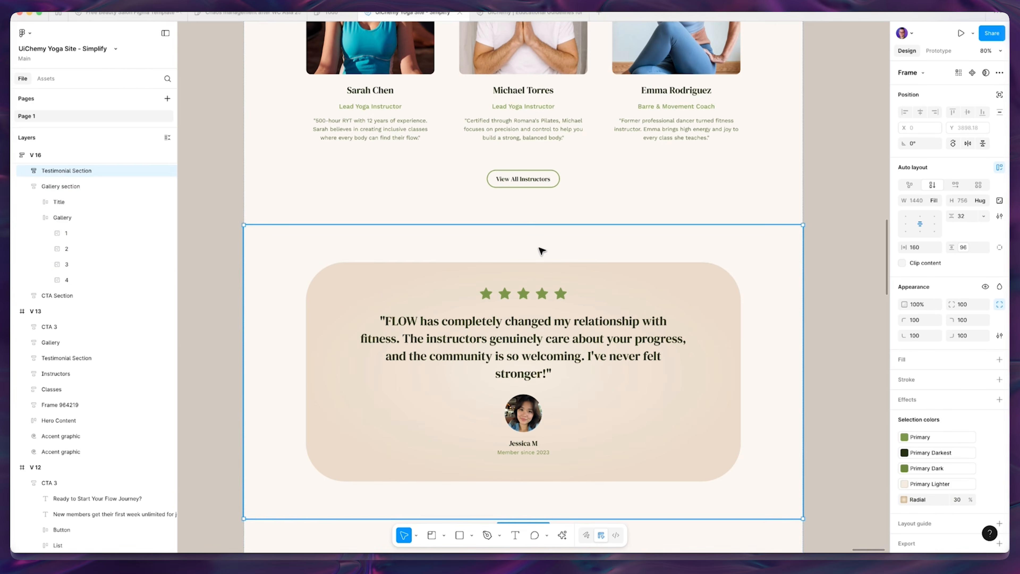
scroll(553, 282, up, 2)
scroll(589, 353, up, 2)
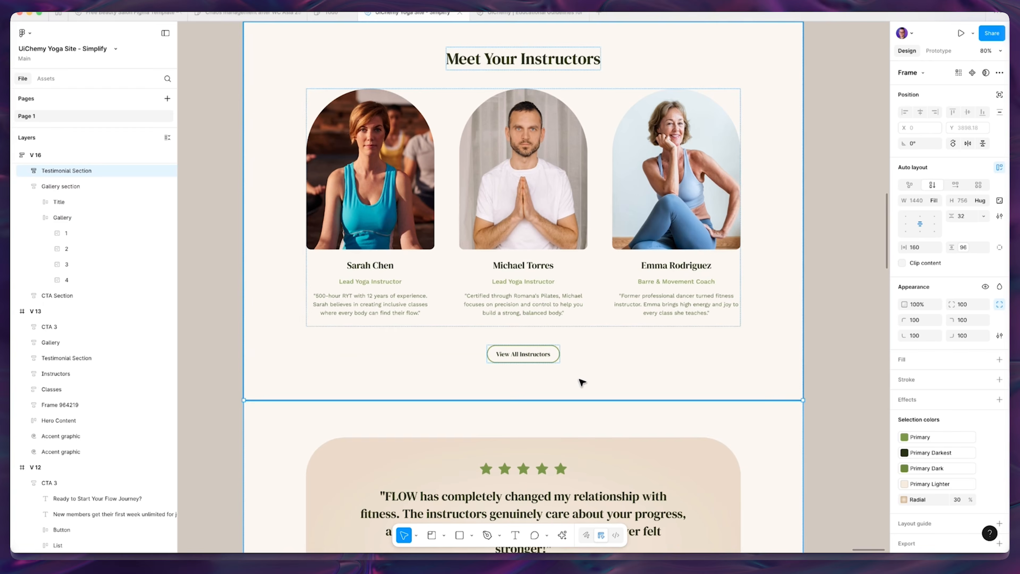
scroll(607, 428, up, 2)
scroll(596, 422, up, 3)
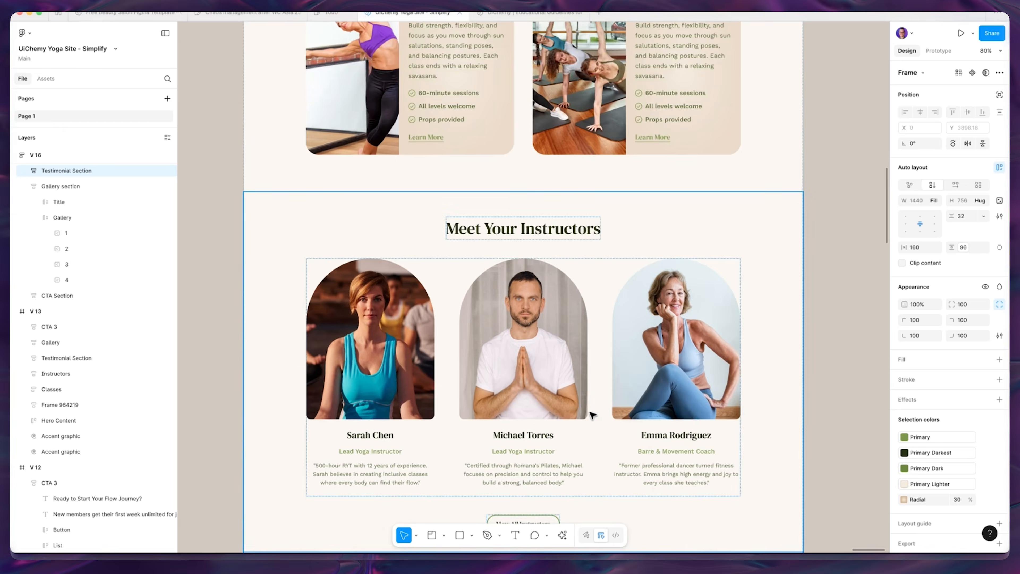
scroll(608, 347, up, 8)
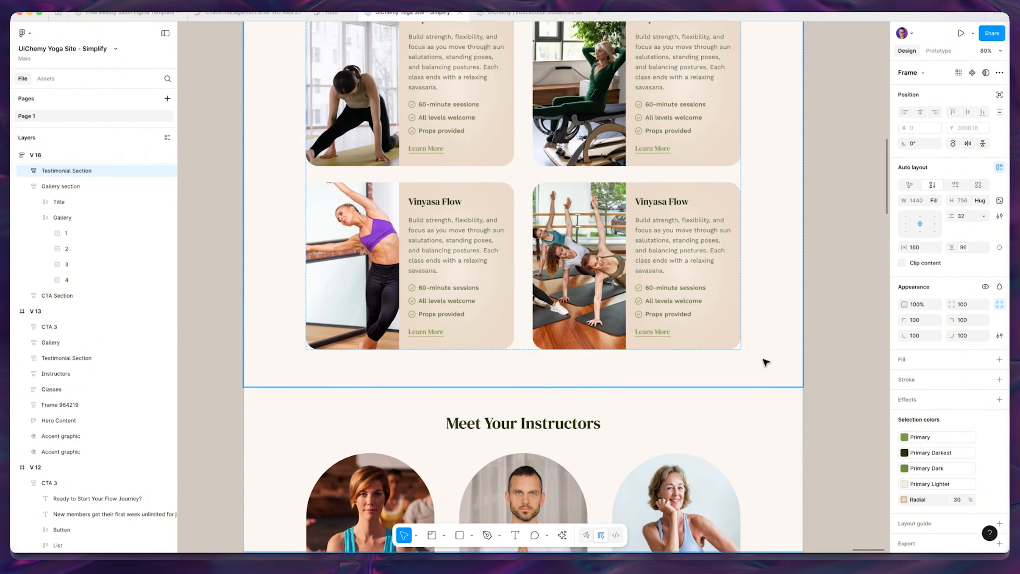
scroll(772, 362, up, 10)
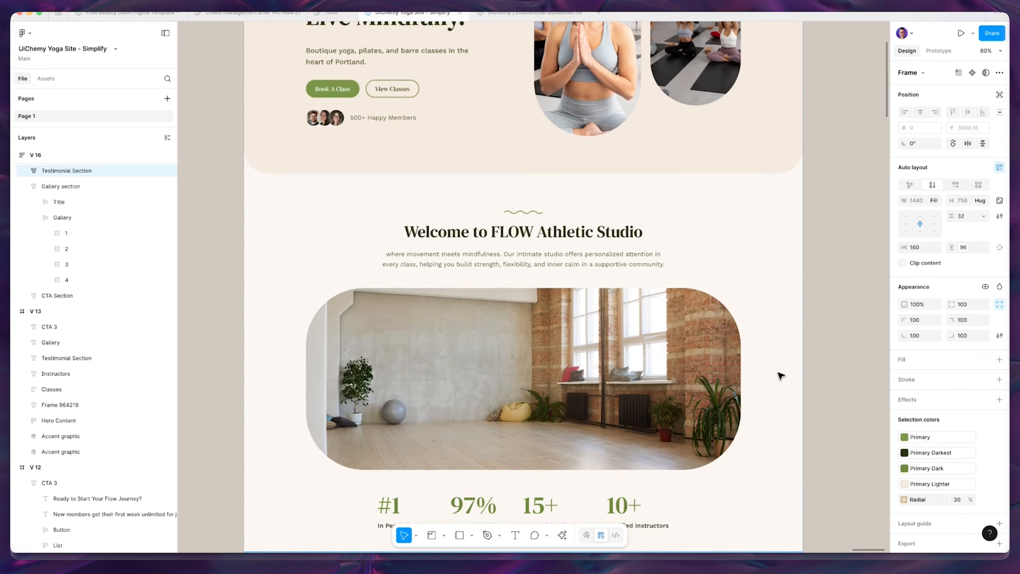
scroll(779, 376, up, 4)
click(214, 146)
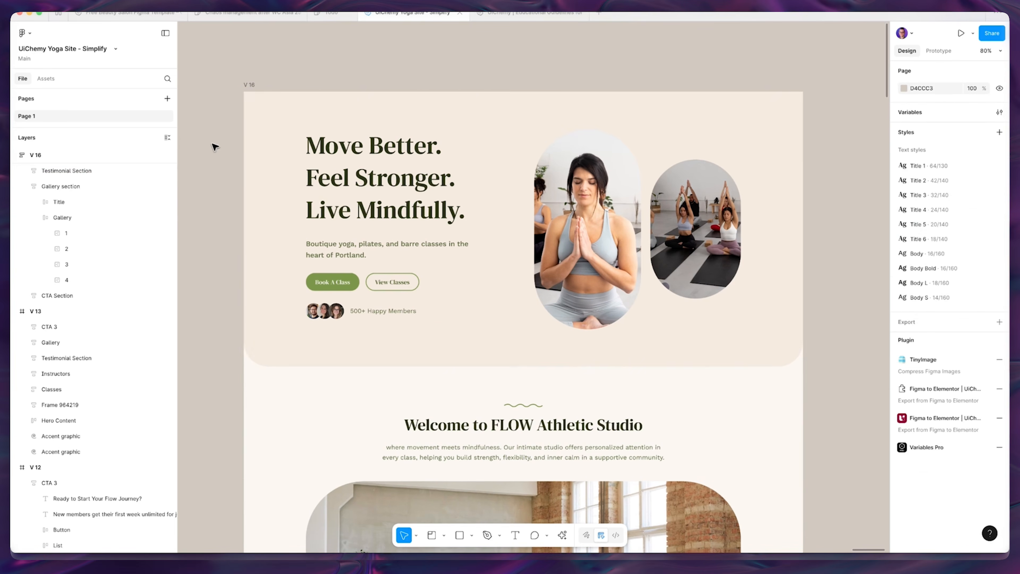
Select the V 16 page frame and run the Figma to Elementor | UiChemy plugin.
click(249, 84)
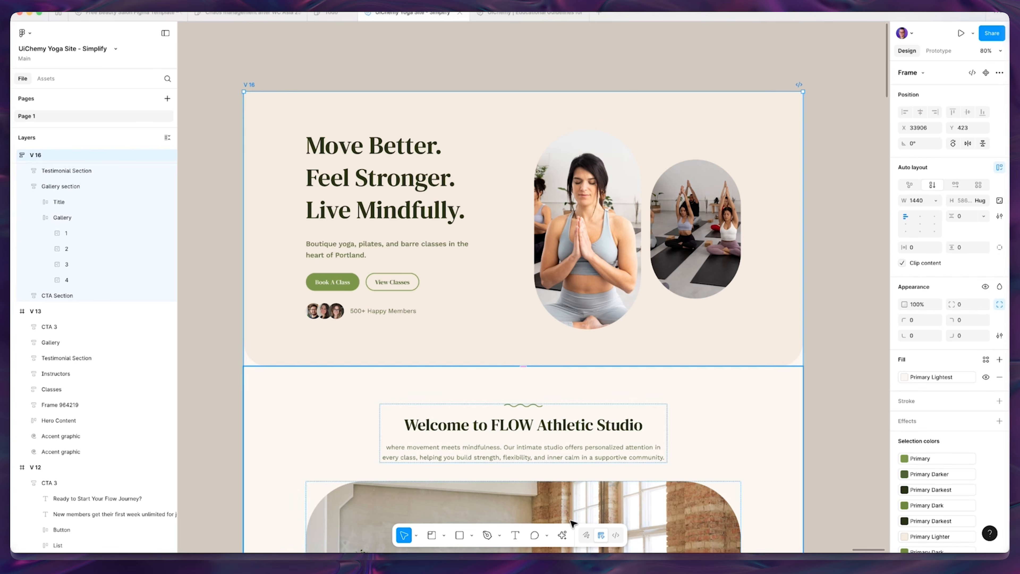
click(563, 535)
text(uichemy)
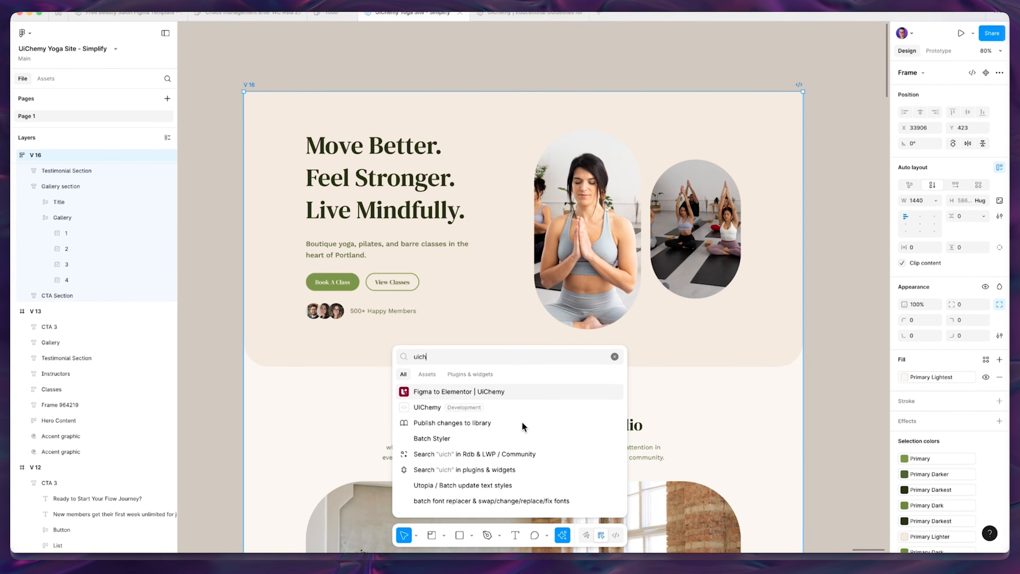
click(446, 388)
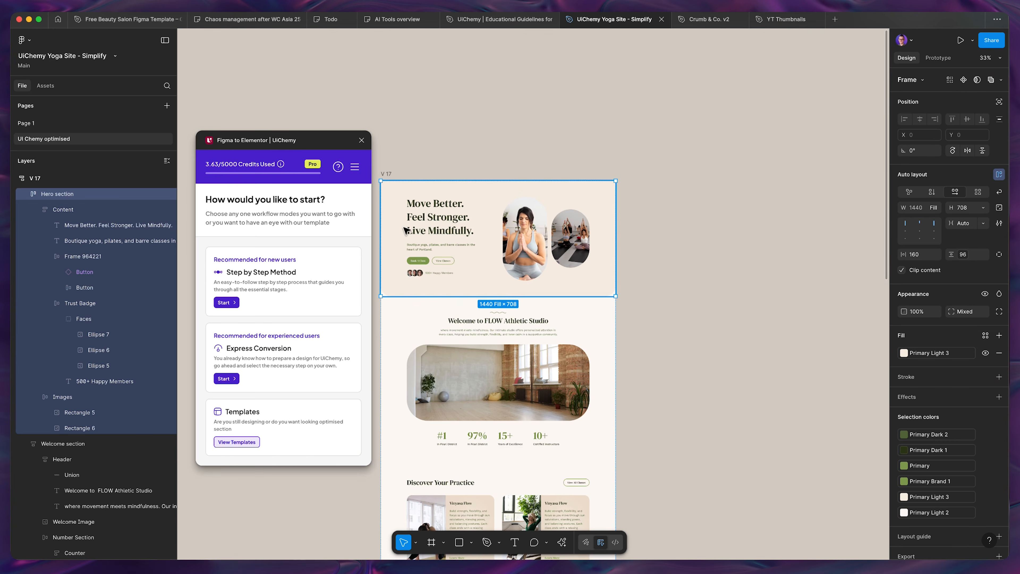
Select the whole V 17 page frame and rename it "Home test 1".
scroll(376, 186, up, 5)
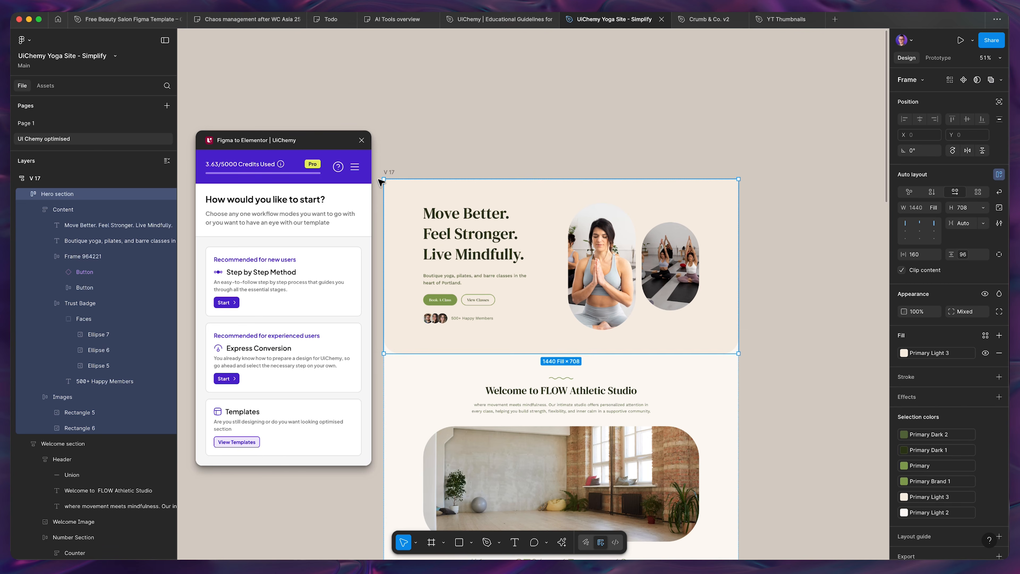
click(391, 173)
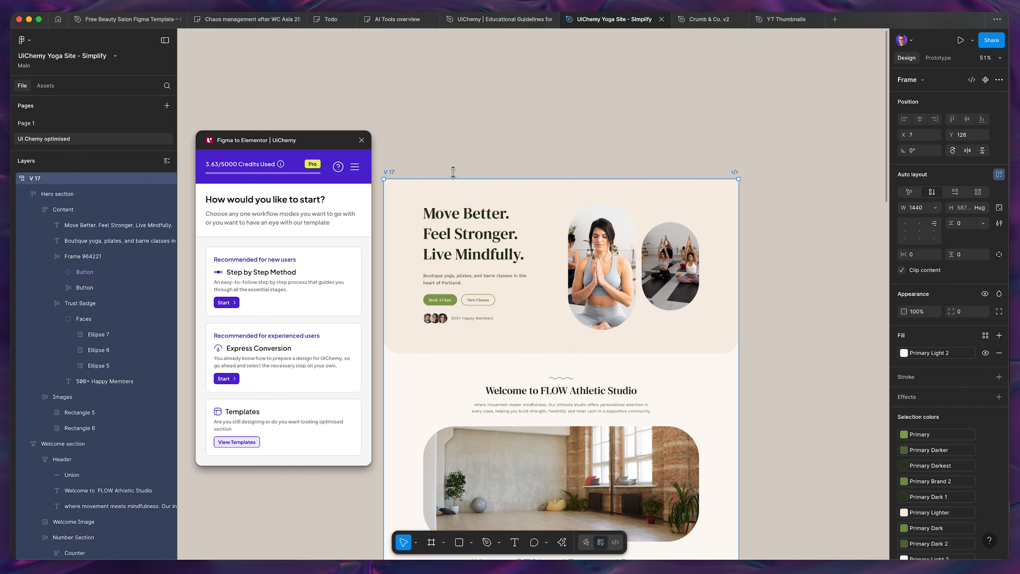
scroll(454, 176, left, 2)
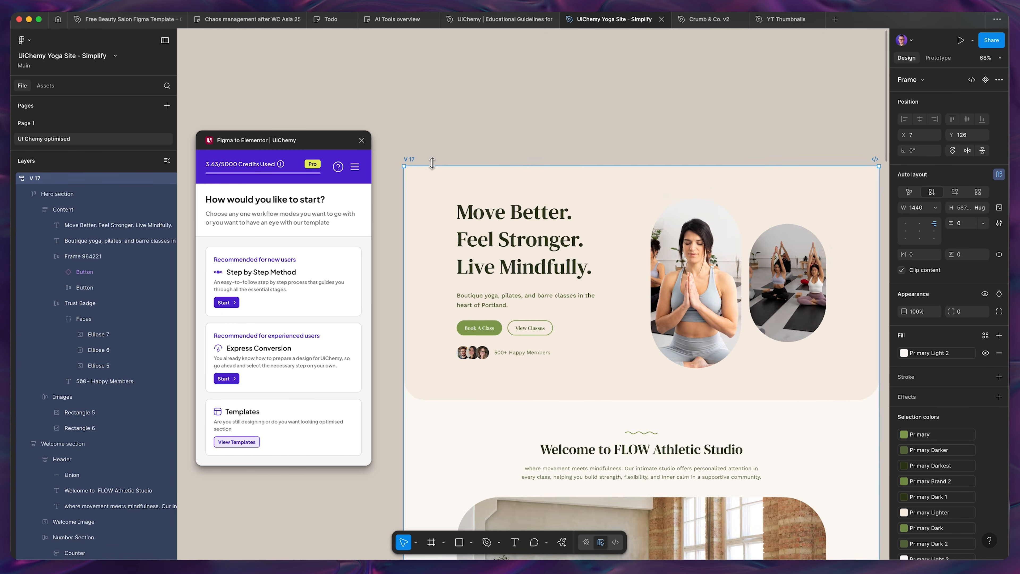
scroll(432, 162, down, 1)
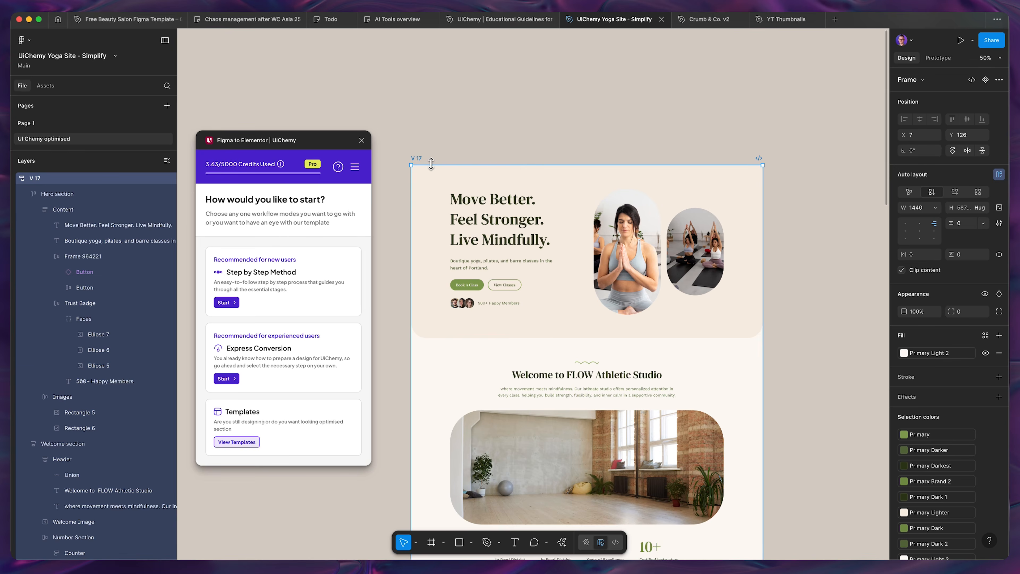
scroll(431, 164, up, 2)
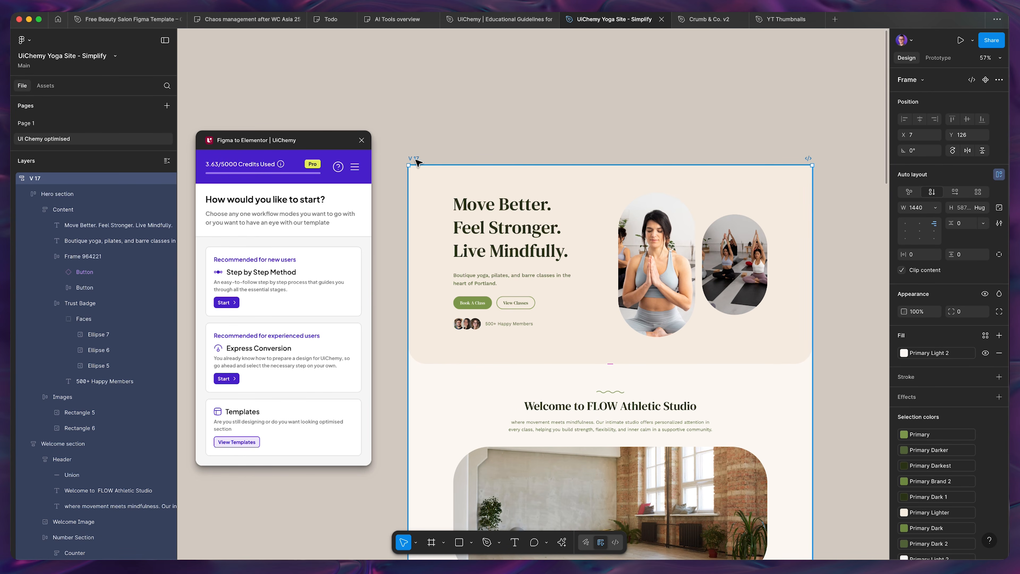
double_click(415, 159)
text(Home t)
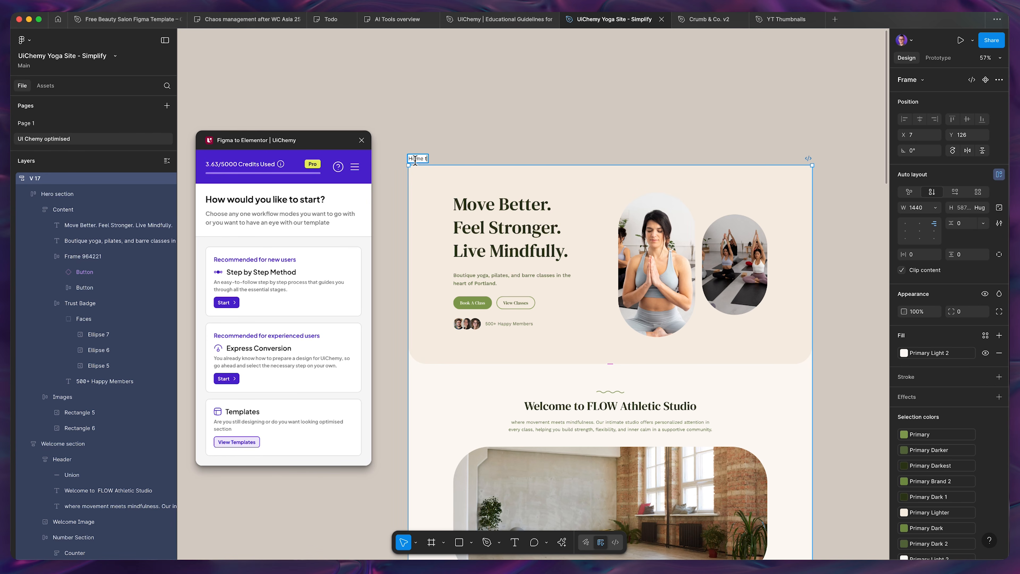
text(est 1)
key(Return)
Start the plugin's Step by Step Method and continue with the Home test 1 frame to the Lock Media step.
click(306, 297)
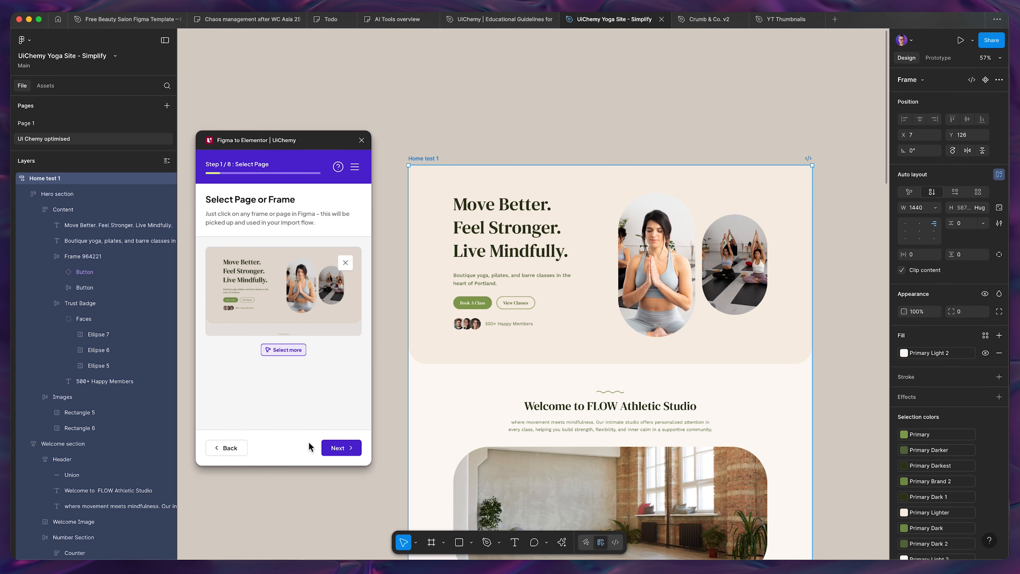
click(338, 448)
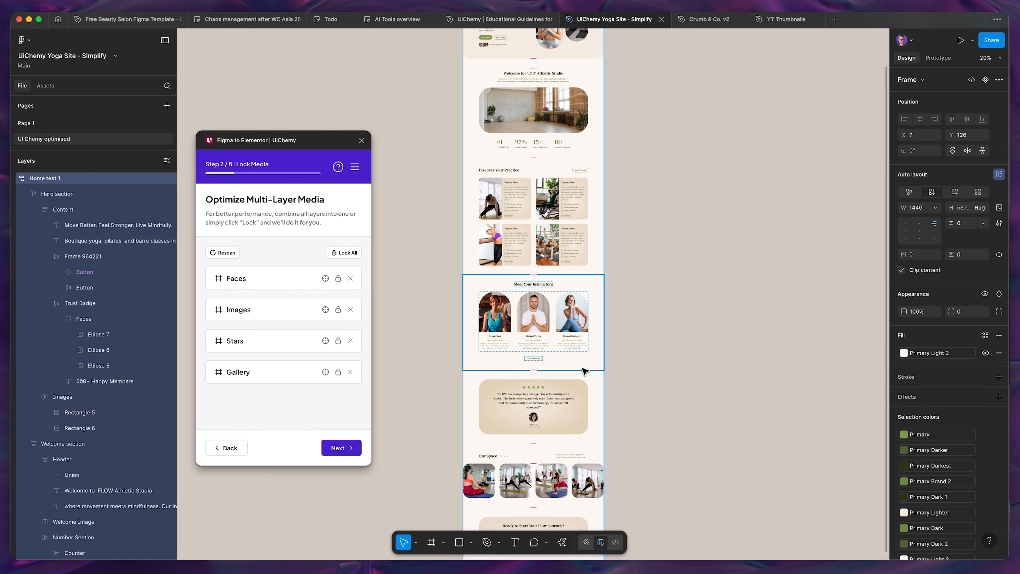
scroll(582, 371, down, 5)
scroll(583, 387, up, 4)
scroll(584, 389, up, 5)
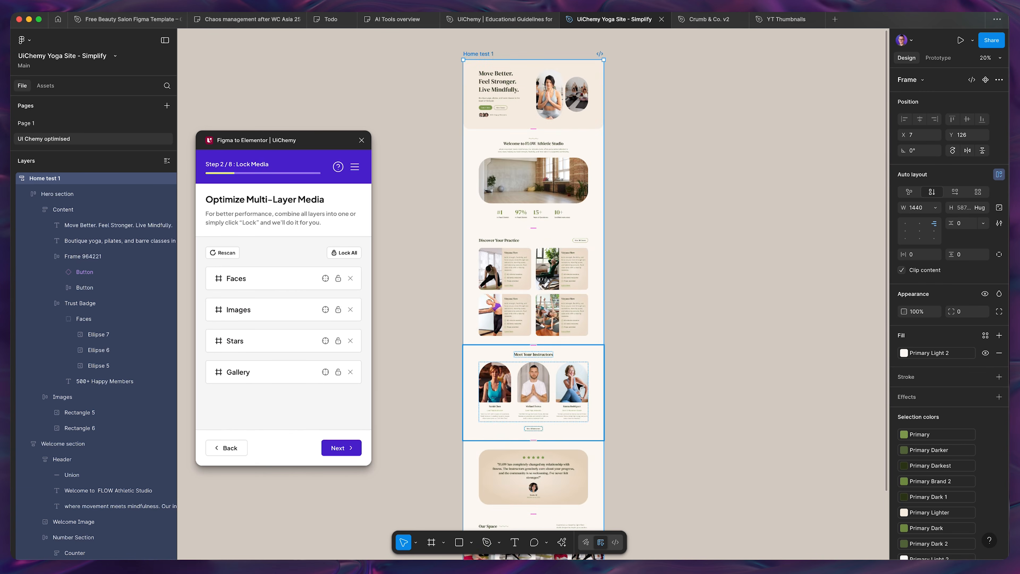
scroll(543, 176, up, 2)
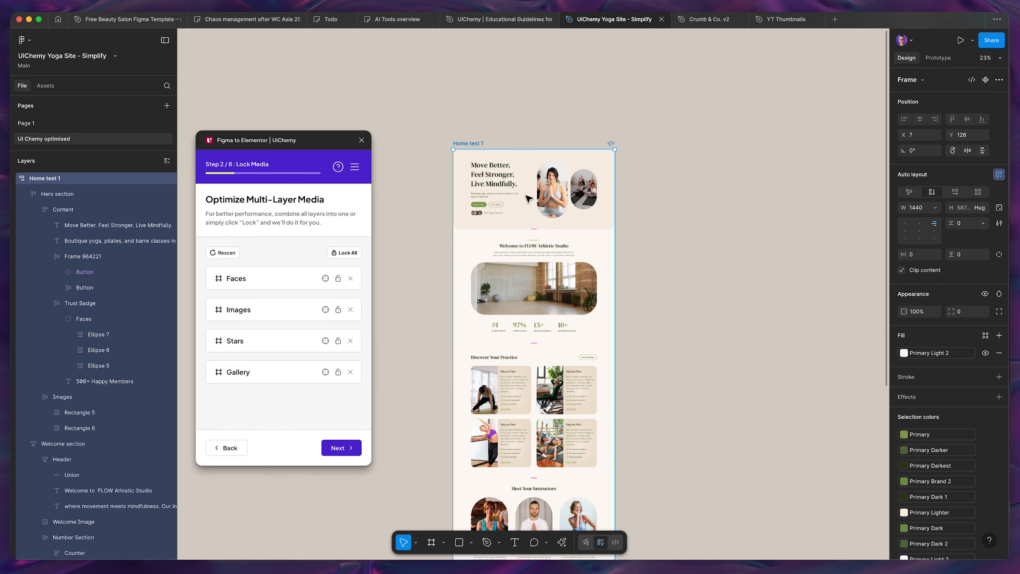
Locate the Faces group in the hero's trust badge and lock it as a single media item.
click(325, 279)
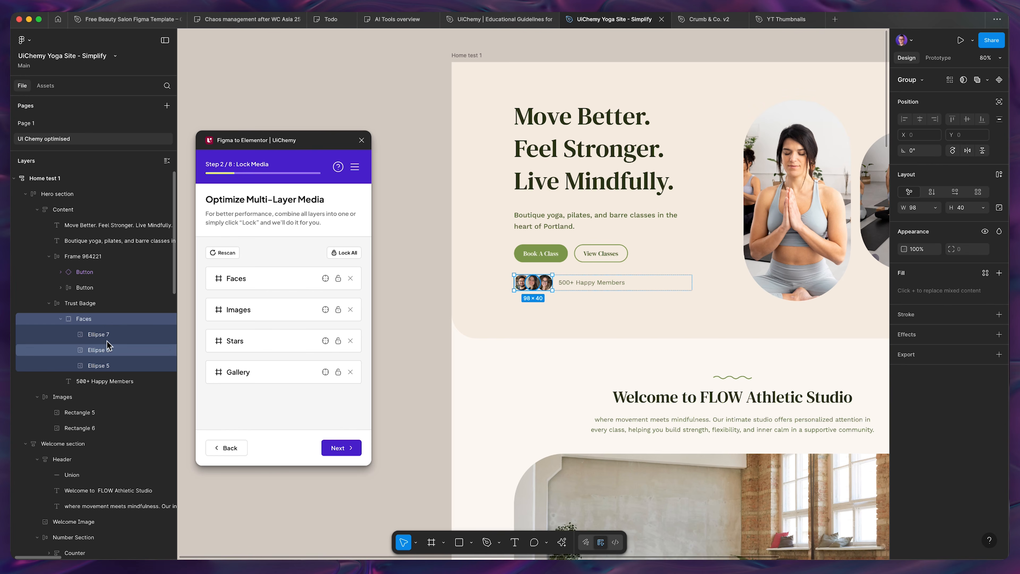
scroll(500, 278, up, 5)
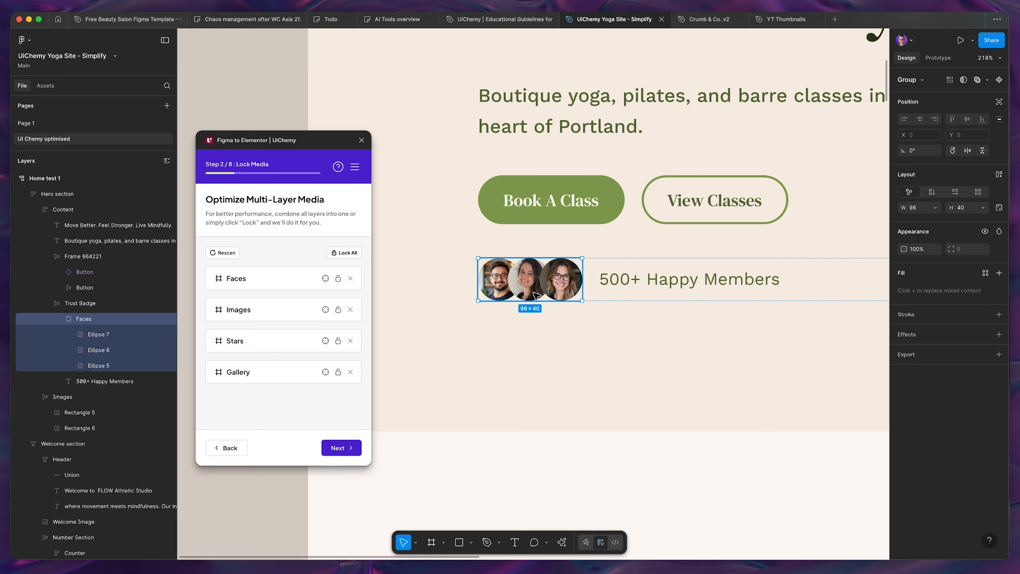
click(339, 278)
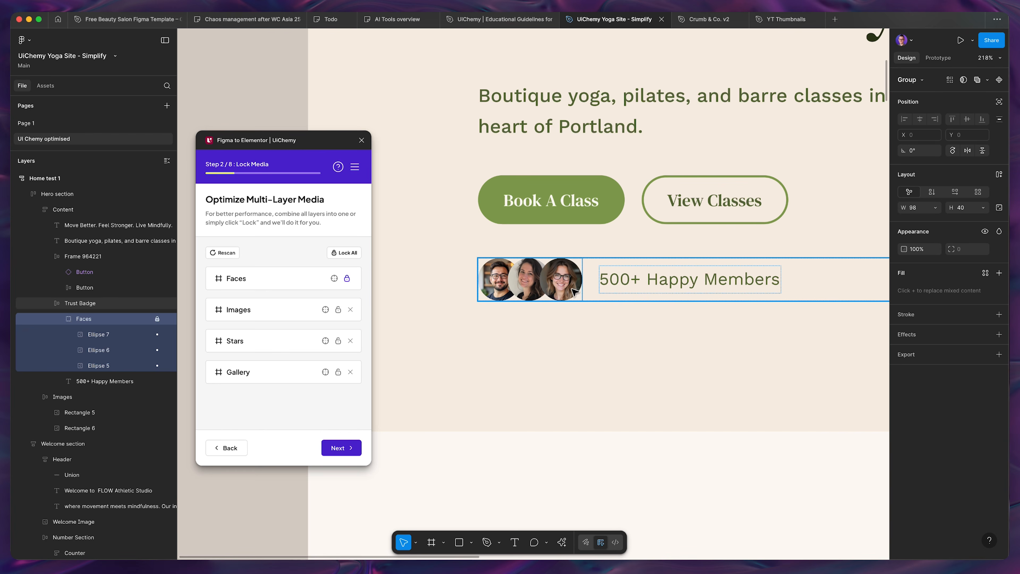
Locate the Images frame in the hero section and inspect its large portrait image and the parent frame.
scroll(548, 287, down, 2)
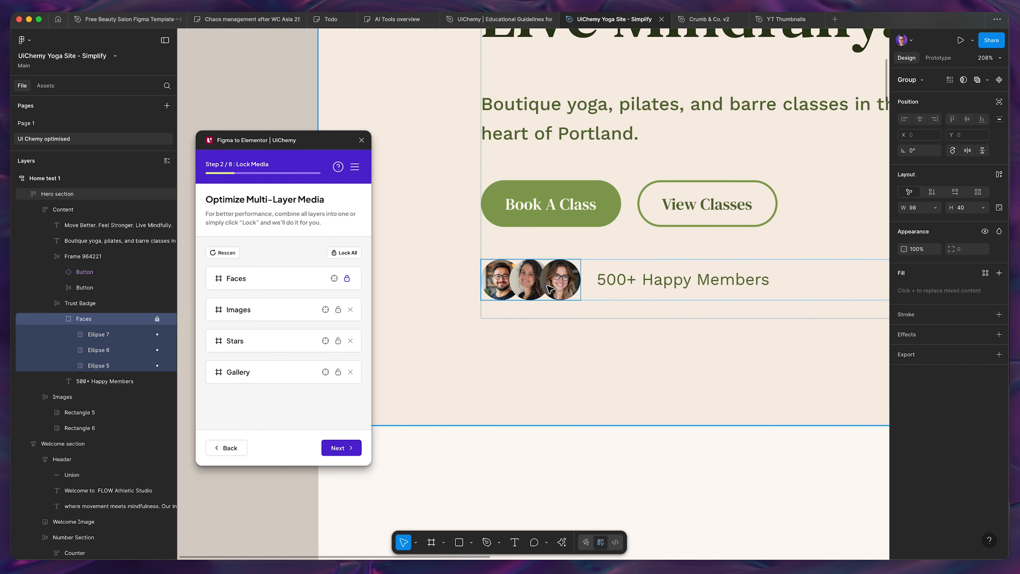
scroll(547, 282, down, 10)
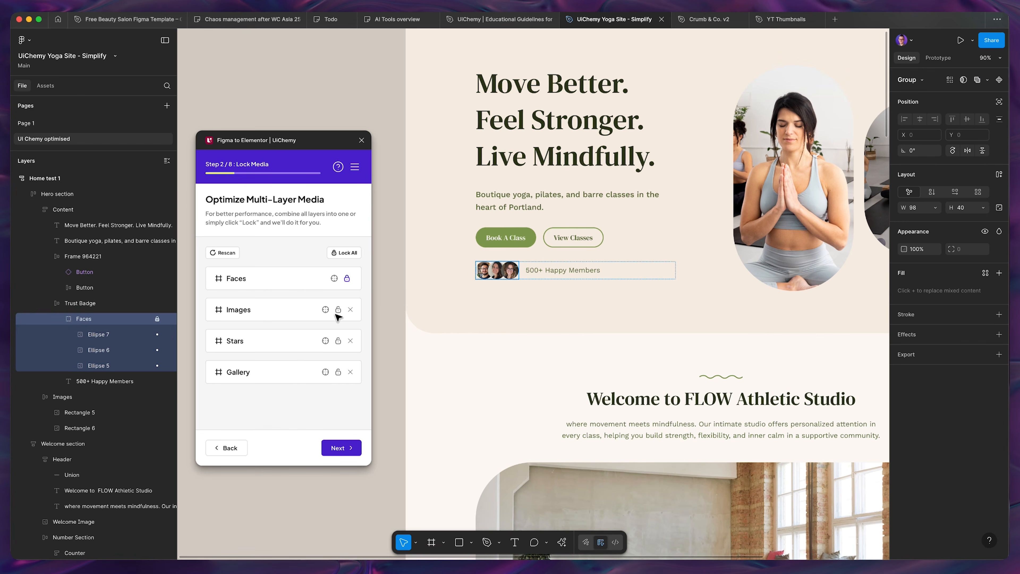
click(326, 312)
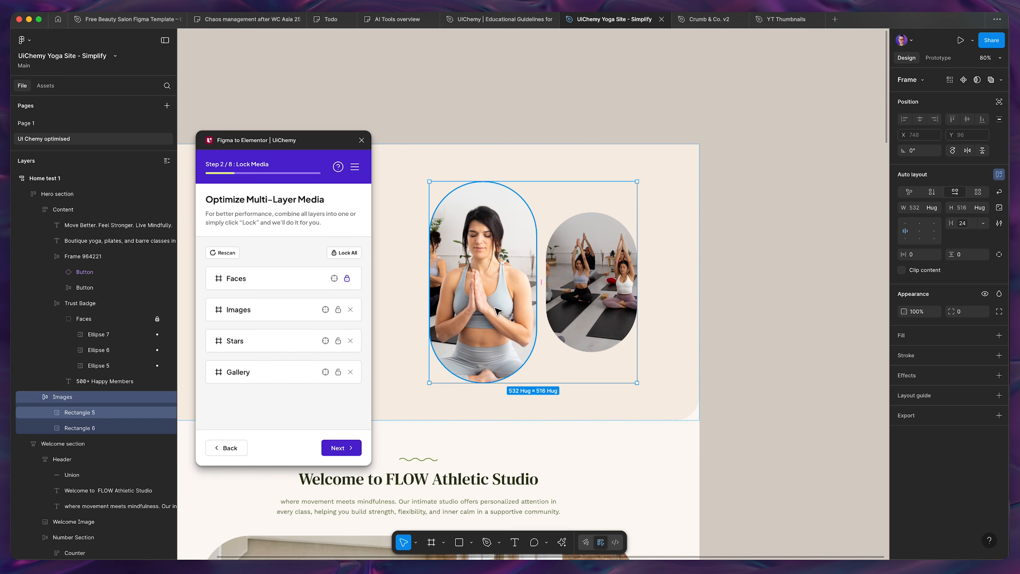
click(474, 330)
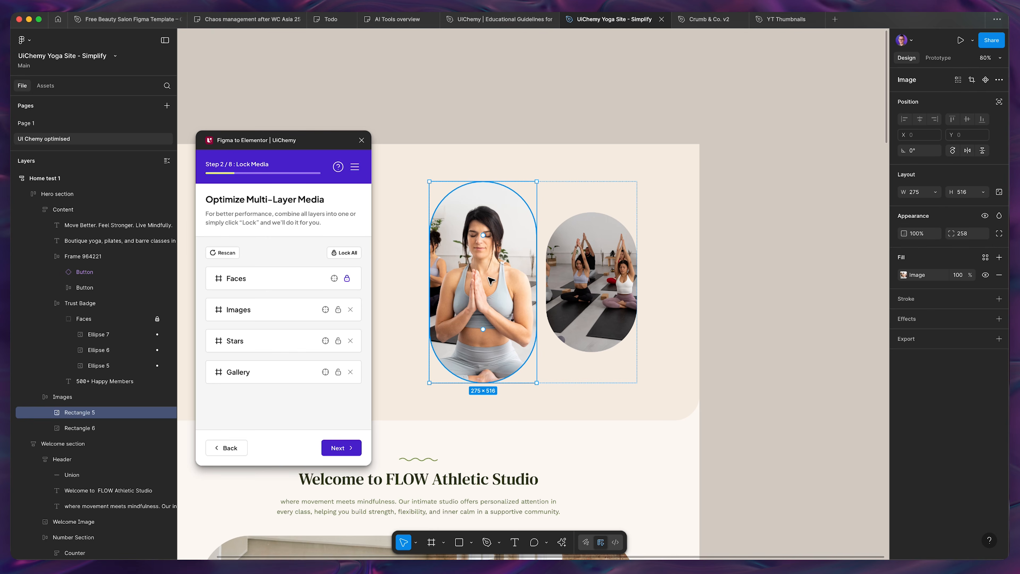
scroll(490, 280, left, 4)
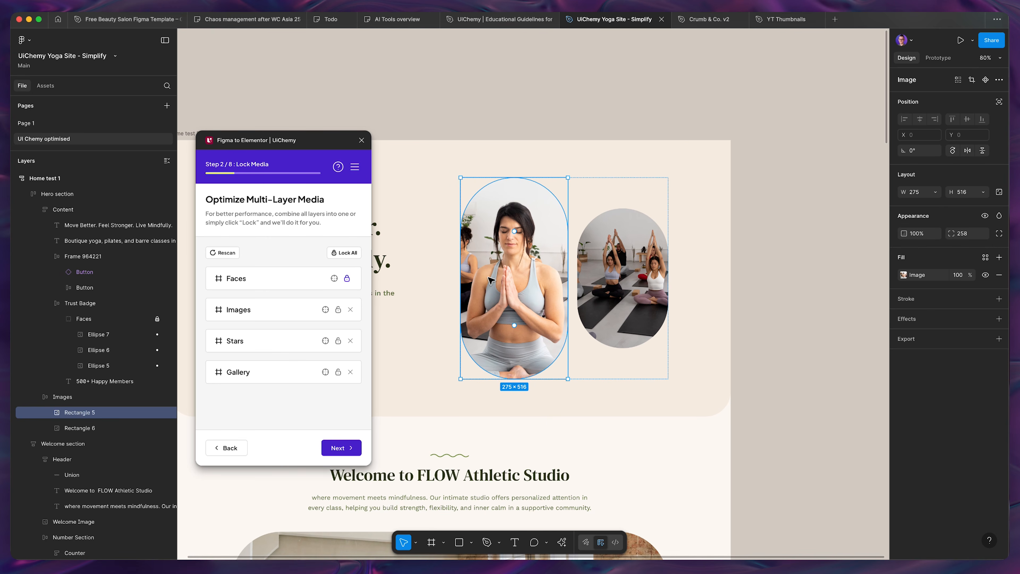
scroll(506, 296, left, 5)
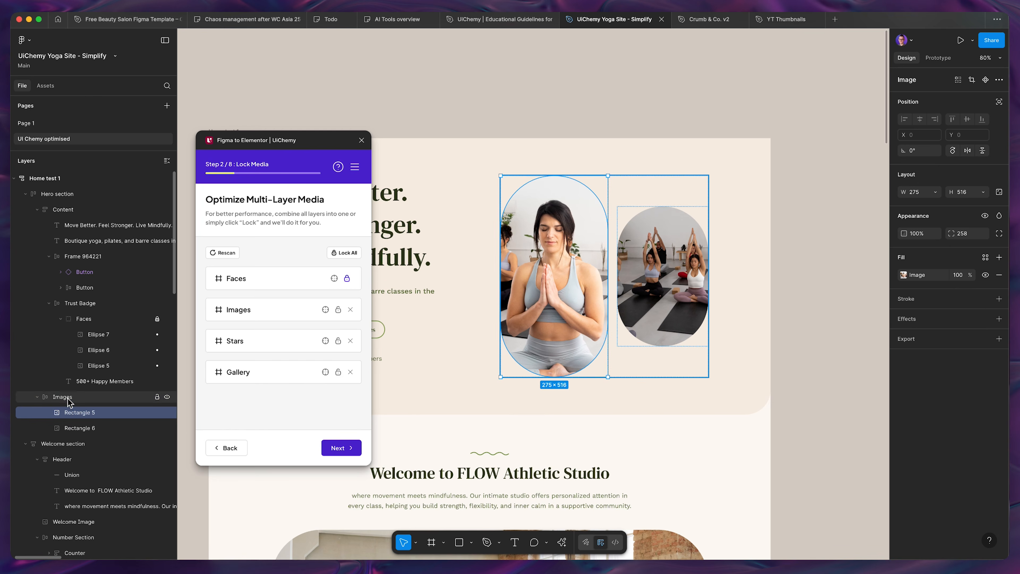
click(80, 397)
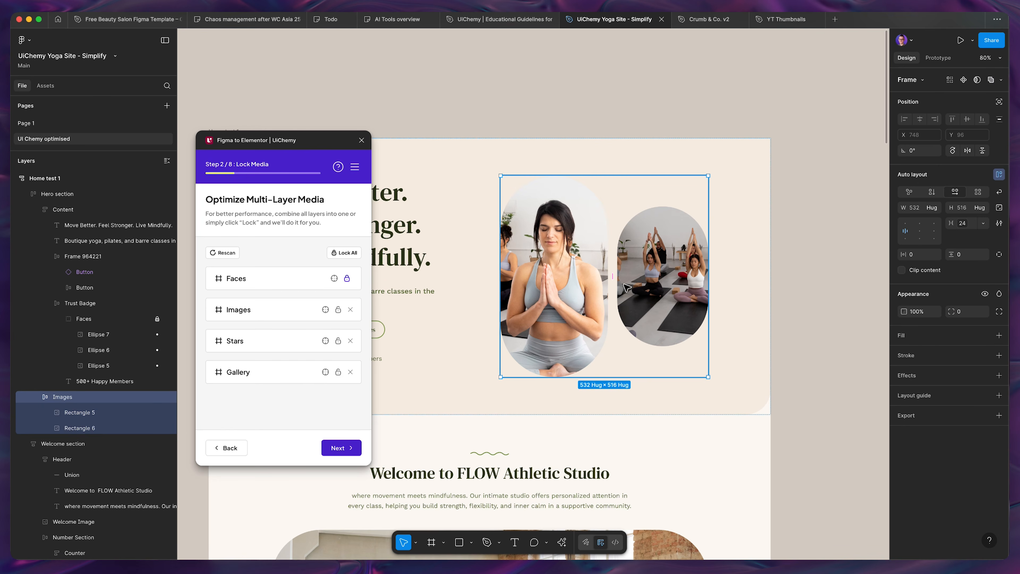
Locate the testimonial's Stars frame and the Our Space Gallery frame from the Lock Media list and examine them on the page.
click(326, 341)
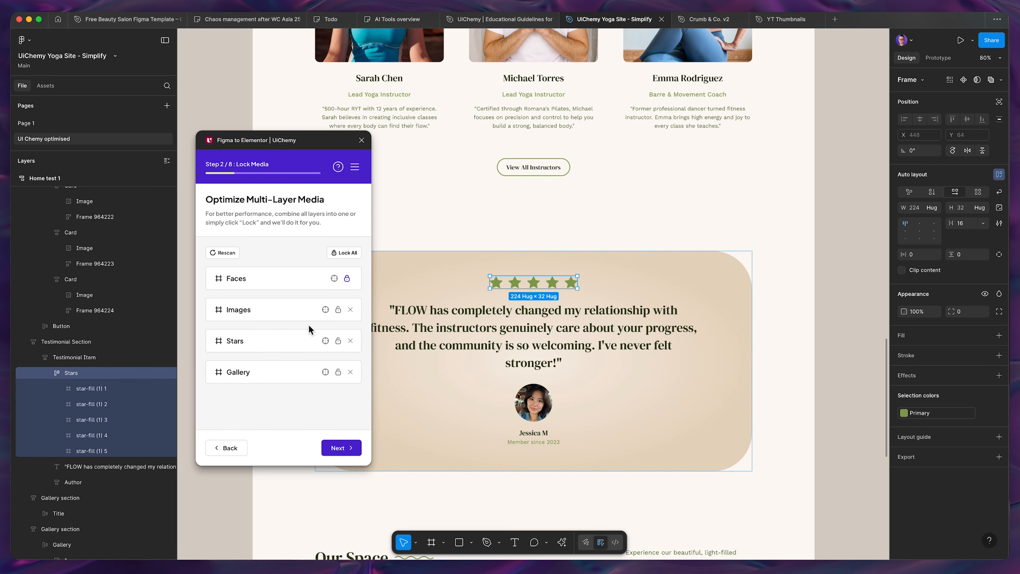
scroll(460, 286, up, 5)
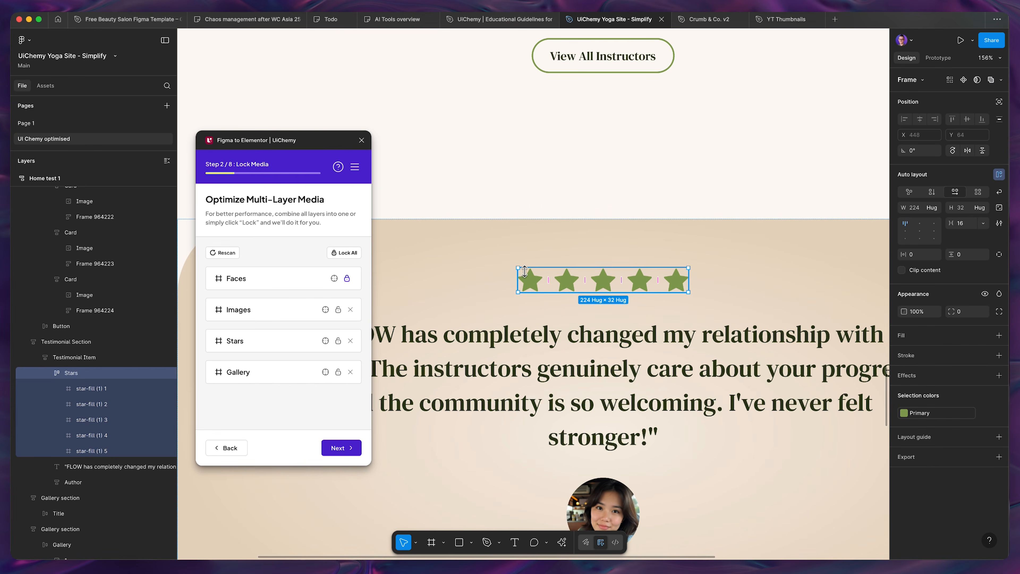
scroll(526, 277, down, 5)
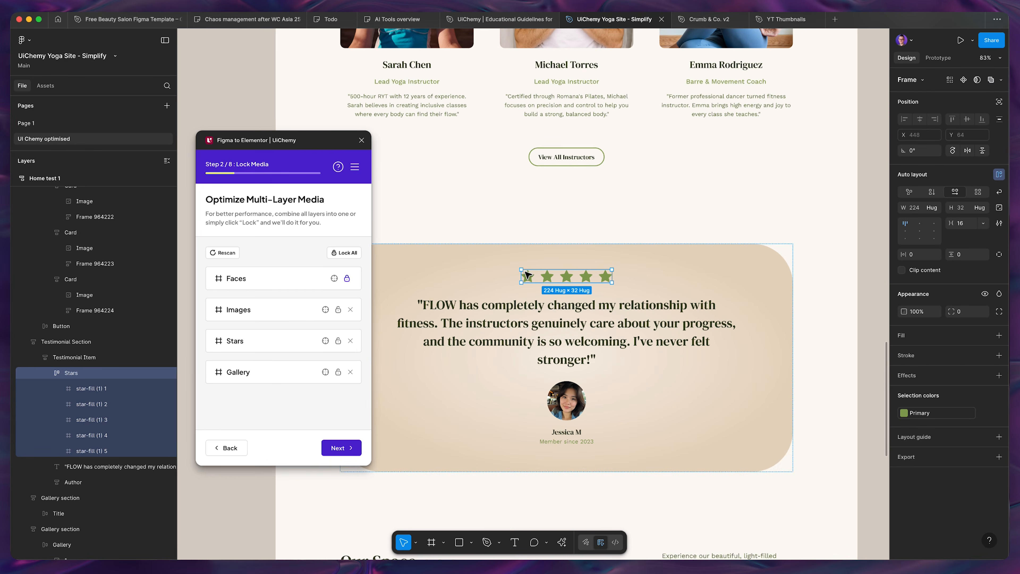
click(326, 372)
scroll(610, 294, down, 3)
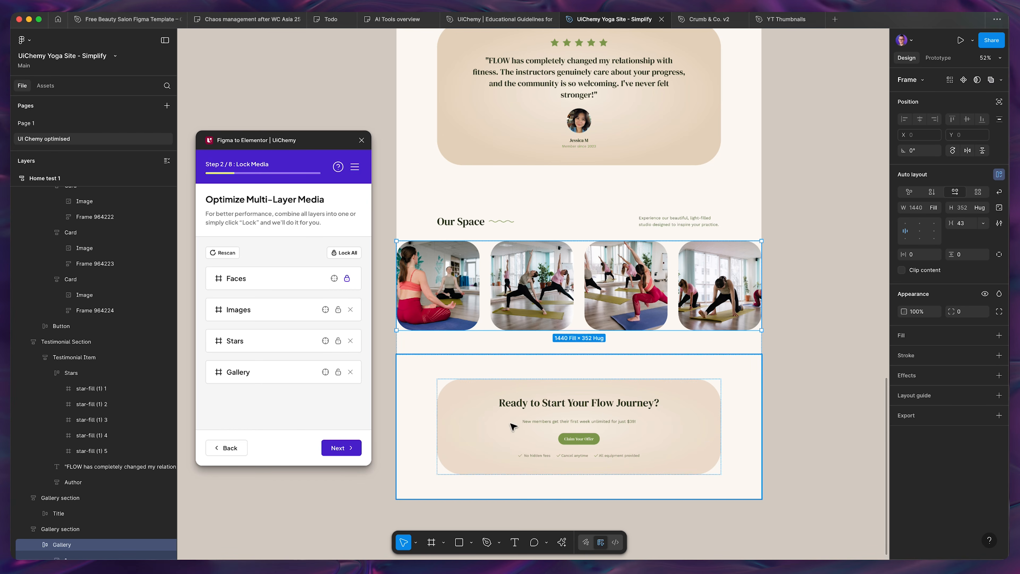
scroll(528, 392, up, 10)
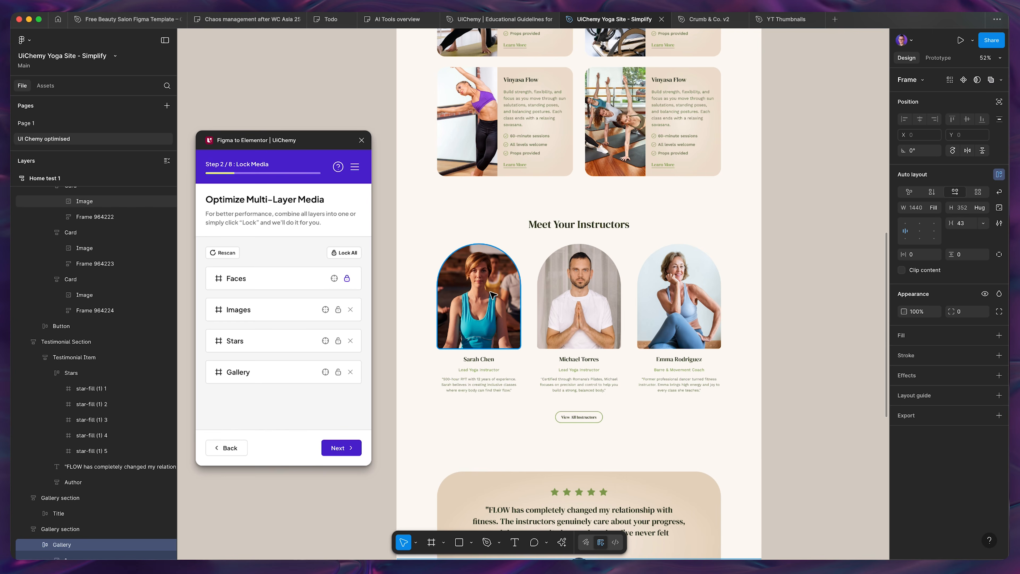
scroll(493, 295, up, 5)
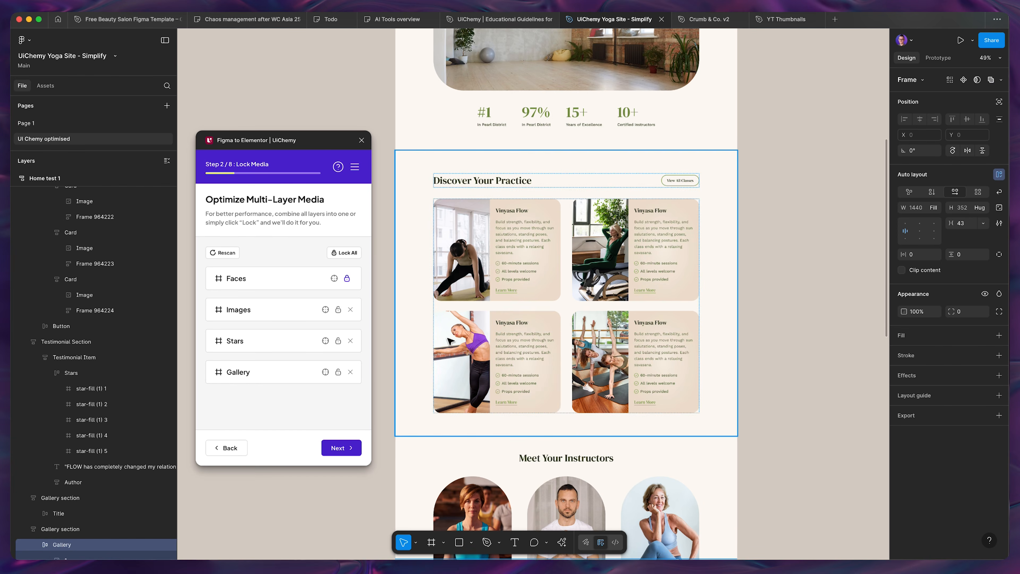
Continue past the Lock Media step, choose Manual Widget Tagging as the tagging mode and proceed to the Auto Layout step.
scroll(557, 367, up, 1)
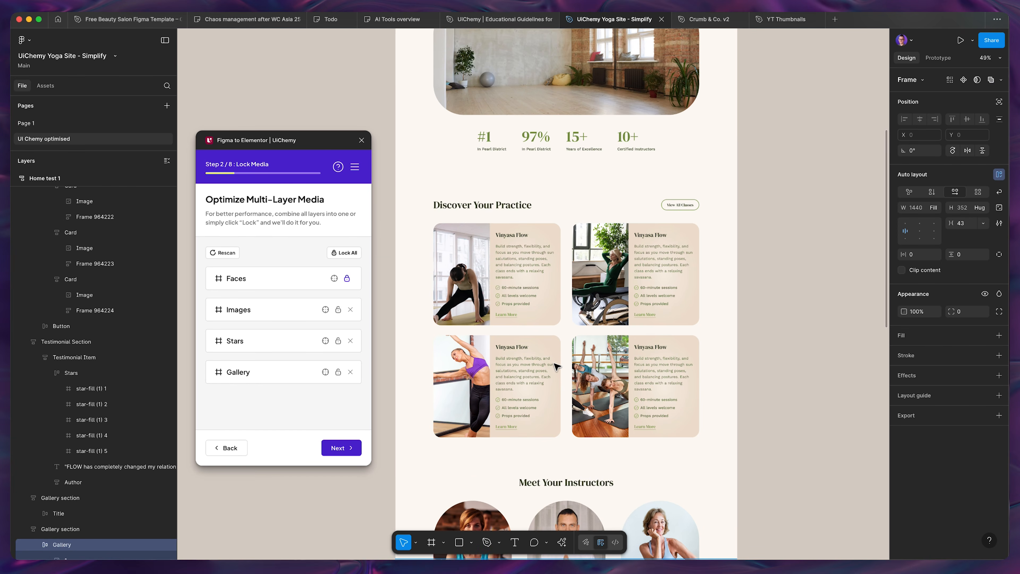
click(345, 450)
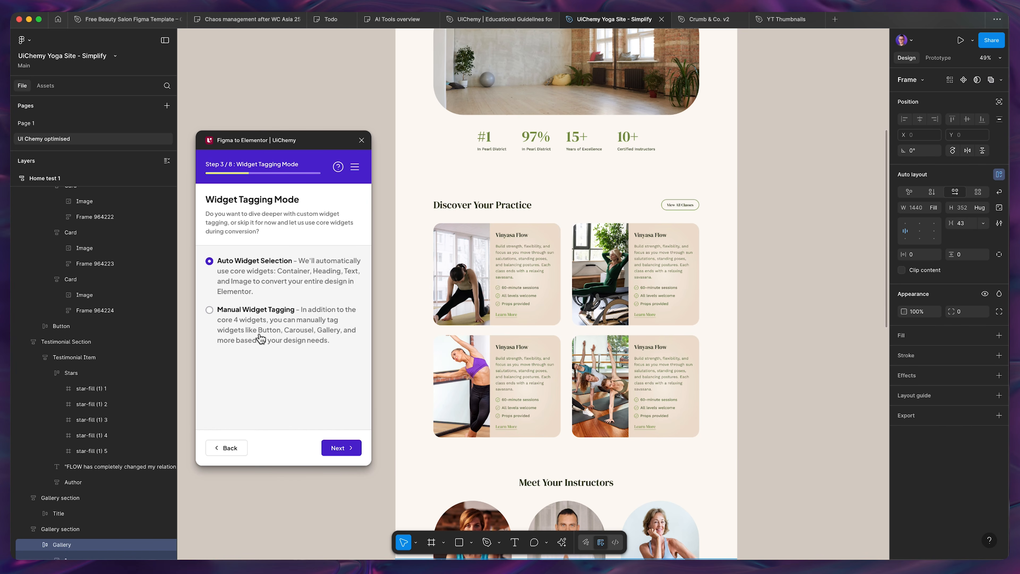
scroll(532, 321, up, 10)
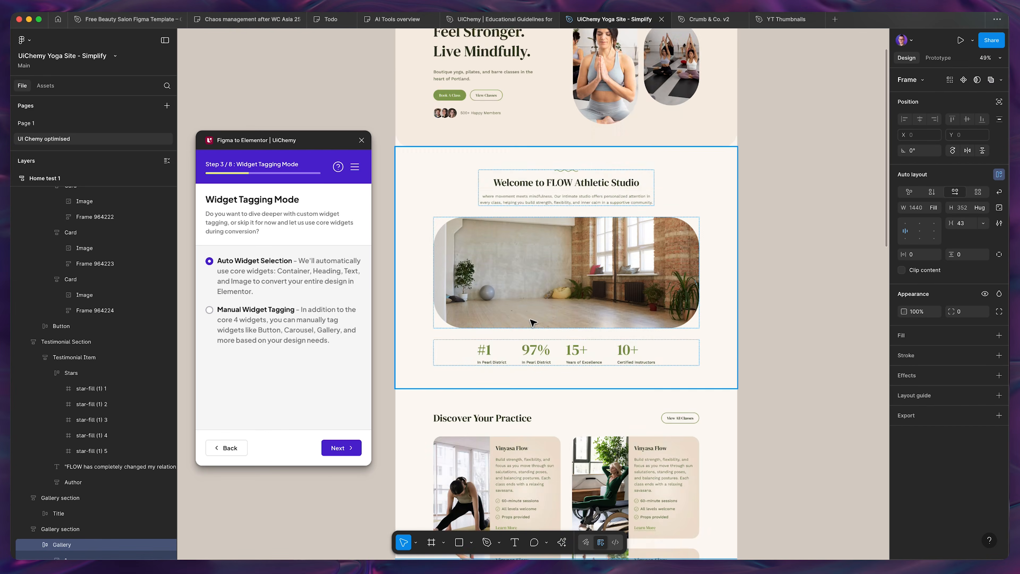
scroll(533, 323, up, 2)
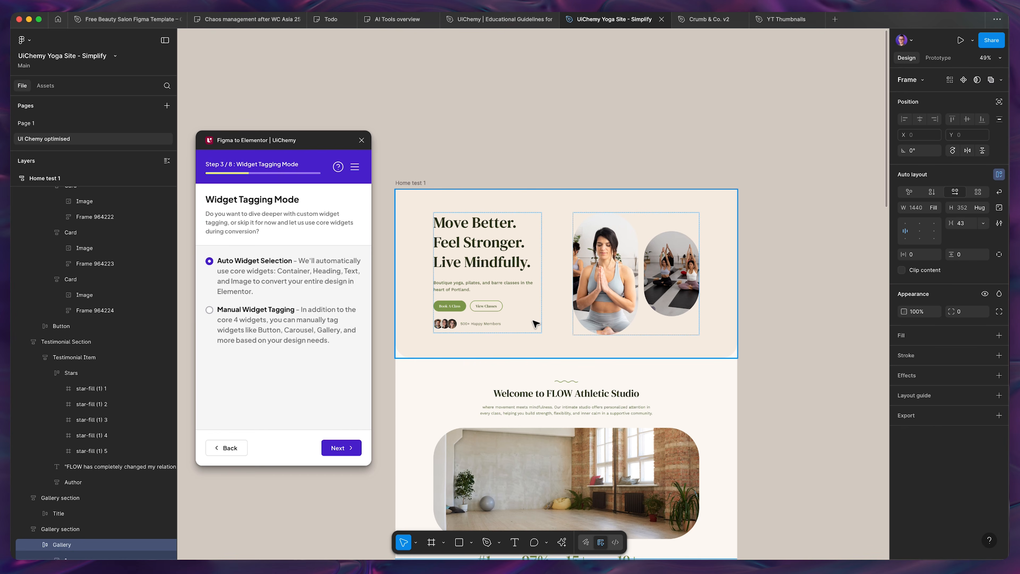
click(258, 332)
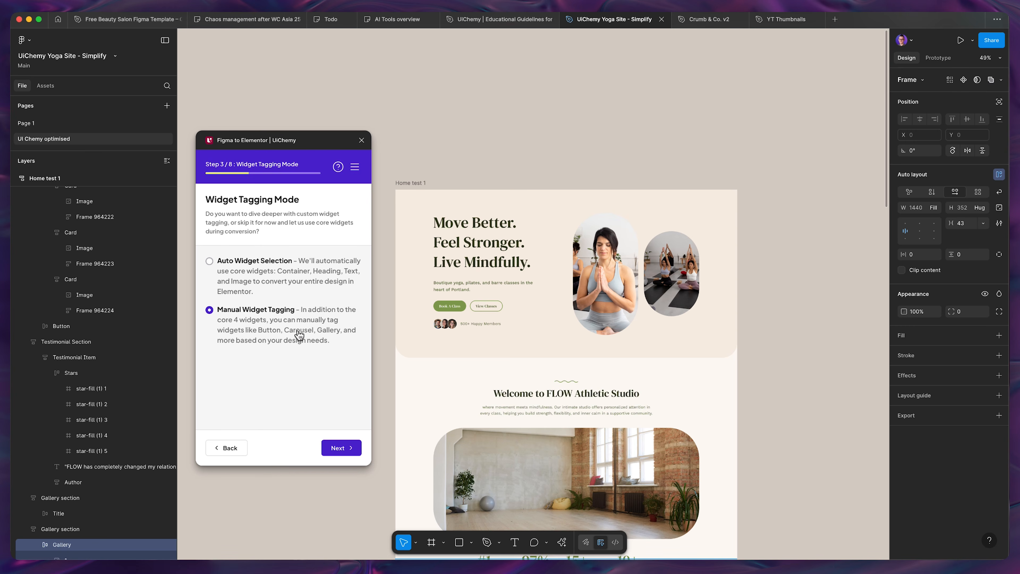
click(344, 449)
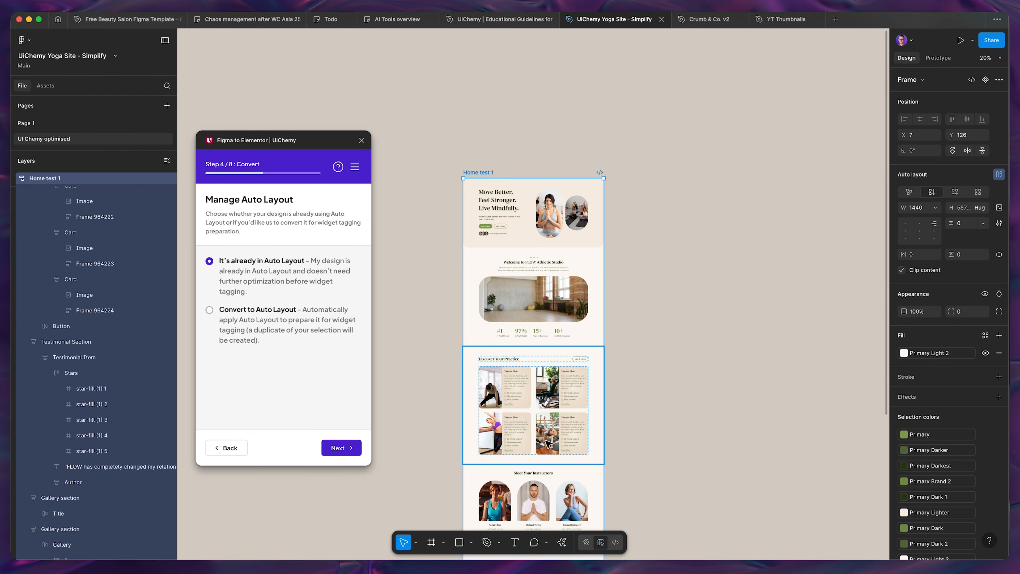
Keep the "It's already in Auto Layout" option for the Home test 1 frame and proceed to the Tagging step.
scroll(560, 438, up, 3)
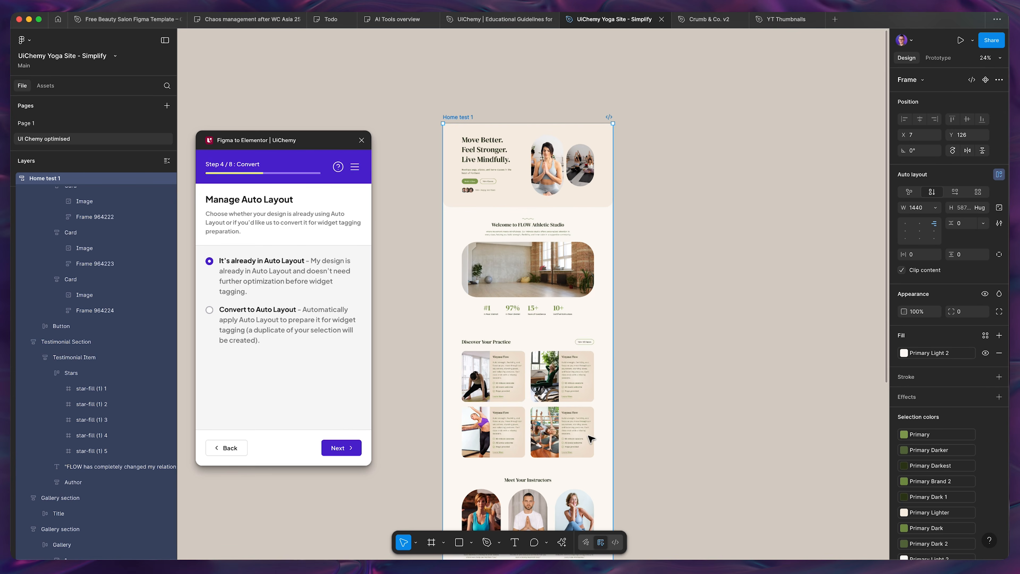
scroll(471, 412, up, 1)
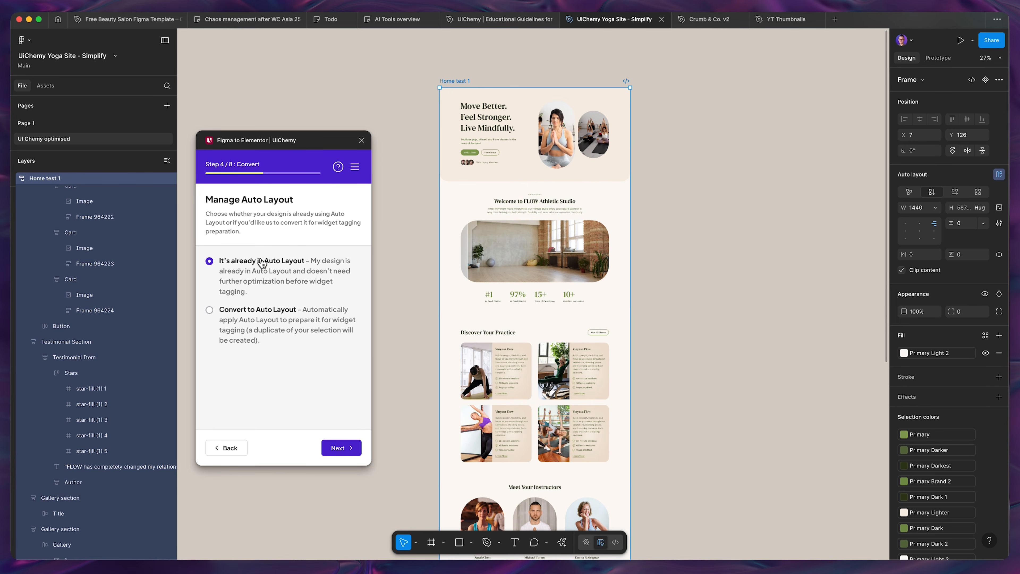
click(342, 448)
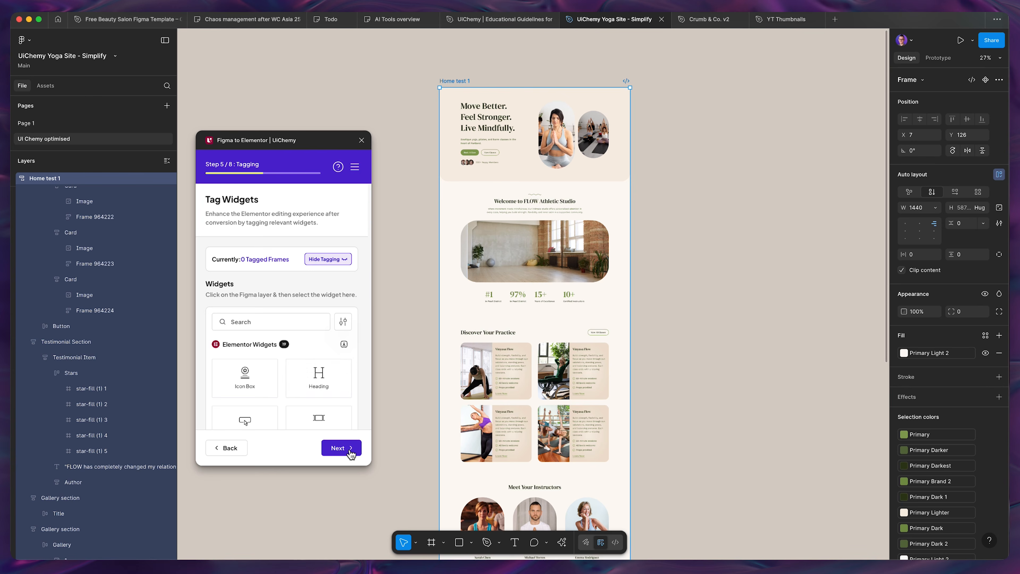
Tag the hero text "Move Better. Feel Stronger. Live Mindfully." as a Heading widget with the h1 tag and save it.
scroll(542, 263, up, 1)
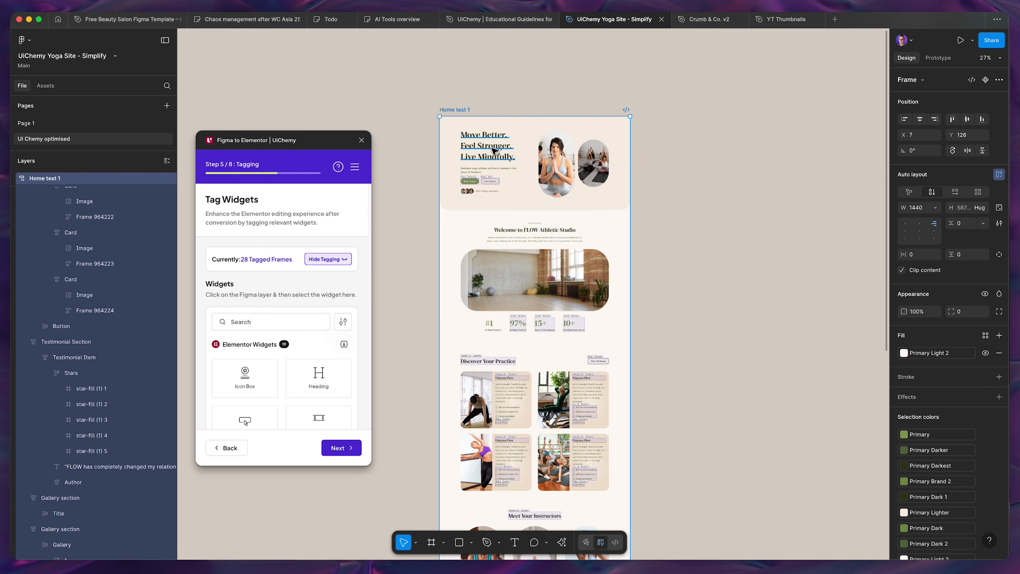
scroll(449, 153, up, 5)
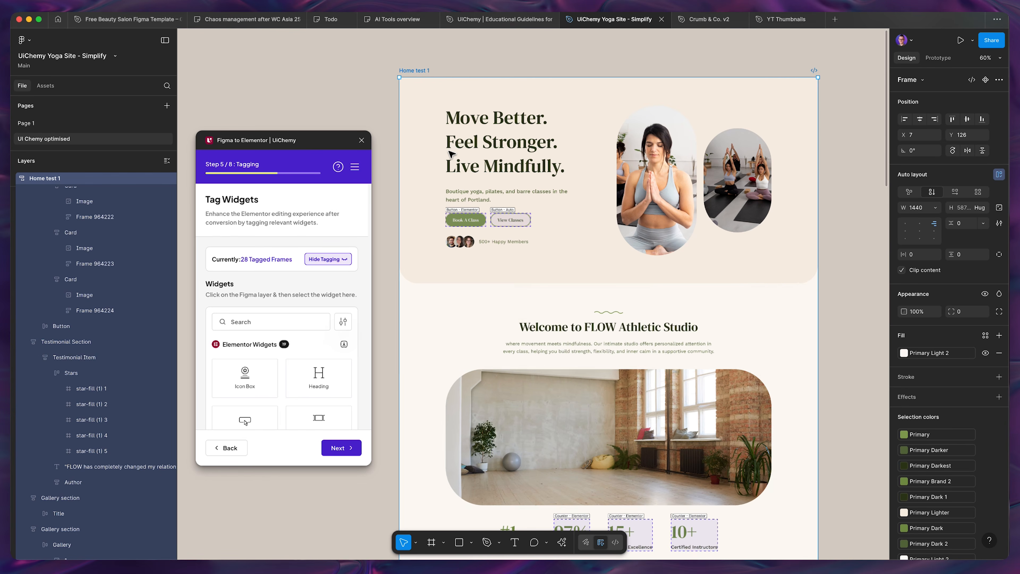
click(415, 337)
scroll(656, 407, down, 3)
scroll(649, 462, up, 5)
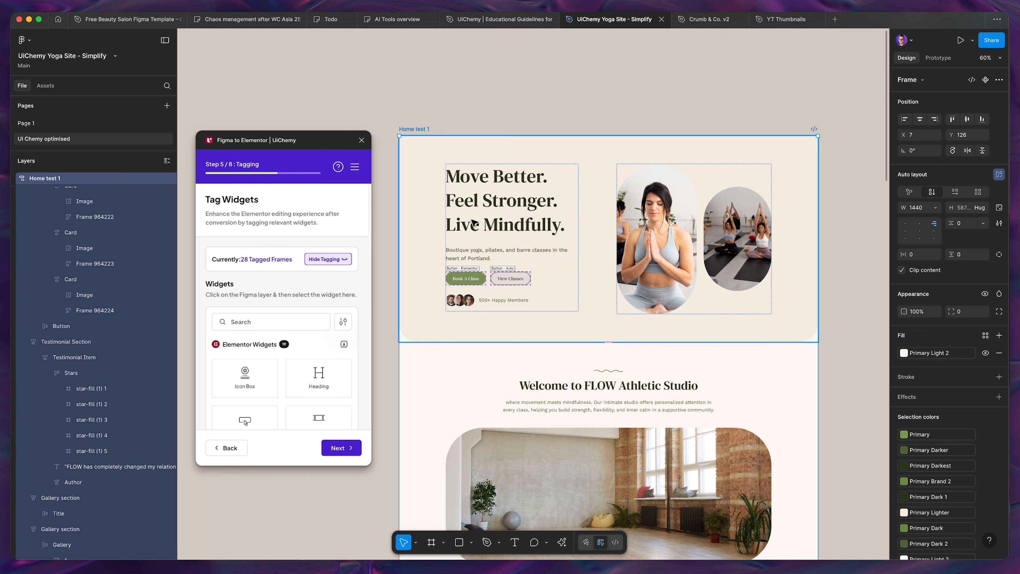
click(488, 211)
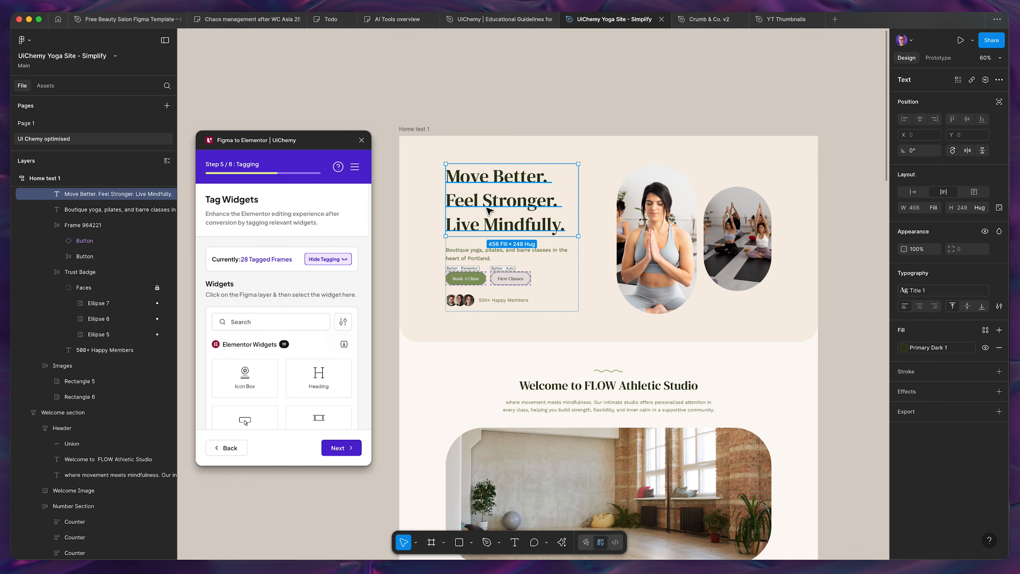
click(483, 259)
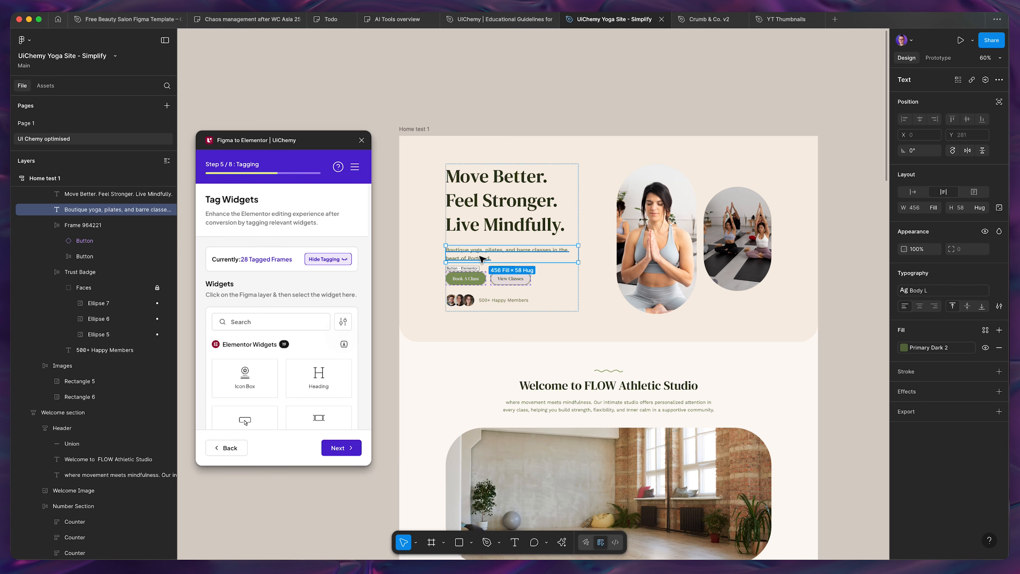
click(499, 214)
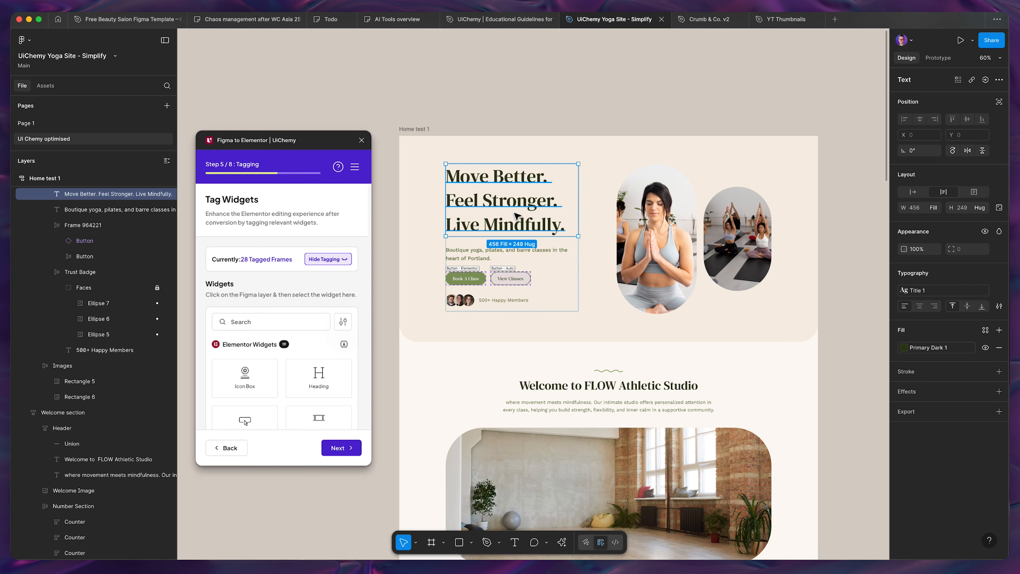
click(321, 383)
click(255, 268)
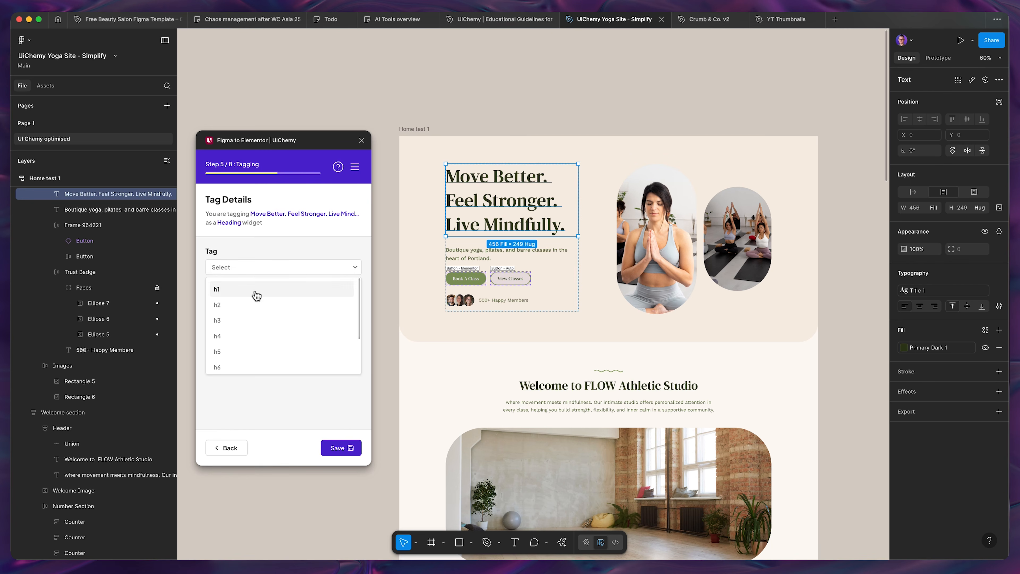
click(257, 293)
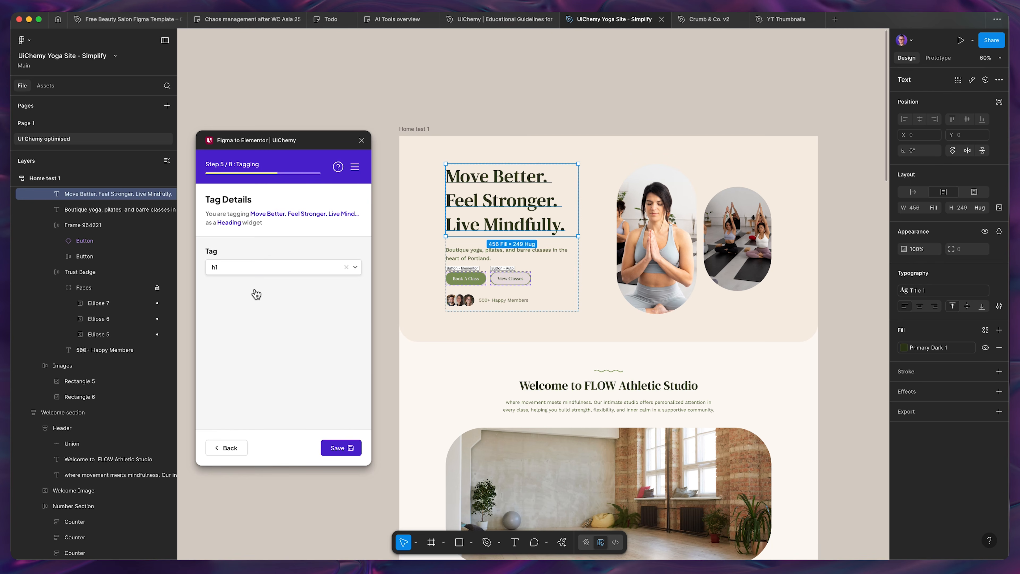
click(330, 445)
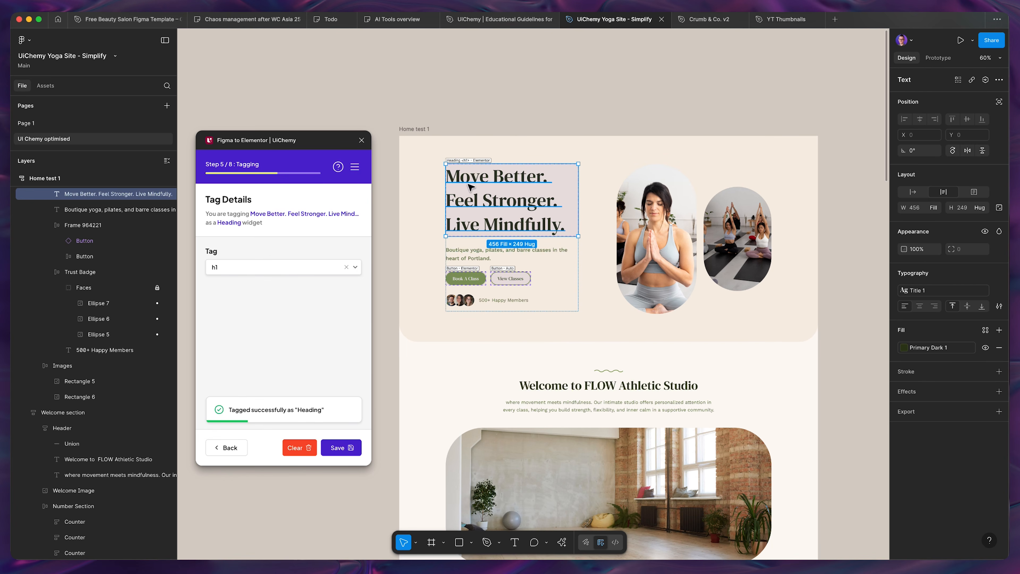
Tag the "Welcome to FLOW Athletic Studio" text as a Heading widget with the h2 tag and save it.
scroll(449, 159, up, 5)
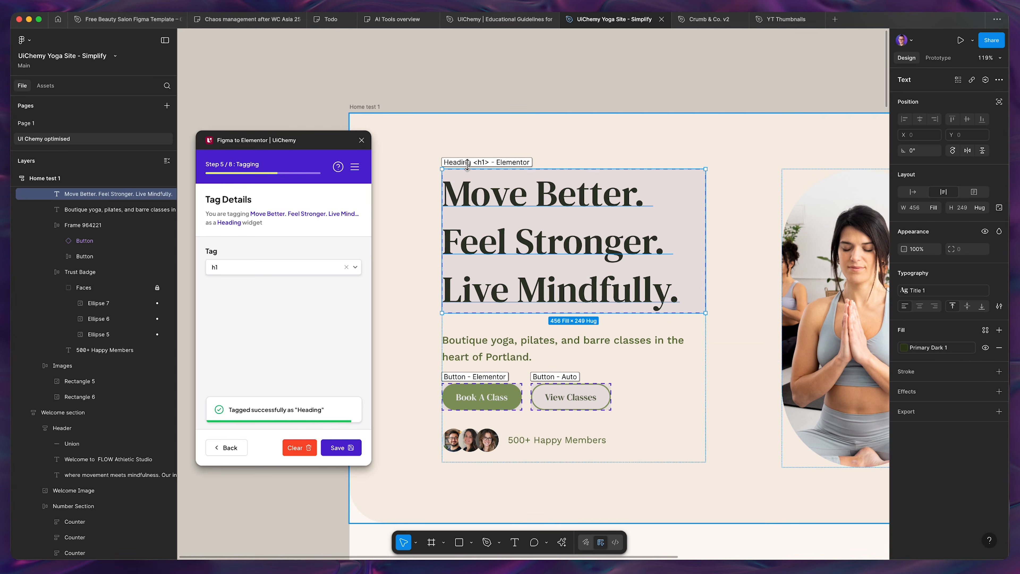
scroll(530, 267, down, 5)
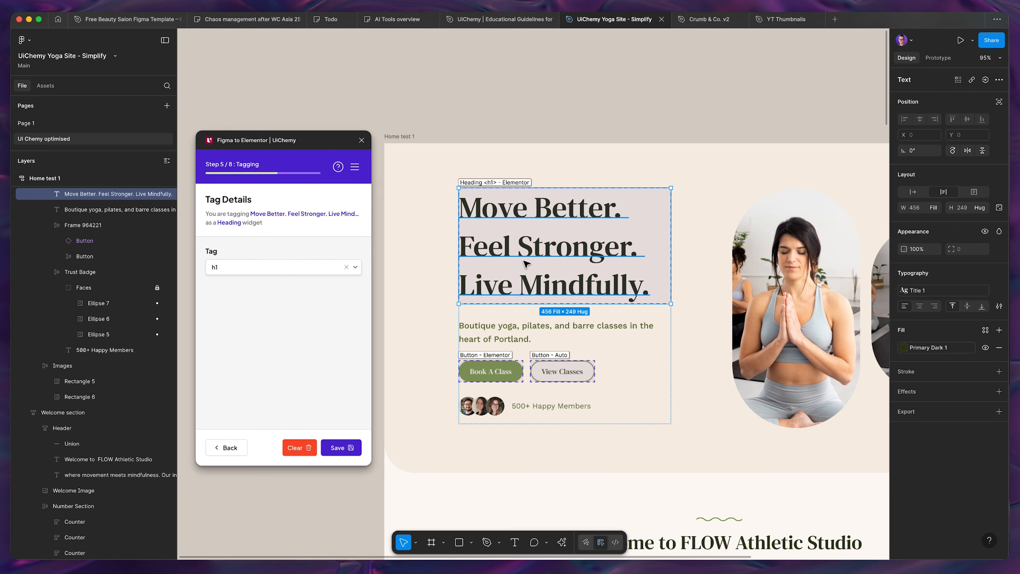
scroll(558, 264, down, 1)
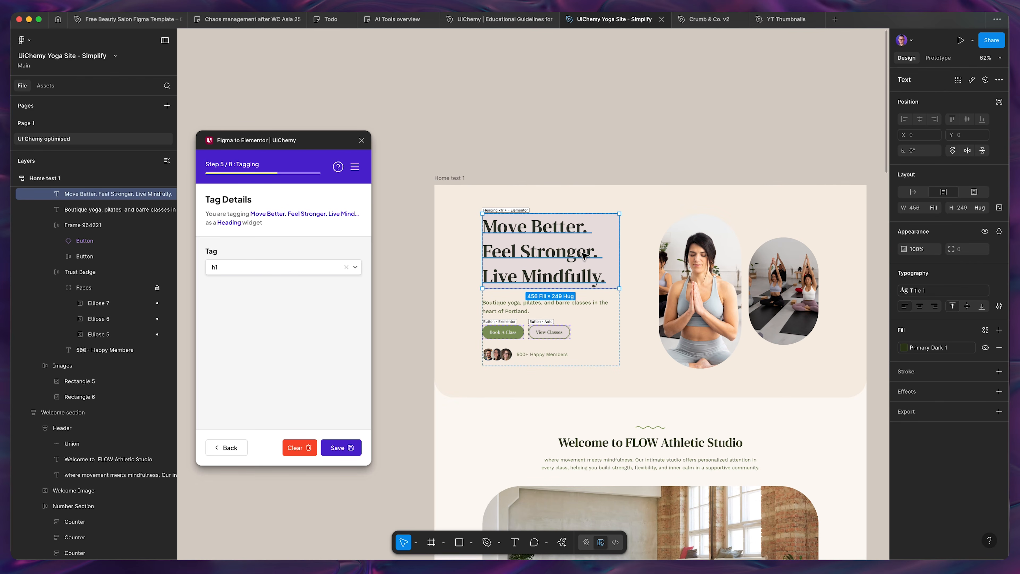
scroll(583, 255, down, 3)
click(595, 357)
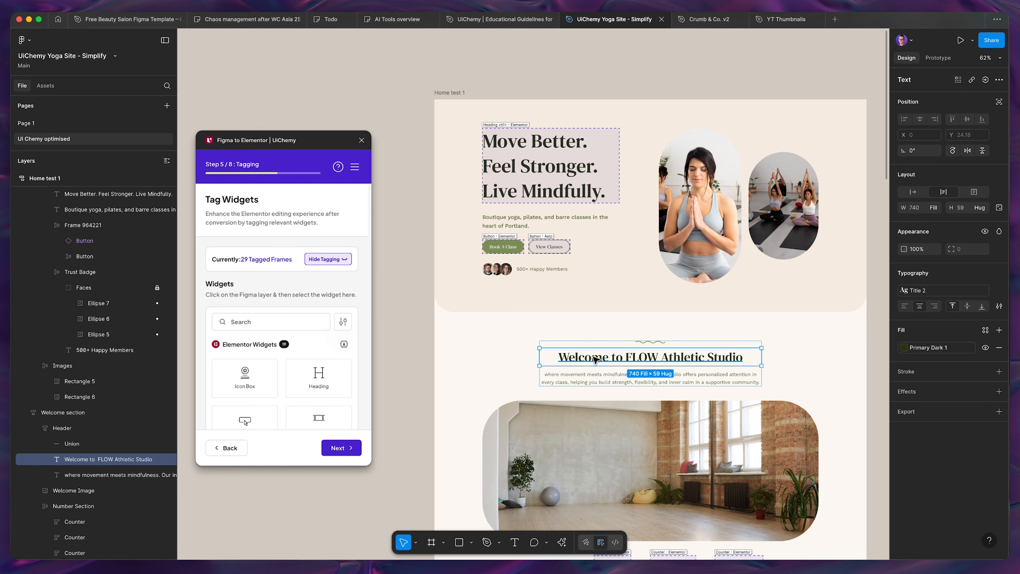
click(320, 384)
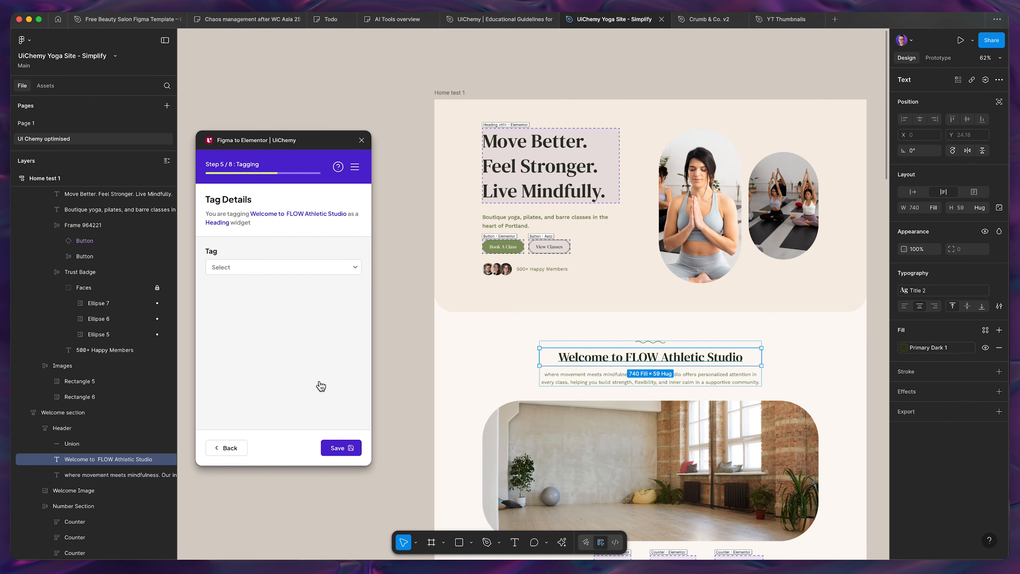
click(263, 268)
click(231, 304)
click(341, 447)
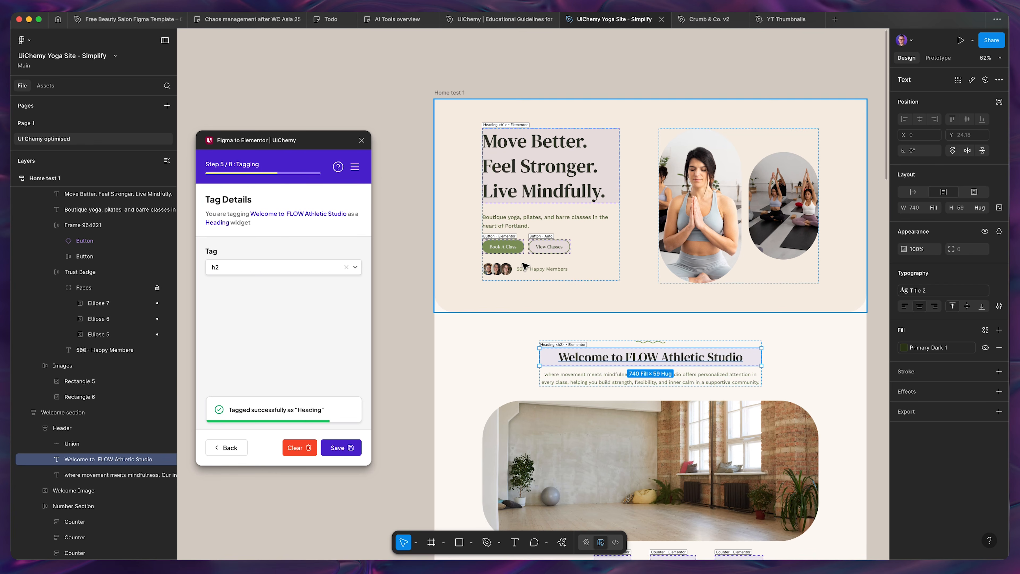
Select the #1 In Pearl District counter frame below the welcome image and assign it the Elementor Counter widget, searching for "count".
scroll(607, 281, down, 3)
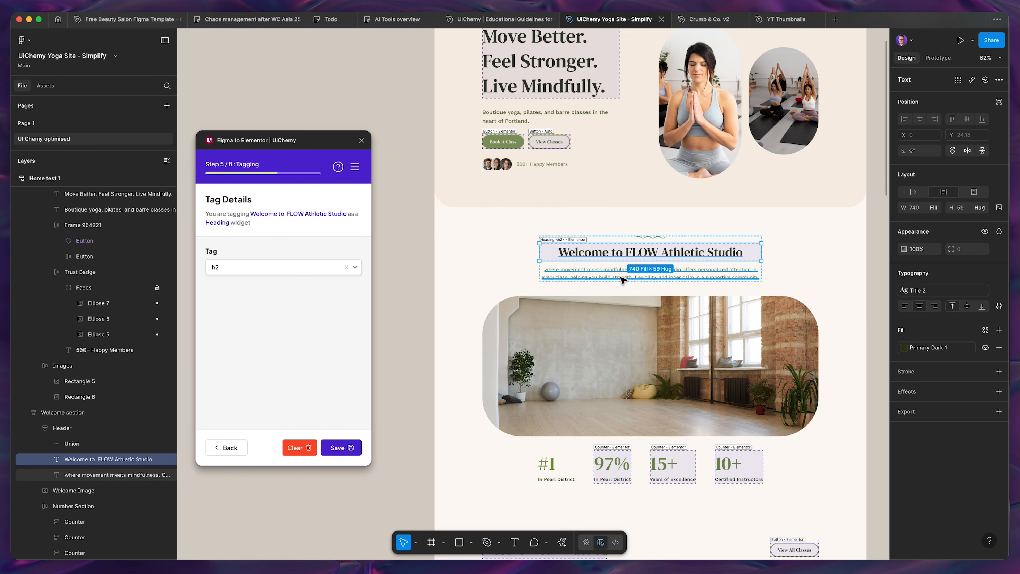
scroll(666, 338, down, 3)
scroll(633, 458, up, 6)
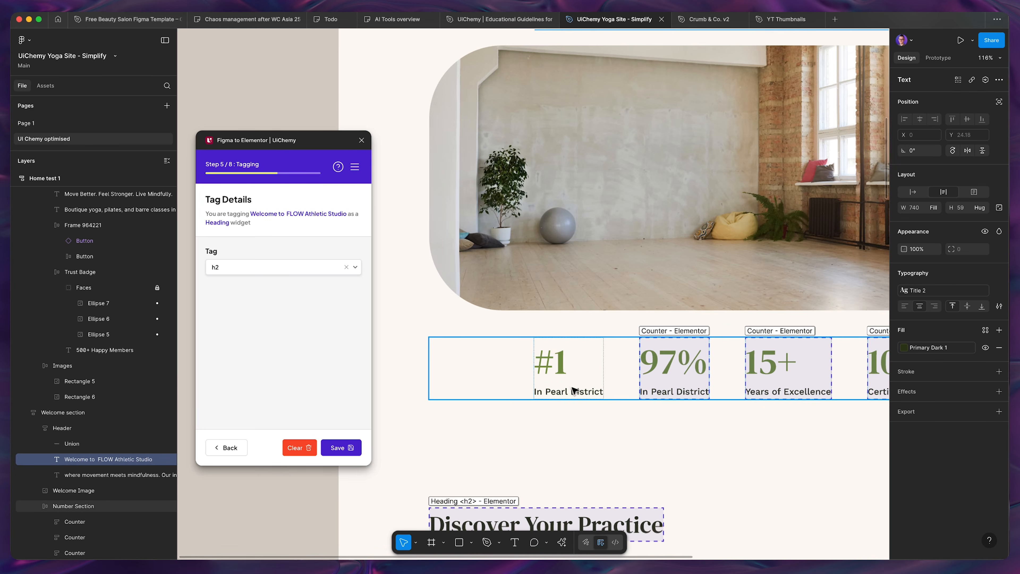
click(561, 376)
scroll(574, 380, down, 3)
scroll(591, 398, up, 6)
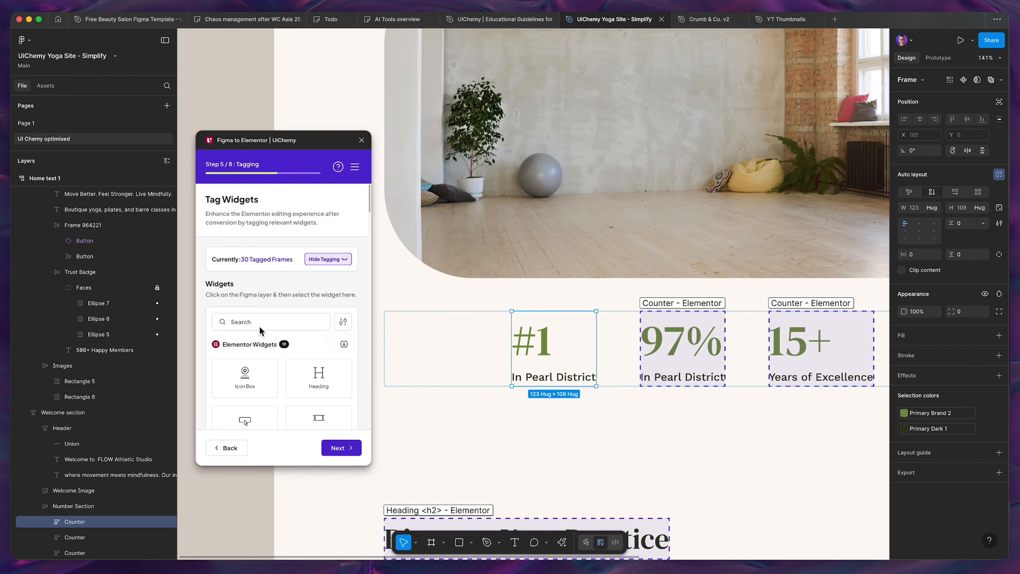
scroll(583, 351, down, 3)
scroll(583, 351, up, 3)
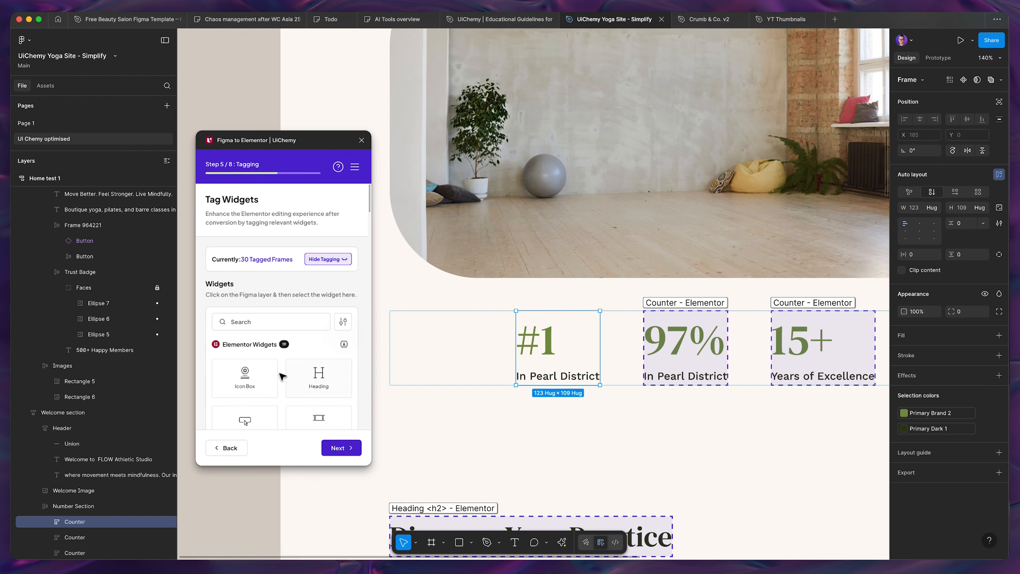
click(254, 321)
text(count)
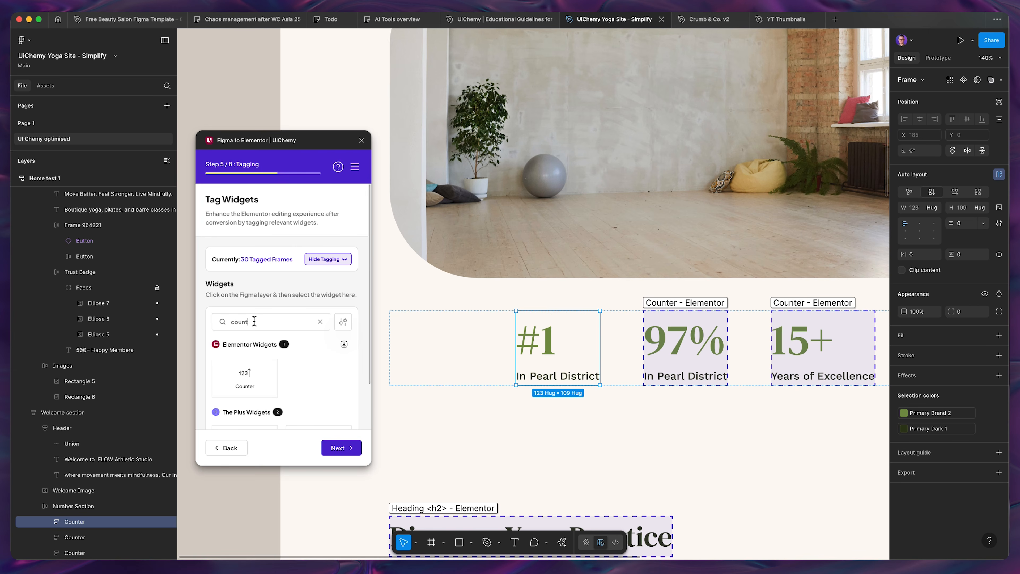
click(245, 381)
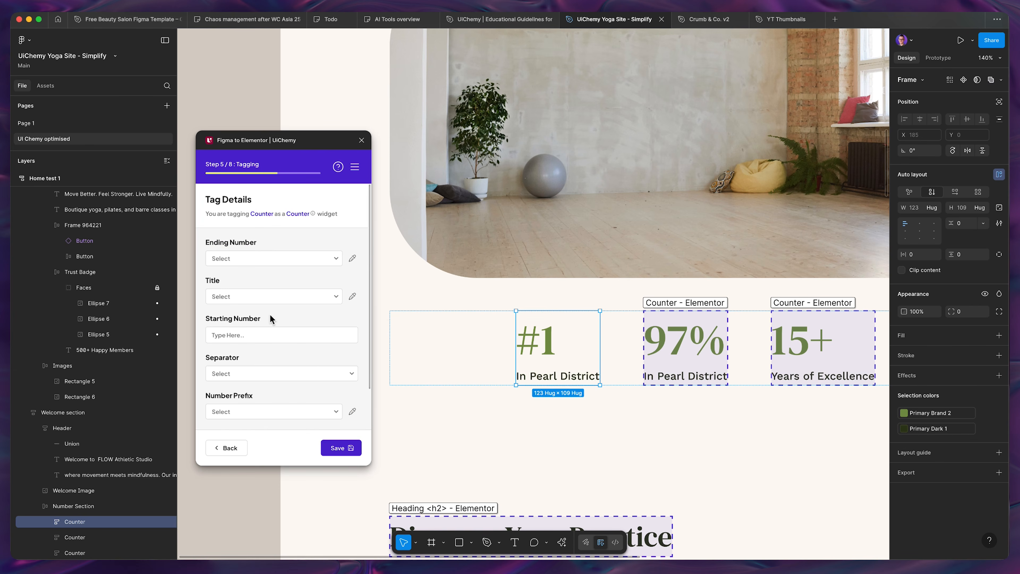
Map the #1 counter's ending number to the "1" layer and its title to "In Pearl District", with a starting number of 0.
click(261, 262)
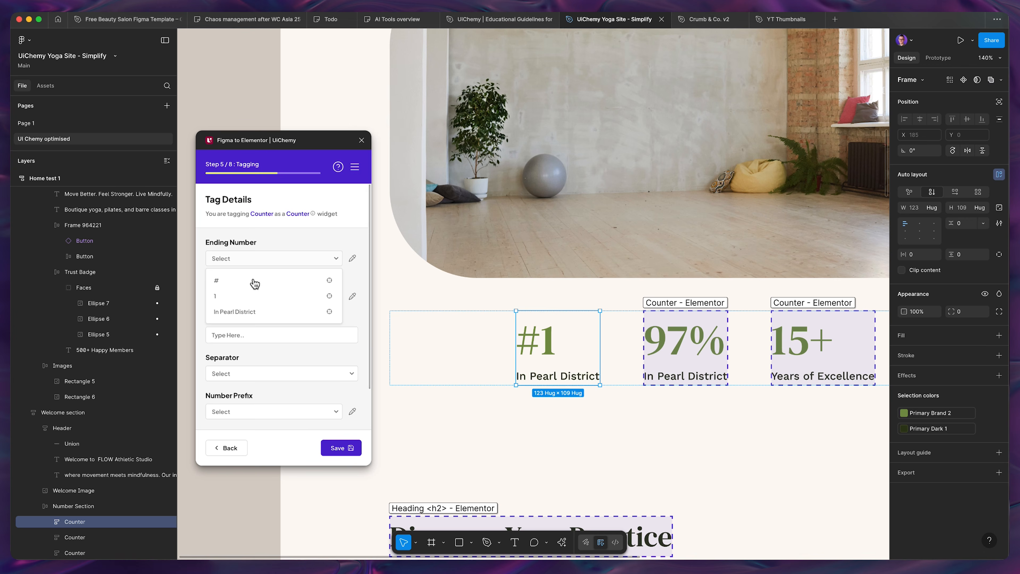
click(254, 299)
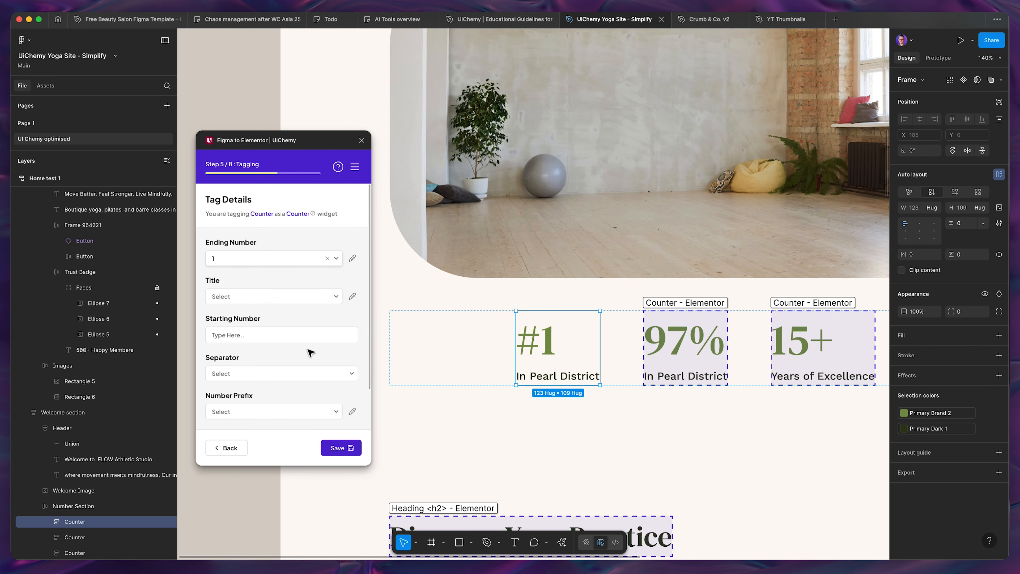
click(243, 298)
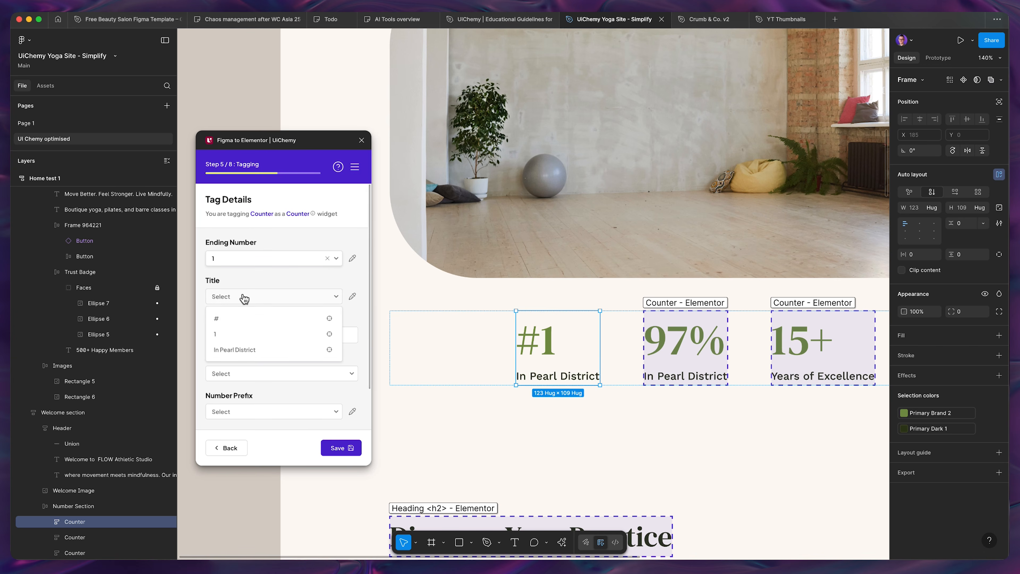
click(252, 350)
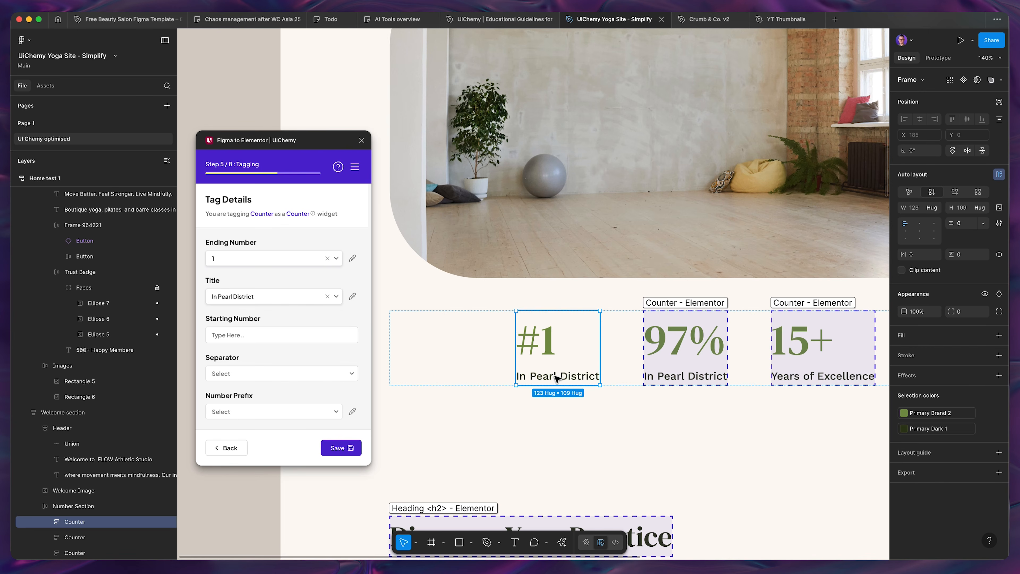
click(259, 333)
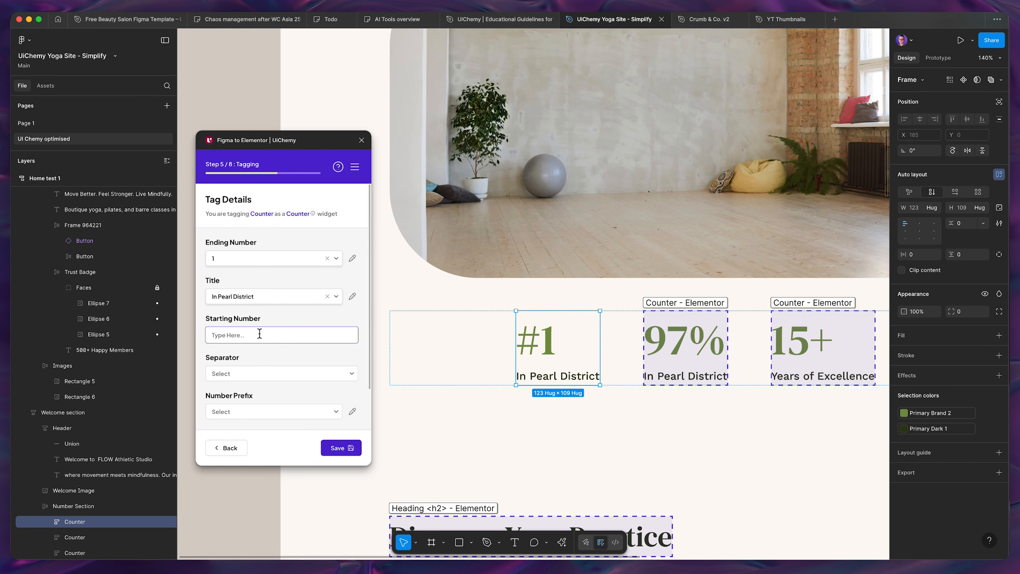
text(0)
click(263, 357)
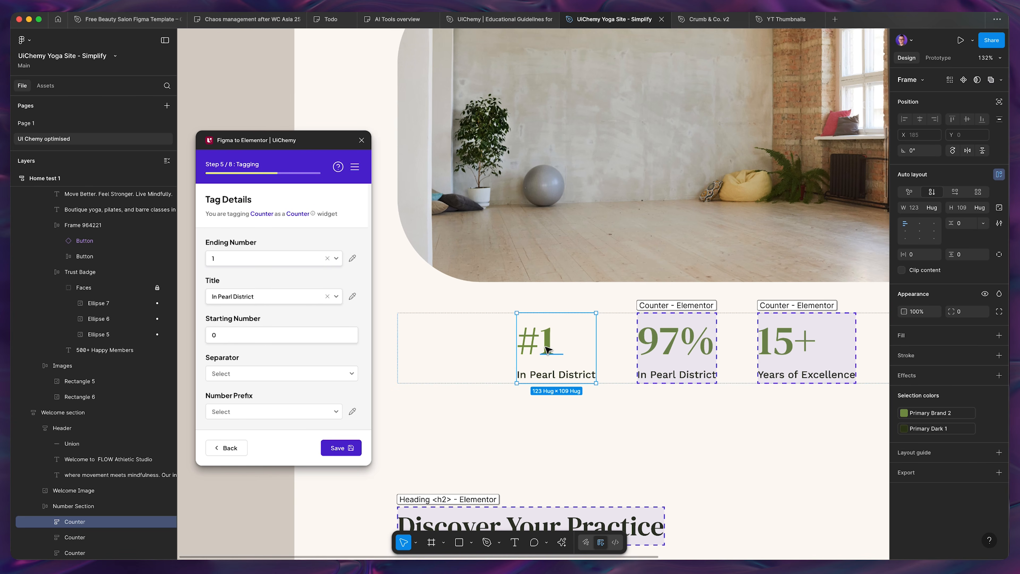
Map the #1 counter's number prefix to the "#" layer and save the Counter tag.
scroll(546, 351, right, 3)
scroll(239, 328, down, 2)
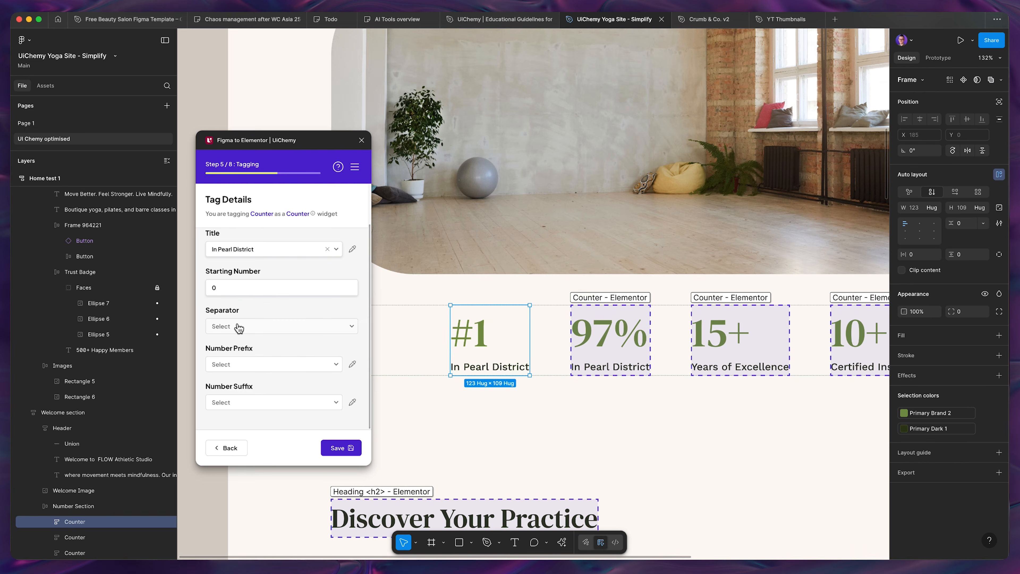
click(255, 365)
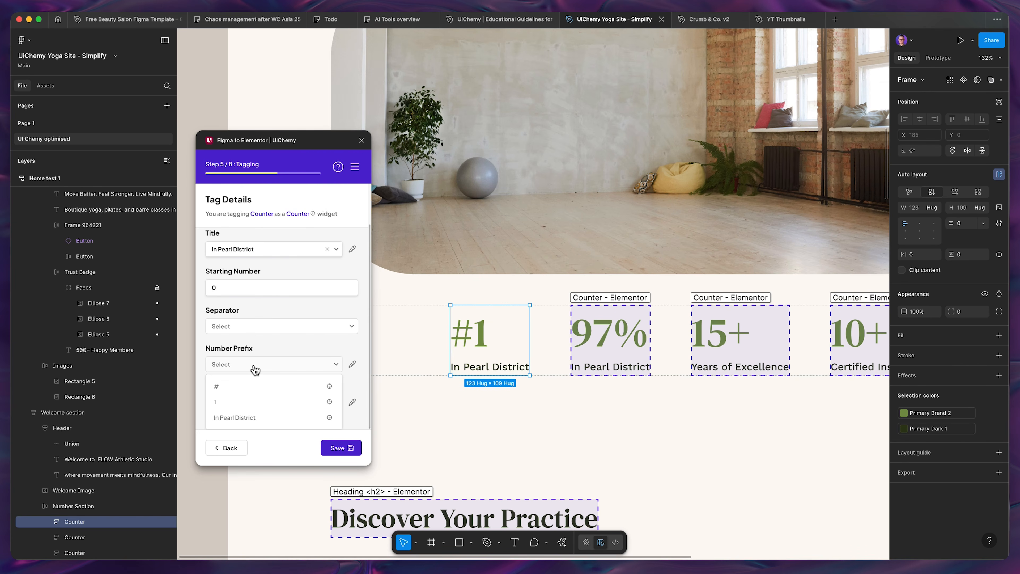
click(251, 388)
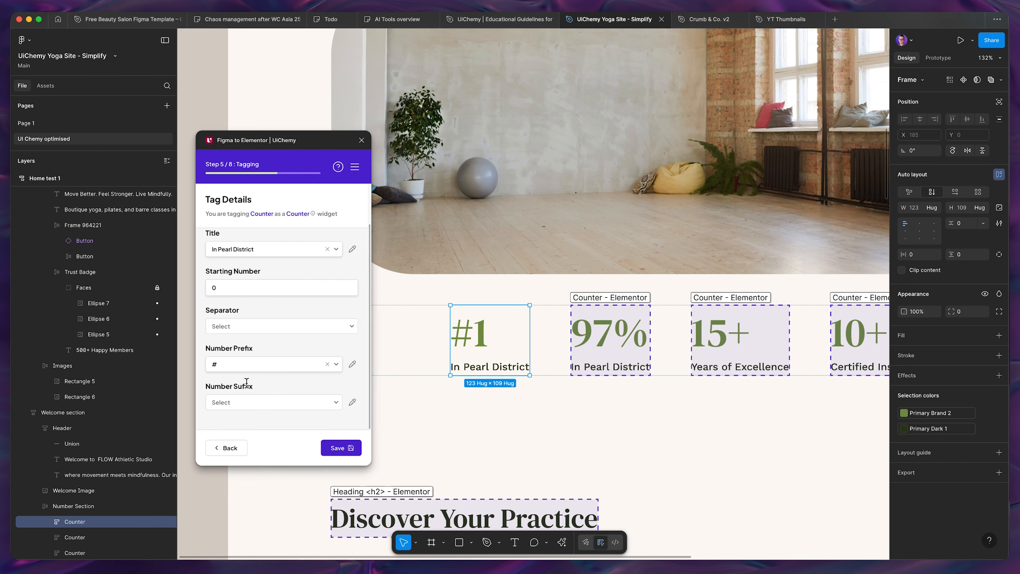
click(338, 447)
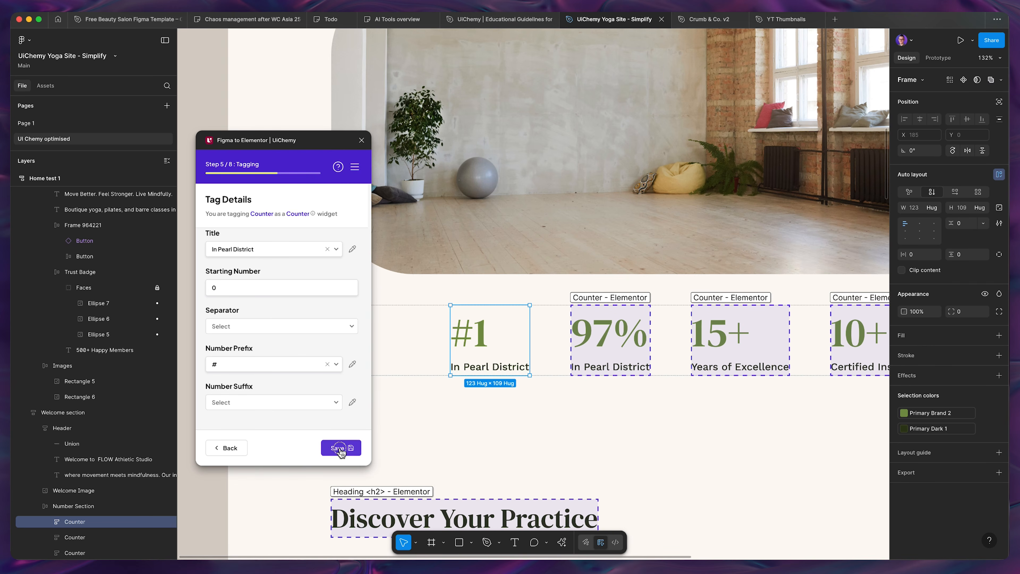
Select the Check List frame in the first Vinyasa Flow card and assign it the Elementor Icon List widget, searching for "icon".
scroll(480, 359, down, 5)
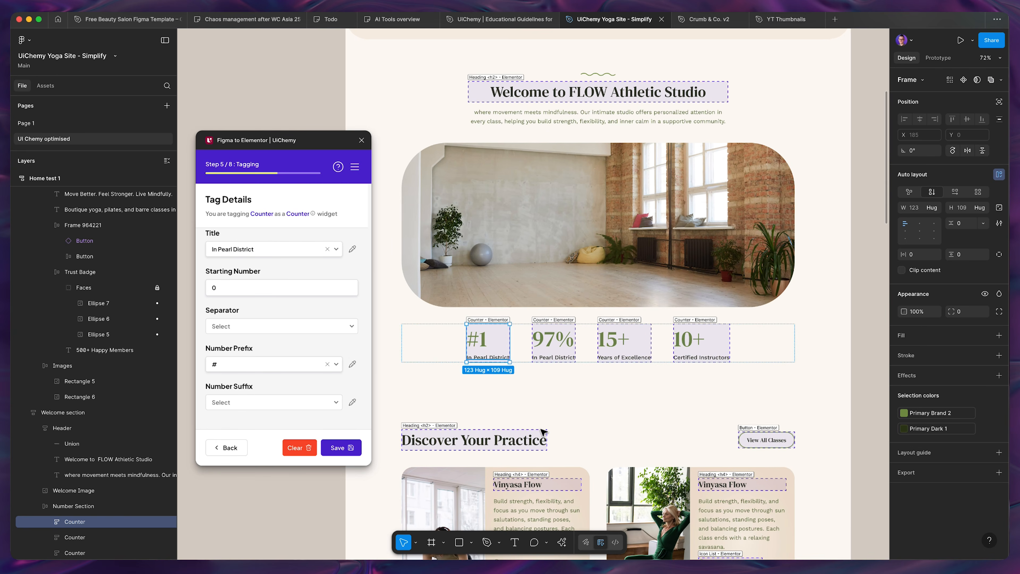
scroll(492, 346, up, 2)
scroll(496, 348, down, 6)
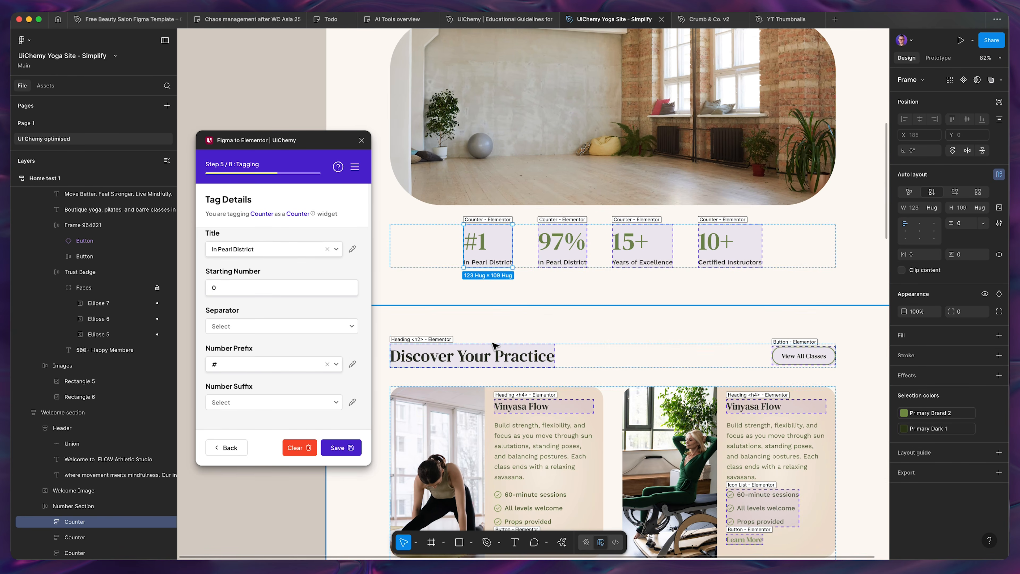
scroll(516, 392, up, 5)
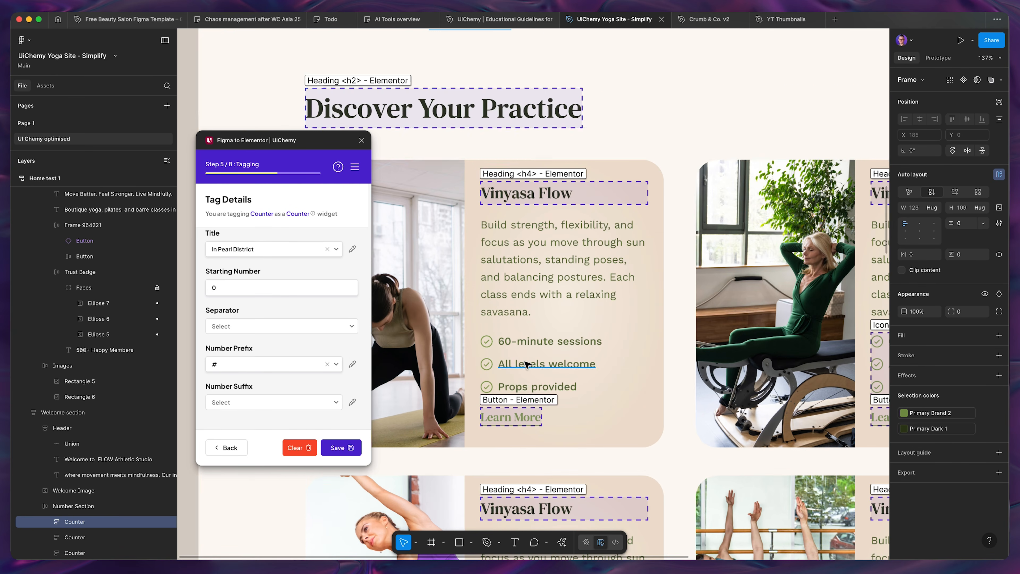
scroll(518, 341, down, 2)
click(513, 342)
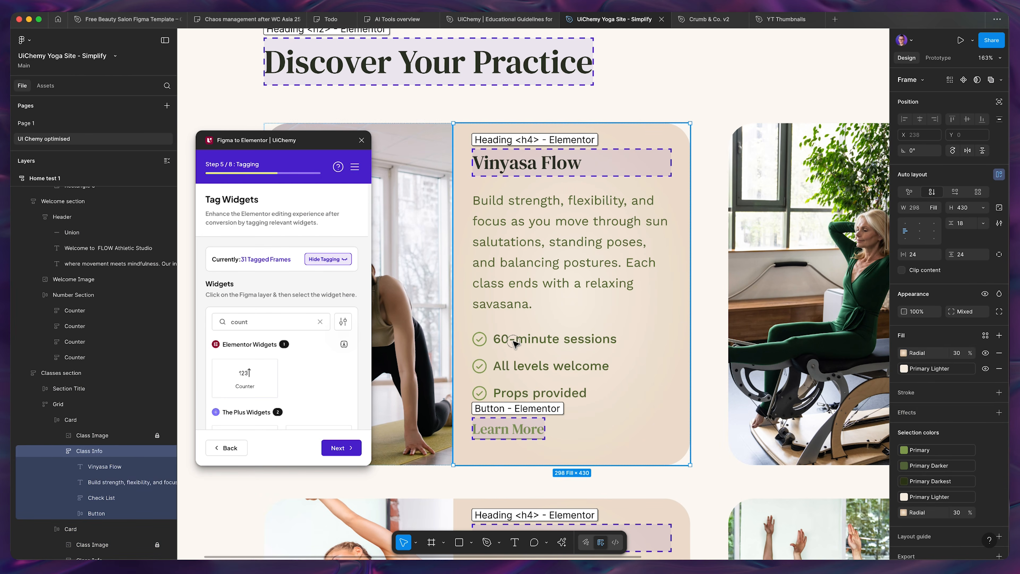
double_click(515, 343)
scroll(520, 343, down, 1)
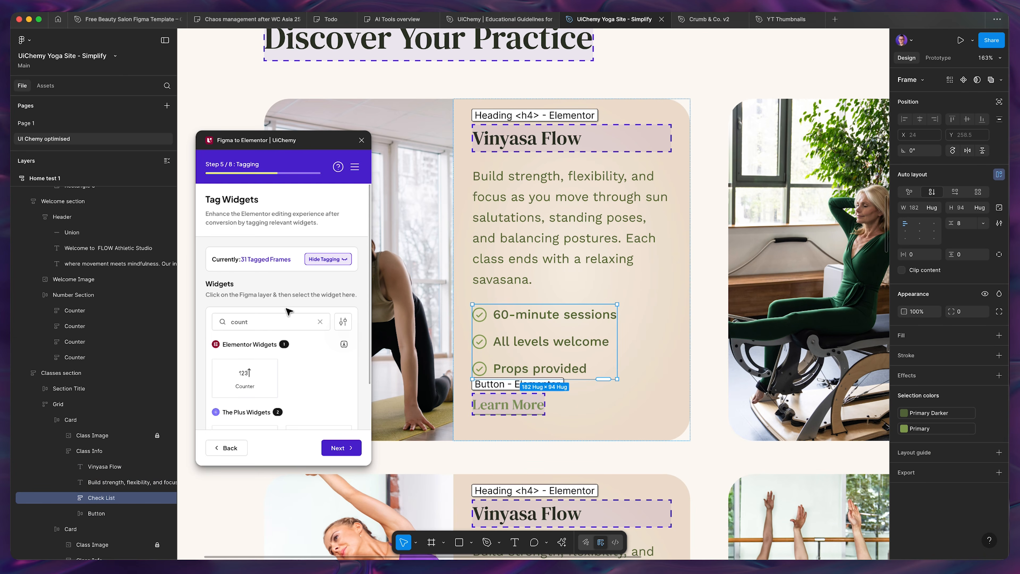
double_click(276, 317)
text(ico)
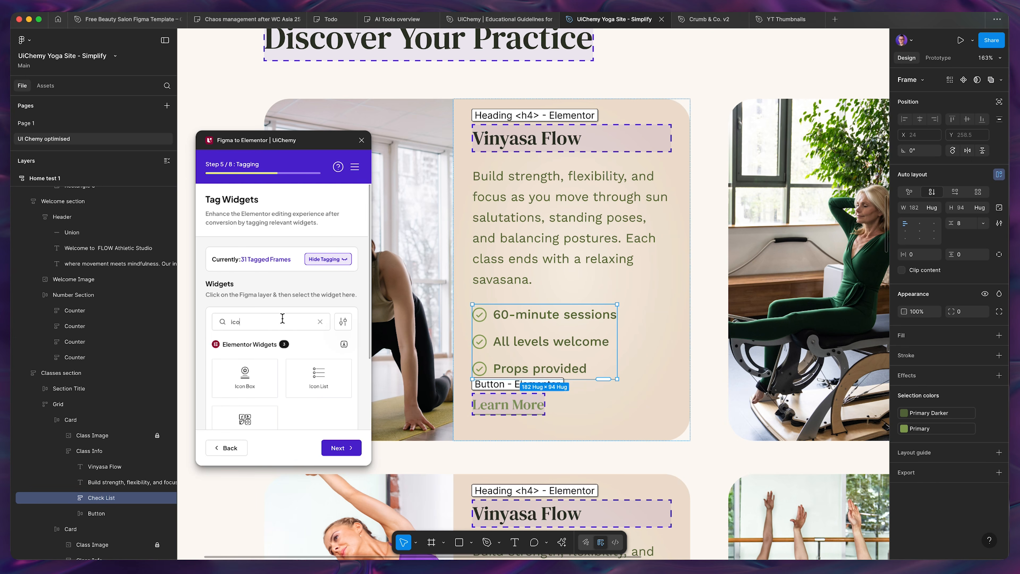
scroll(273, 392, down, 3)
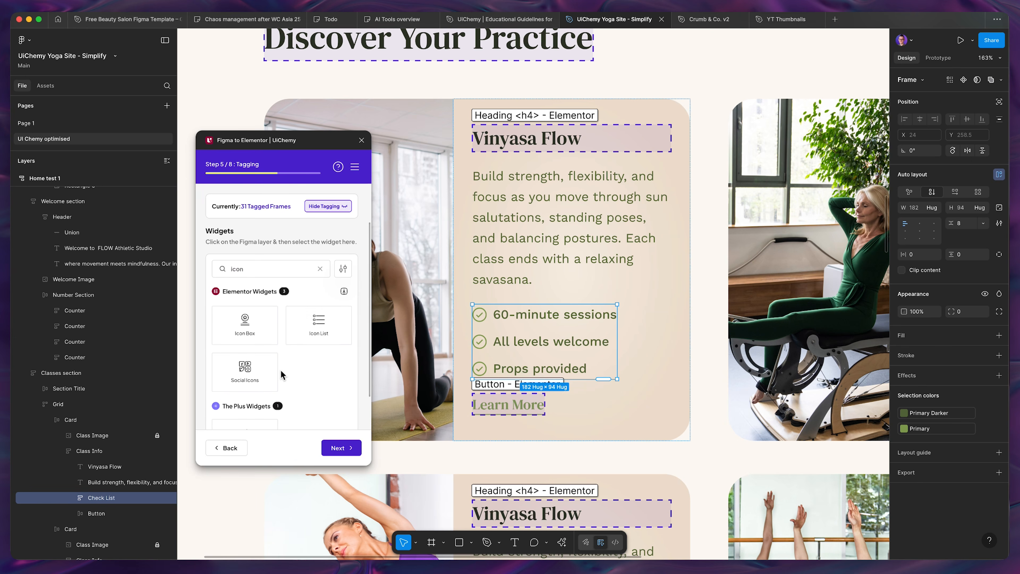
click(326, 328)
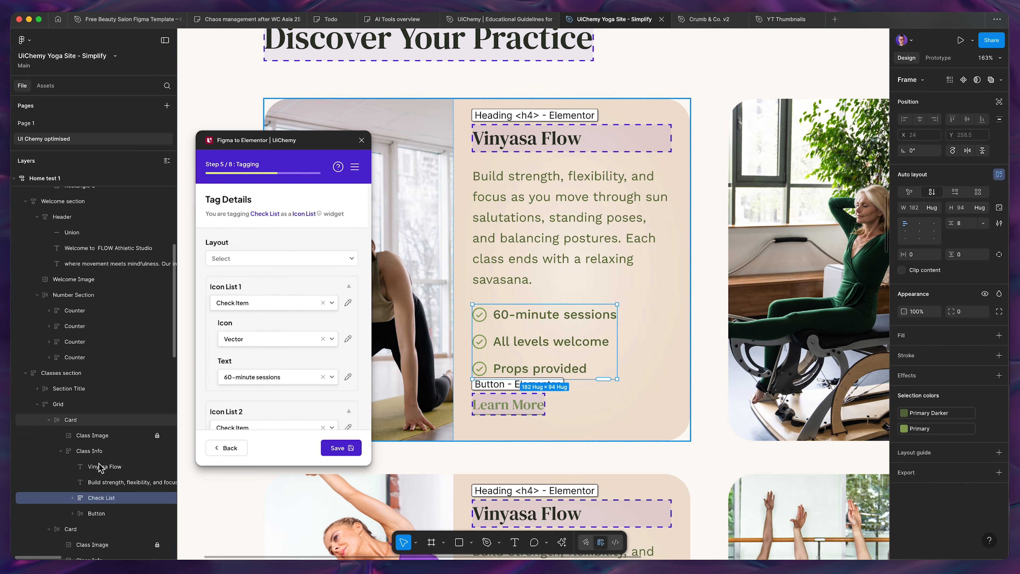
Check the Icon List entries against the Check List's nested item, vector and text layers, and save the Icon List tag.
scroll(80, 467, down, 2)
click(72, 461)
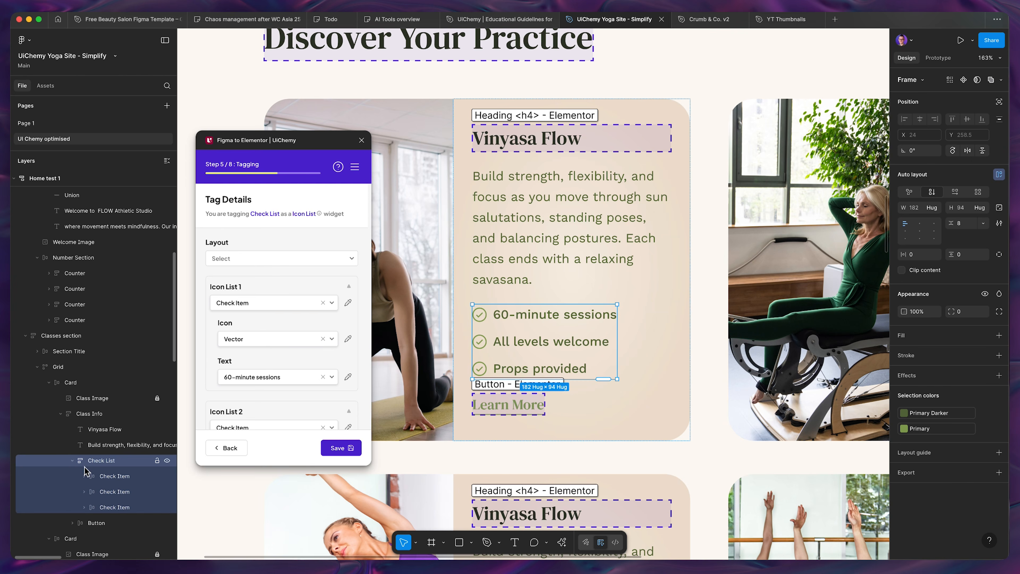
scroll(246, 306, down, 2)
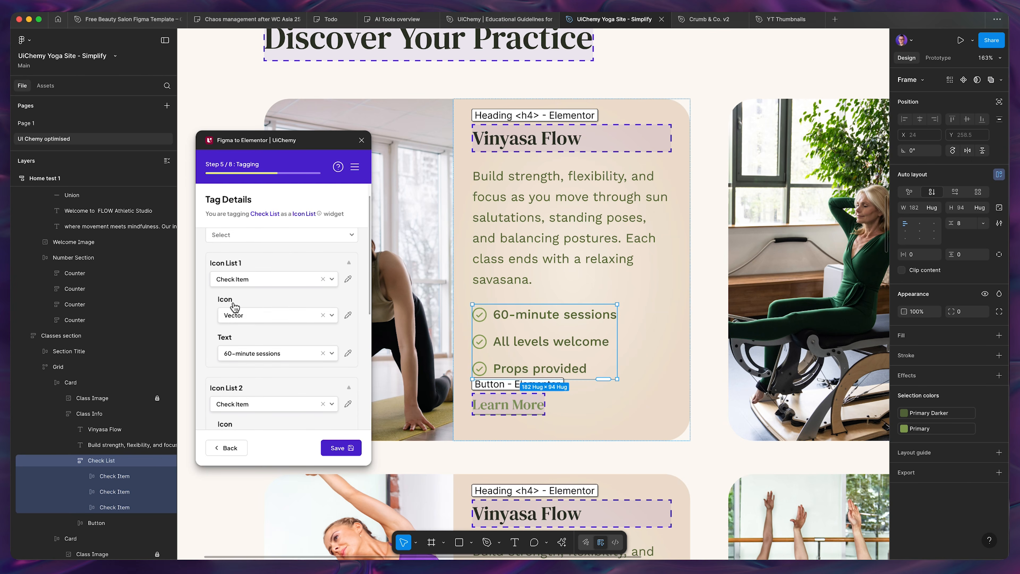
click(83, 476)
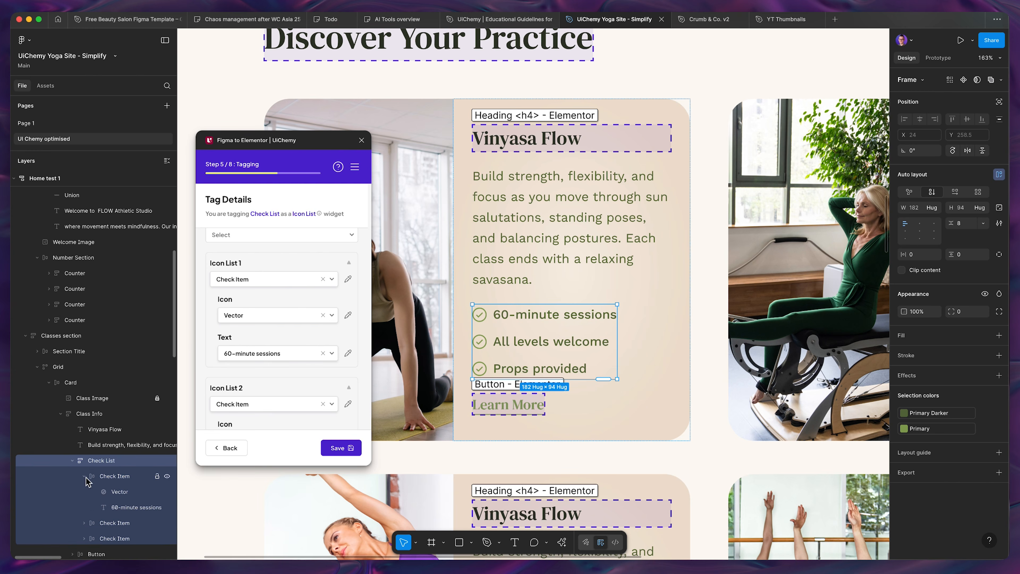
scroll(105, 480, down, 1)
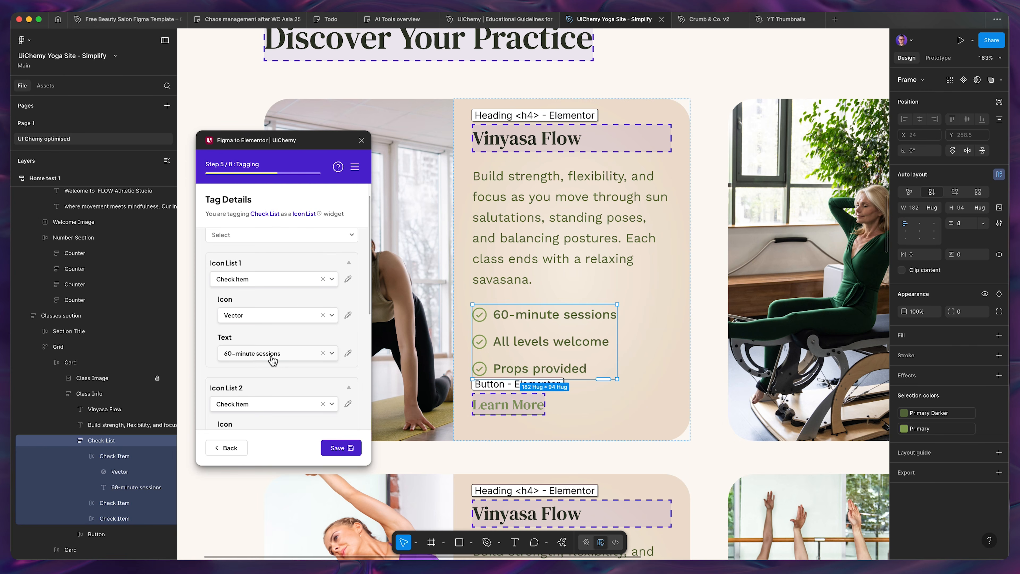
scroll(273, 361, down, 1)
scroll(273, 361, down, 10)
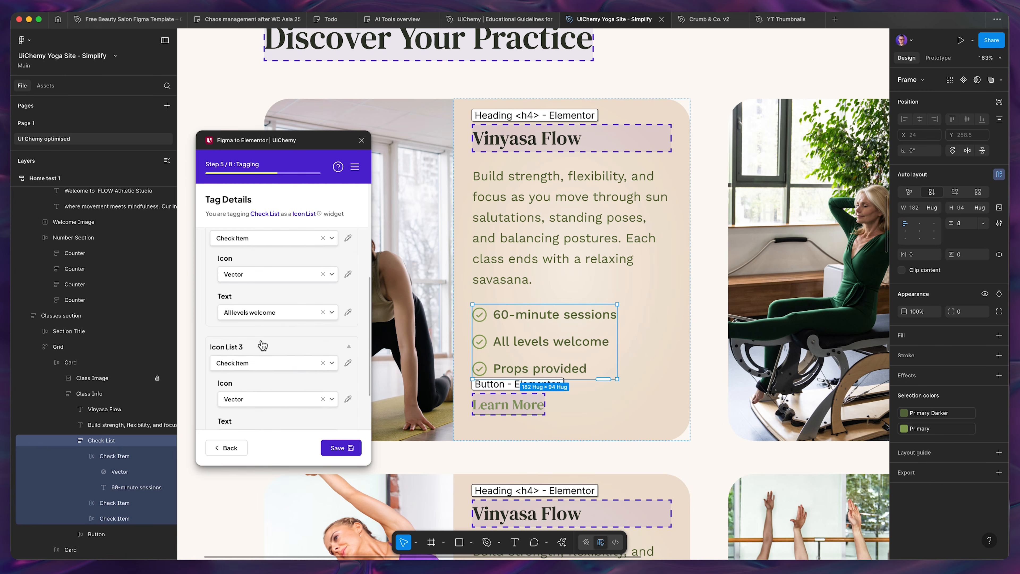
click(343, 451)
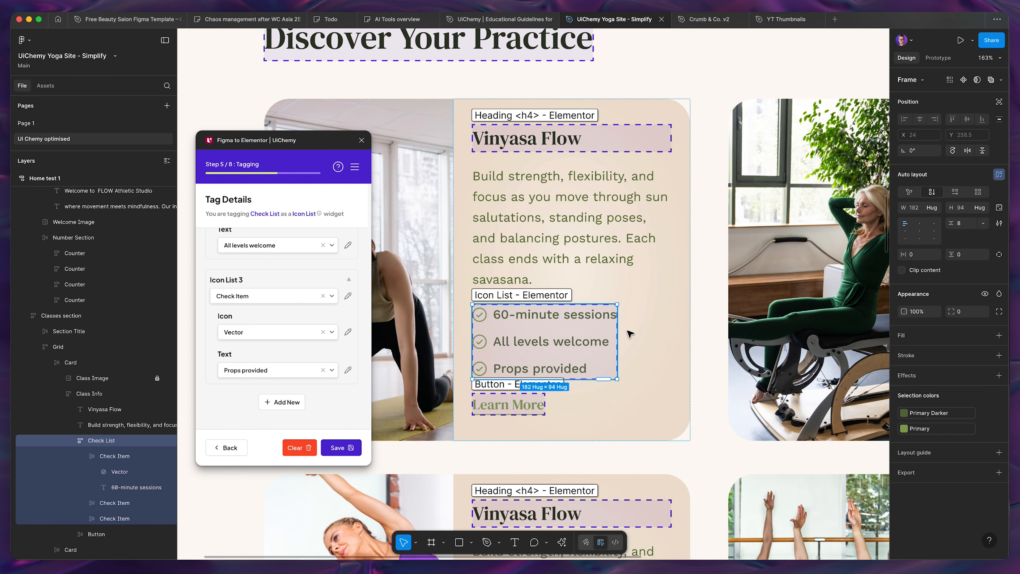
Select the hero section's Book A Class button and save its Button widget tag with "Book A Class" as the text.
scroll(526, 340, down, 5)
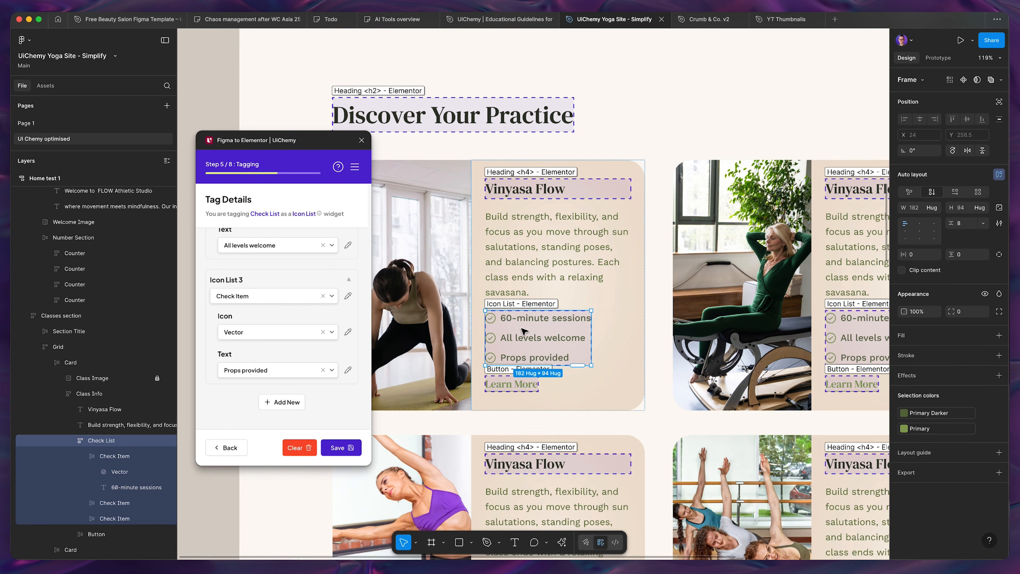
scroll(517, 369, up, 10)
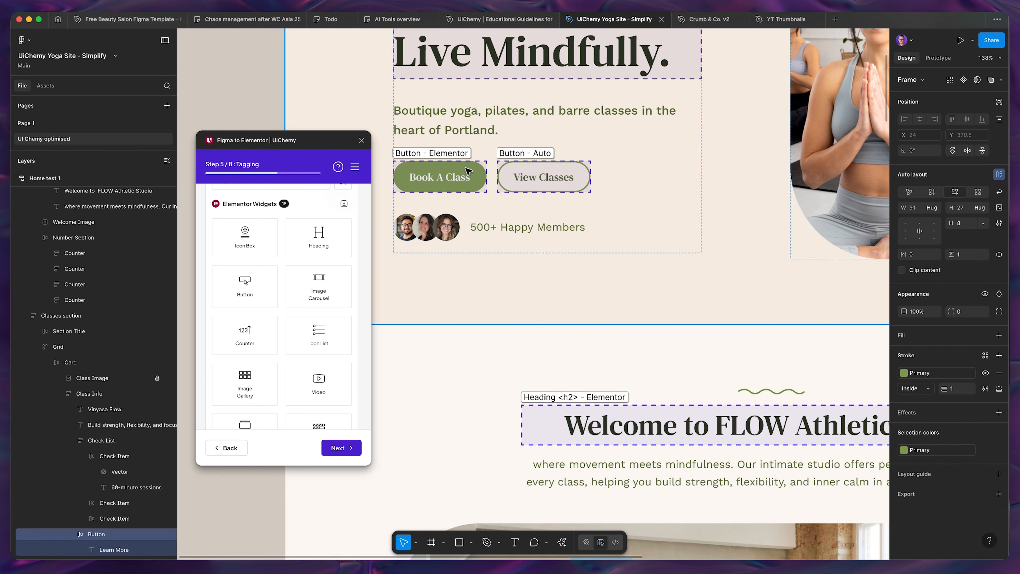
click(466, 172)
click(467, 174)
click(468, 173)
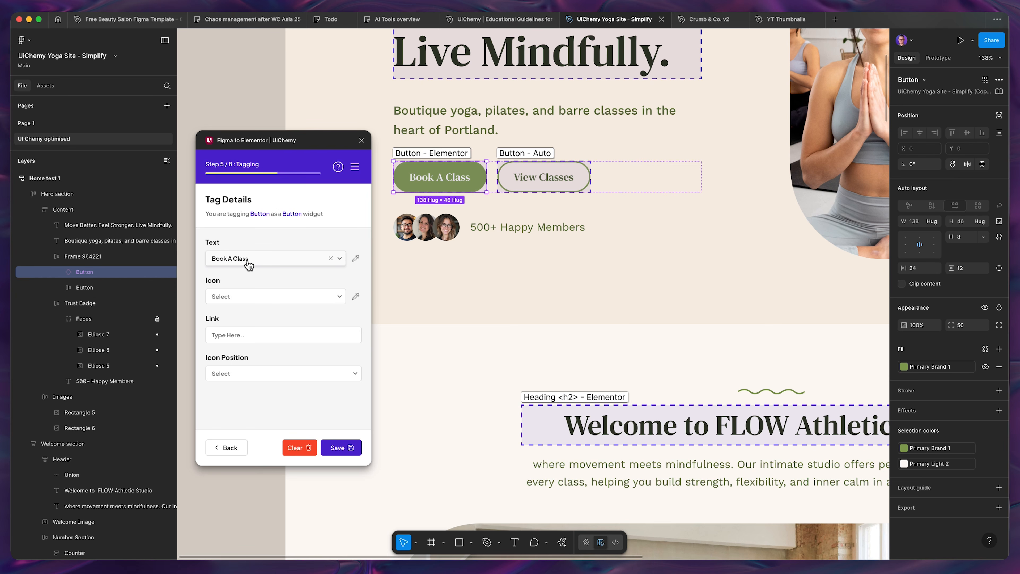
click(341, 447)
Select the Stars frame in the testimonial section and assign it the Elementor Rating widget, searching for "rat".
scroll(475, 228, down, 5)
scroll(562, 281, down, 15)
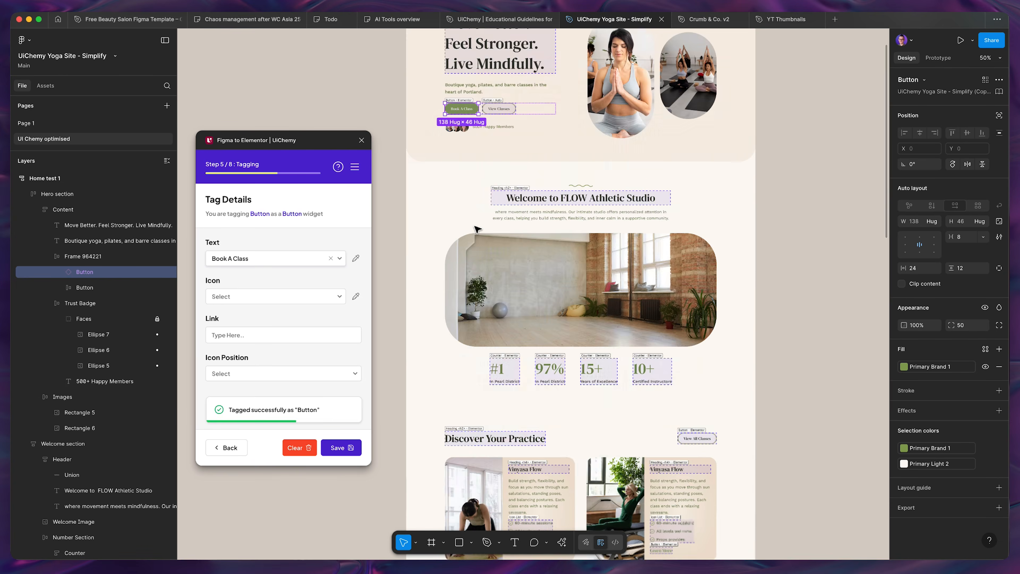
click(627, 310)
double_click(627, 310)
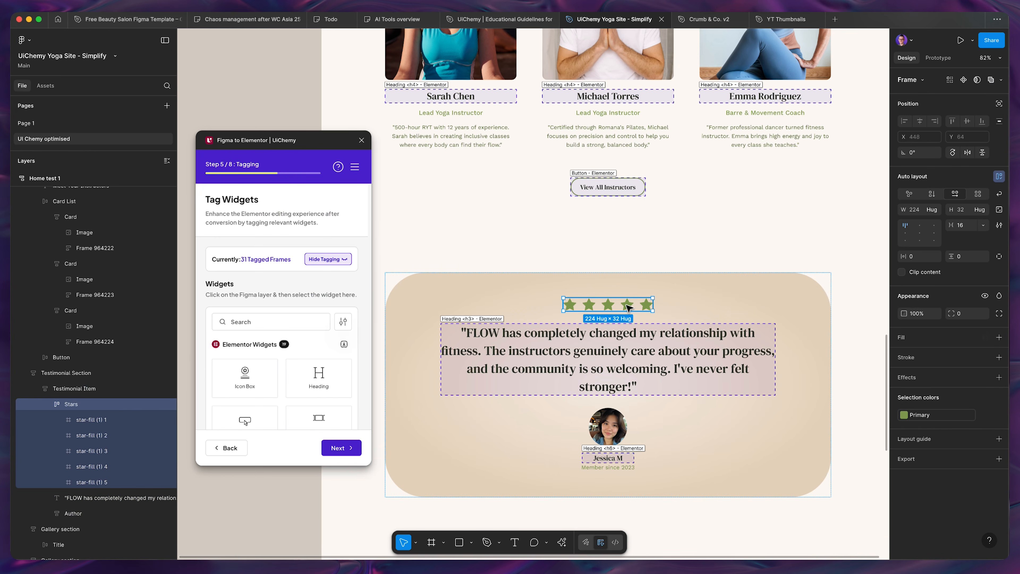
click(259, 324)
text(rat)
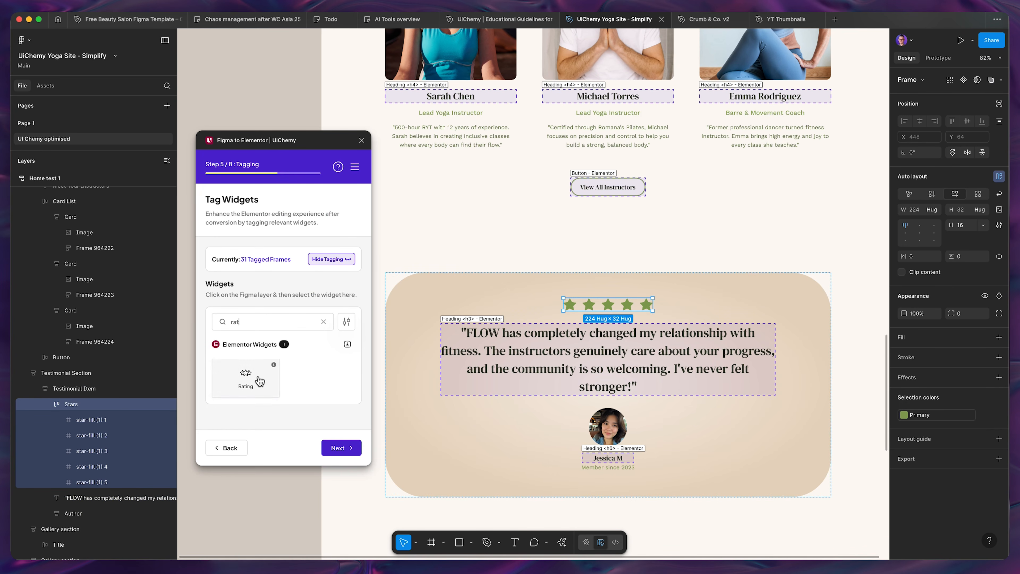
click(258, 380)
Set the Stars rating scale to 0-5, the rating to 5 and the icon to star-fill (1) 1, and save the tag.
click(239, 262)
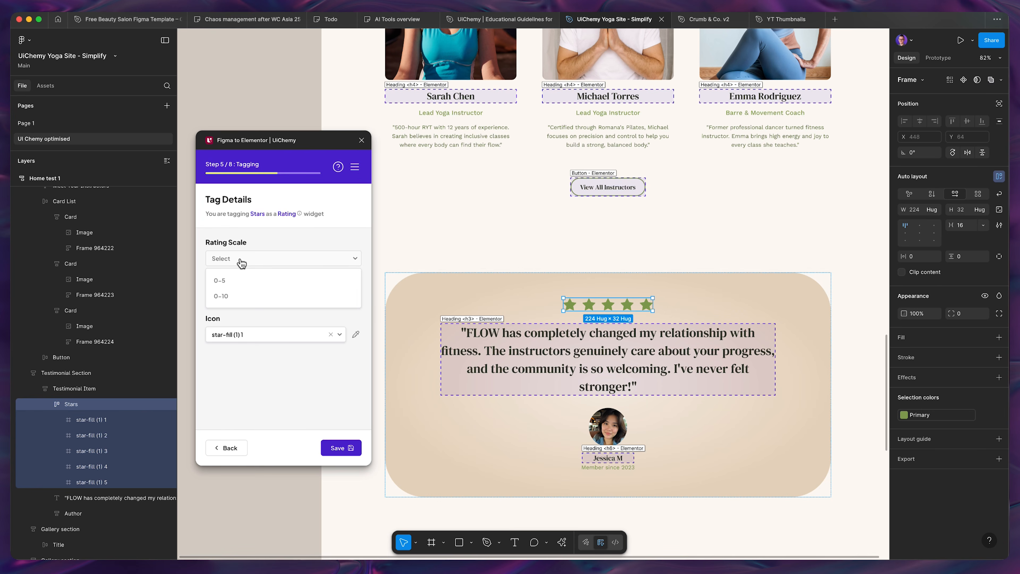
click(244, 283)
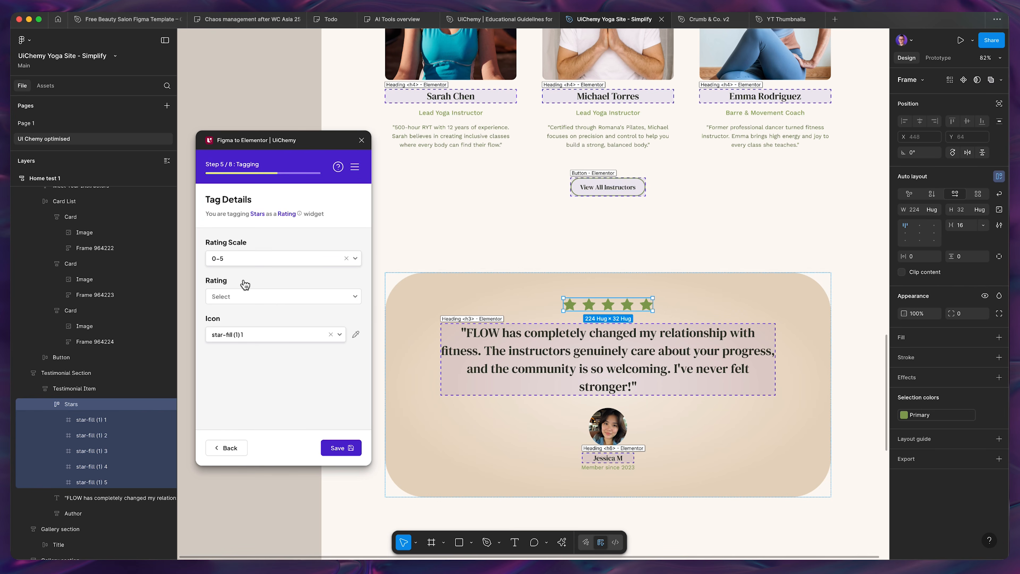
click(249, 298)
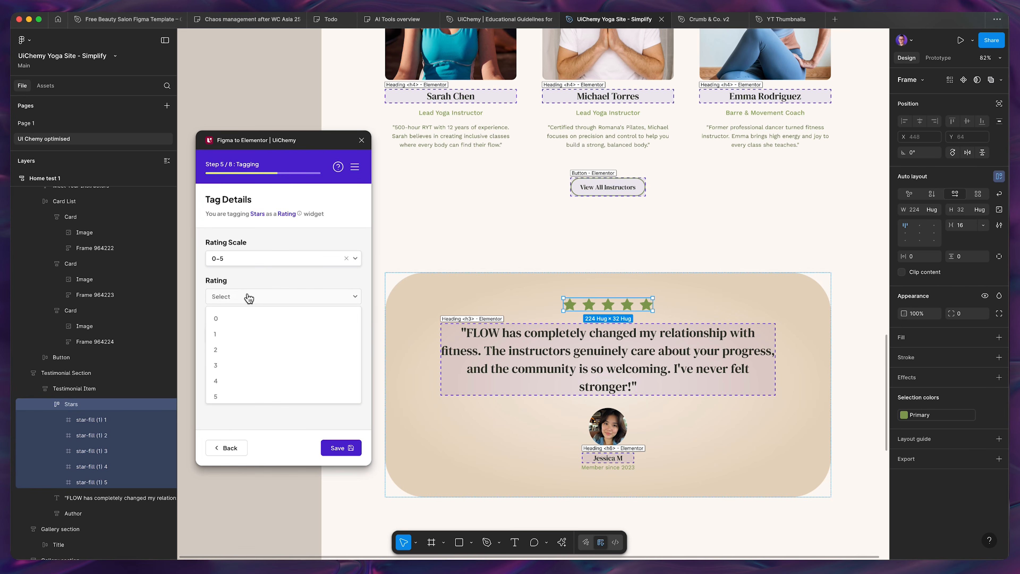
click(240, 398)
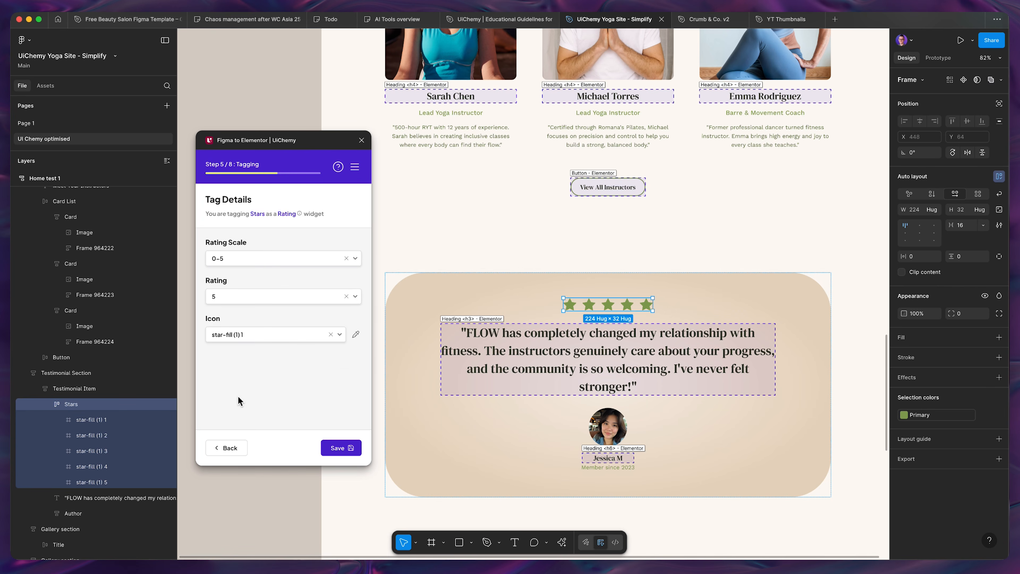
click(236, 339)
click(244, 356)
click(341, 448)
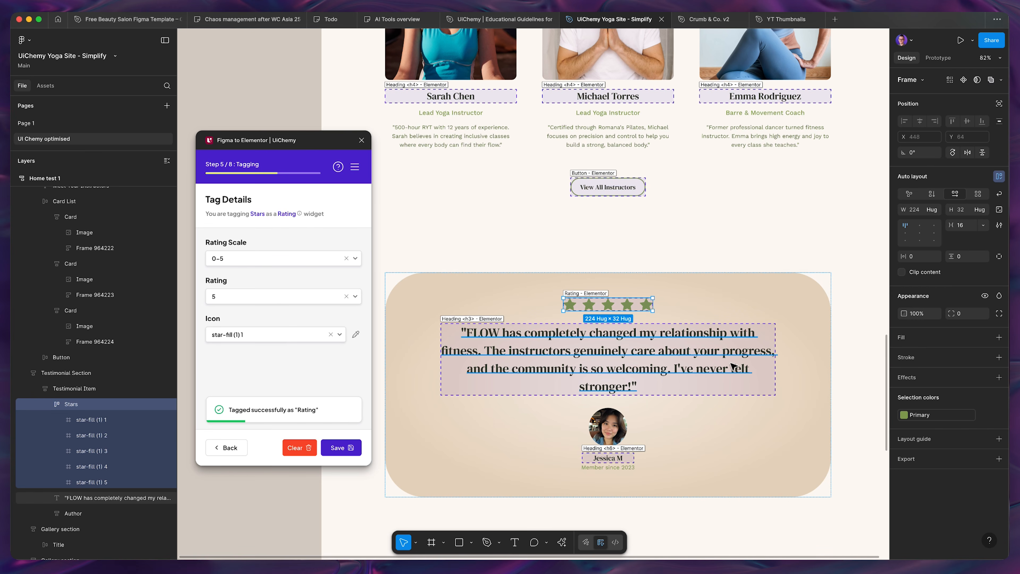
Select the Gallery frame with the four Our Space photos and assign it the Elementor Image Carousel widget, searching for "car".
scroll(649, 366, down, 3)
scroll(648, 367, down, 6)
click(483, 304)
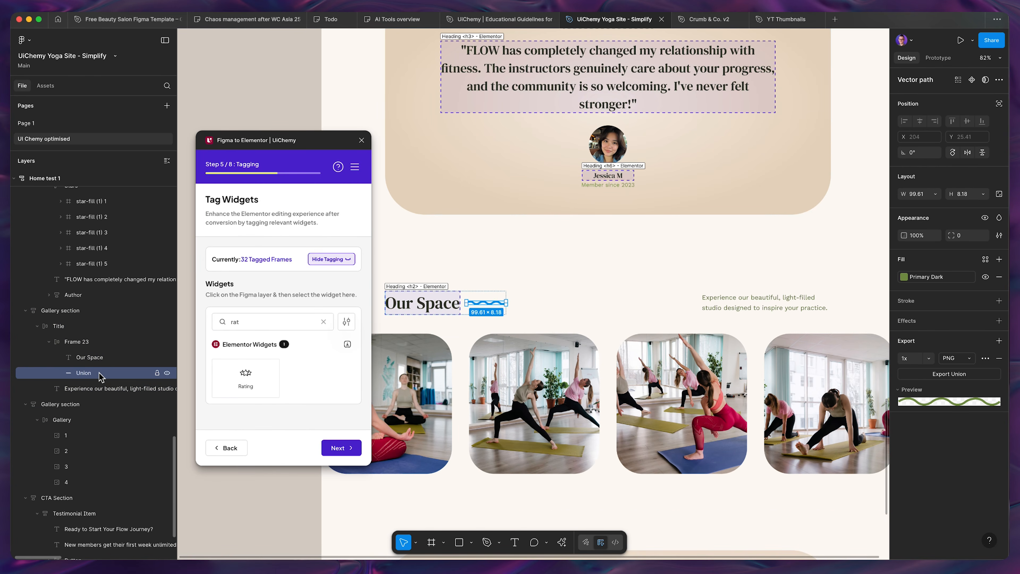
scroll(578, 301, down, 4)
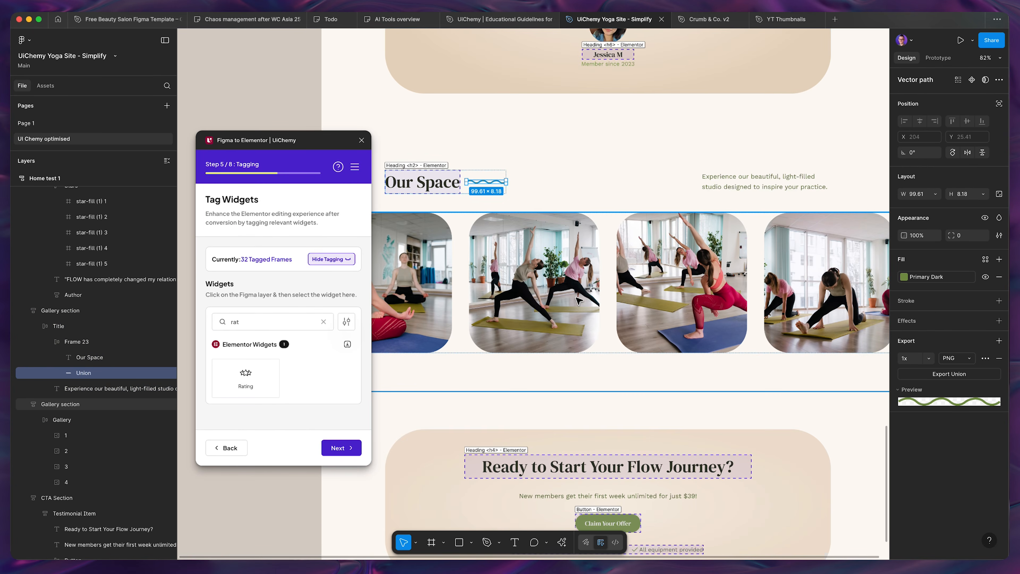
click(565, 289)
scroll(562, 289, down, 5)
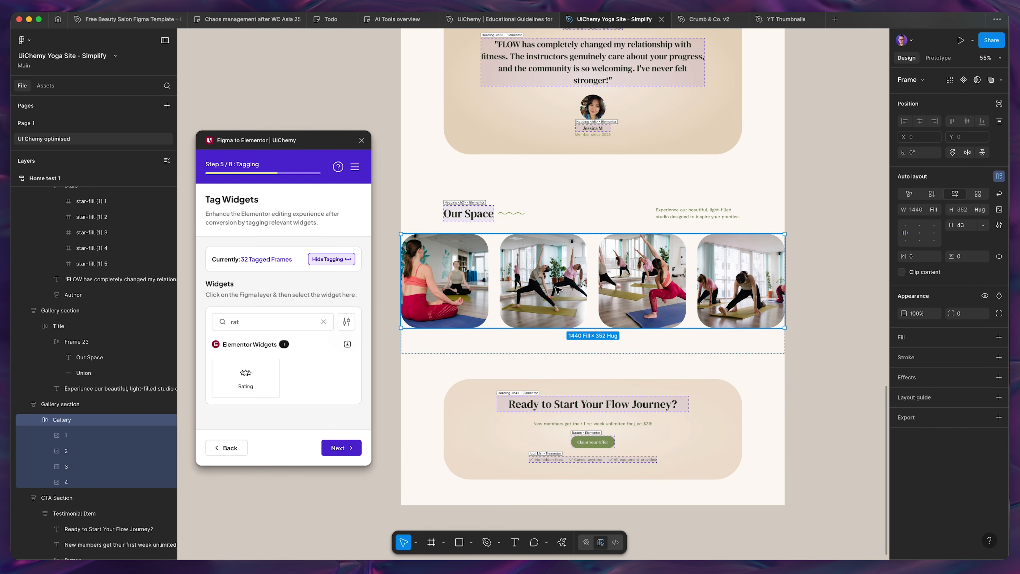
click(323, 321)
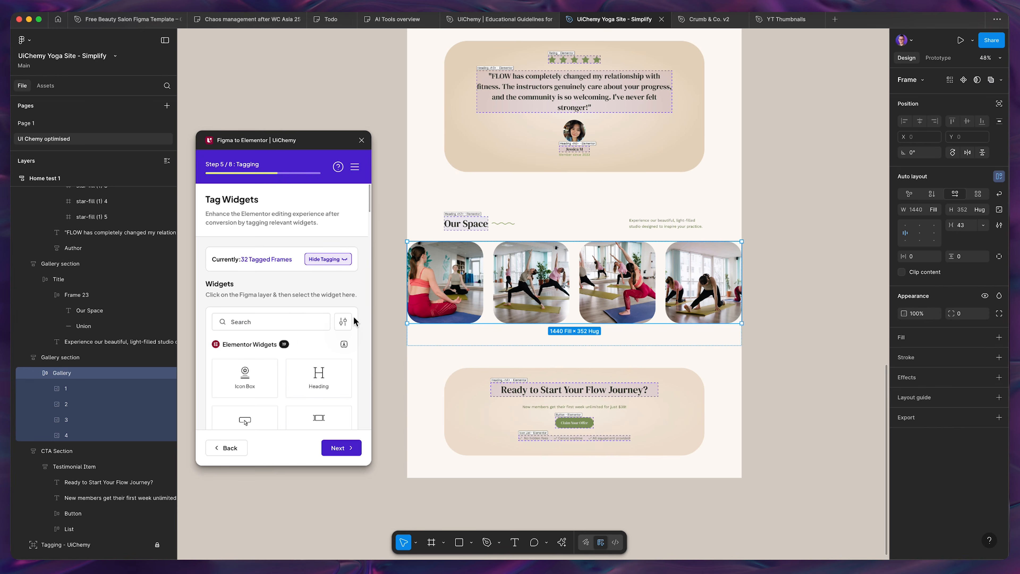
text(car)
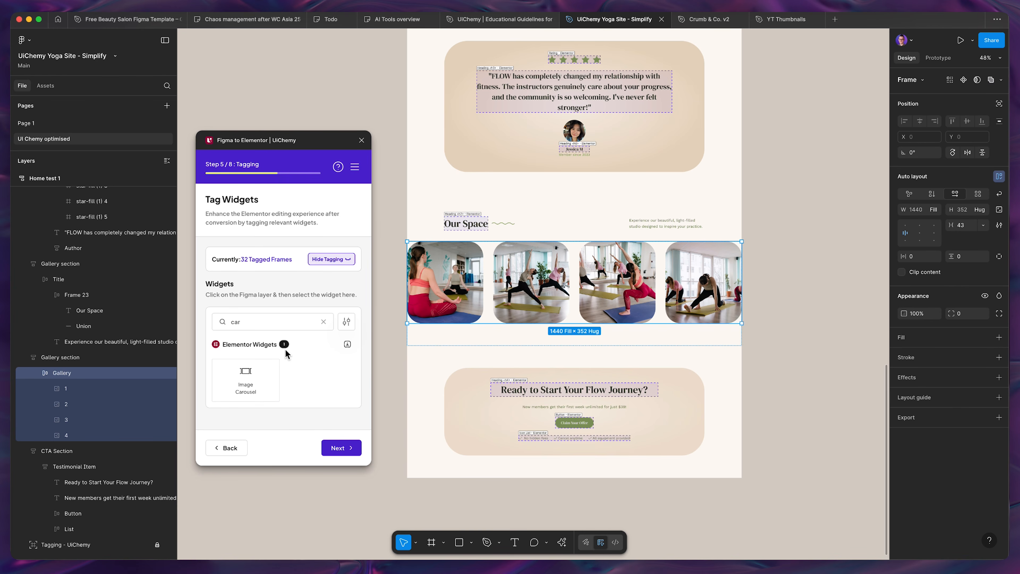
click(269, 379)
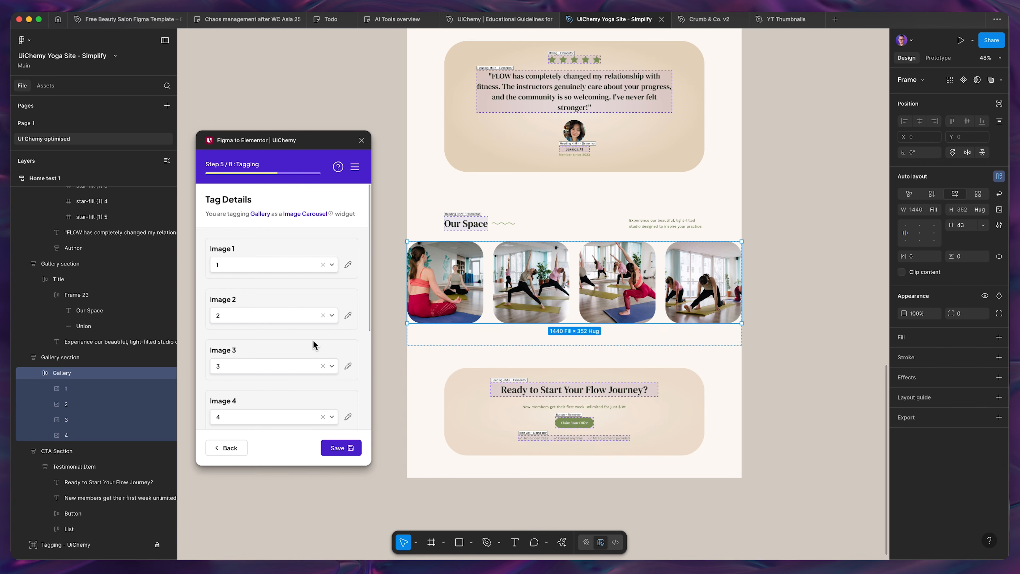
Check that layers 1 to 4 fill the carousel's four image slots, and save the Gallery's Image Carousel tag.
scroll(264, 274, down, 3)
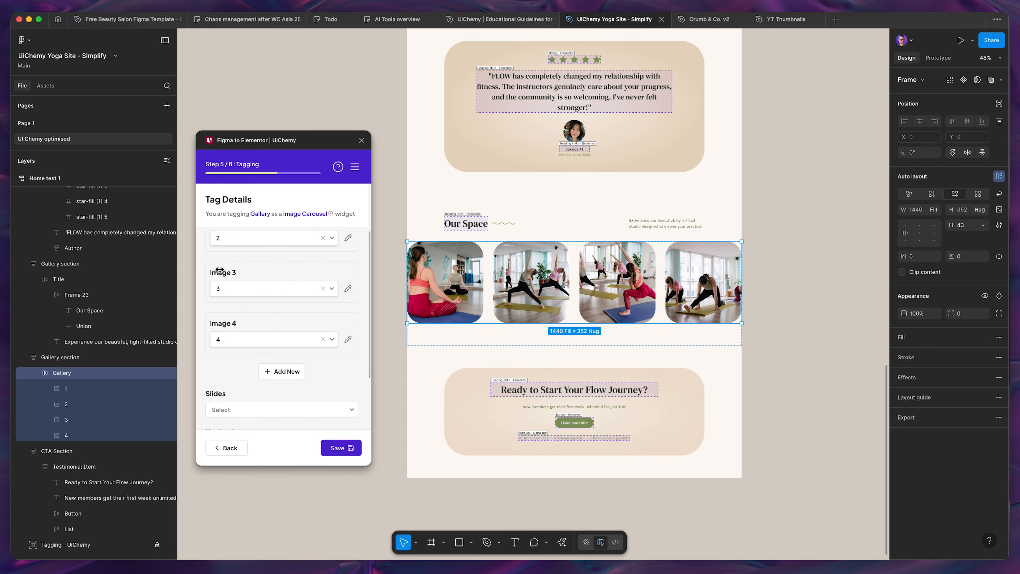
scroll(229, 277, up, 3)
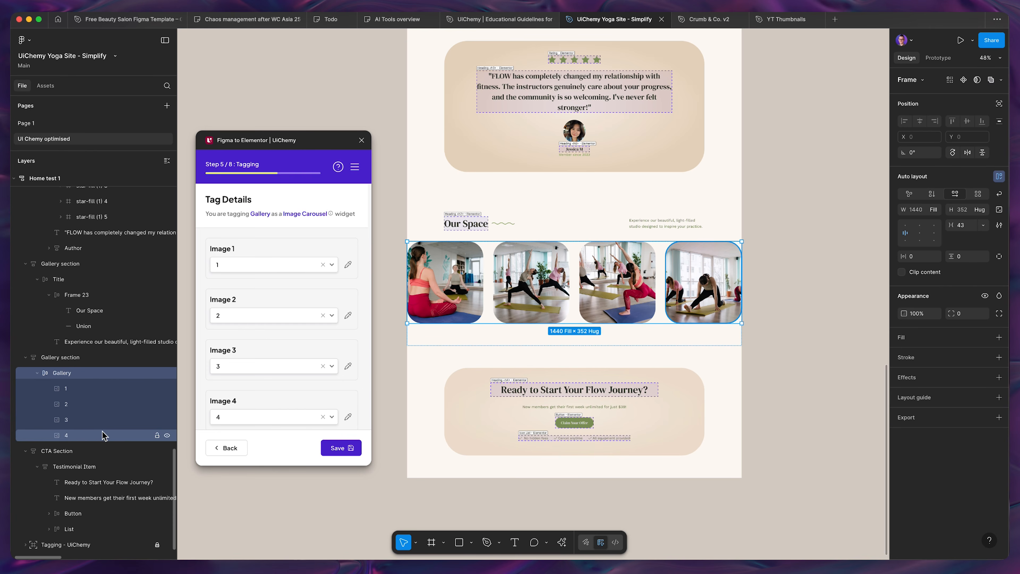
click(339, 448)
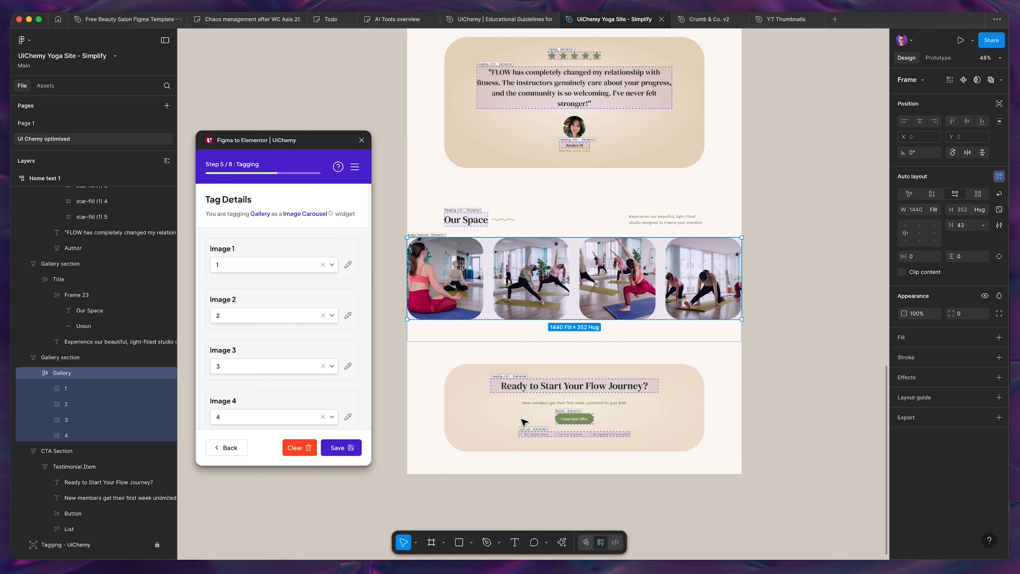
scroll(541, 460, up, 3)
scroll(435, 480, up, 15)
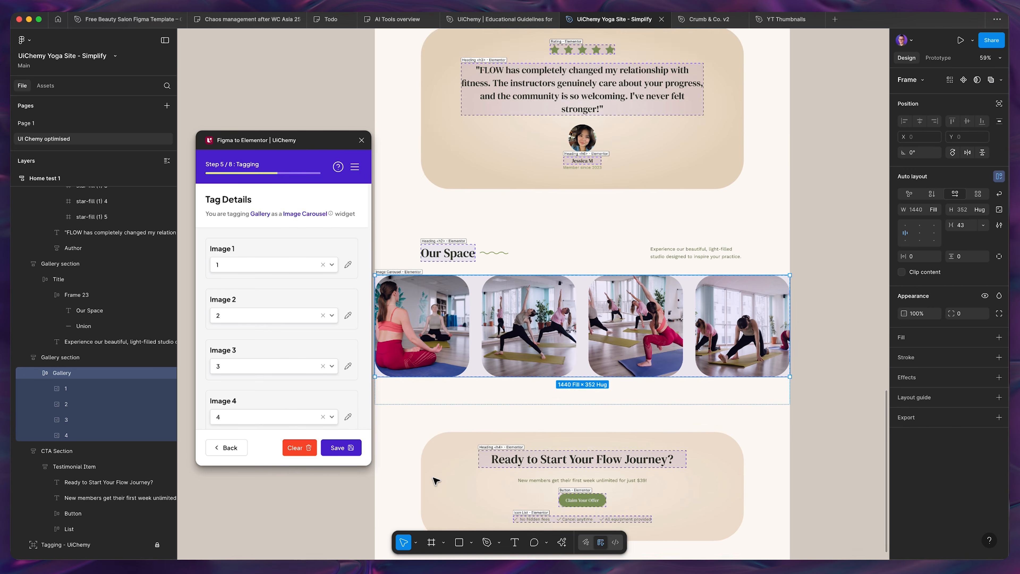
scroll(438, 475, up, 15)
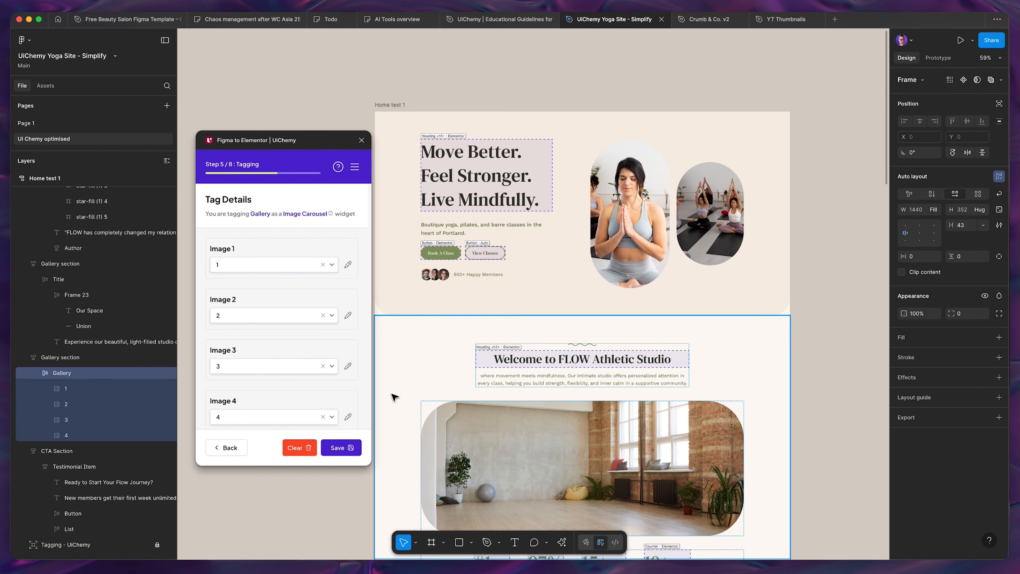
click(335, 449)
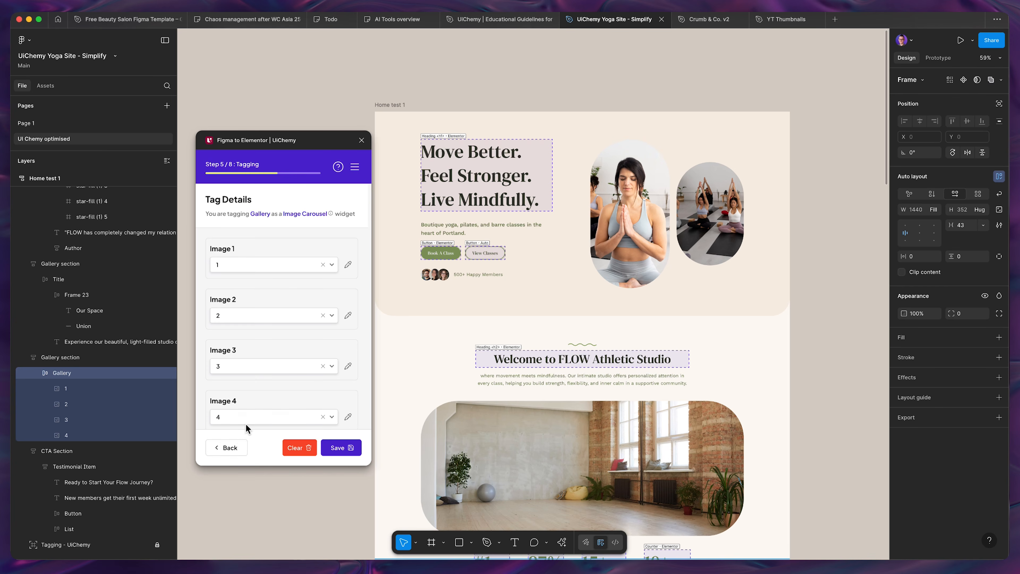
Finish the widget tagging and choose Manual Responsive Setup as the responsive method, continuing to its settings.
click(237, 447)
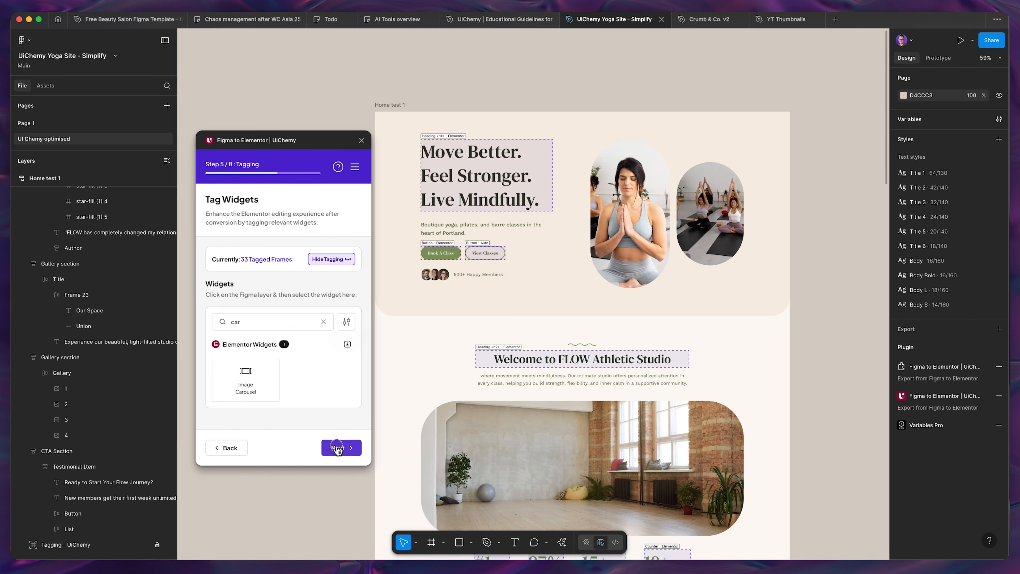
click(337, 448)
drag(315, 142, 309, 139)
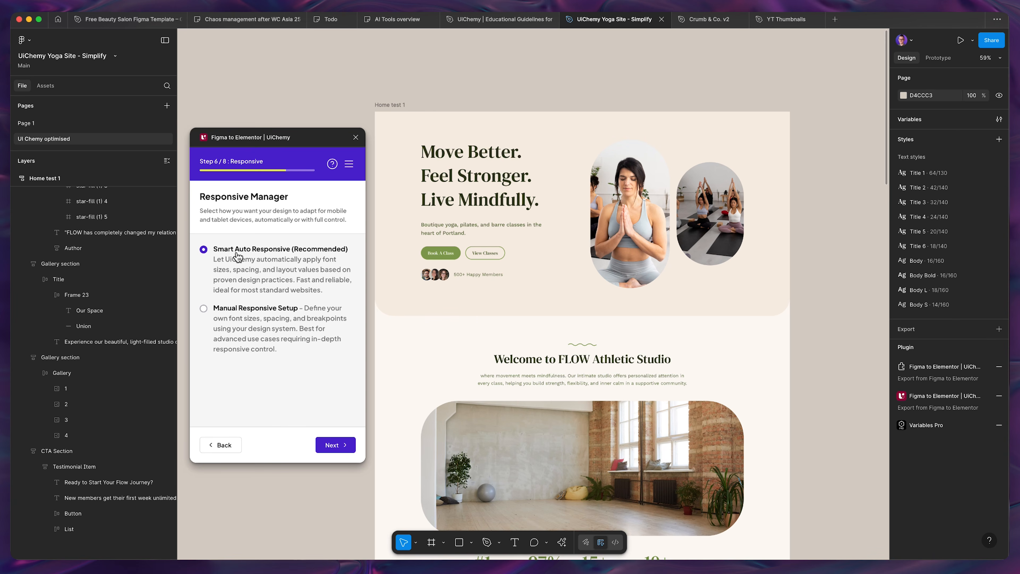
click(259, 317)
drag(285, 139, 283, 137)
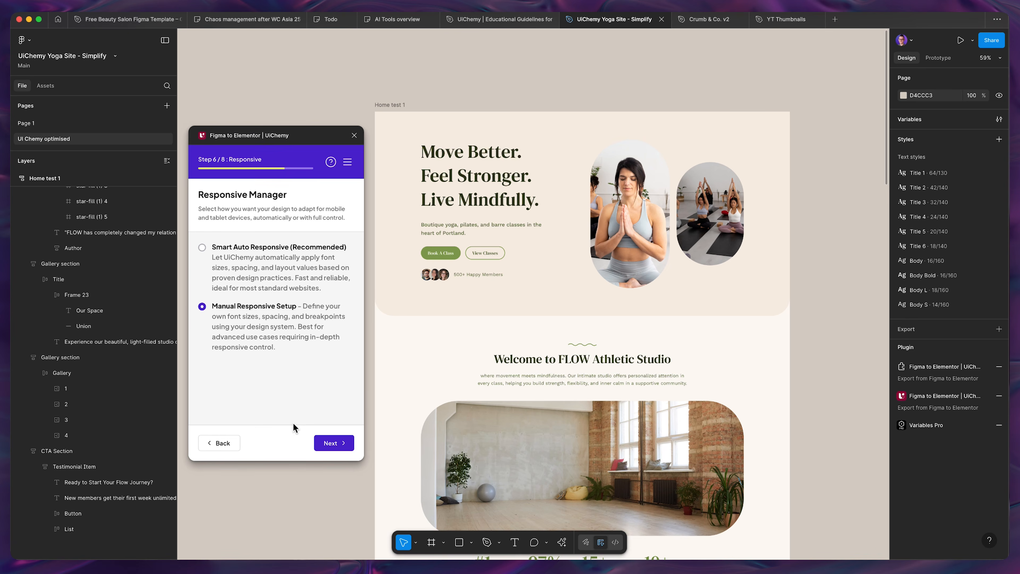
click(337, 443)
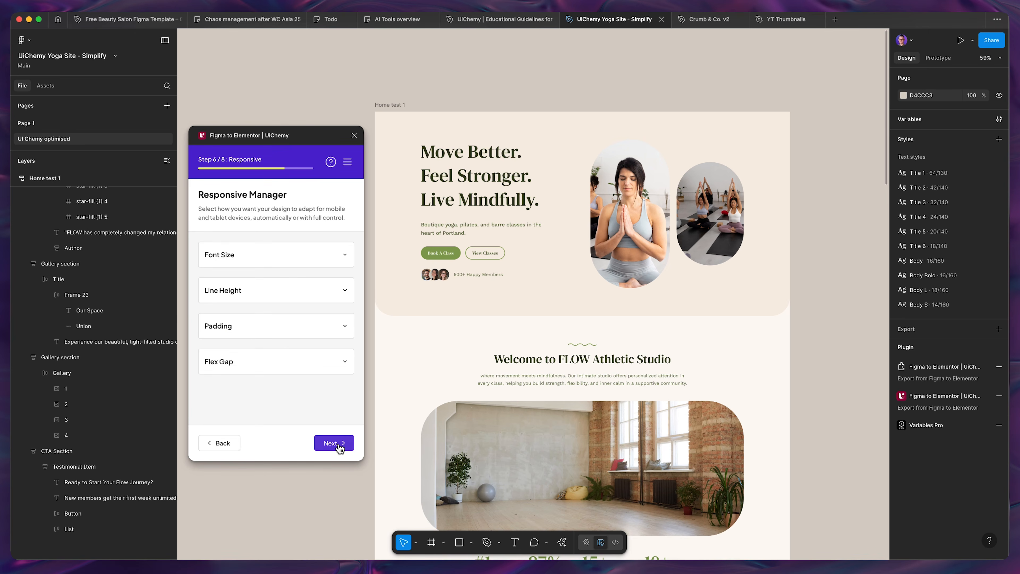
Examine the responsive Font Size settings, comparing the Normal and Clamp modes, and leave Clamp active.
click(276, 261)
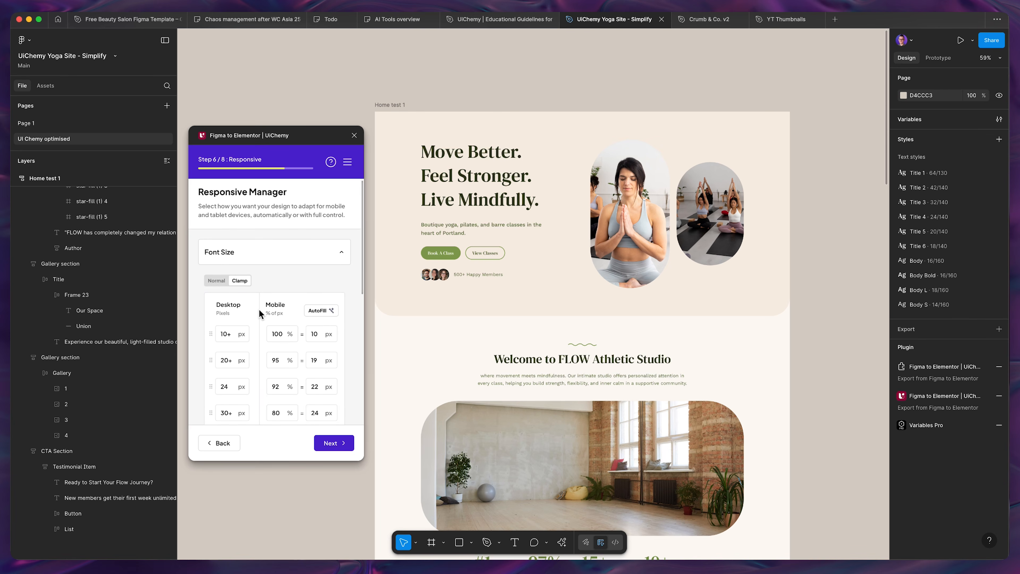
scroll(241, 289, down, 2)
click(217, 260)
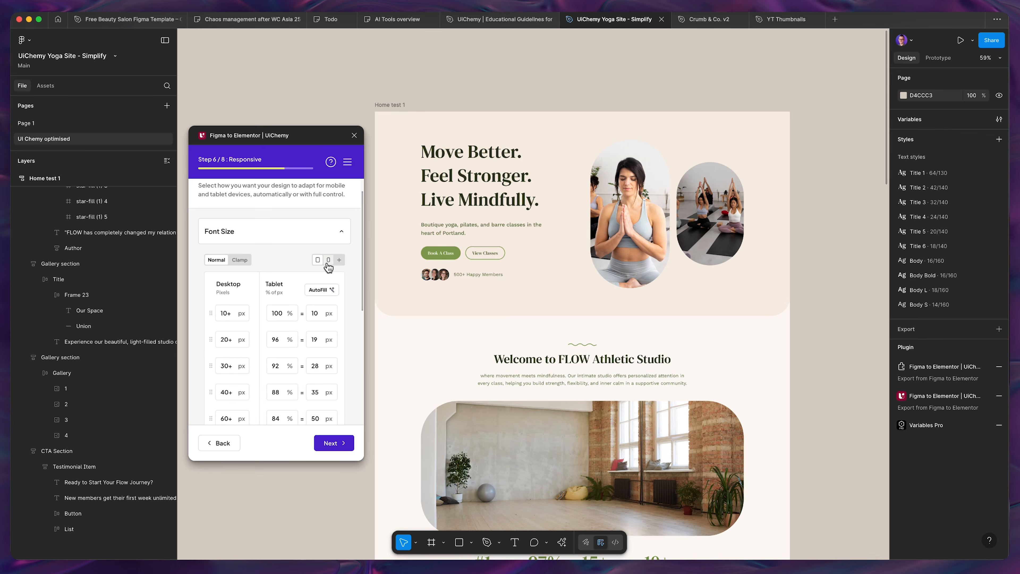
click(240, 260)
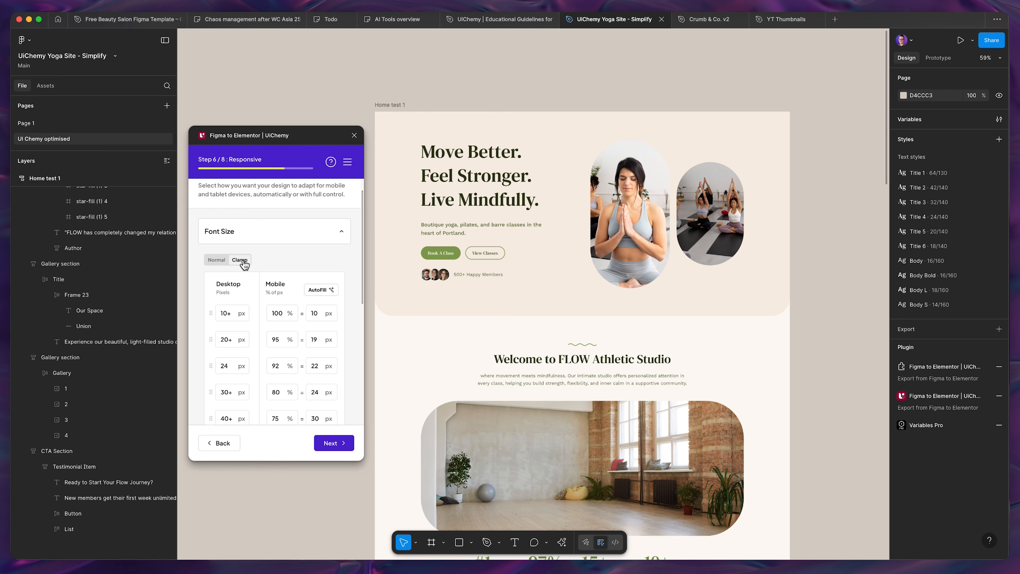
scroll(260, 314, down, 1)
scroll(260, 309, down, 1)
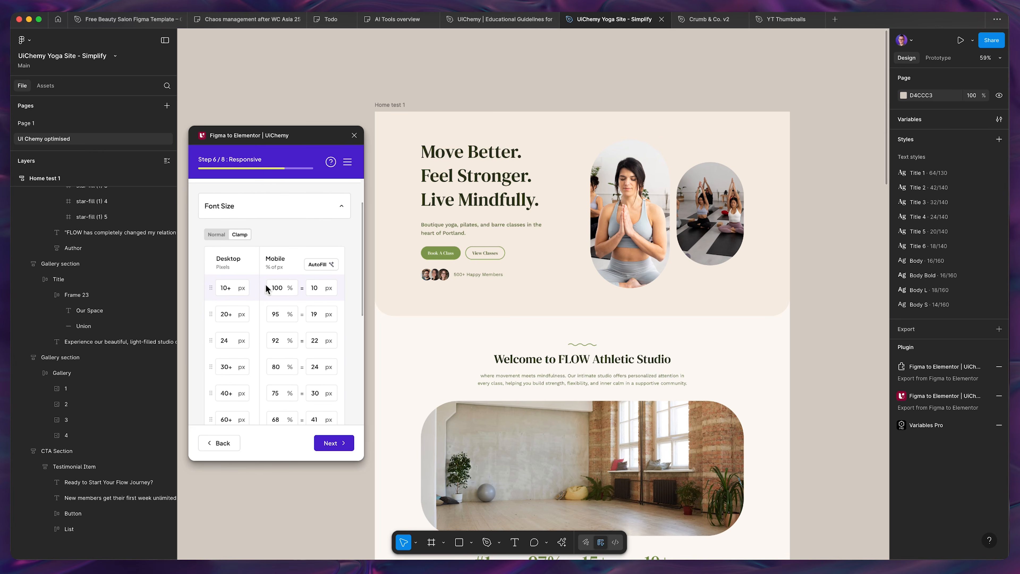
scroll(261, 286, down, 2)
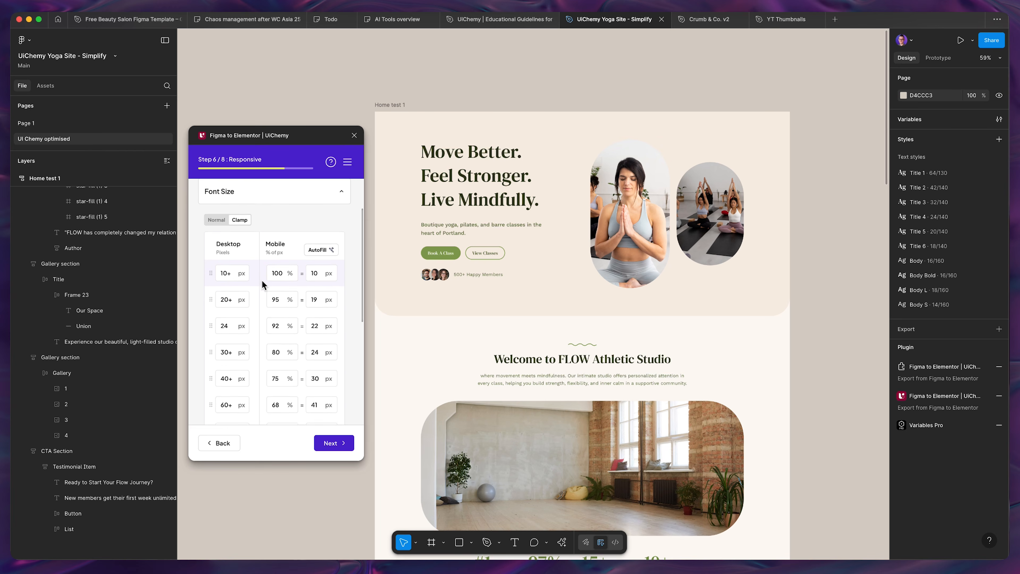
Set the mobile font size percentages to 54% for 100+ px, 61% for 80+ px and 64% for 60+ px.
scroll(262, 283, down, 3)
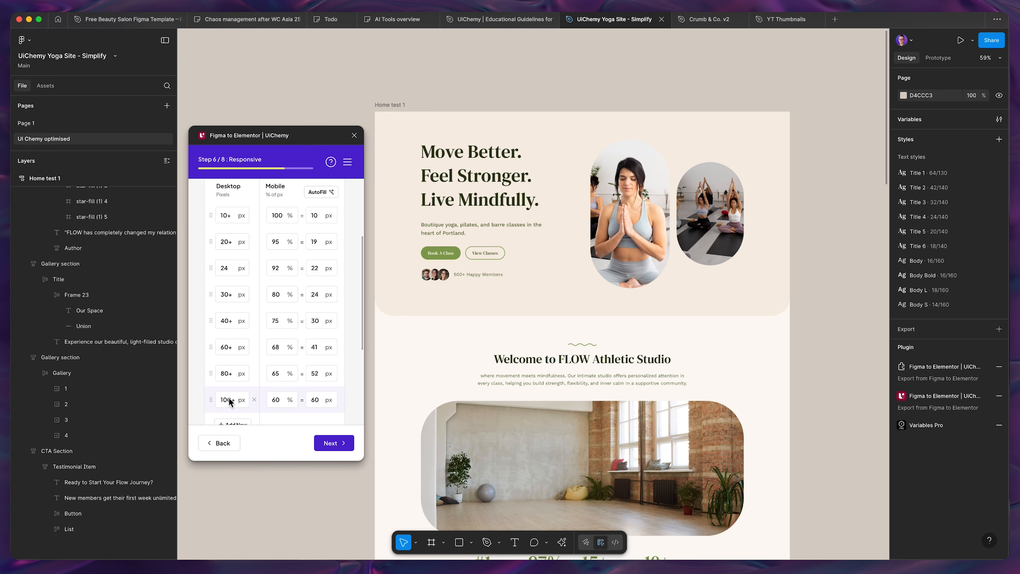
click(277, 401)
key(BackSpace)
text(4)
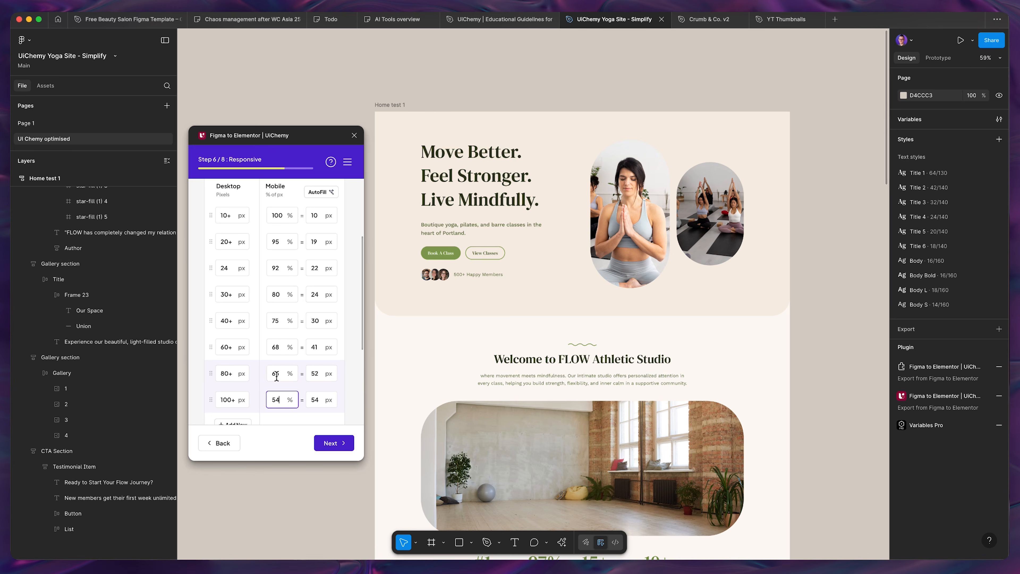
click(278, 374)
key(BackSpace)
text(4)
click(278, 348)
key(BackSpace)
text(4)
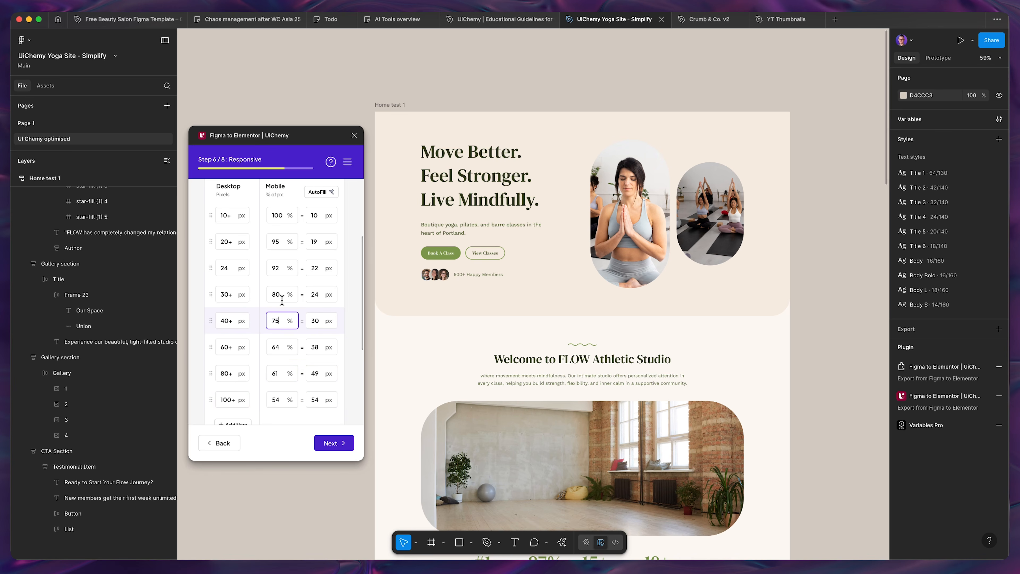
click(276, 326)
scroll(276, 297, up, 3)
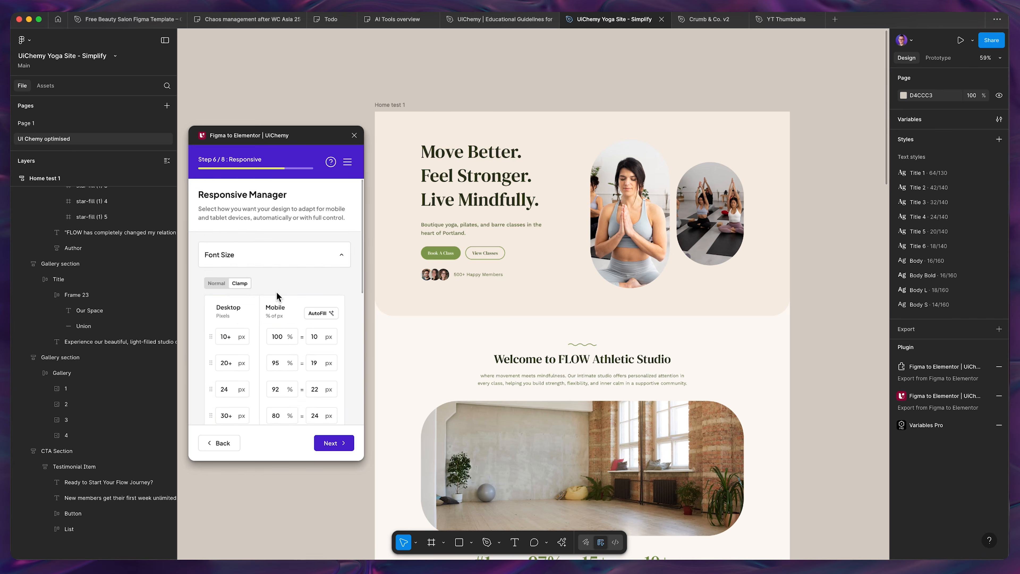
click(278, 256)
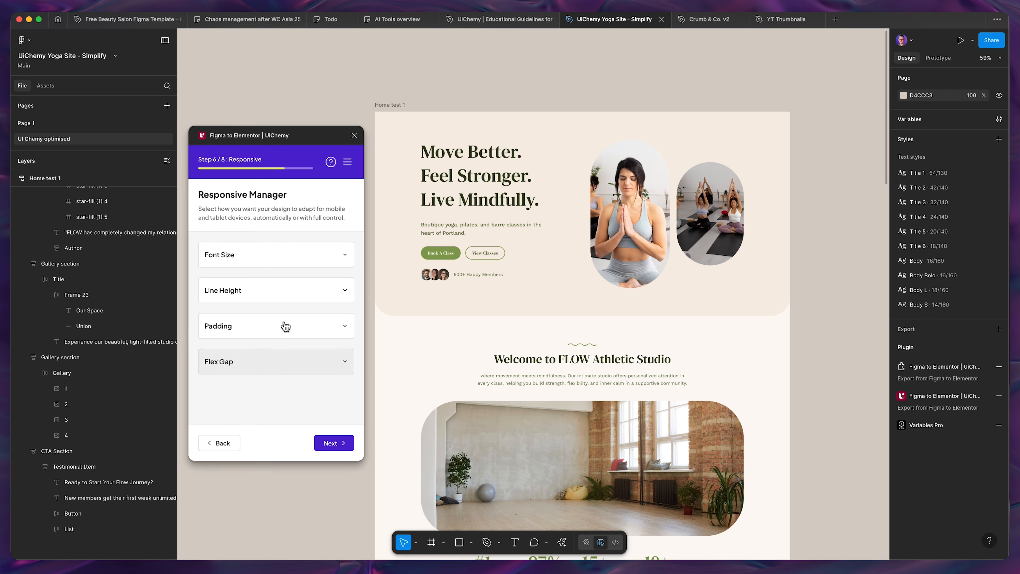
Review the responsive Line Height values and continue to the Sync Global Styles stage.
click(282, 290)
scroll(275, 332, down, 2)
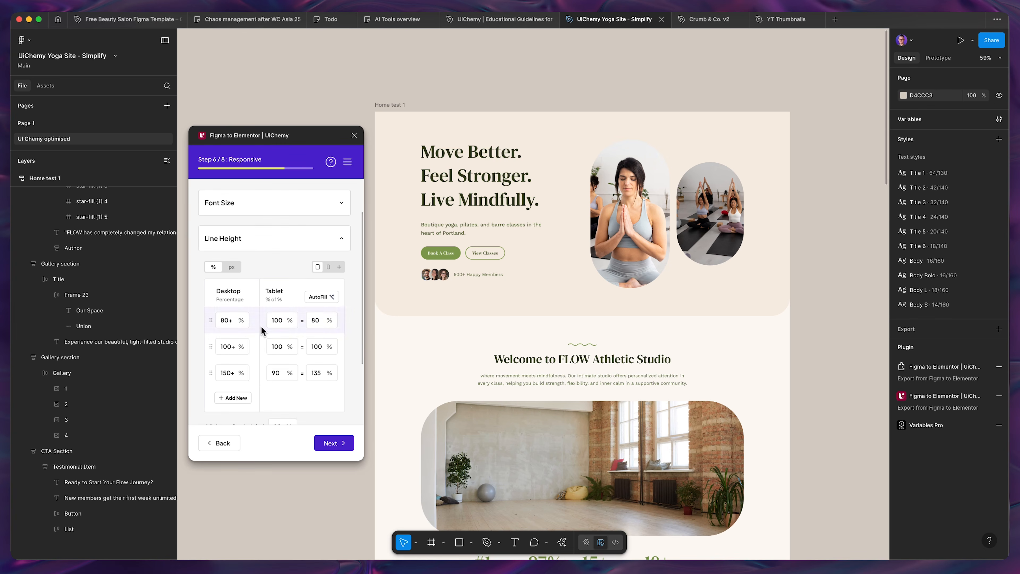
click(334, 443)
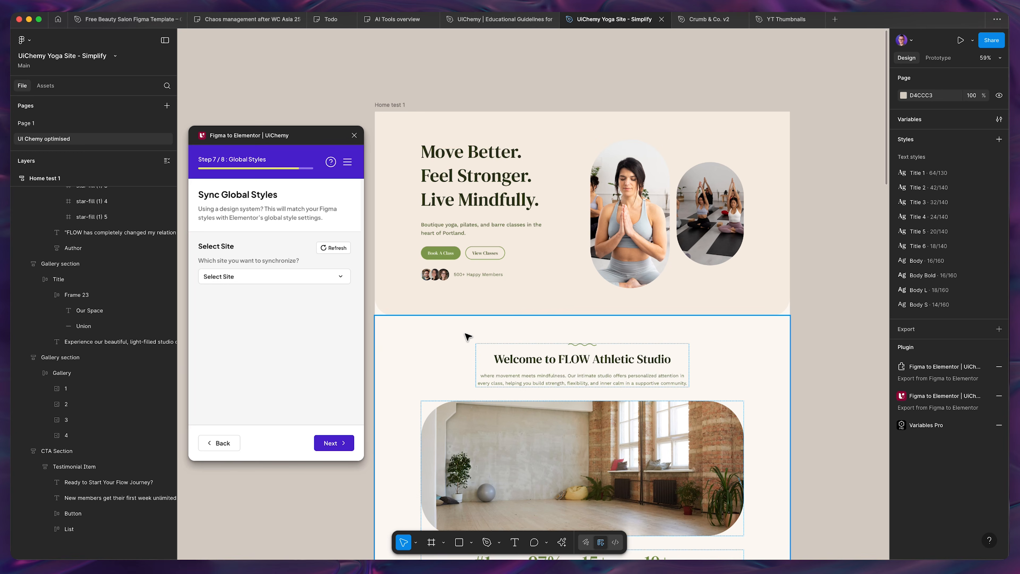
Look through the connected sites for the global styles sync and start adding another site.
scroll(468, 337, left, 3)
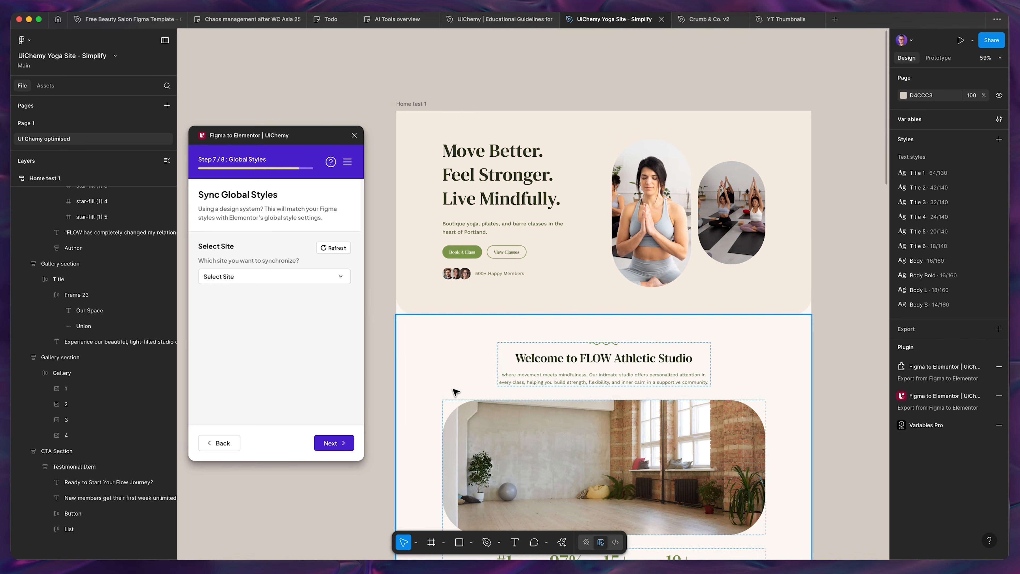
click(268, 276)
scroll(281, 361, down, 1)
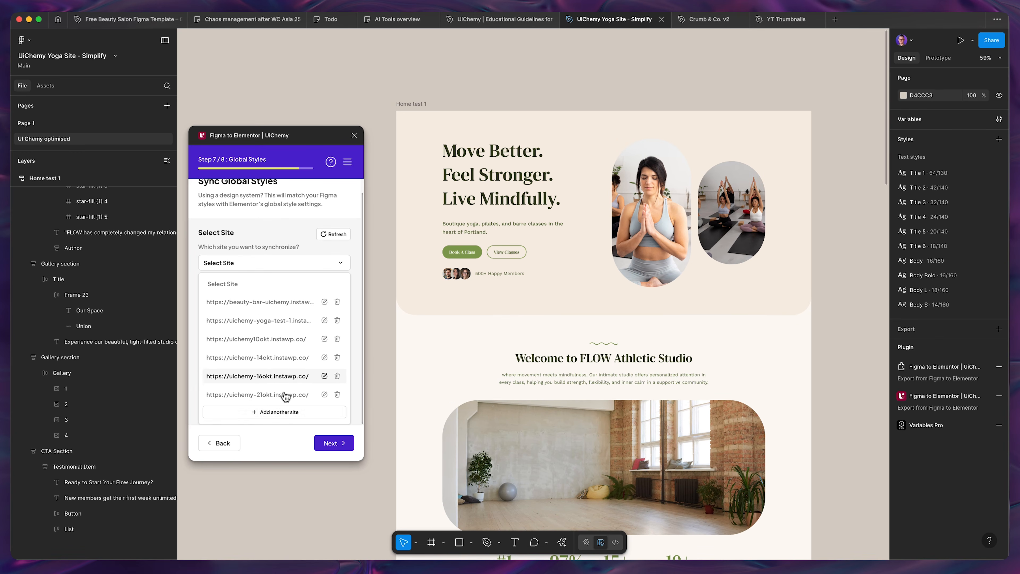
click(285, 413)
click(246, 293)
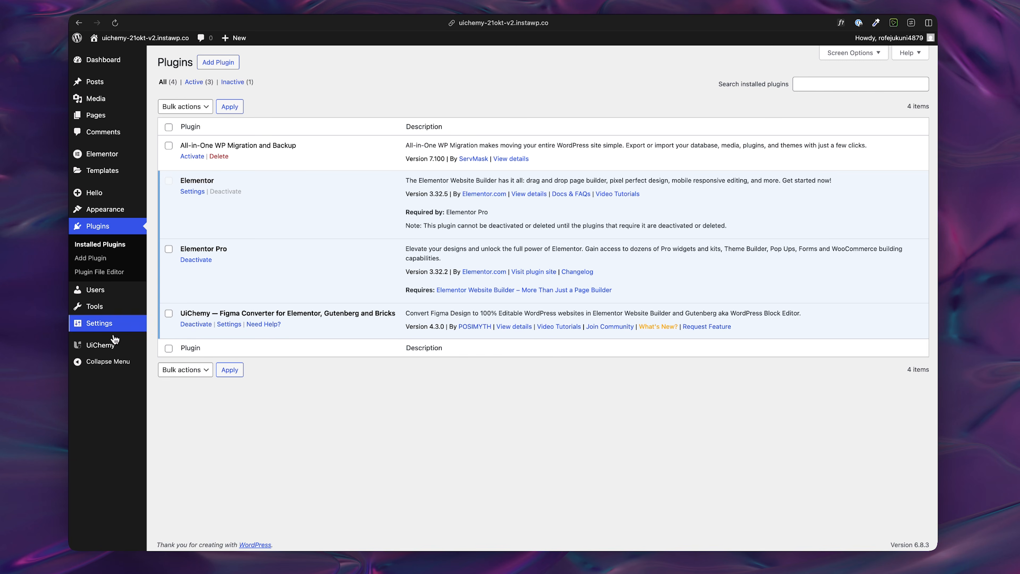
Switch to the WordPress admin, start the UiChemy plugin's setup wizard and choose Elementor as the page builder.
double_click(198, 315)
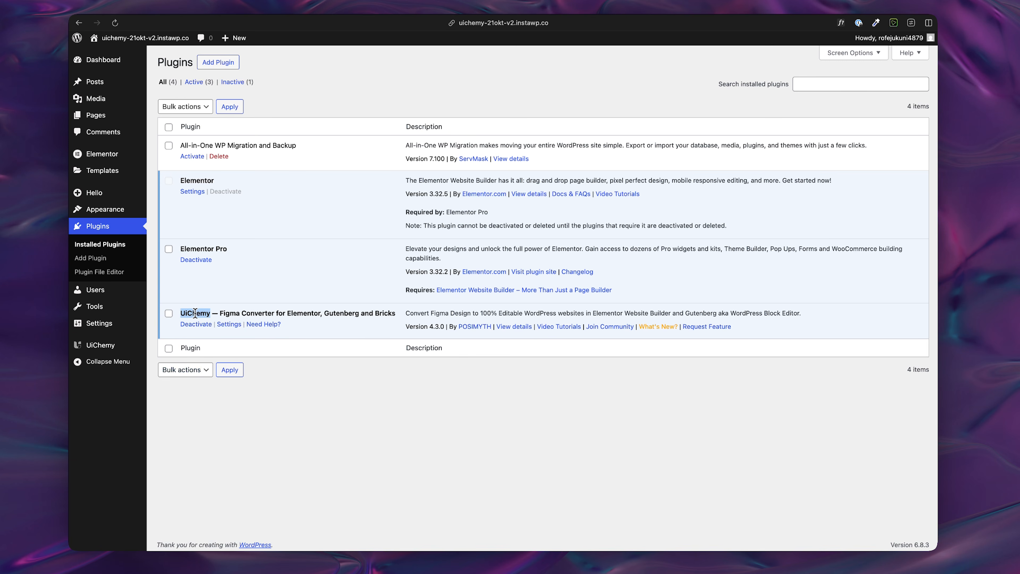
click(102, 345)
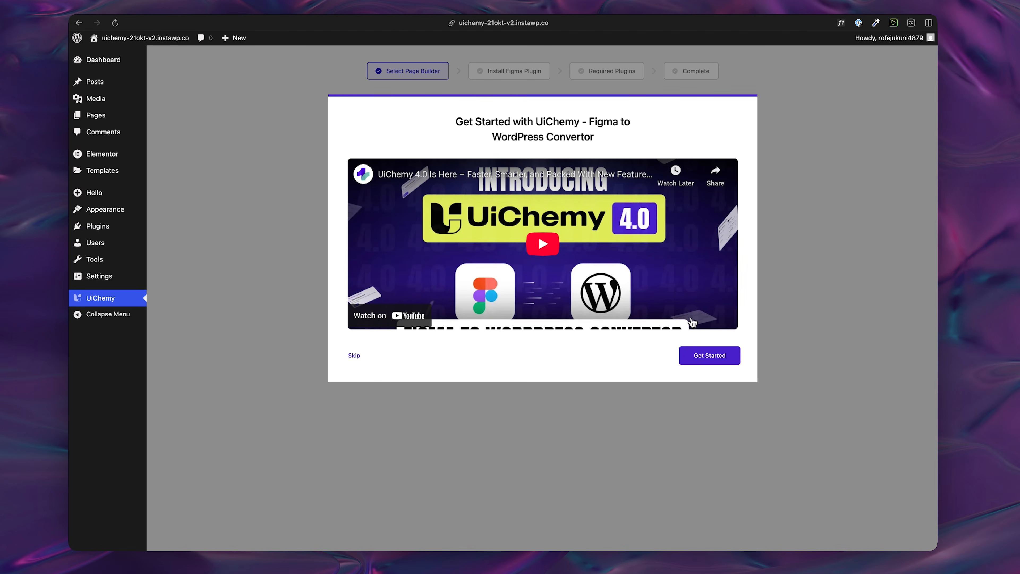
click(721, 360)
click(391, 203)
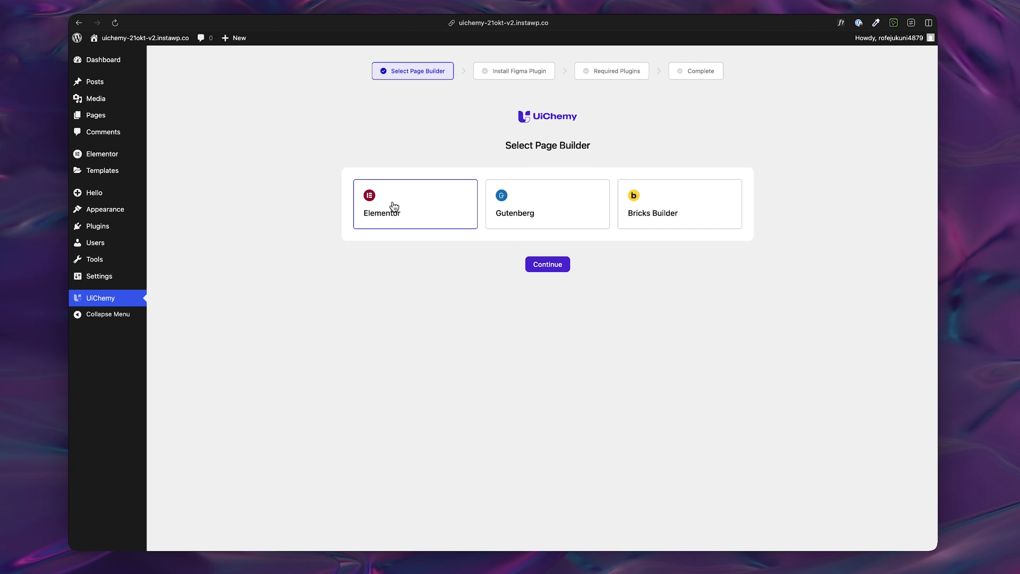
click(540, 263)
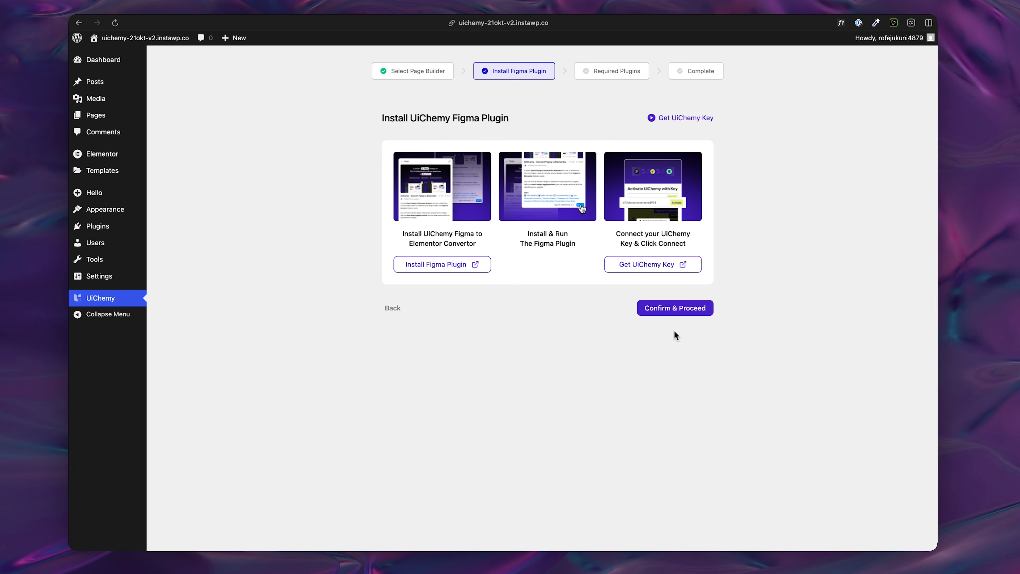
Complete the remaining UiChemy setup wizard stages, skipping the optional The Plus Addons for Elementor plugin.
click(687, 314)
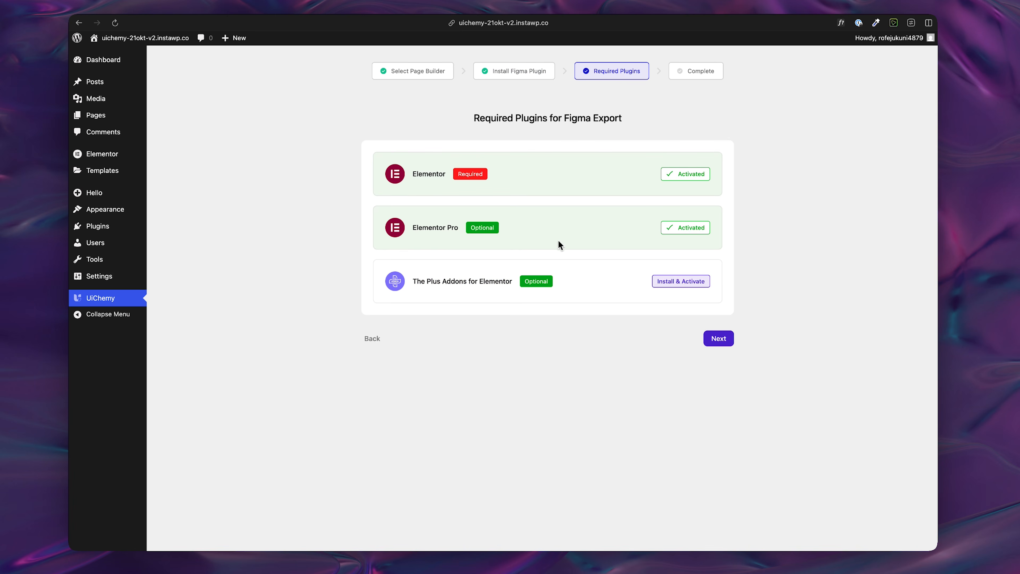
click(719, 339)
click(692, 312)
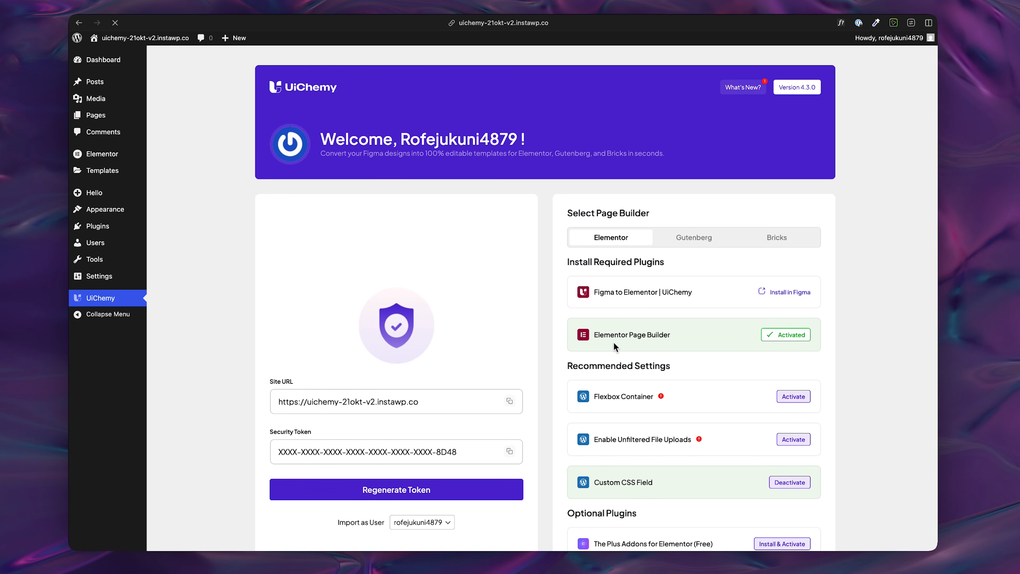
Activate the recommended Flexbox Container and Enable Unfiltered File Uploads settings for Elementor.
scroll(764, 335, down, 2)
click(792, 322)
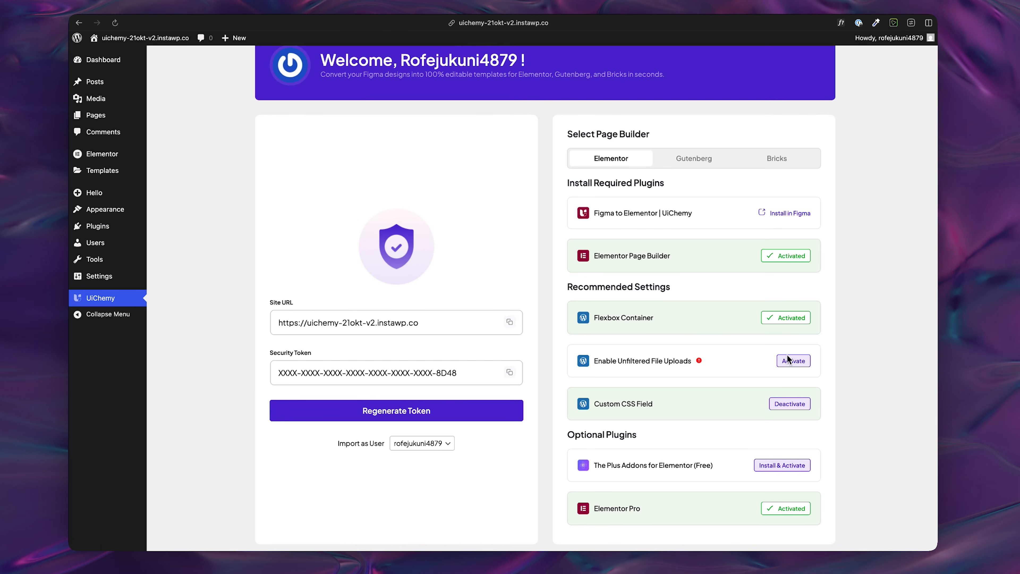
click(789, 362)
scroll(702, 319, up, 2)
scroll(699, 317, down, 5)
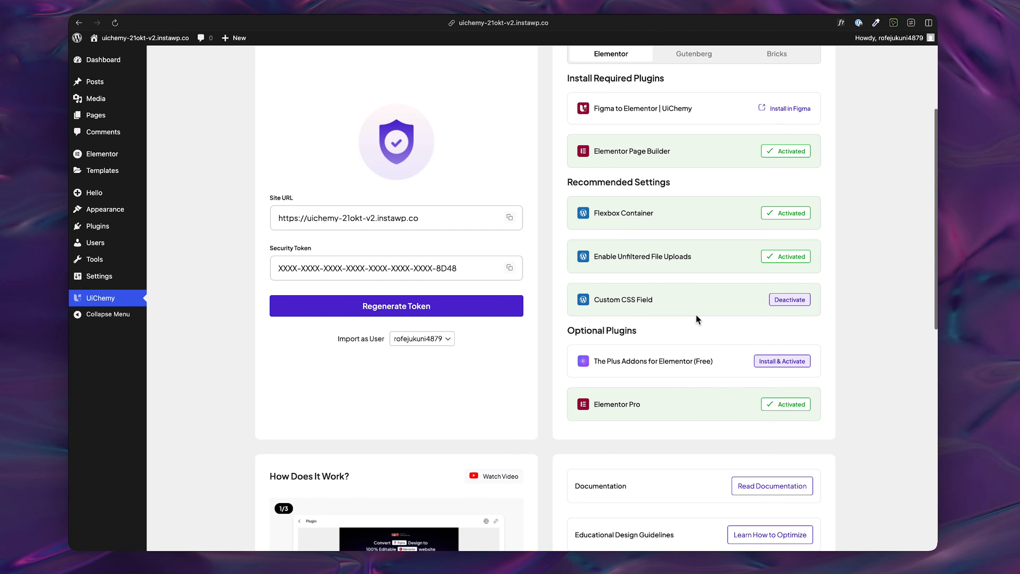
scroll(695, 313, up, 4)
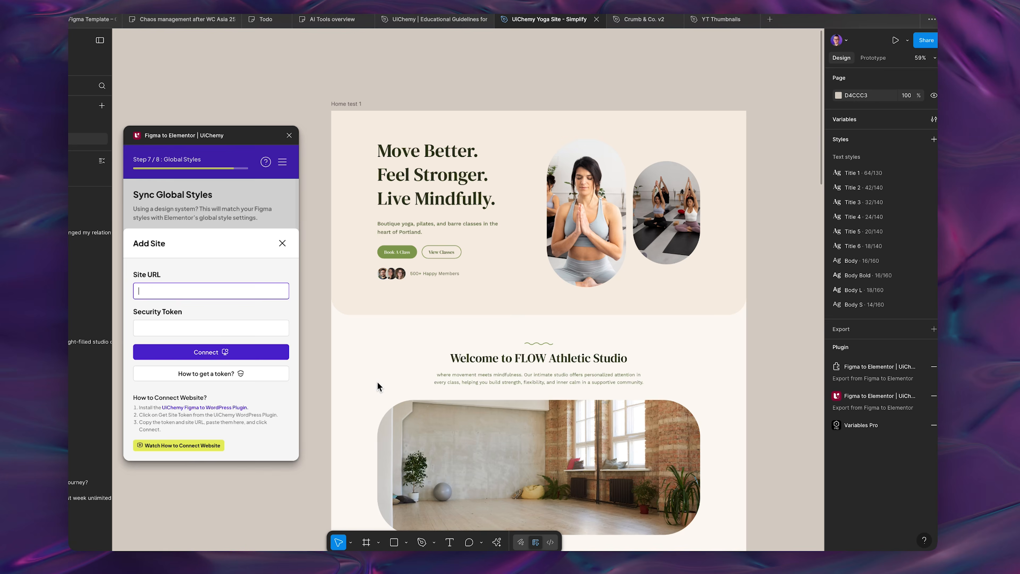
key(super+v)
click(275, 333)
key(super+v)
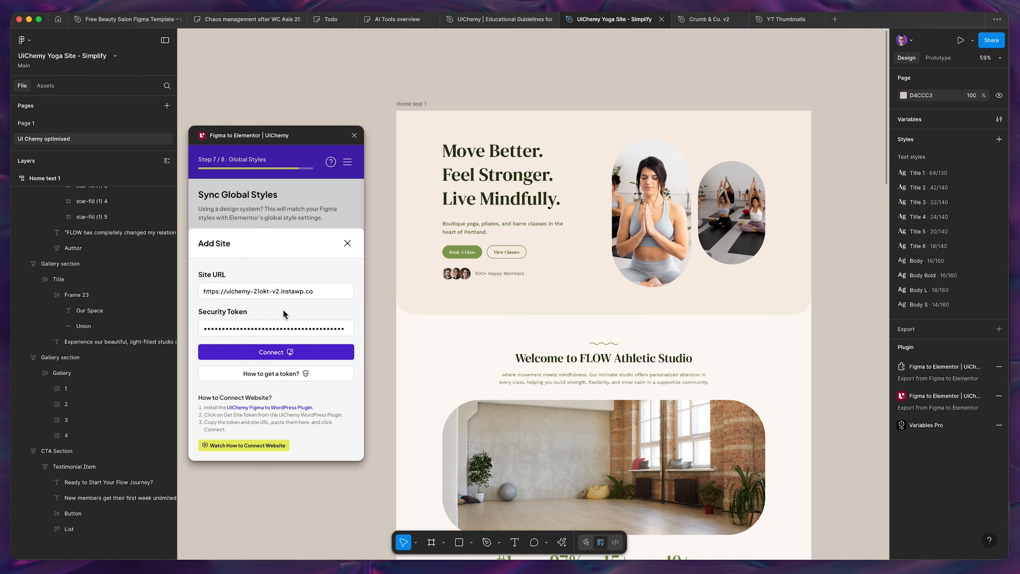
click(283, 353)
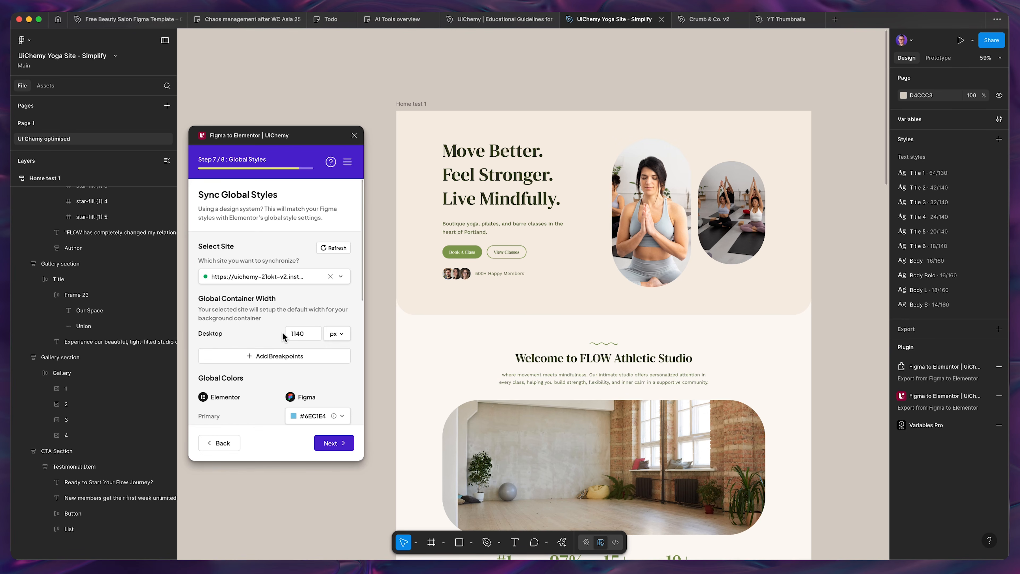
Look through the connected site's Global Container Width, Global Colors and Global Typography settings.
scroll(277, 319, down, 5)
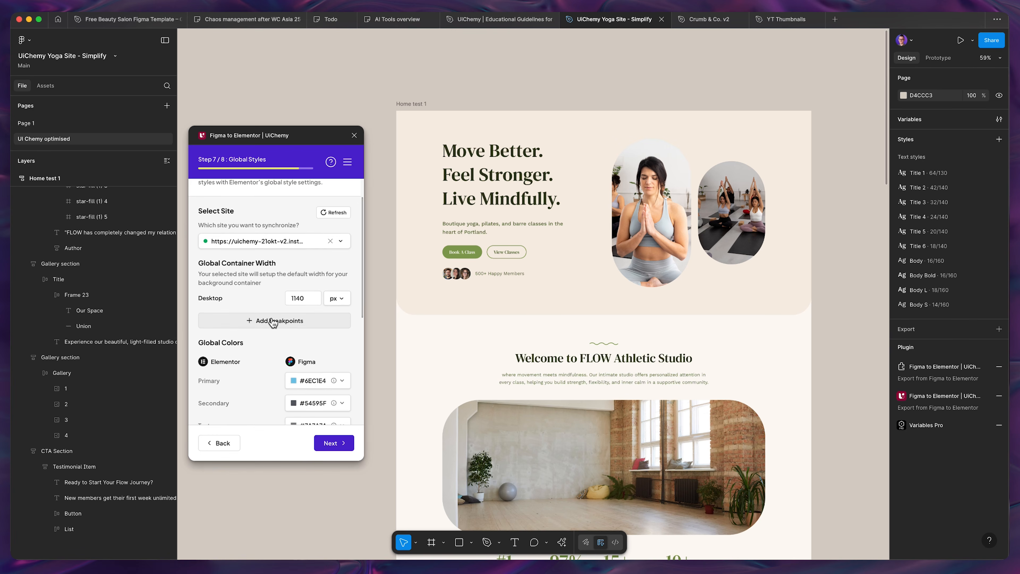
scroll(271, 317, down, 5)
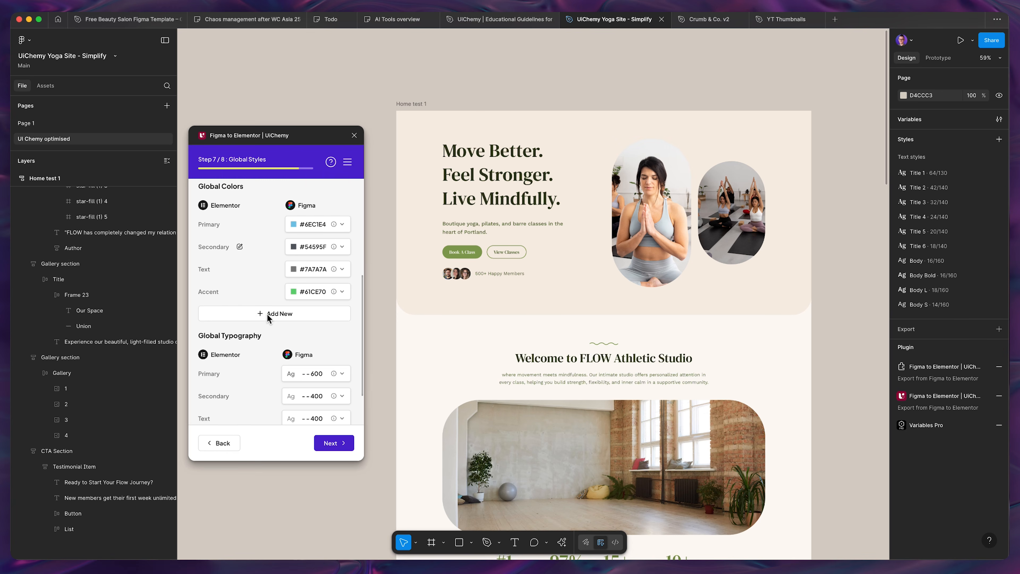
scroll(268, 328, down, 2)
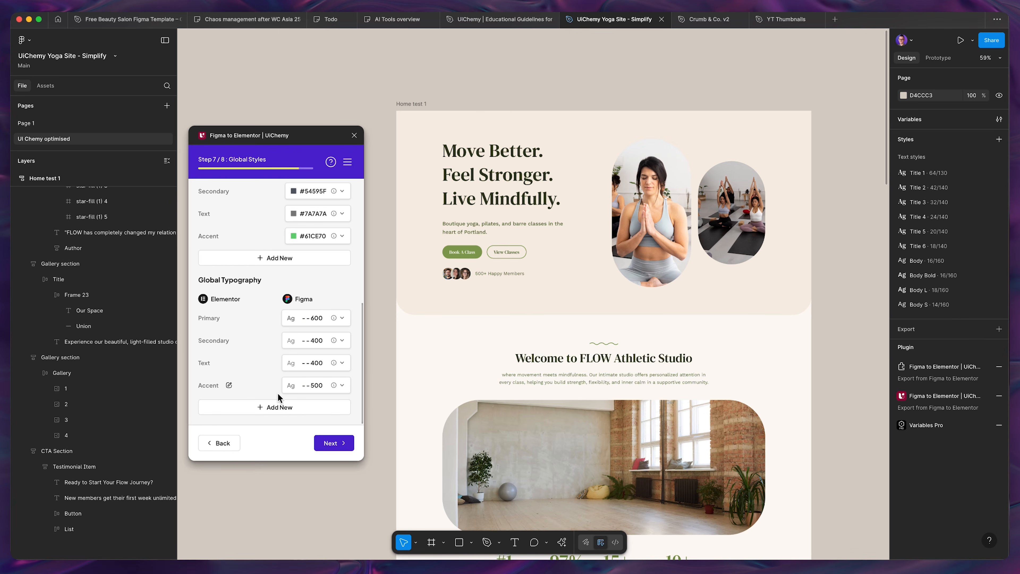
scroll(262, 371, up, 11)
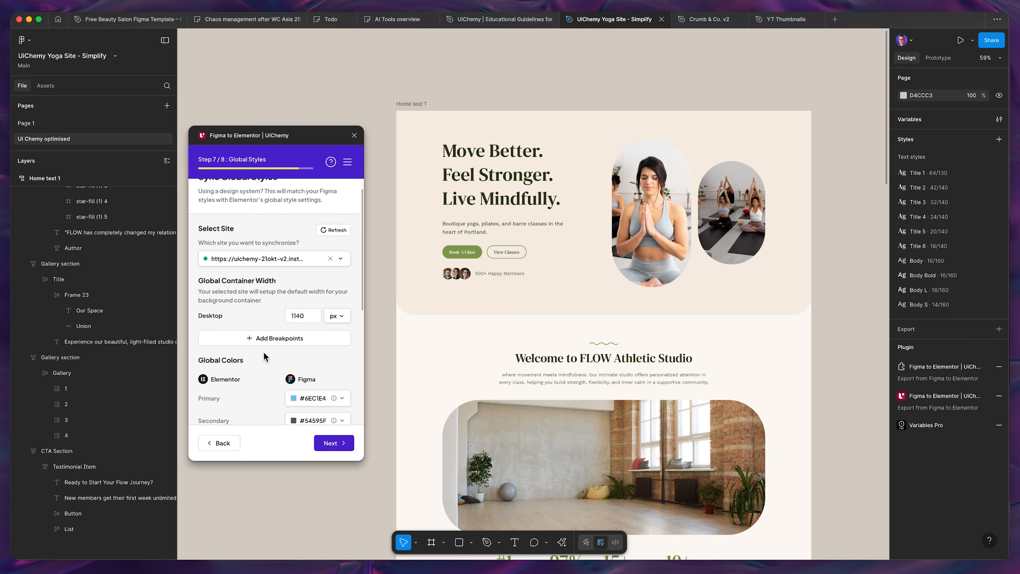
scroll(263, 353, up, 1)
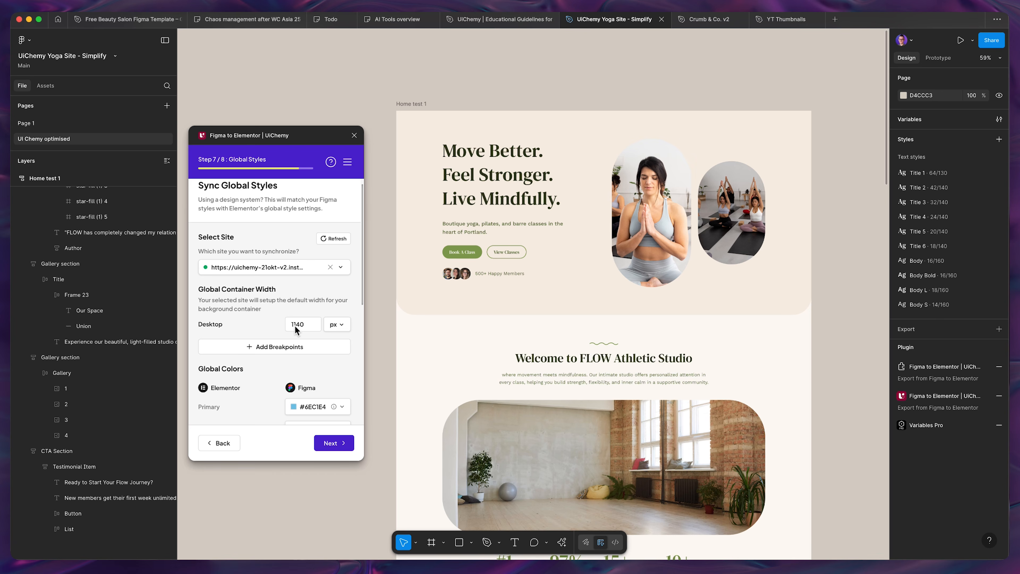
Check the hero section's and Welcome Image's dimensions in the design and set the desktop global container width to 1120 px.
click(574, 292)
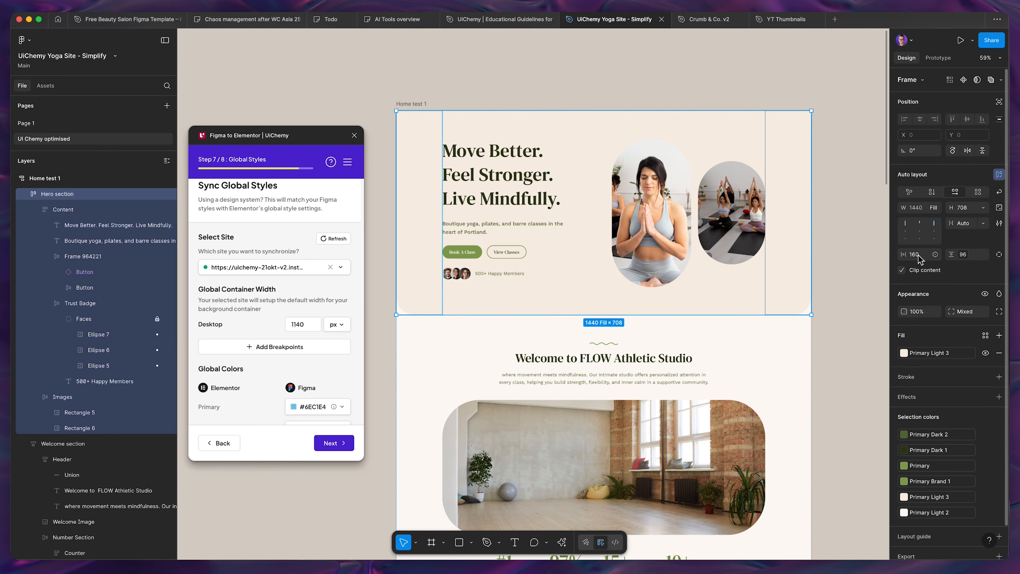
click(728, 211)
click(619, 404)
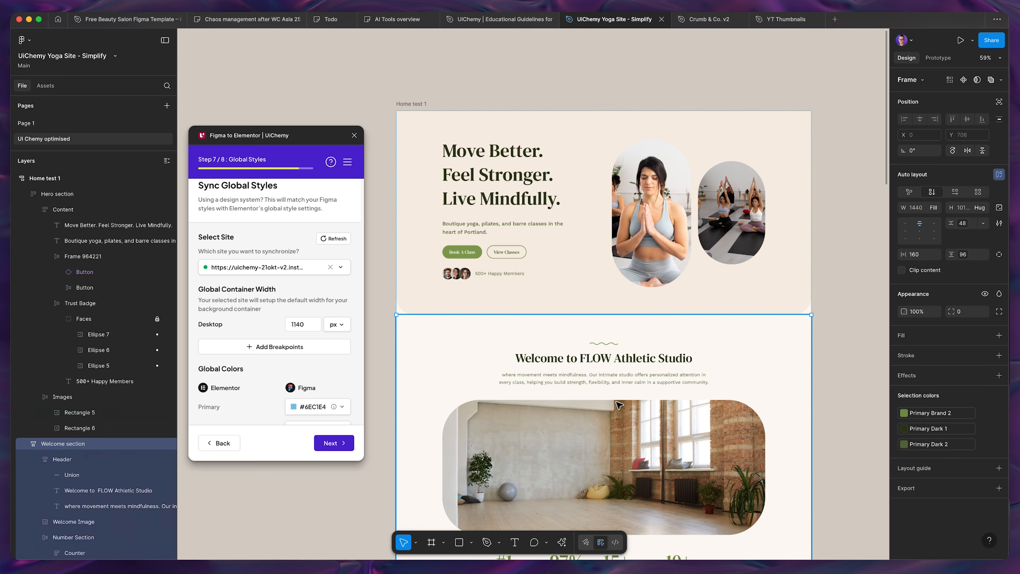
click(627, 442)
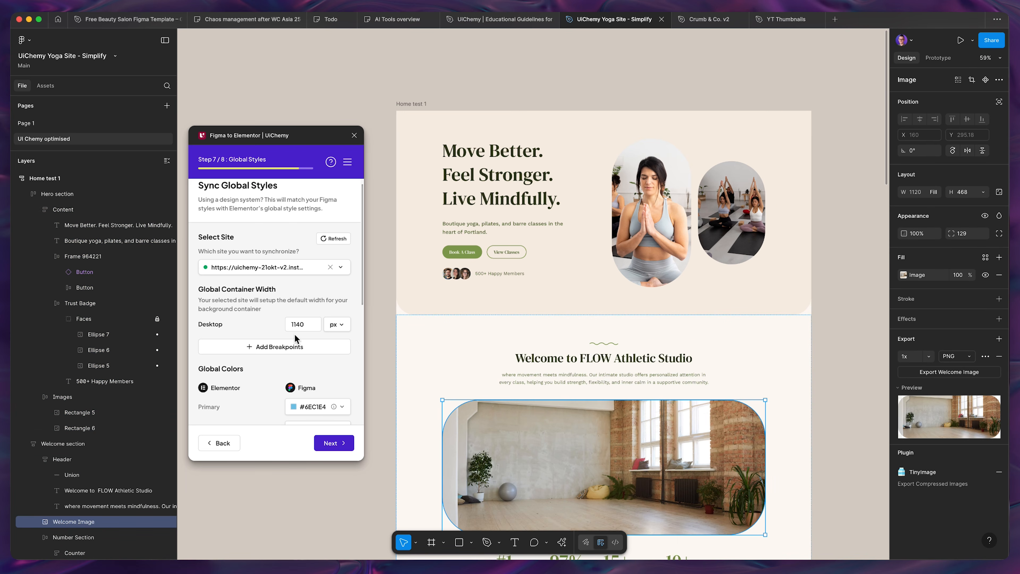
click(297, 324)
text(2)
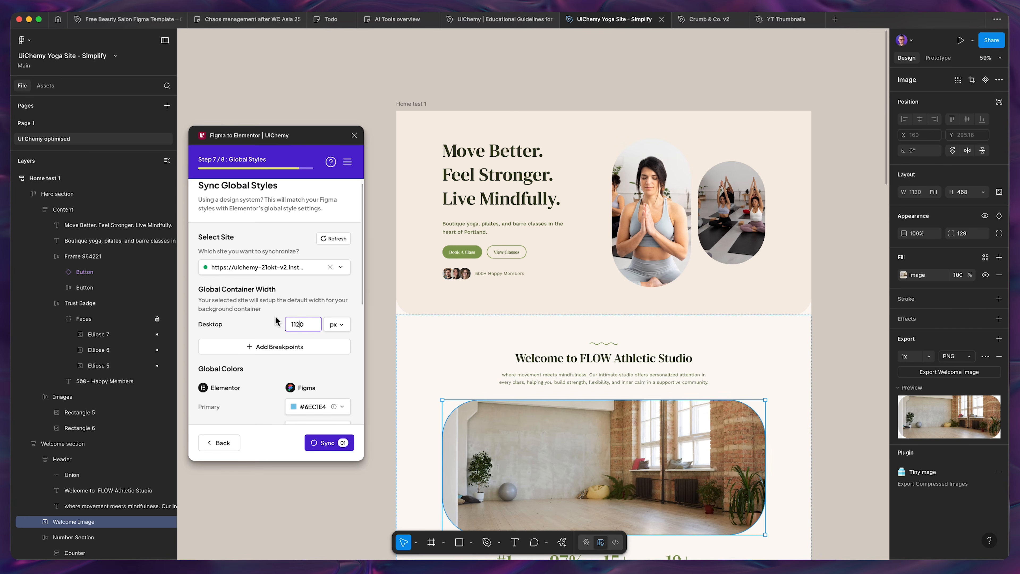
scroll(263, 308, down, 1)
click(255, 298)
scroll(256, 297, down, 1)
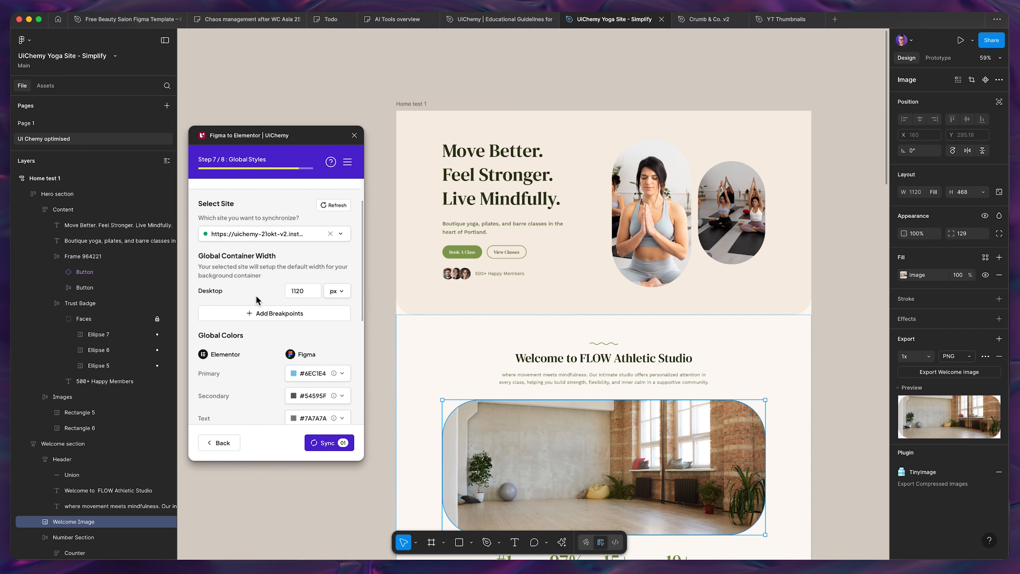
Add a Laptop breakpoint to the global container width and set it to 85%.
click(273, 313)
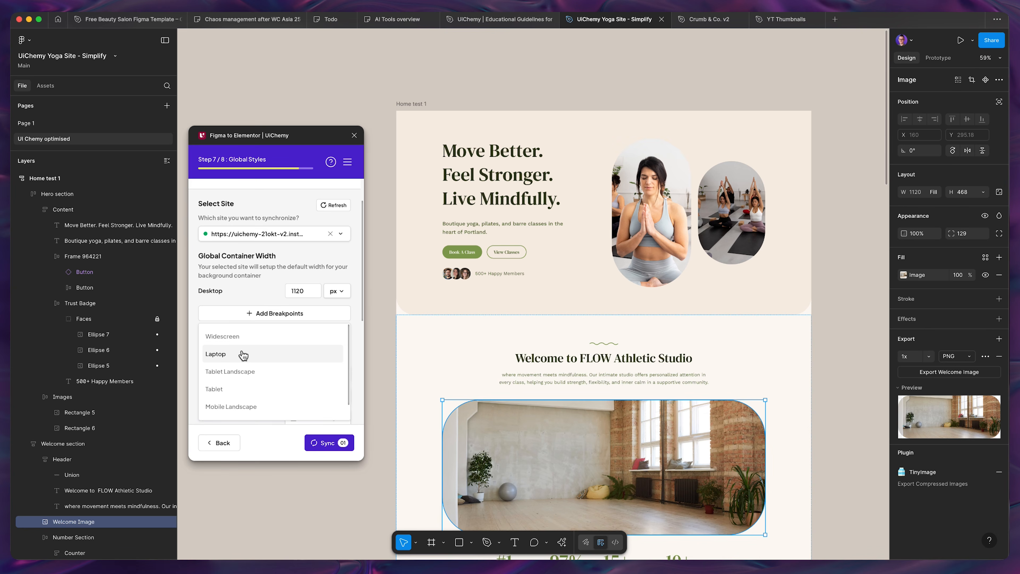
click(255, 355)
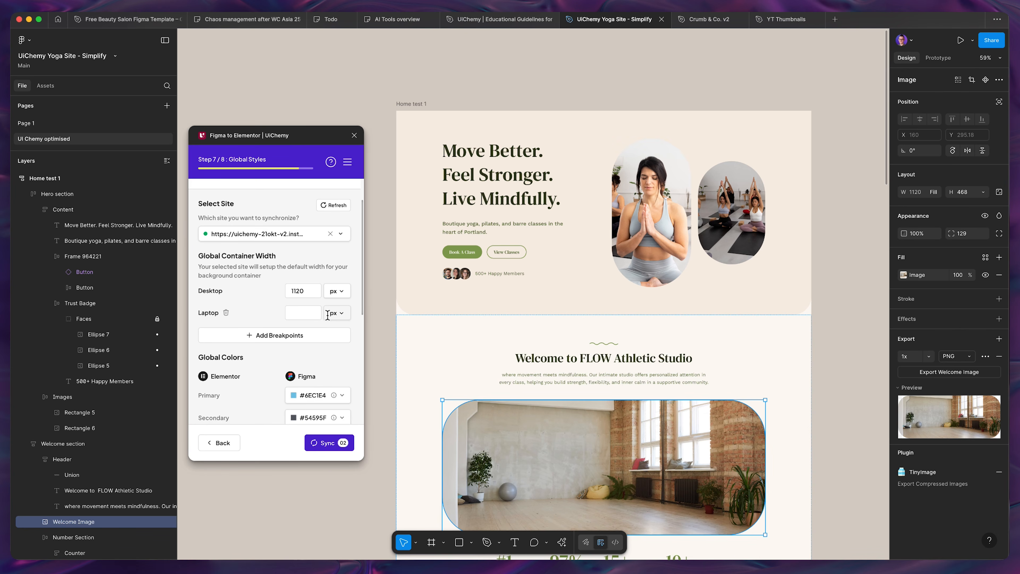
click(336, 312)
click(337, 341)
click(301, 312)
text(85)
Add a Tablet breakpoint to the global container width and set it to 85%.
click(265, 336)
click(258, 390)
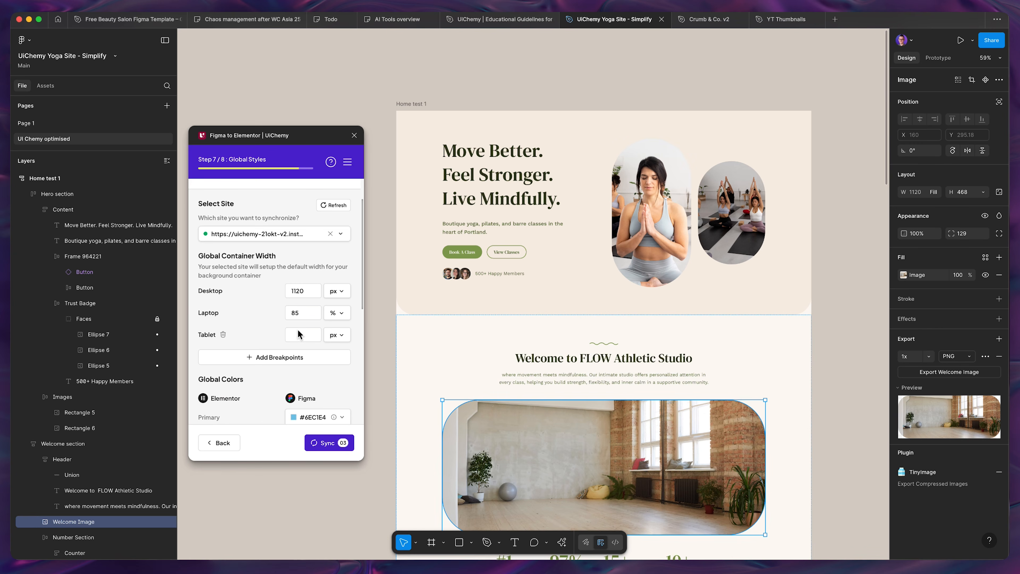
text(85)
click(333, 335)
click(337, 361)
Add a Mobile breakpoint to the global container width and set it to 90%.
click(269, 357)
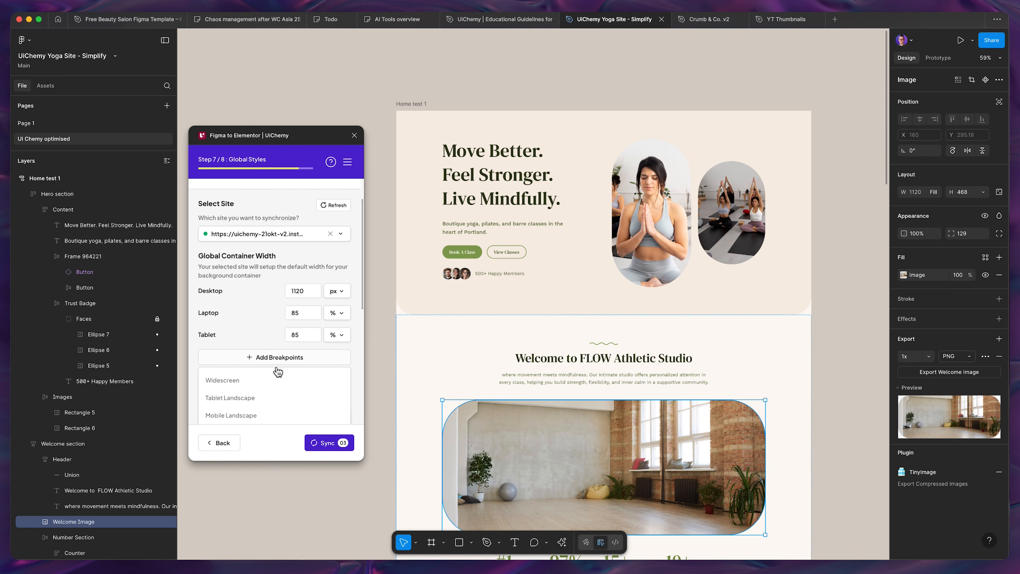
scroll(250, 406, down, 3)
click(228, 352)
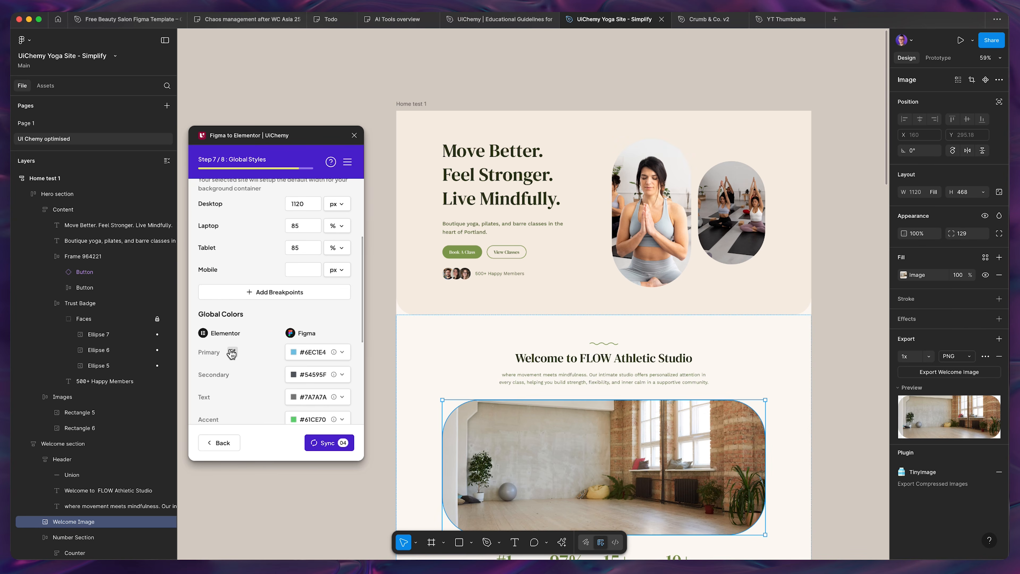
click(295, 272)
text(90)
click(337, 270)
click(337, 300)
scroll(257, 277, up, 2)
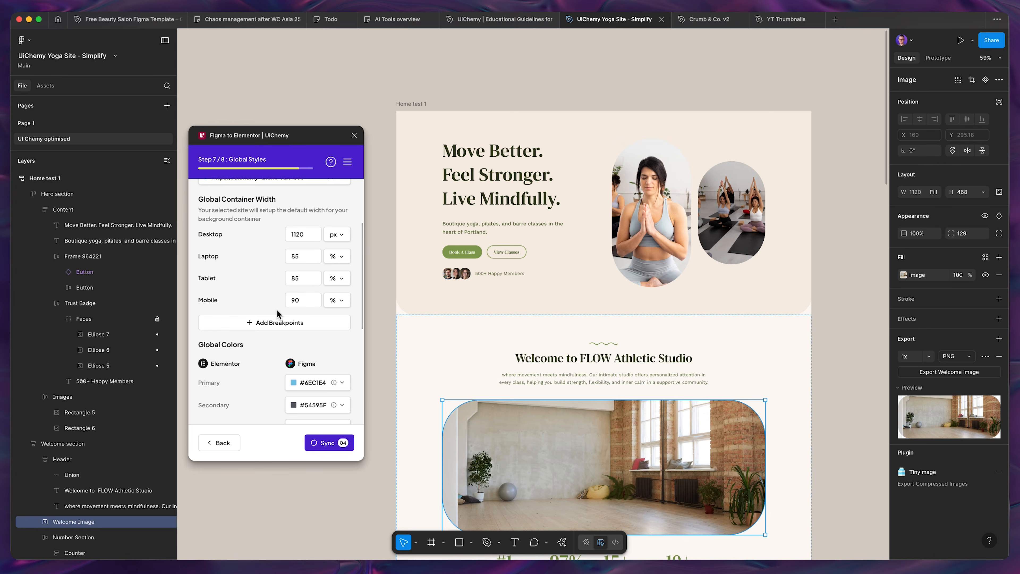
Add all of the design's color variables, Primary Brand 1 through Primary Light 4, to the Global Colors and review the list.
scroll(261, 319, down, 8)
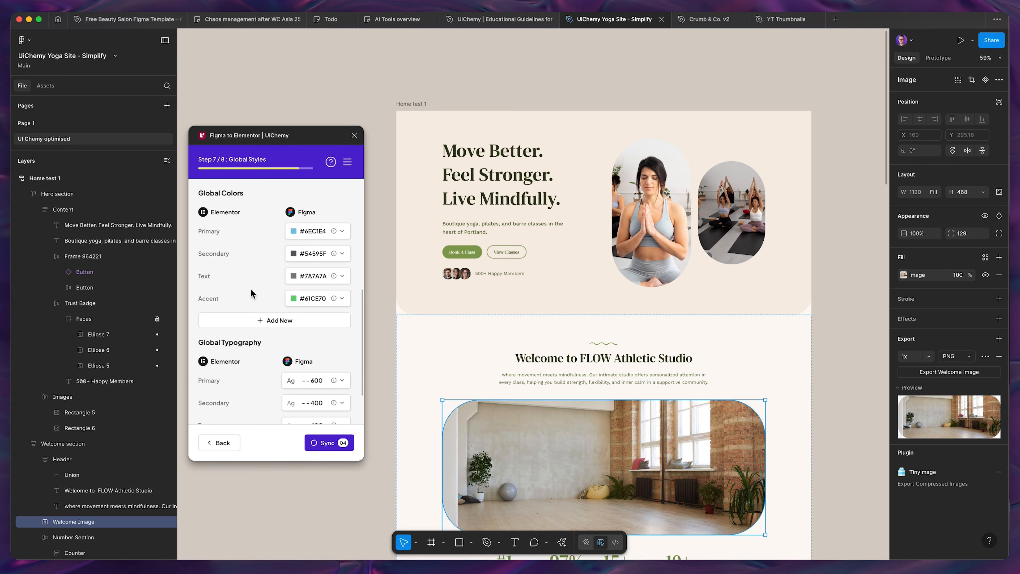
click(273, 321)
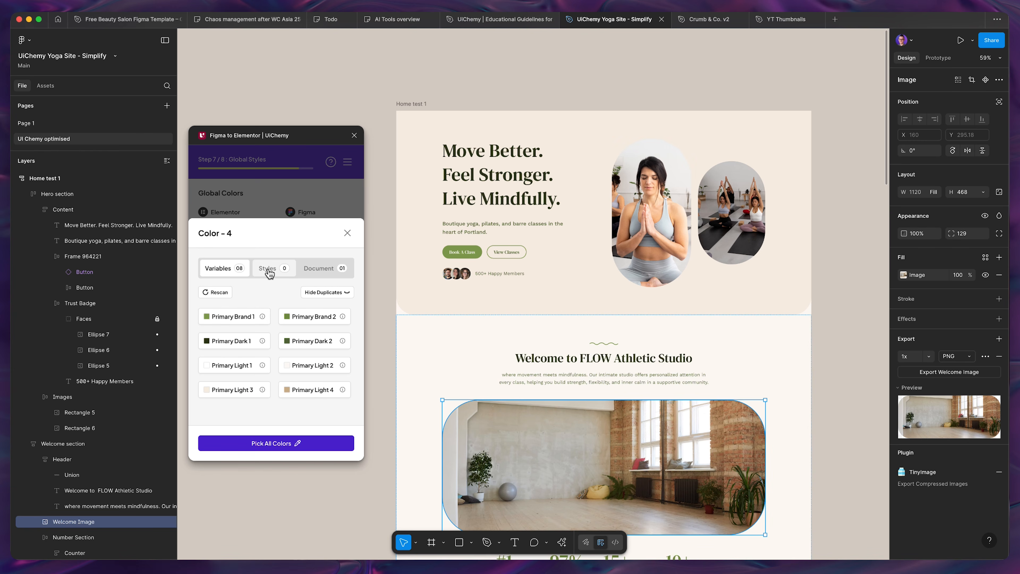
click(279, 446)
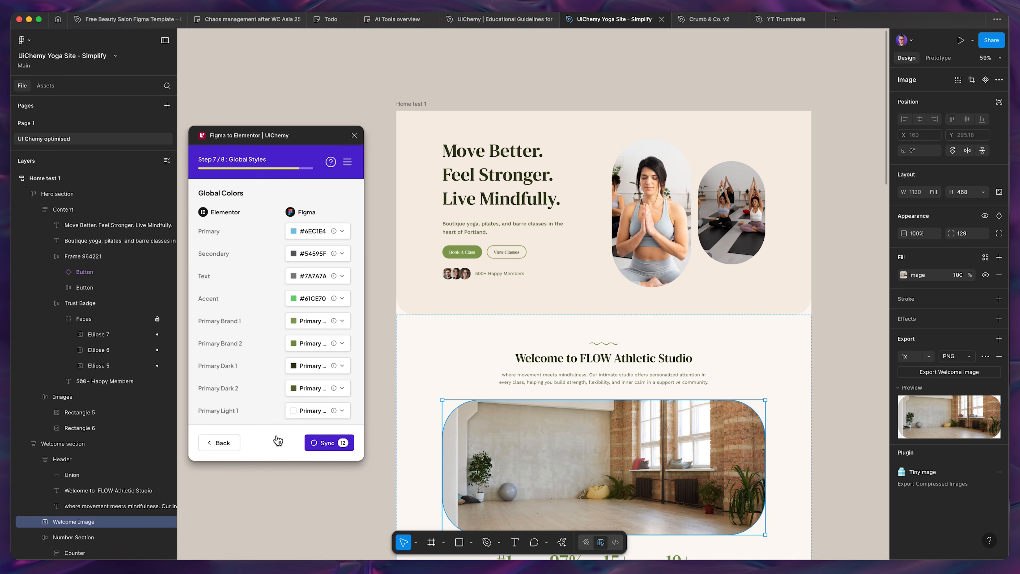
scroll(270, 290, down, 2)
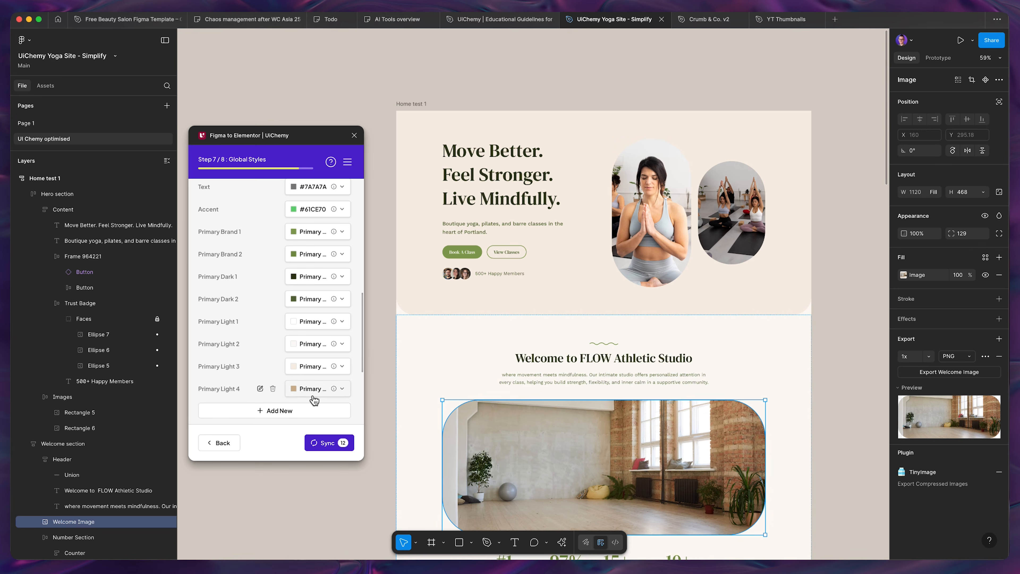
scroll(323, 228, up, 3)
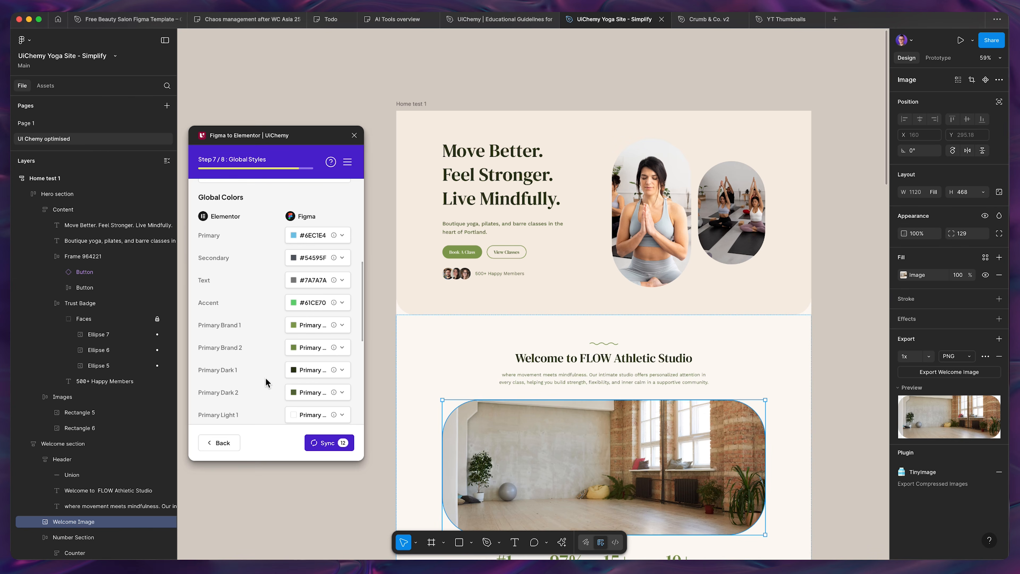
Add all of the design's text styles to the Global Typography and compare them with the file's own text styles.
scroll(329, 301, down, 5)
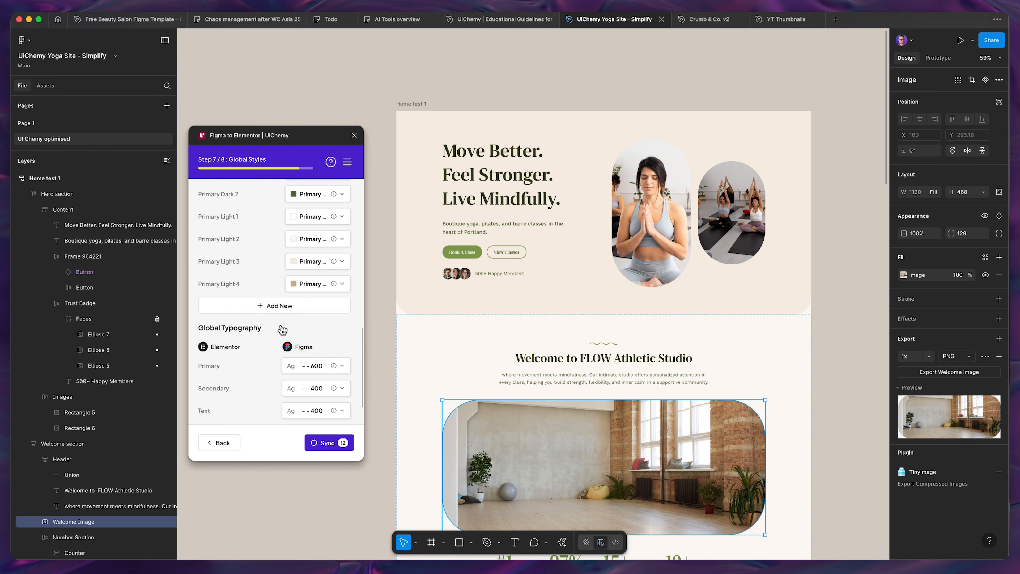
scroll(282, 329, down, 2)
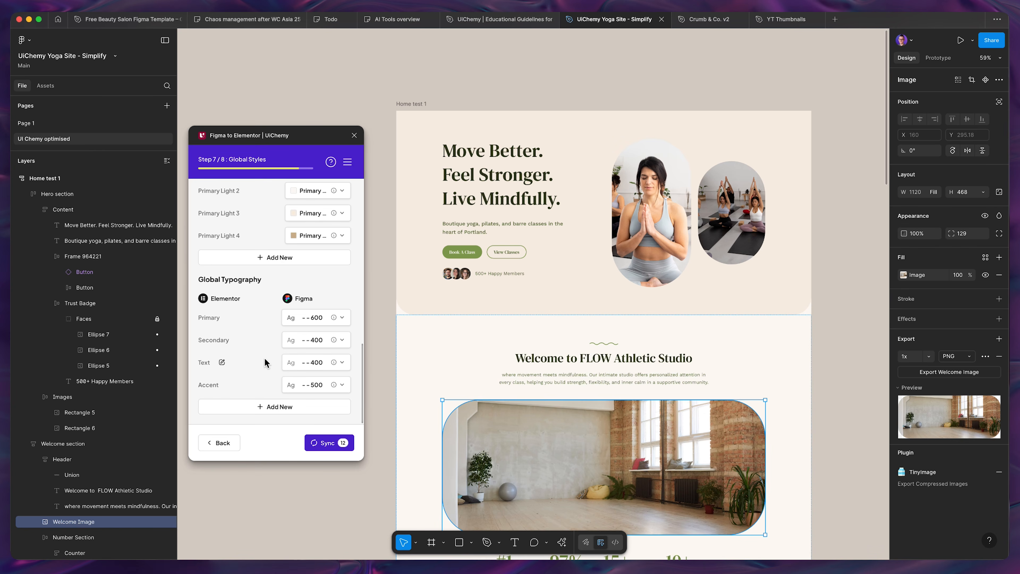
click(268, 410)
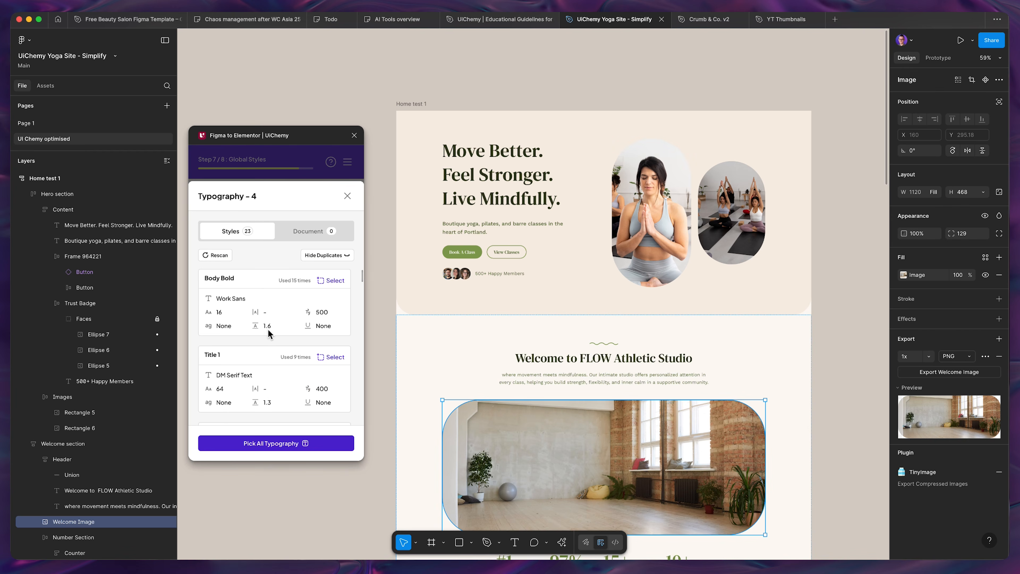
scroll(279, 389, down, 3)
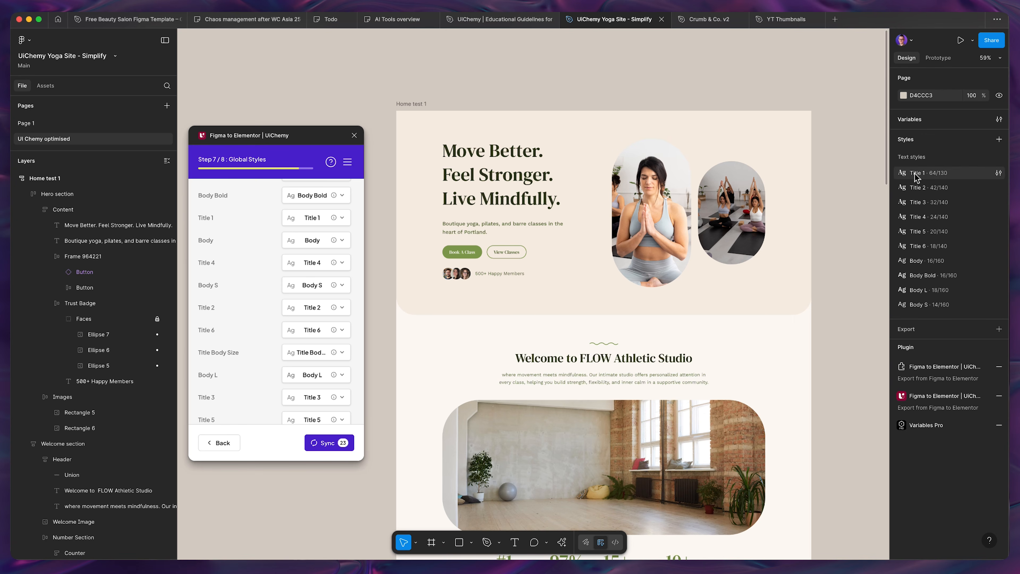
scroll(243, 366, down, 1)
scroll(242, 371, up, 3)
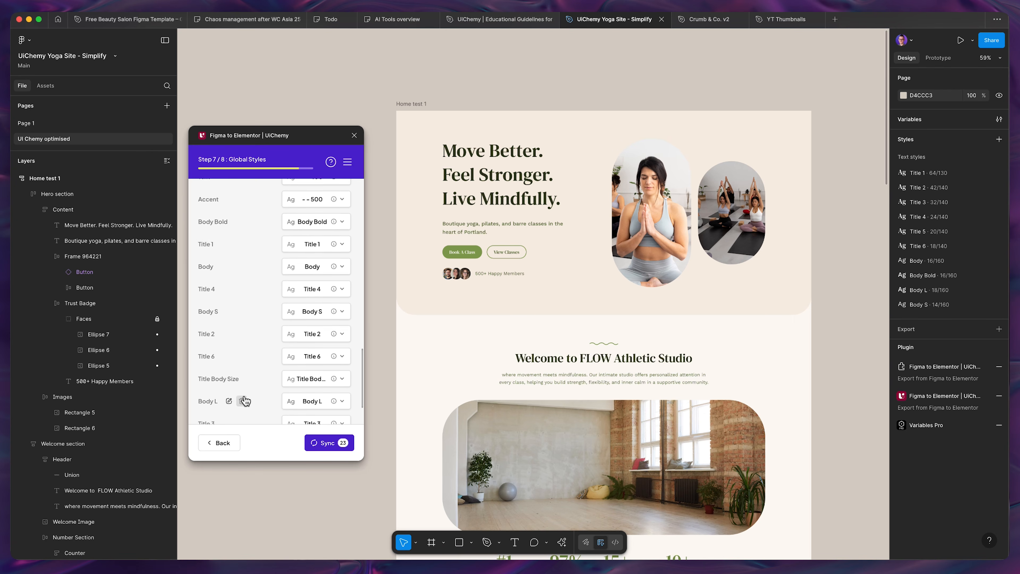
scroll(241, 360, up, 2)
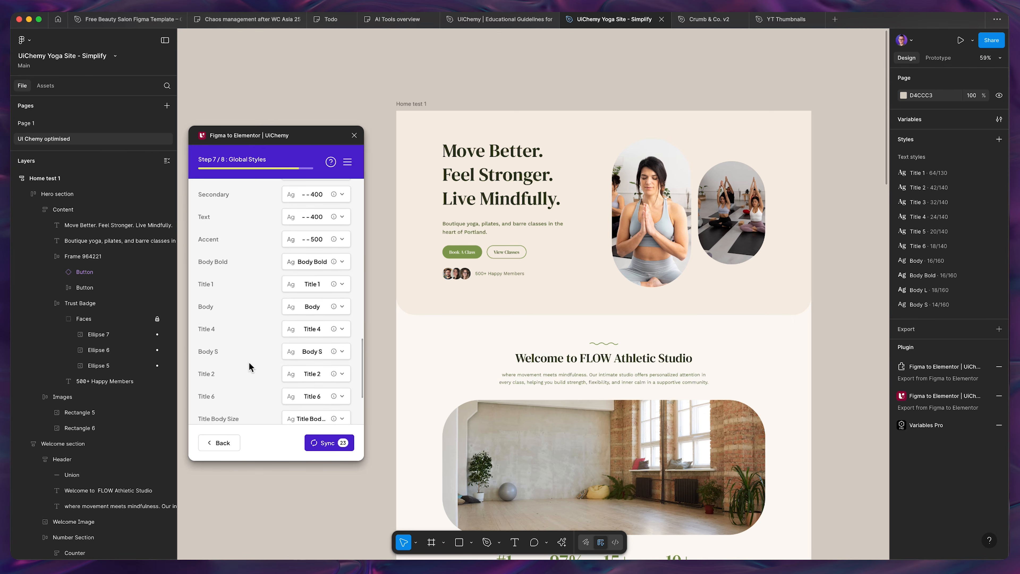
scroll(254, 266, up, 2)
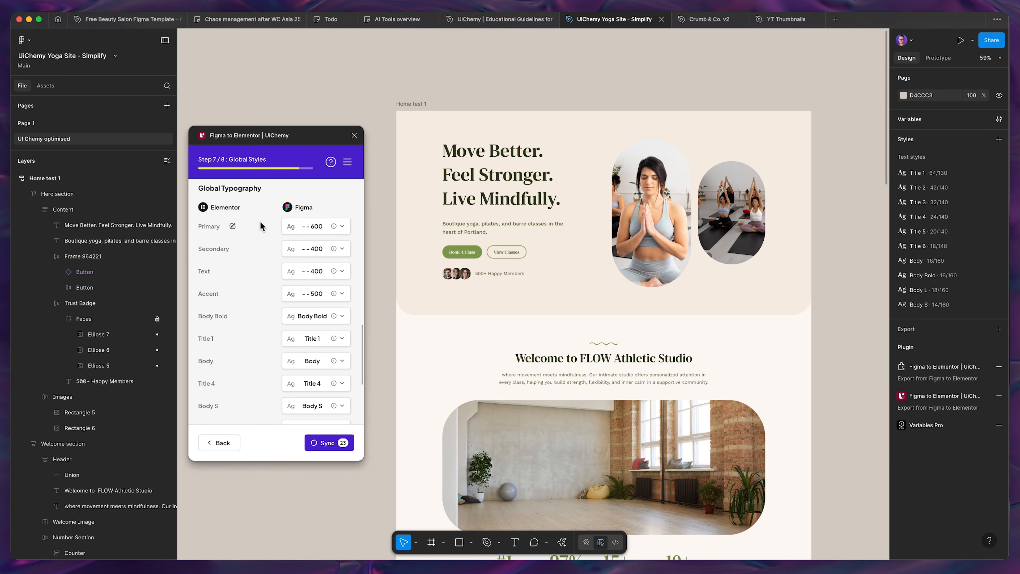
Sync the added global styles to the Elementor site, look over the typography list and continue to the conversion settings.
scroll(241, 341, down, 8)
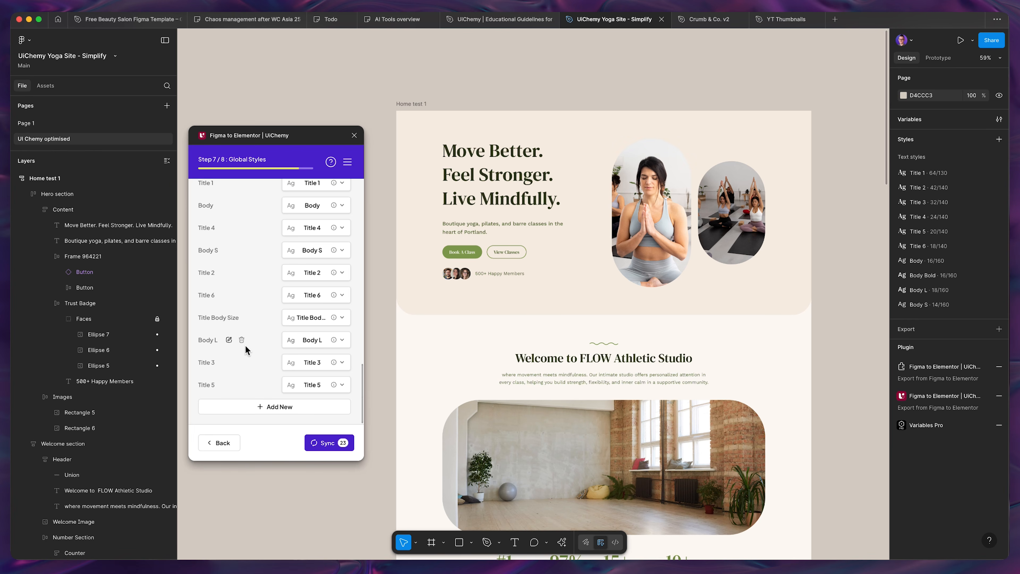
click(333, 446)
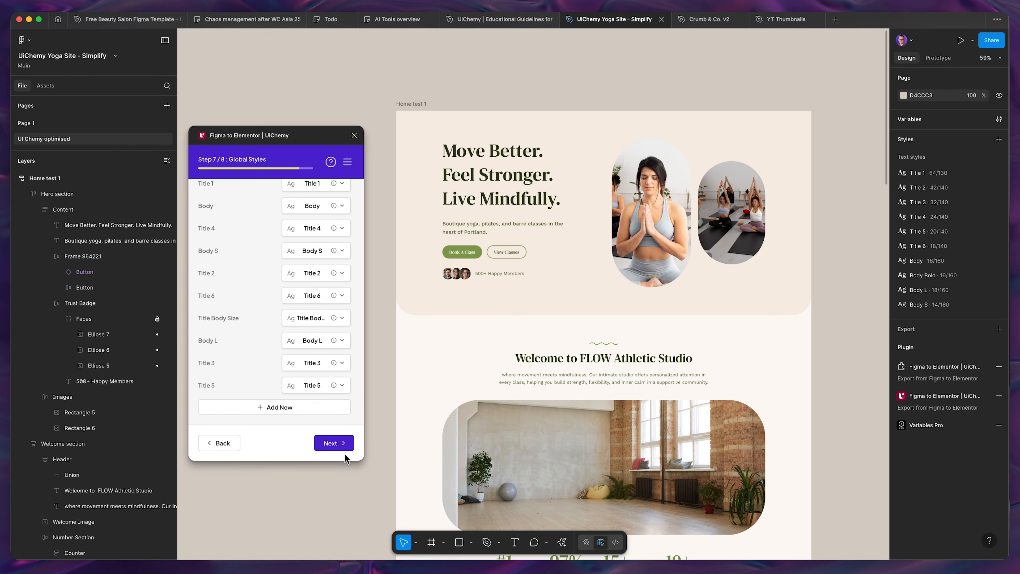
scroll(268, 371, up, 5)
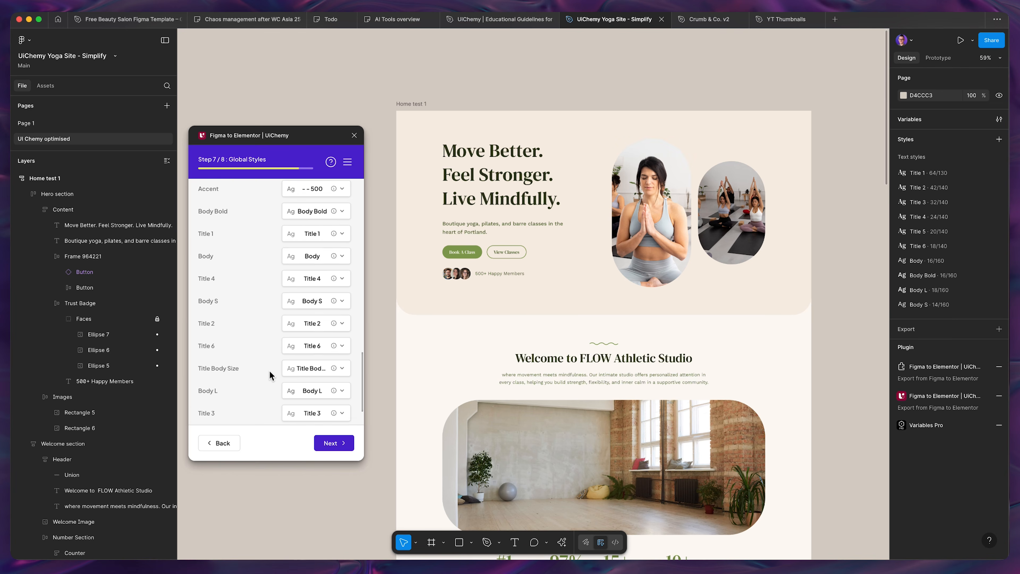
scroll(273, 376, down, 5)
click(330, 443)
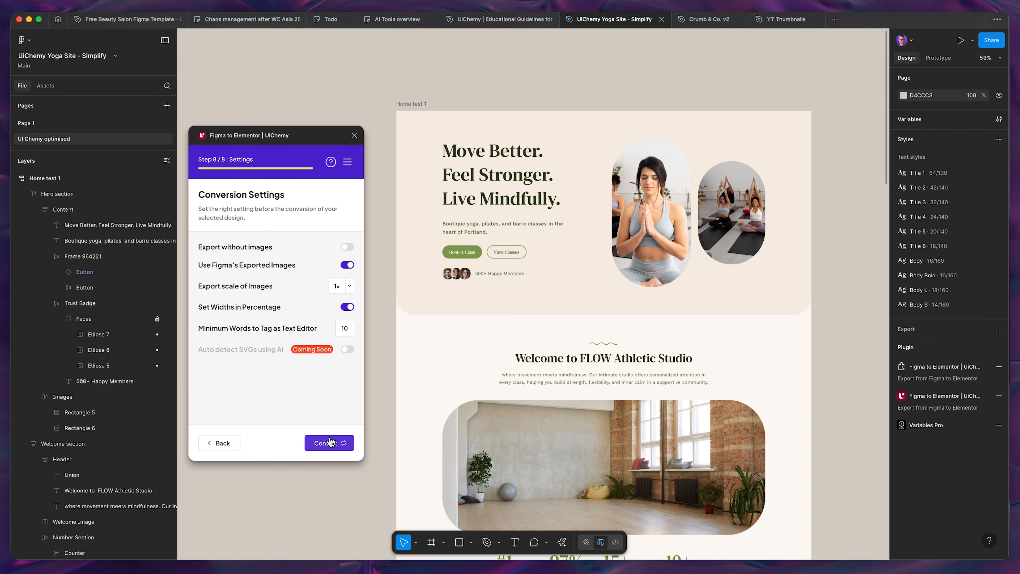
Convert the design with Figma's exported images at 1x scale and widths set in percentage.
drag(297, 138, 302, 138)
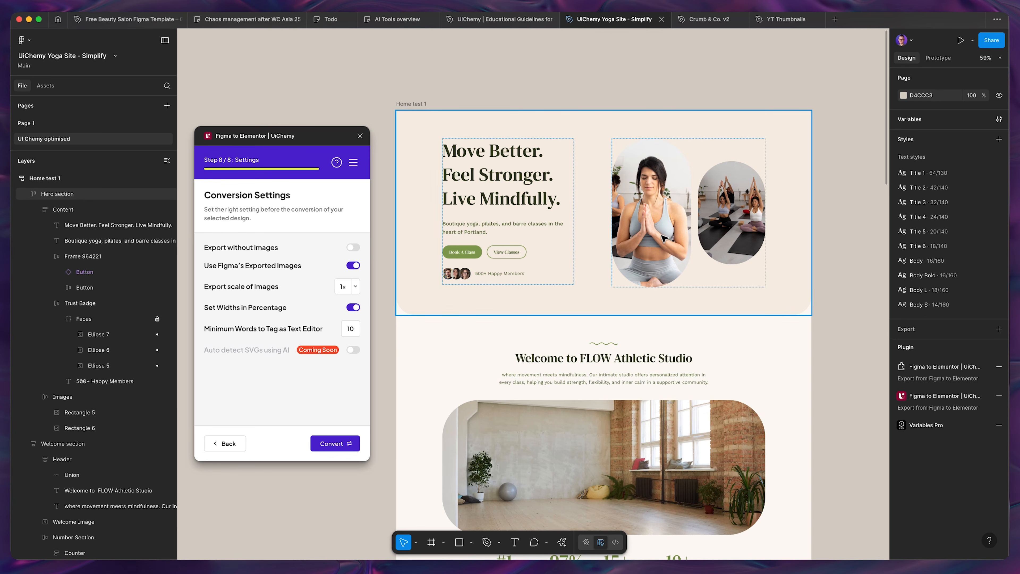
click(652, 221)
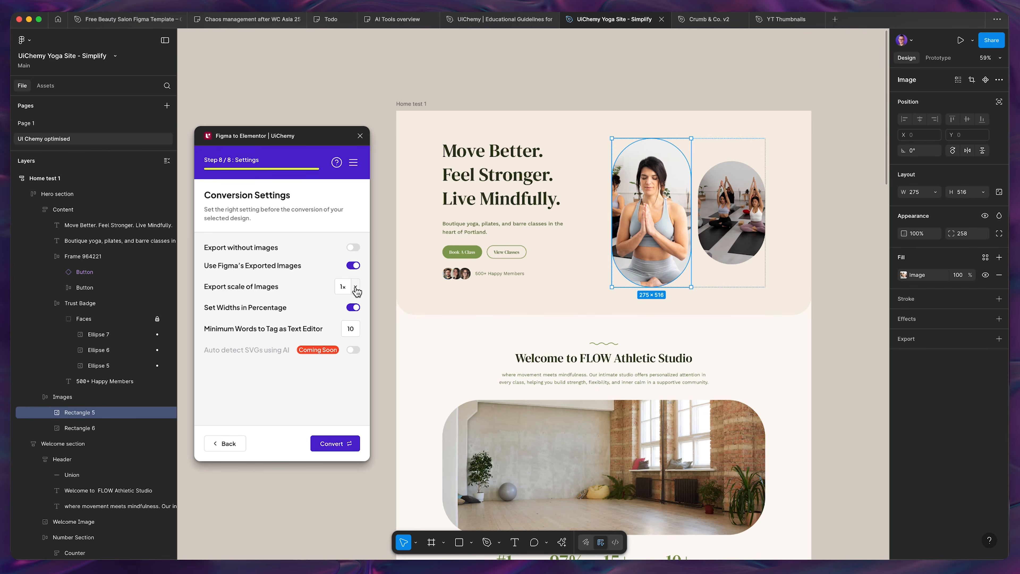
click(335, 448)
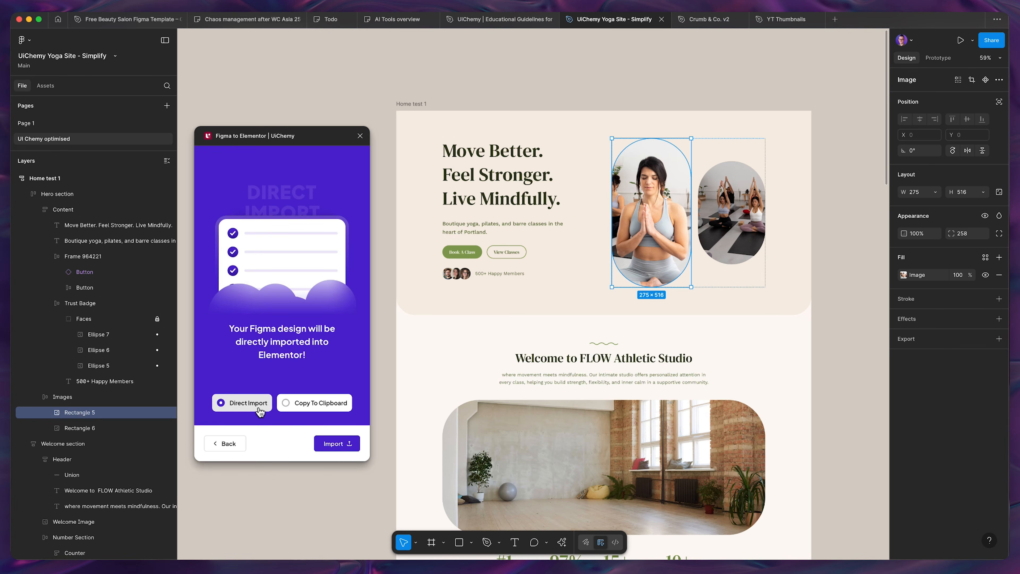
Import the converted design directly into the connected WordPress site as a new page and open the imported page.
click(337, 445)
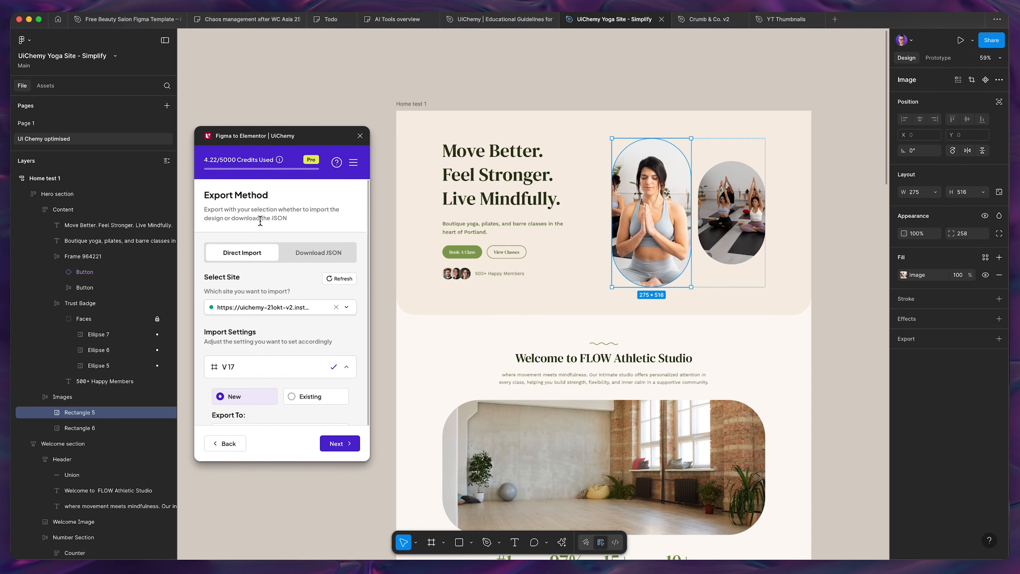
scroll(218, 307, down, 1)
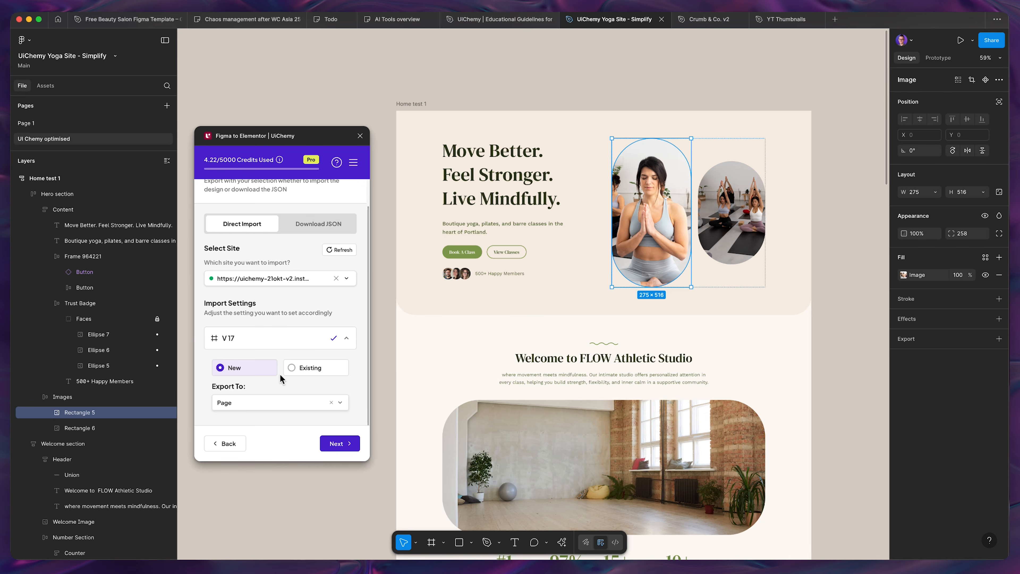
click(337, 446)
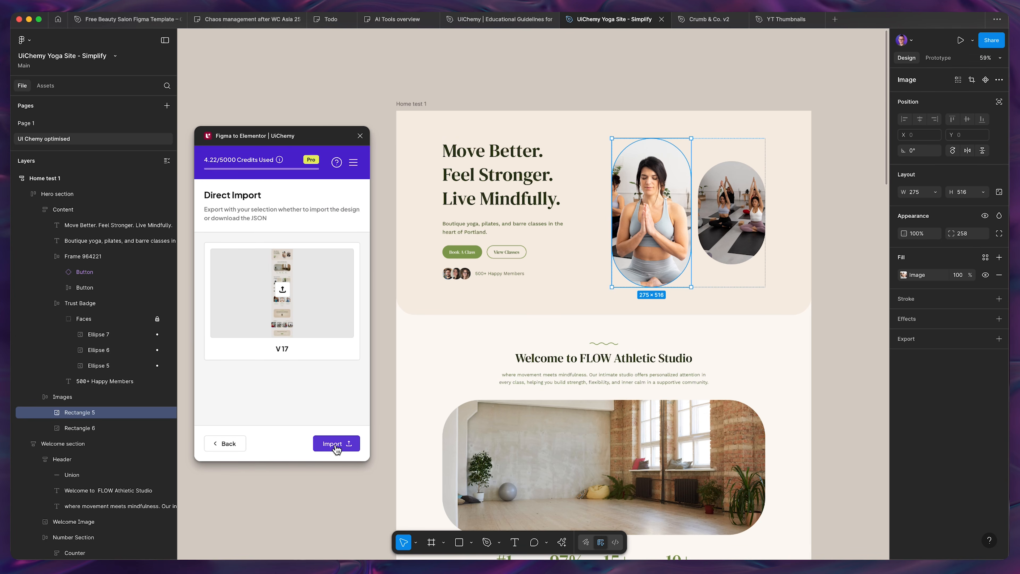
click(337, 445)
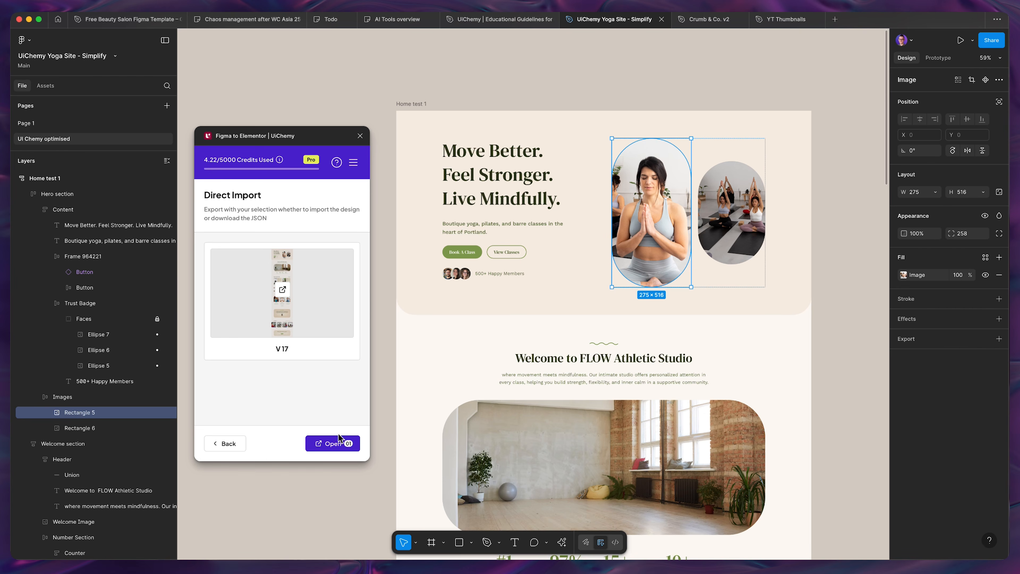
click(337, 444)
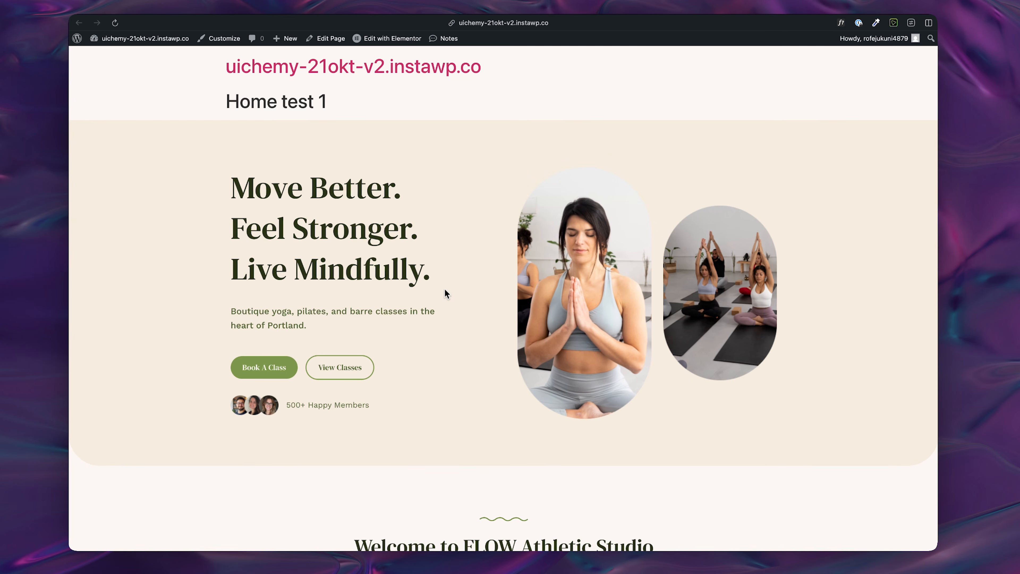
Review the imported Home test 1 page from the hero to the footer, including the empty Our Space gallery area.
scroll(473, 248, down, 9)
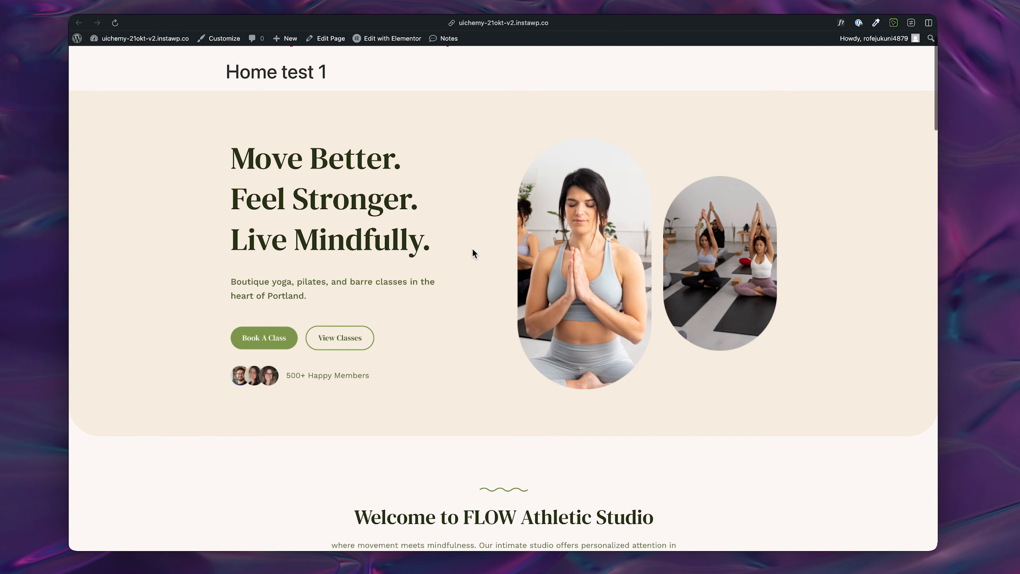
scroll(473, 252, down, 7)
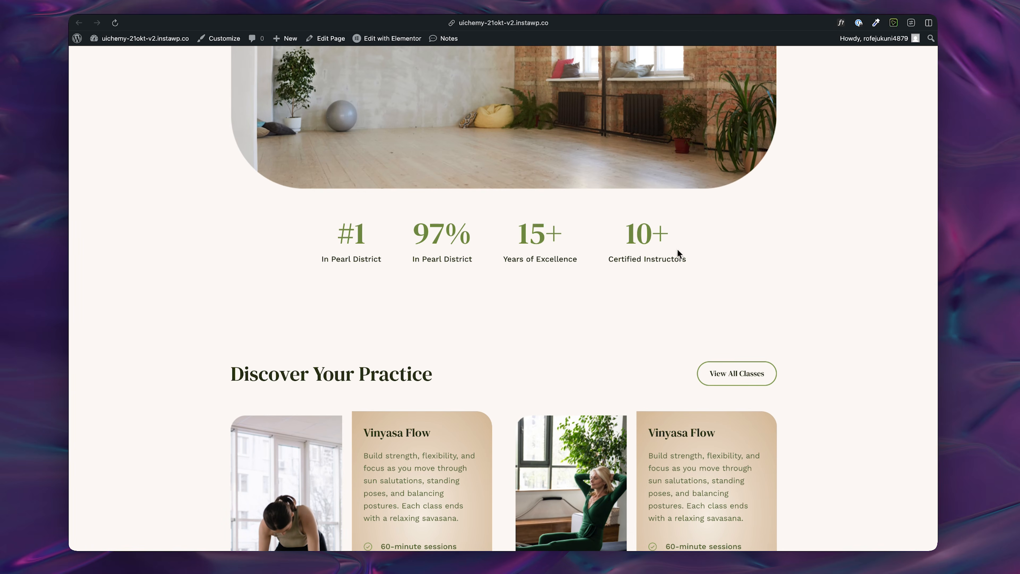
scroll(863, 253, down, 5)
scroll(864, 253, down, 4)
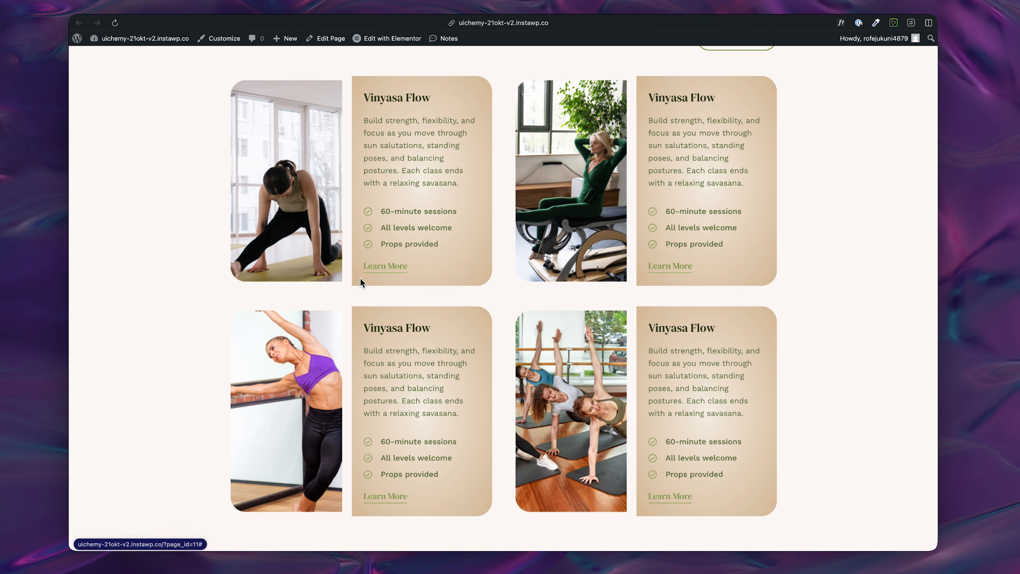
scroll(351, 286, down, 9)
scroll(352, 286, down, 3)
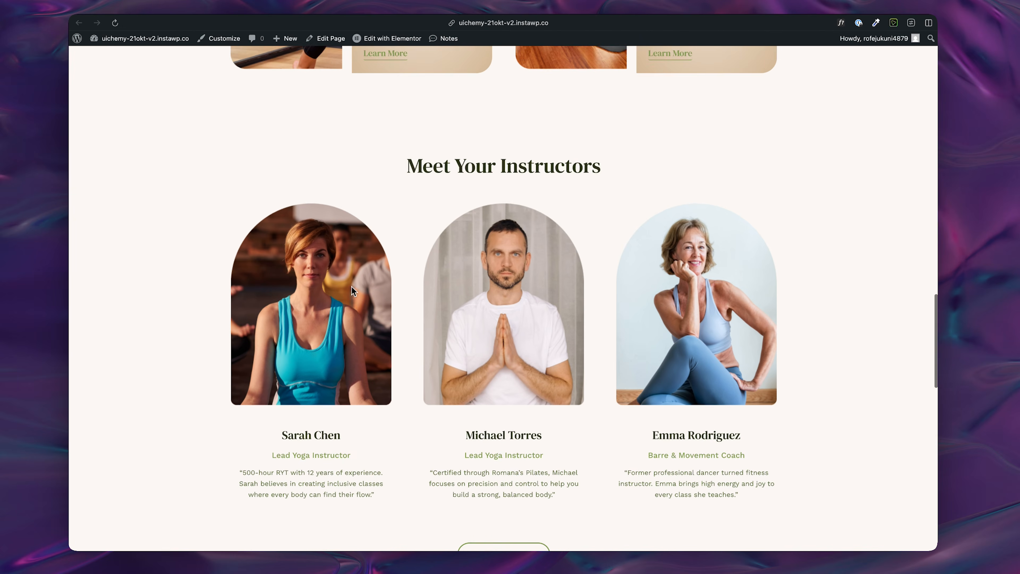
scroll(404, 312, down, 3)
scroll(405, 312, down, 10)
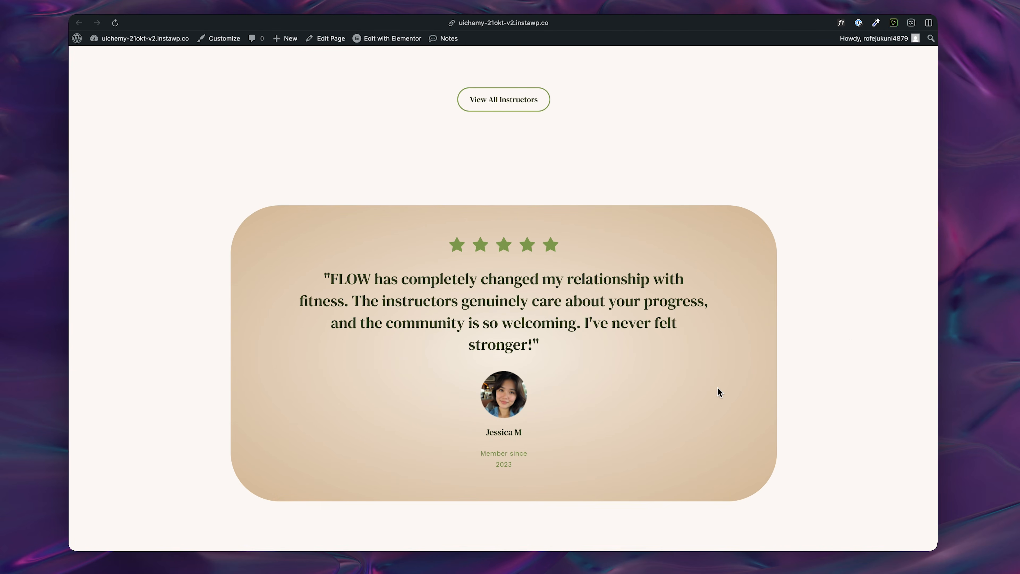
scroll(838, 340, down, 12)
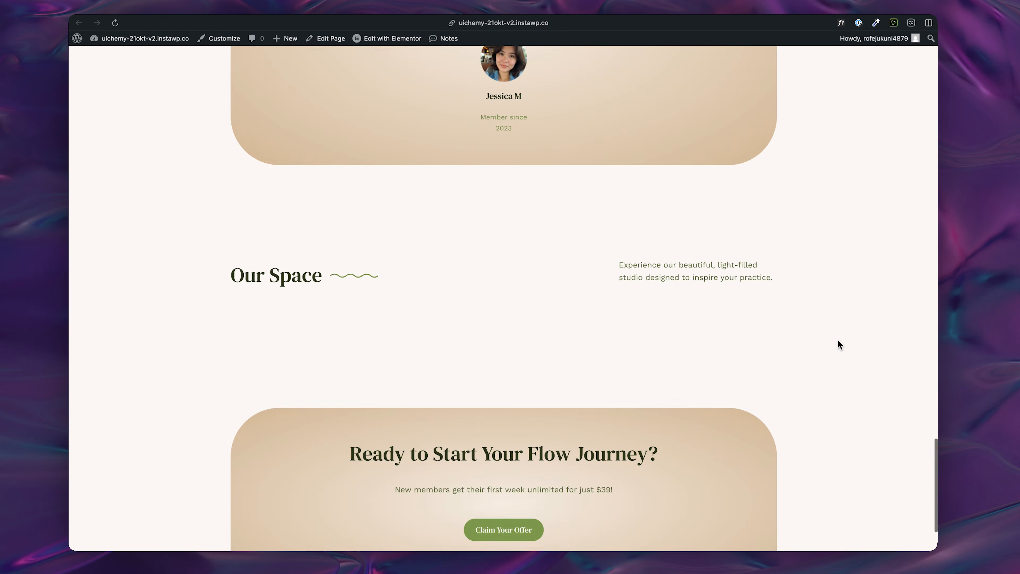
scroll(743, 212, up, 3)
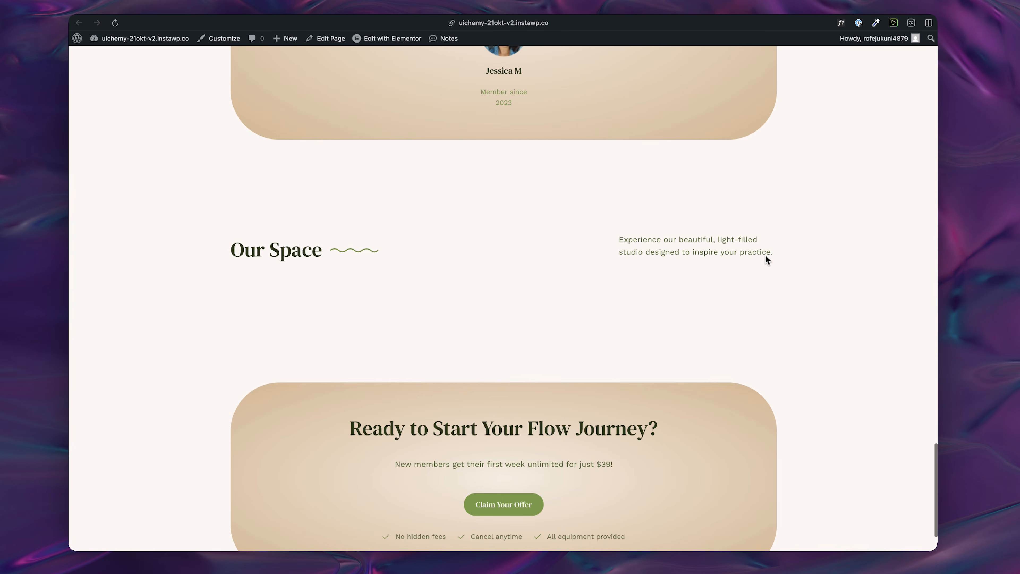
drag(765, 254, 261, 245)
click(261, 246)
scroll(305, 309, down, 3)
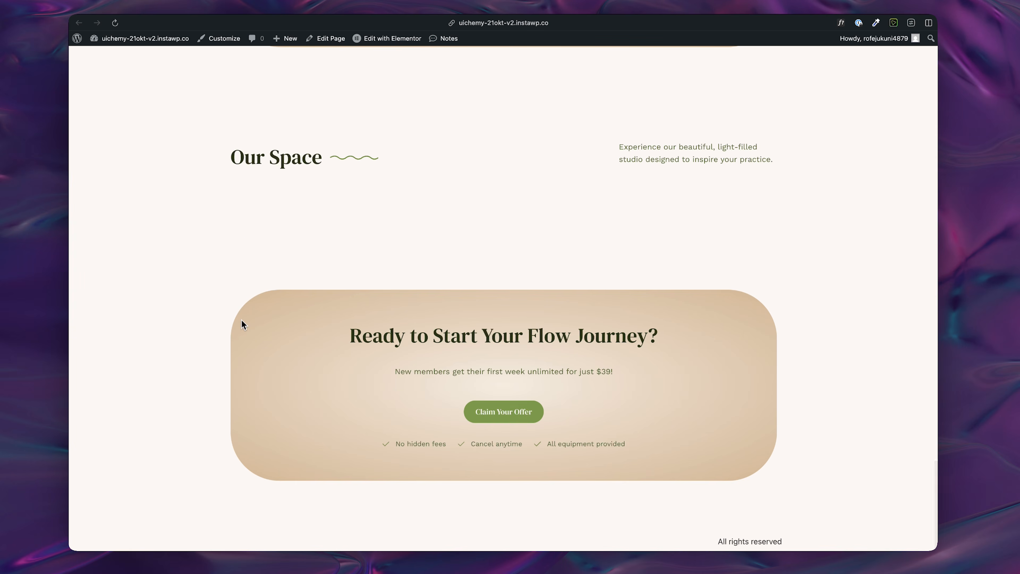
scroll(230, 344, up, 20)
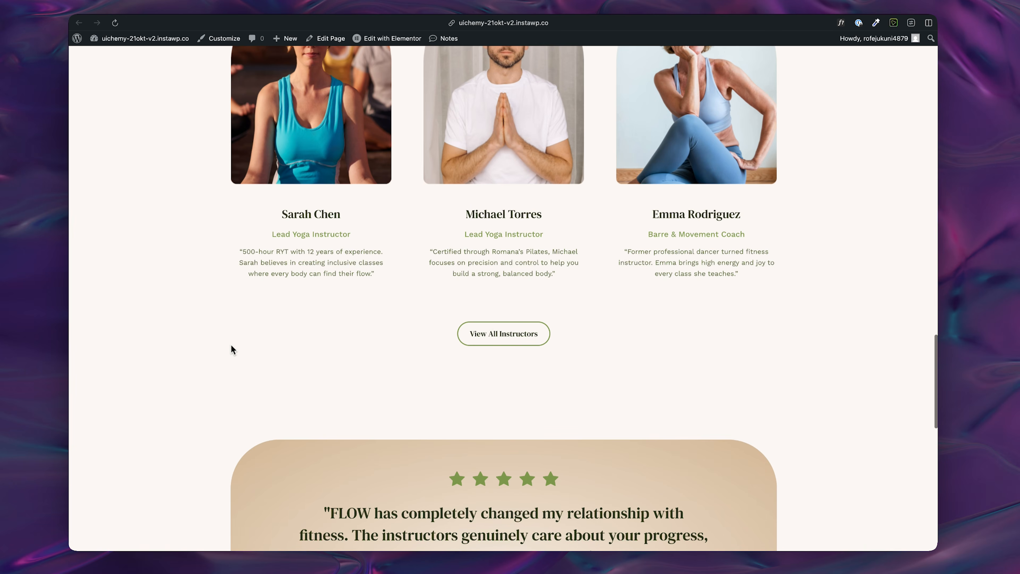
scroll(217, 311, up, 15)
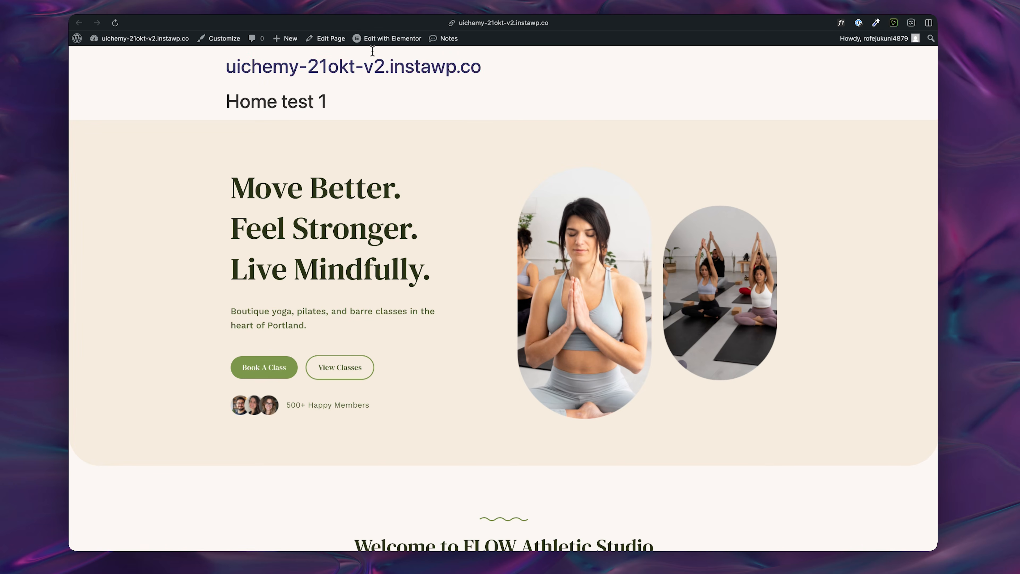
Open the page in the Elementor editor and inspect the hero's Book A Class button, faces image and two rounded photos.
mouse_move(380, 42)
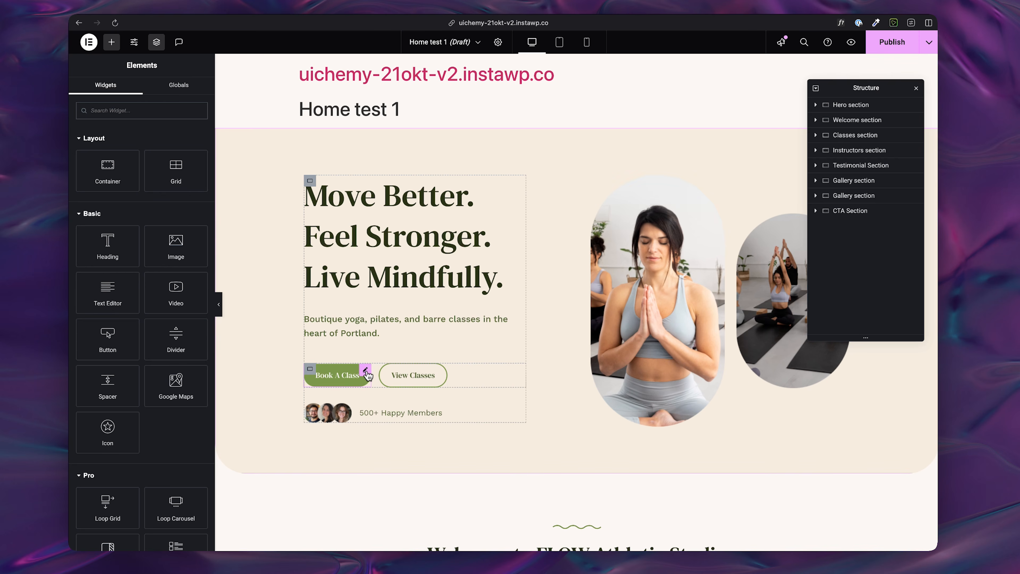
click(367, 373)
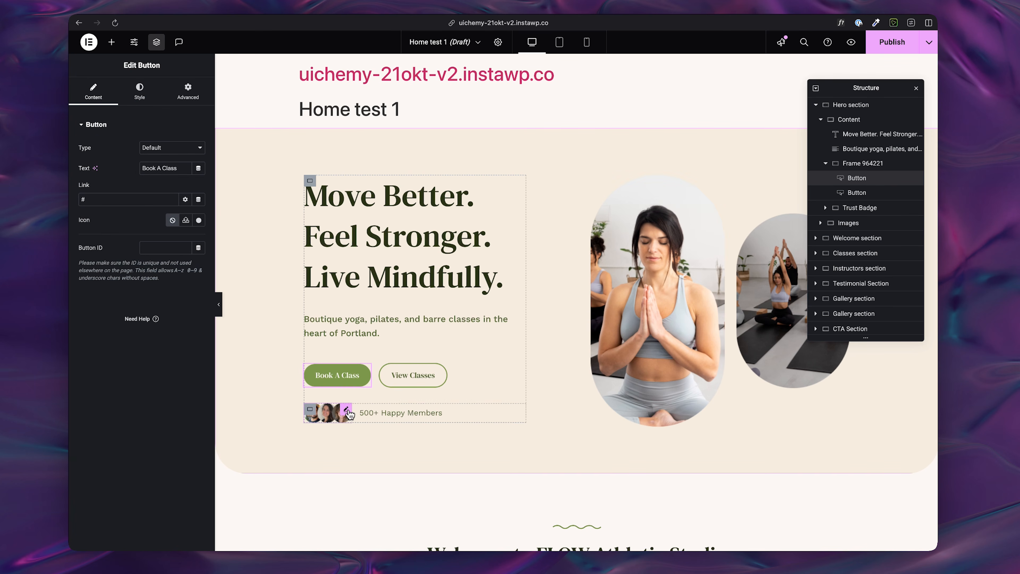
click(327, 412)
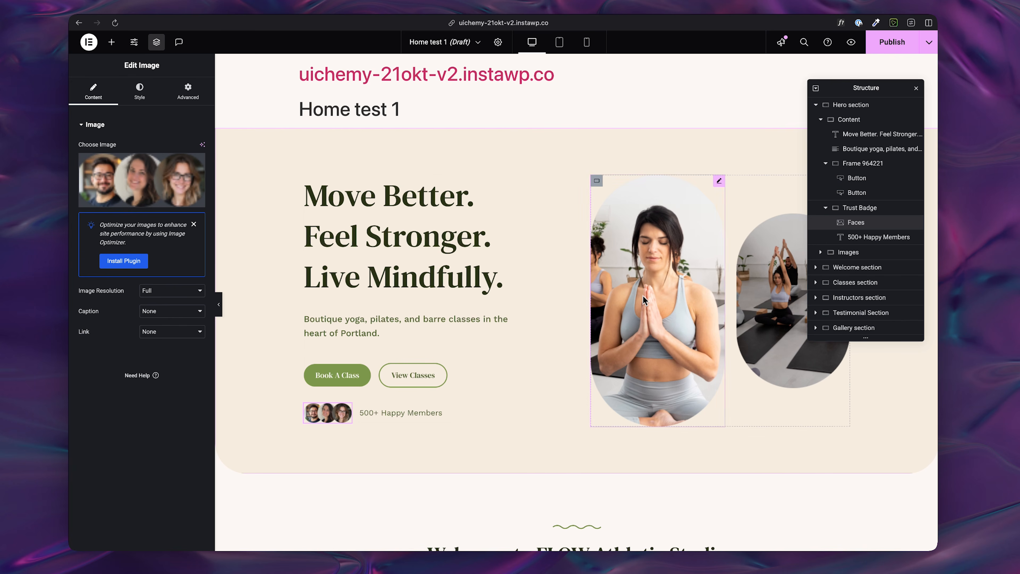
click(695, 278)
click(773, 283)
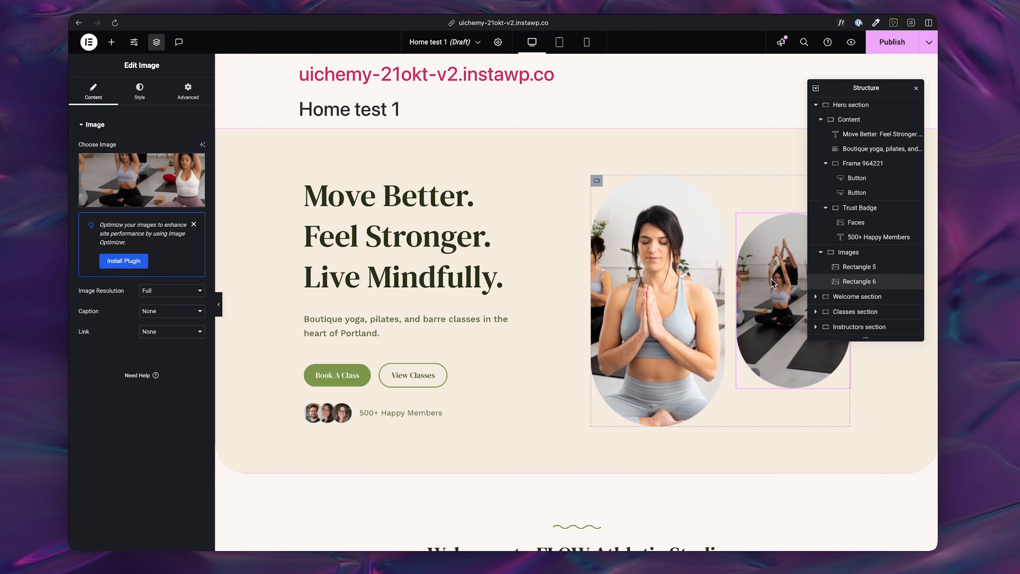
Set the column and row gaps to 0 px on both class cards in the grid's second row.
scroll(294, 265, down, 15)
click(310, 321)
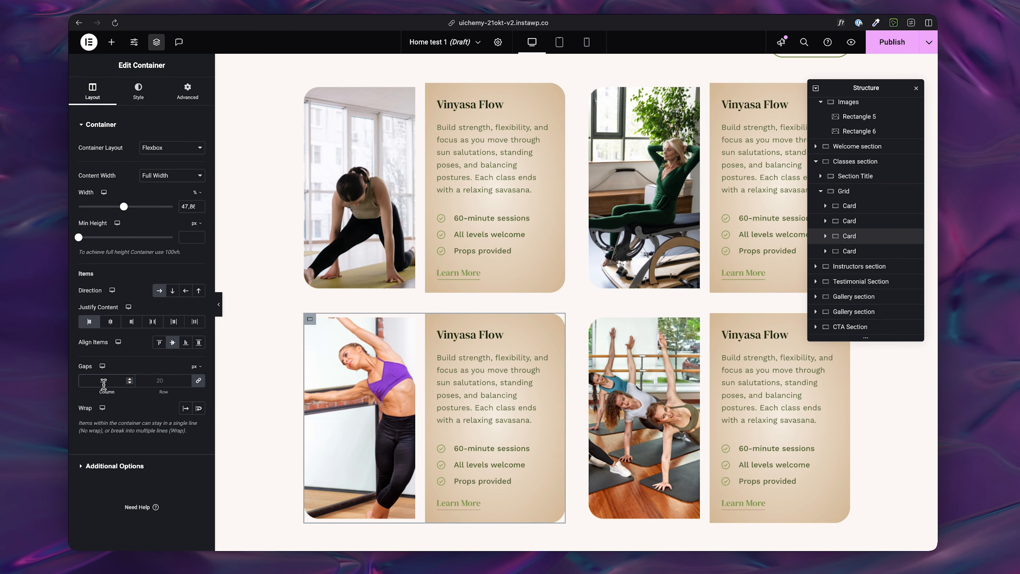
text(0)
scroll(617, 311, down, 1)
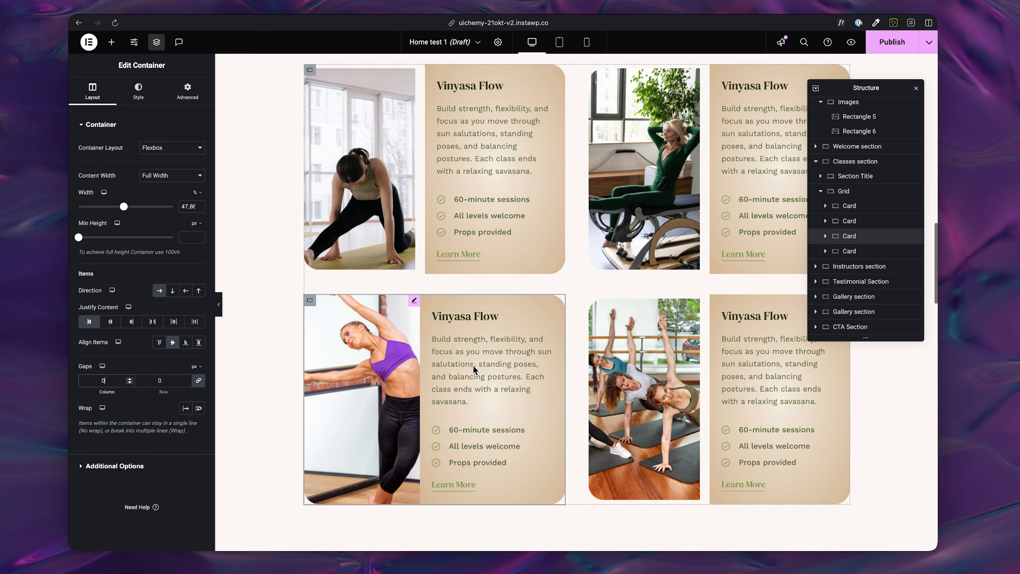
click(595, 300)
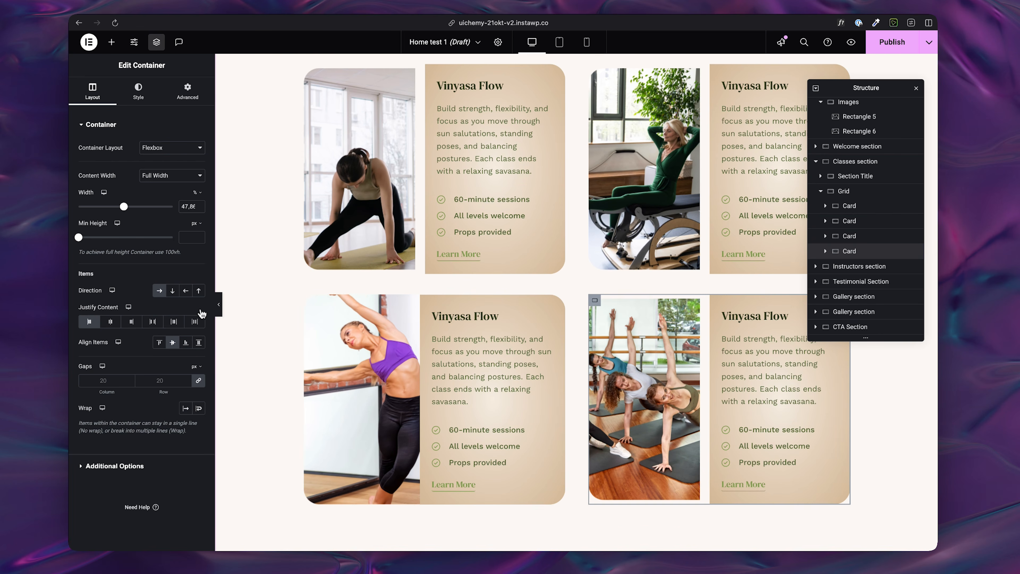
click(117, 378)
text(0)
Inspect the testimonial's star rating widget and the style settings of its quote heading.
scroll(554, 293, down, 10)
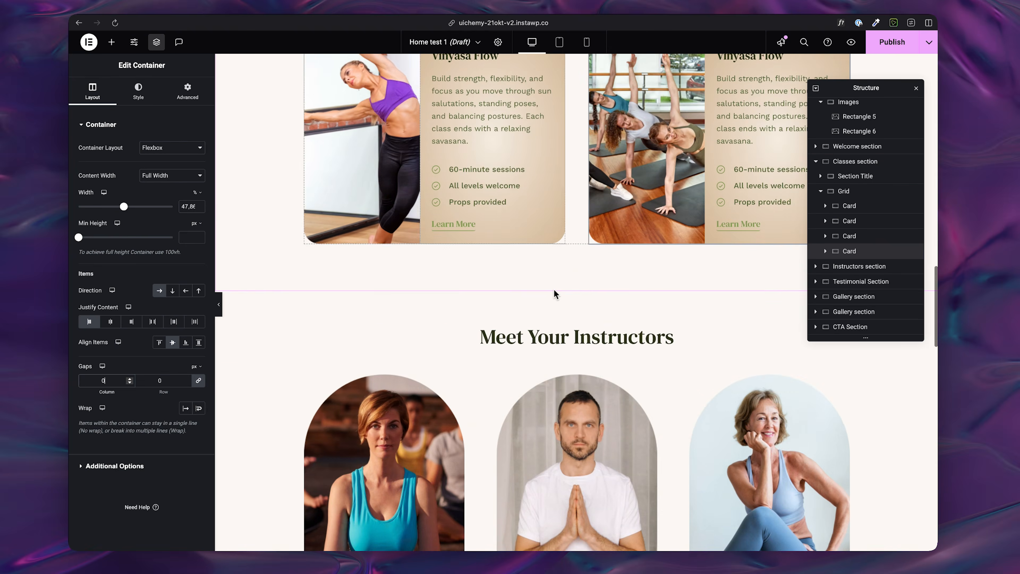
scroll(571, 345, down, 2)
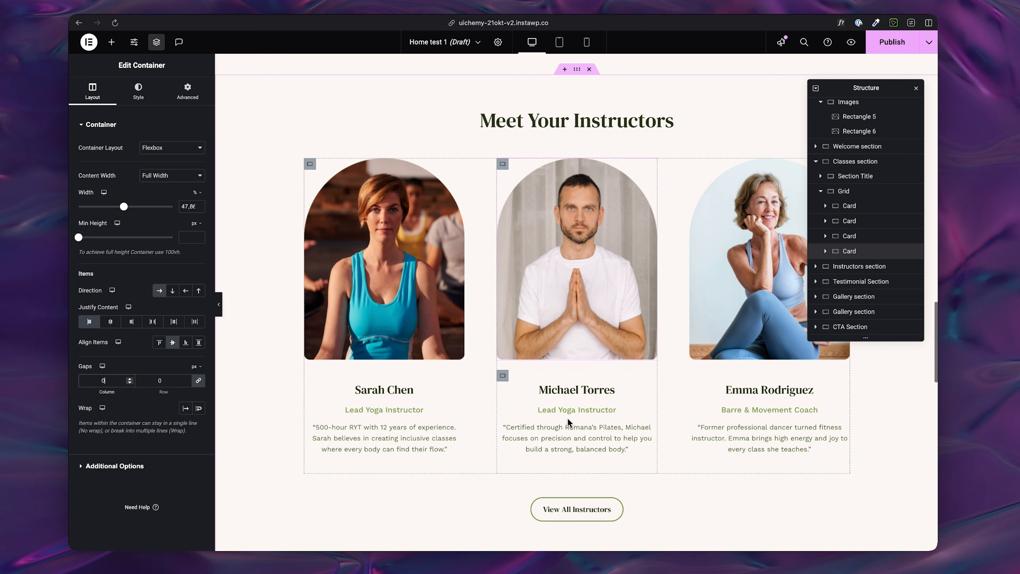
scroll(572, 345, down, 9)
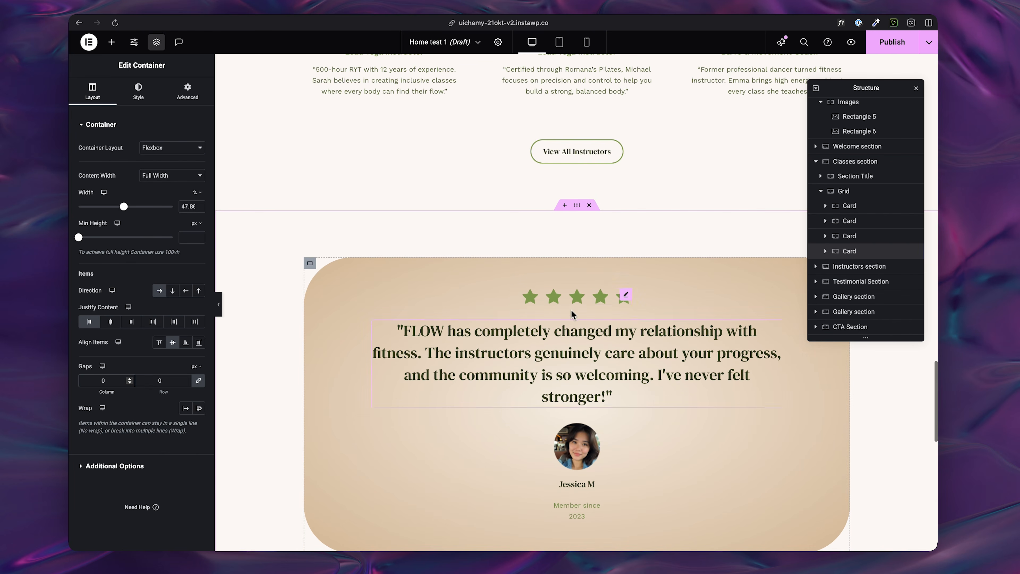
click(578, 302)
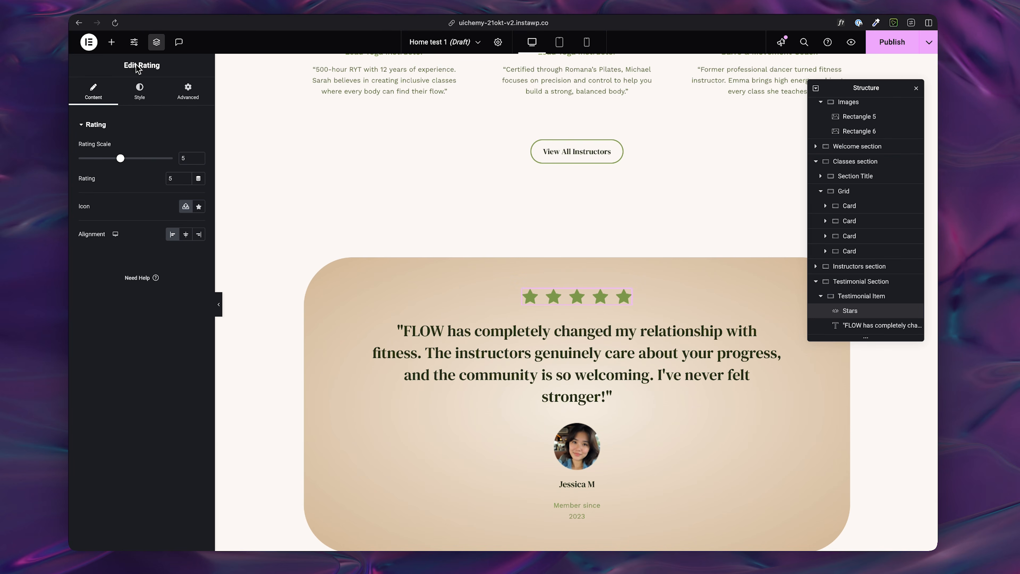
drag(137, 65, 160, 66)
scroll(418, 309, down, 1)
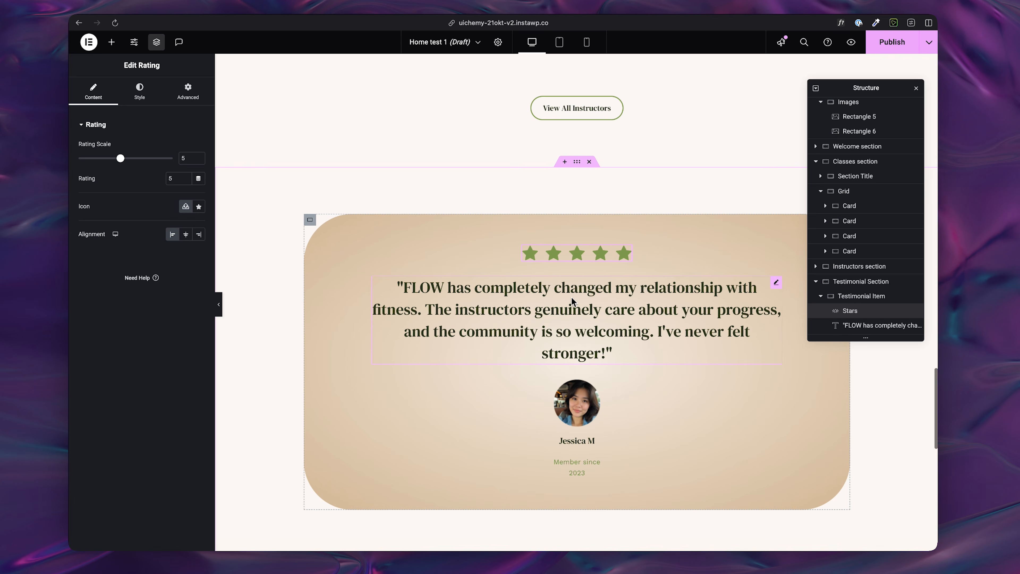
click(420, 300)
click(139, 89)
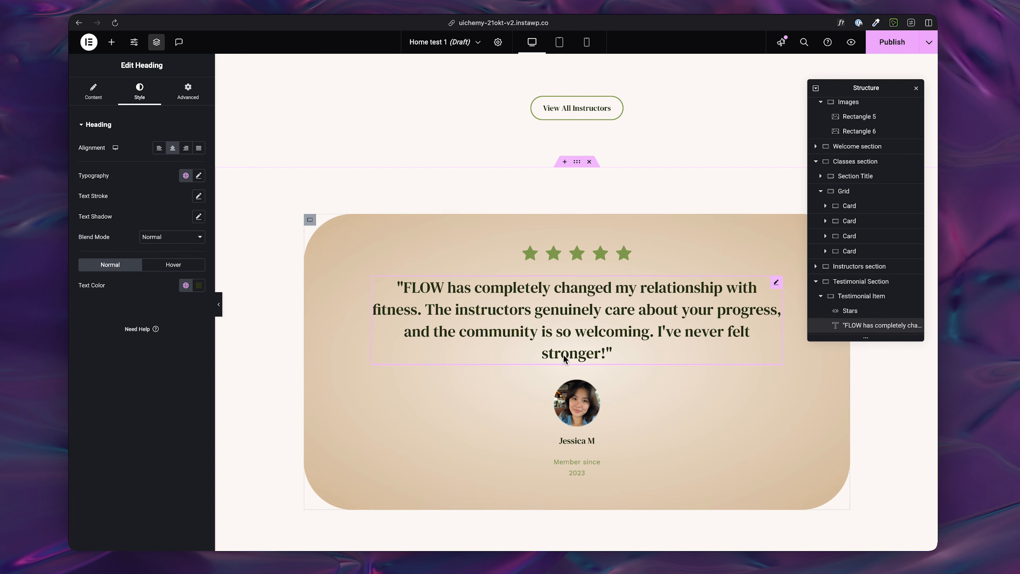
Check the empty Our Space image carousel, and in the Figma design lock images 1 to 4 inside the Gallery frame.
scroll(567, 332, down, 8)
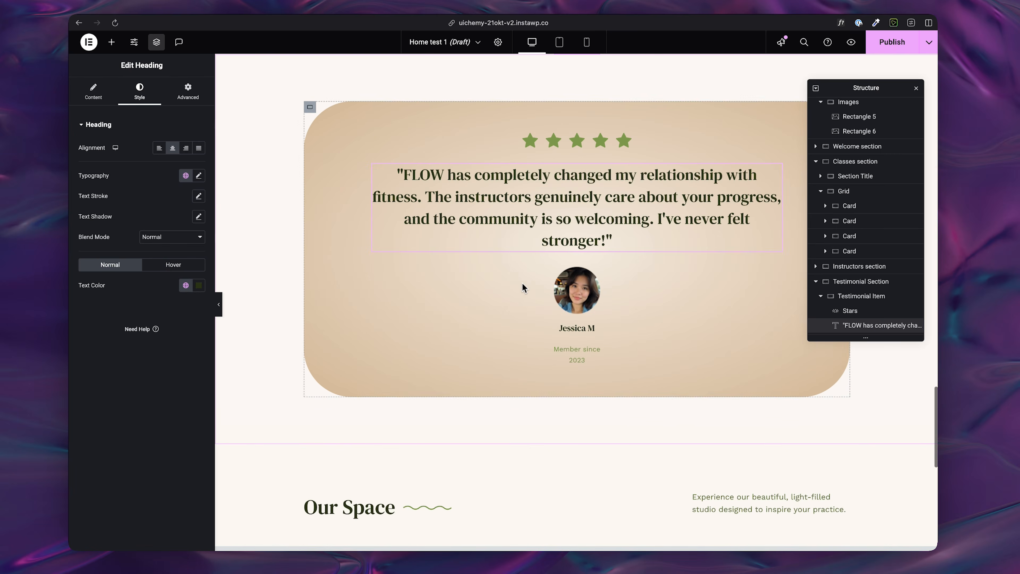
click(566, 365)
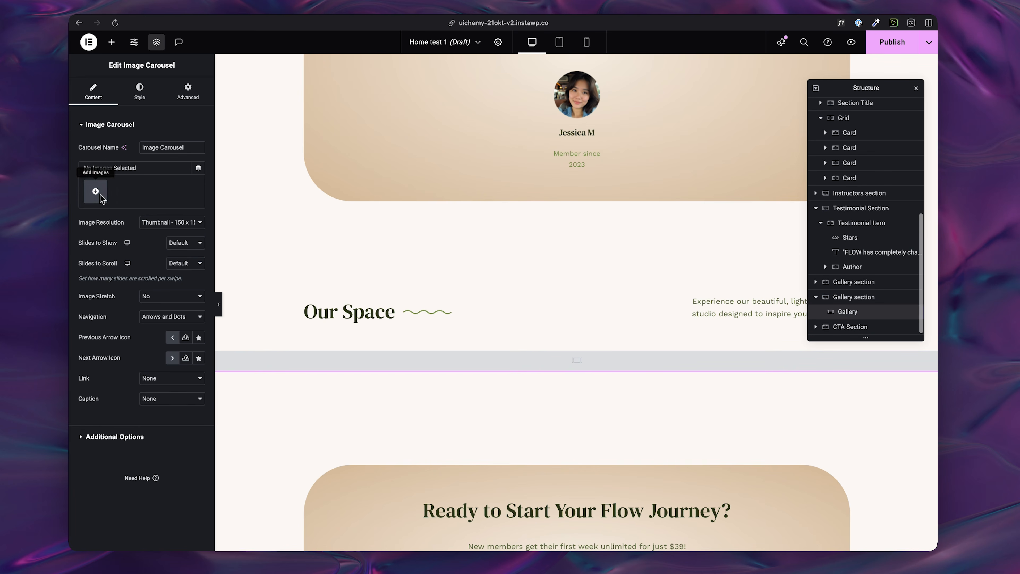
key(super+Tab)
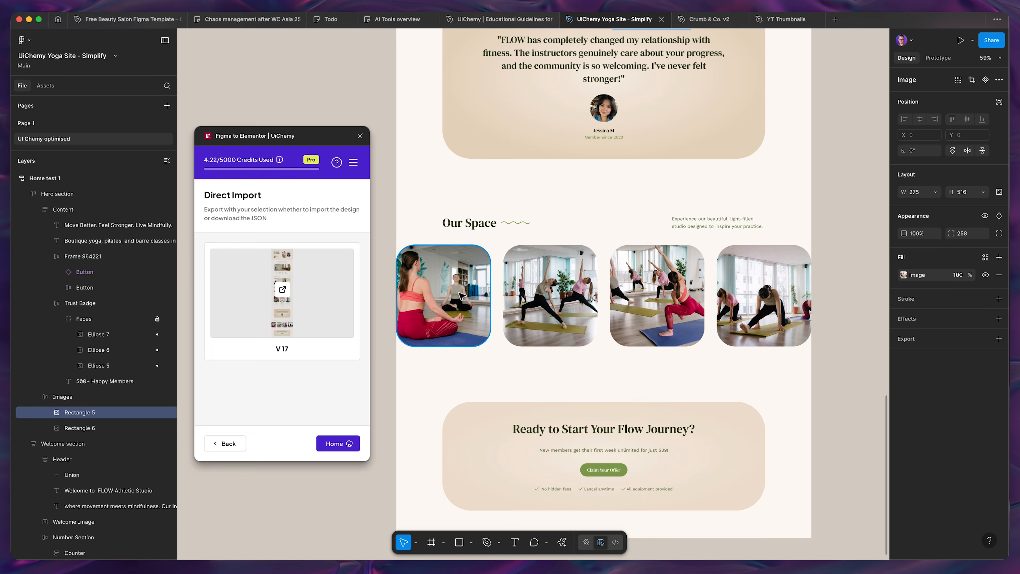
click(461, 292)
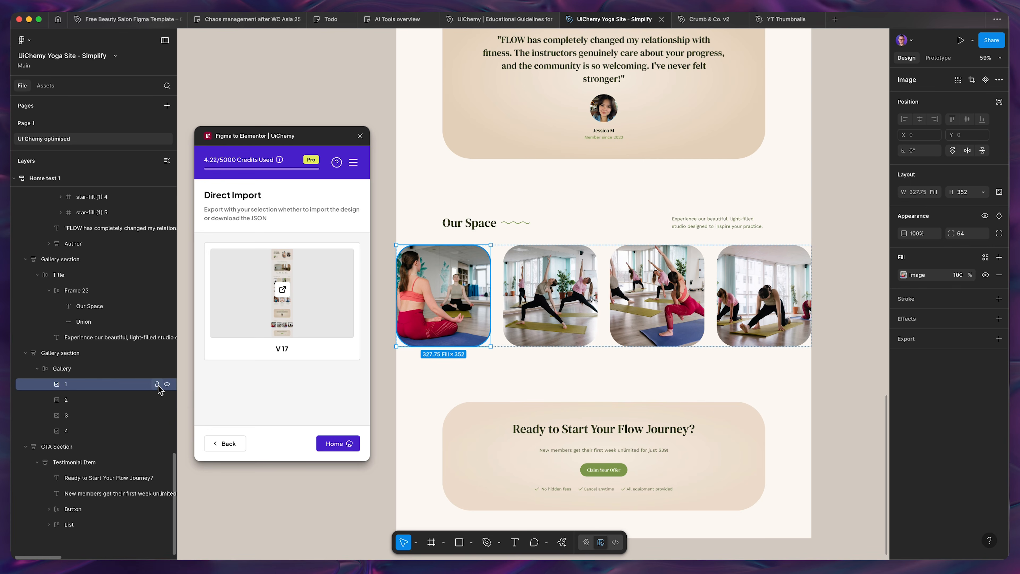
click(157, 384)
click(157, 400)
click(157, 415)
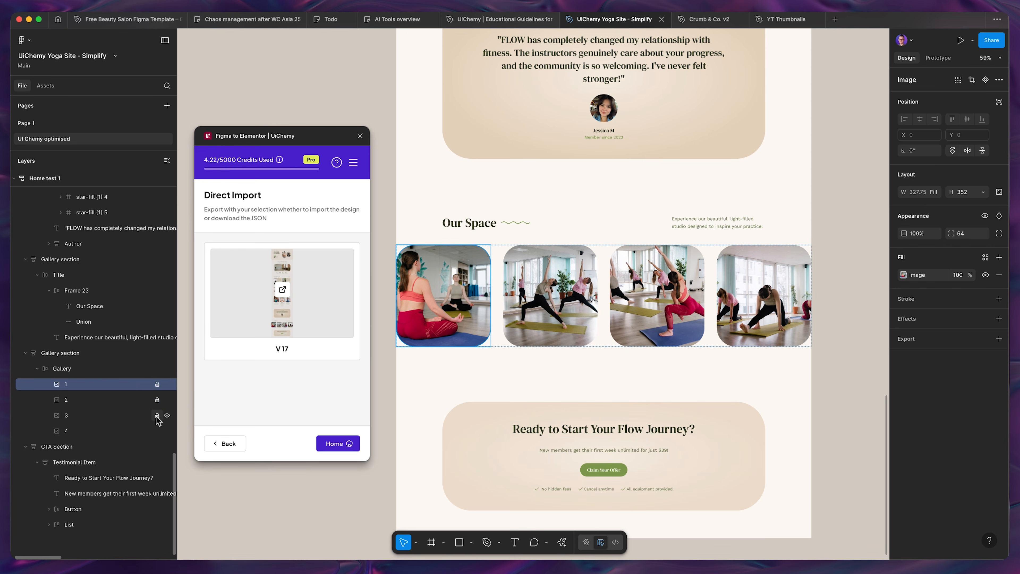
click(157, 431)
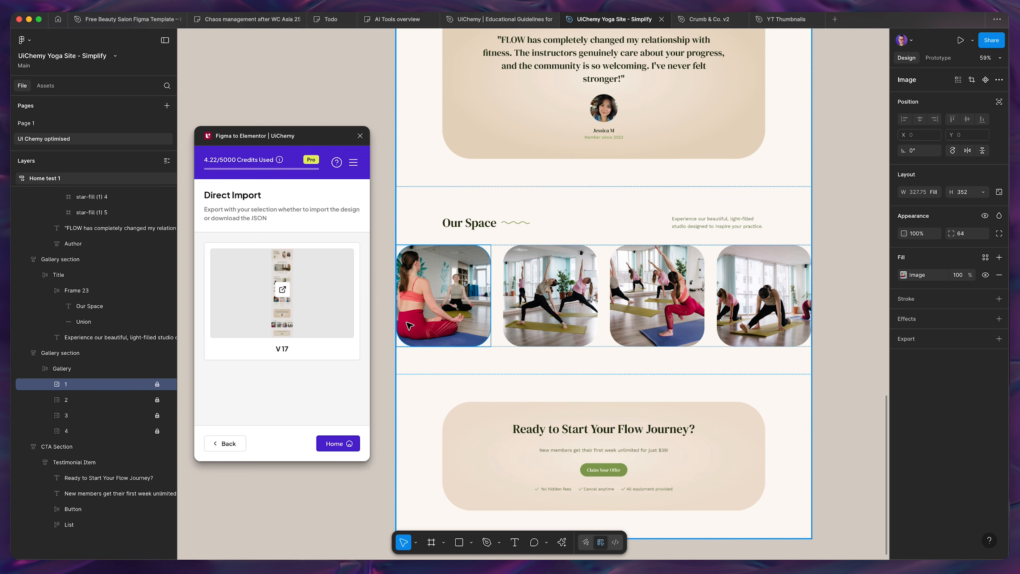
scroll(385, 316, up, 3)
scroll(386, 316, up, 5)
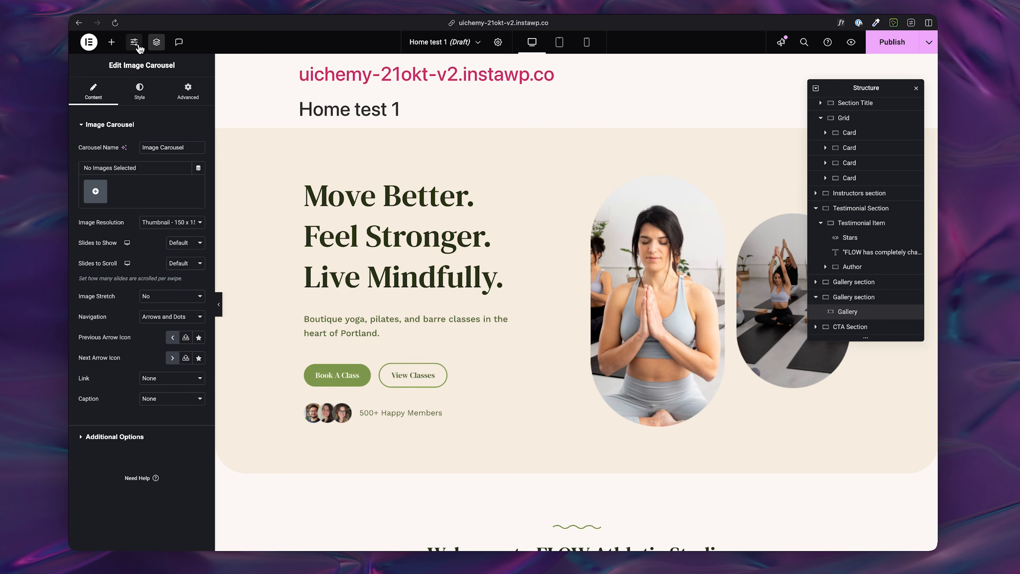
In the site's global fonts, add a semicolon to the end of the Title 1 style's clamp size formula.
click(139, 47)
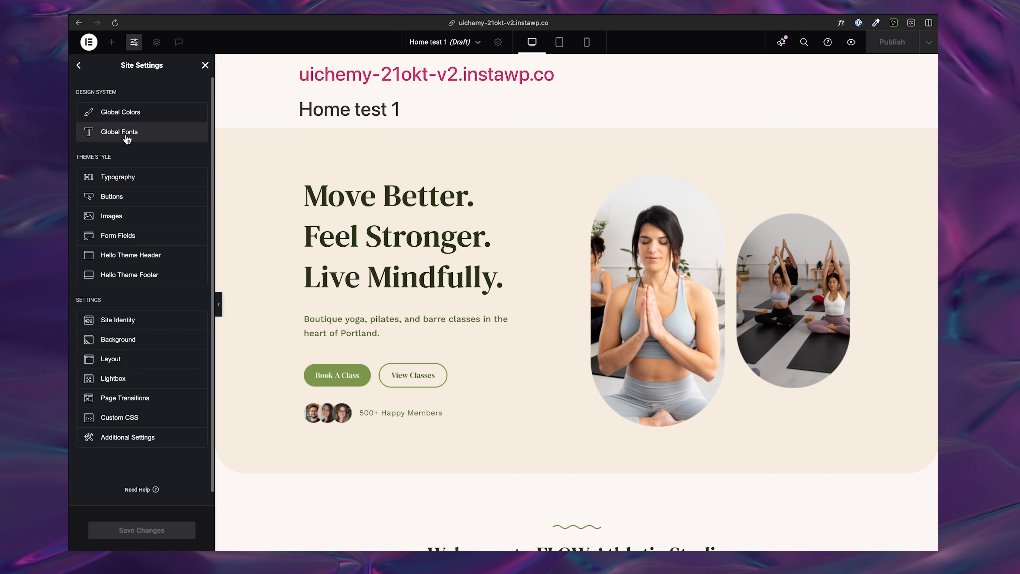
click(125, 138)
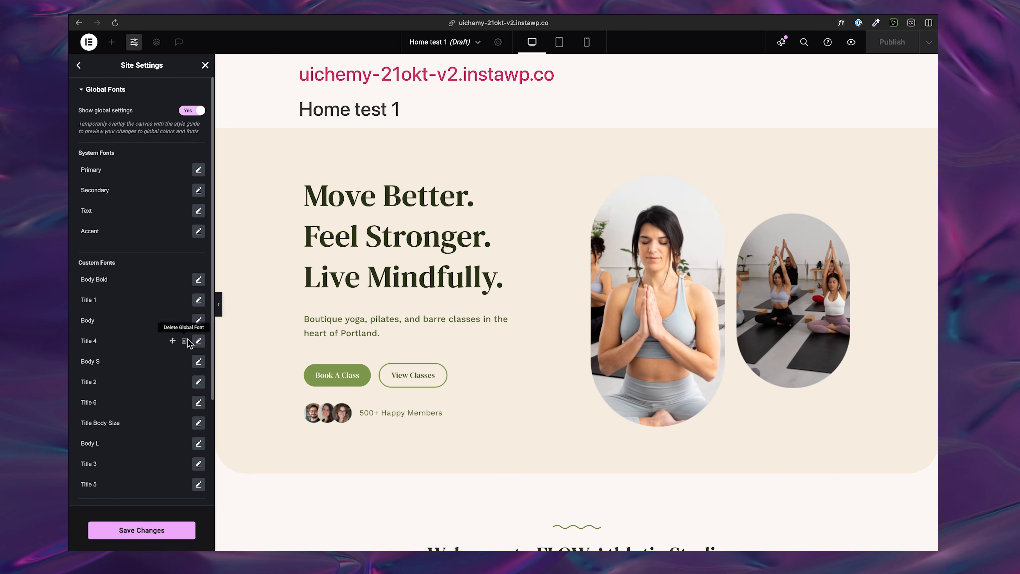
scroll(178, 338, down, 1)
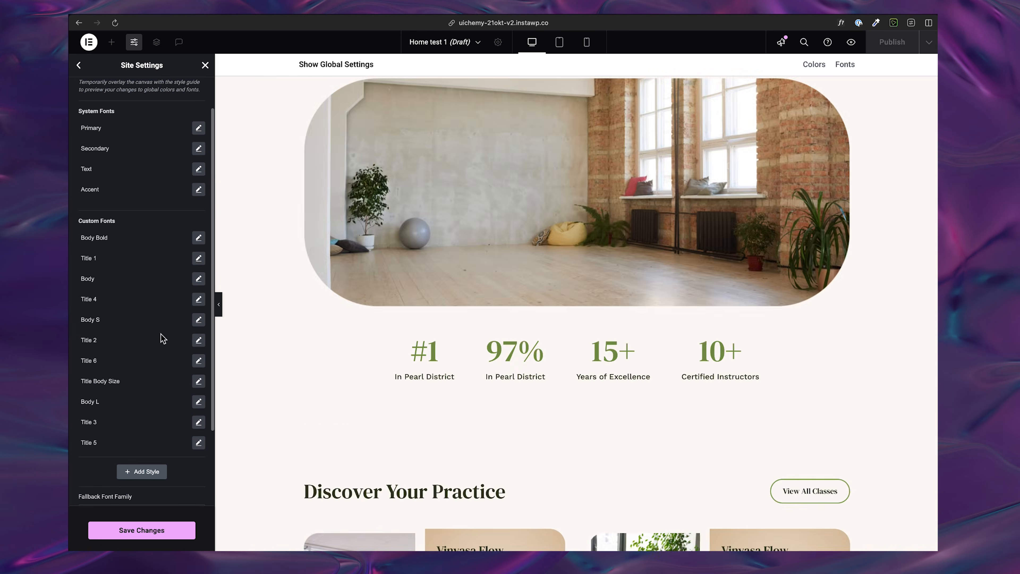
click(198, 258)
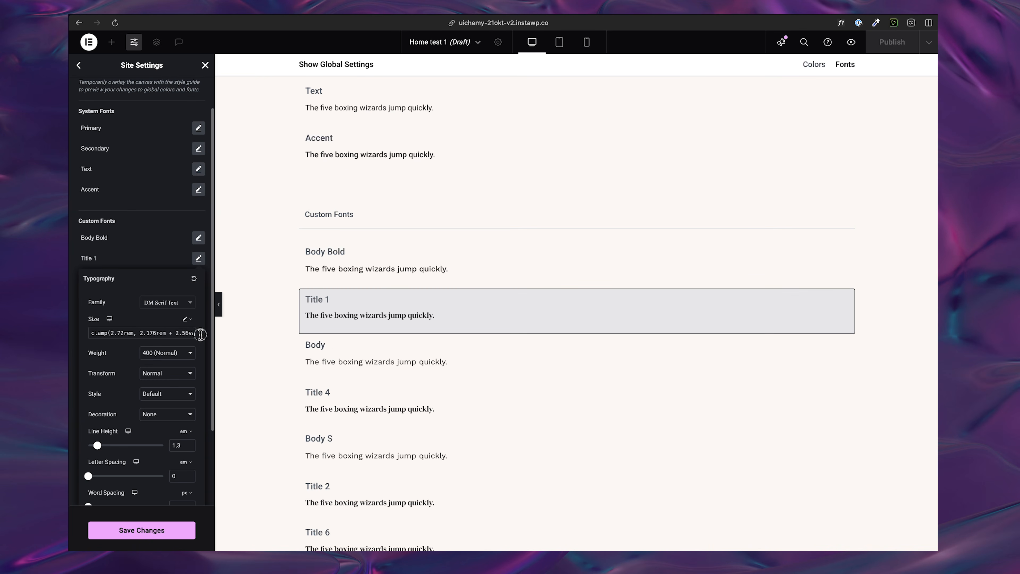
drag(191, 333, 232, 333)
key(Right)
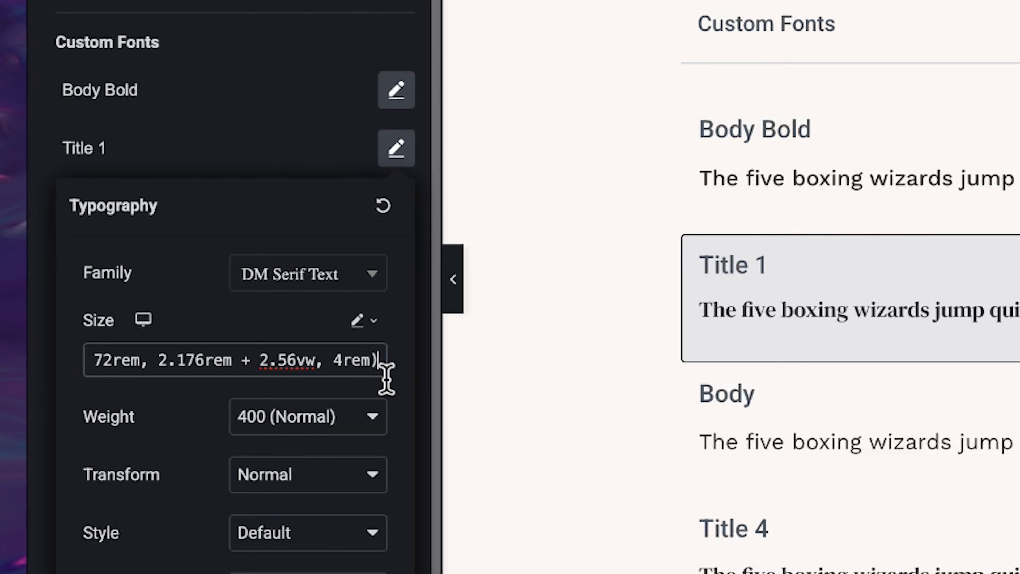
text(;)
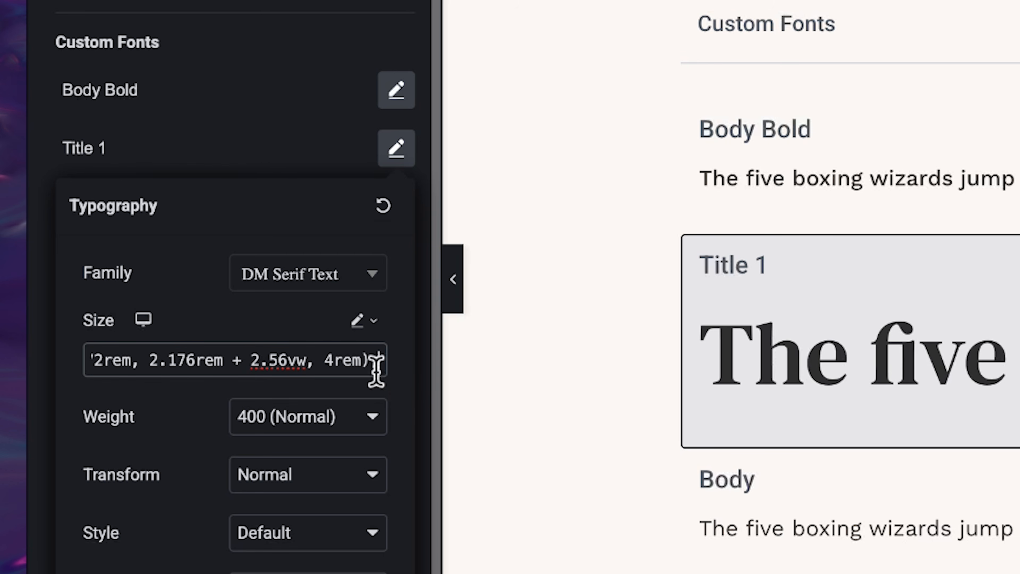
click(401, 378)
drag(375, 360, 382, 359)
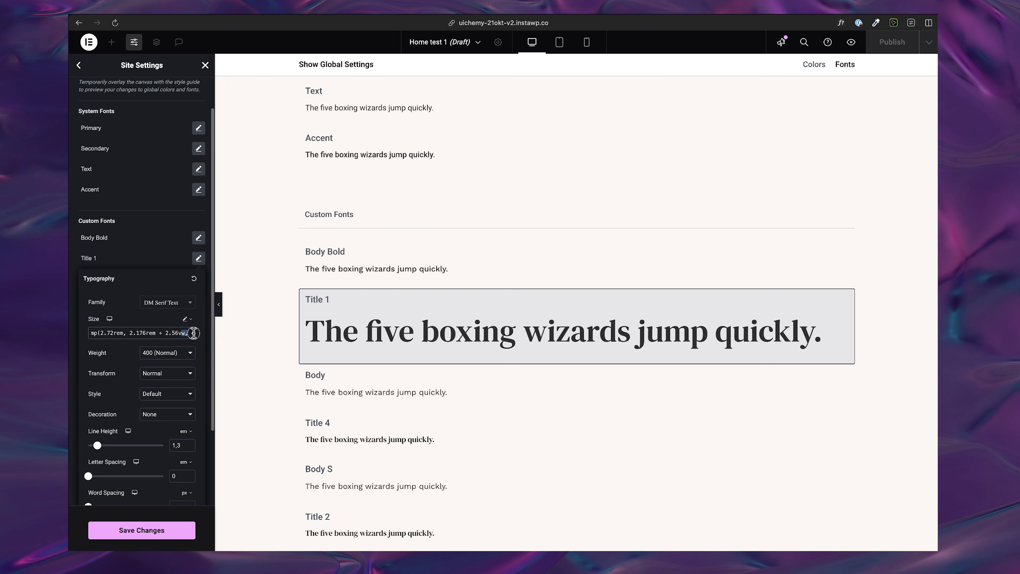
drag(193, 333, 196, 337)
click(181, 336)
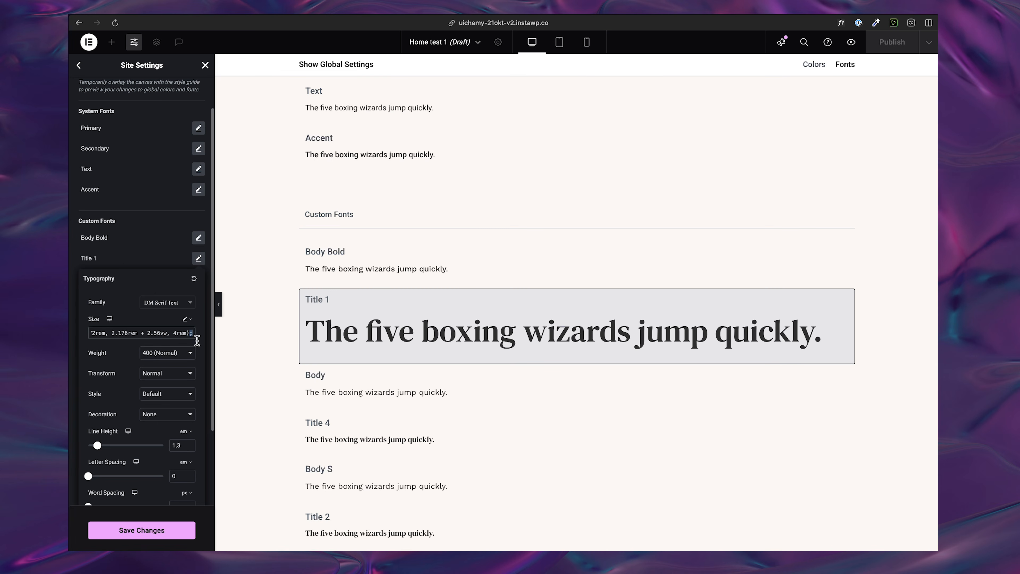
click(152, 254)
Reorder the custom fonts so Title 2 and Title 3 directly follow Title 1, and save the site settings.
click(198, 340)
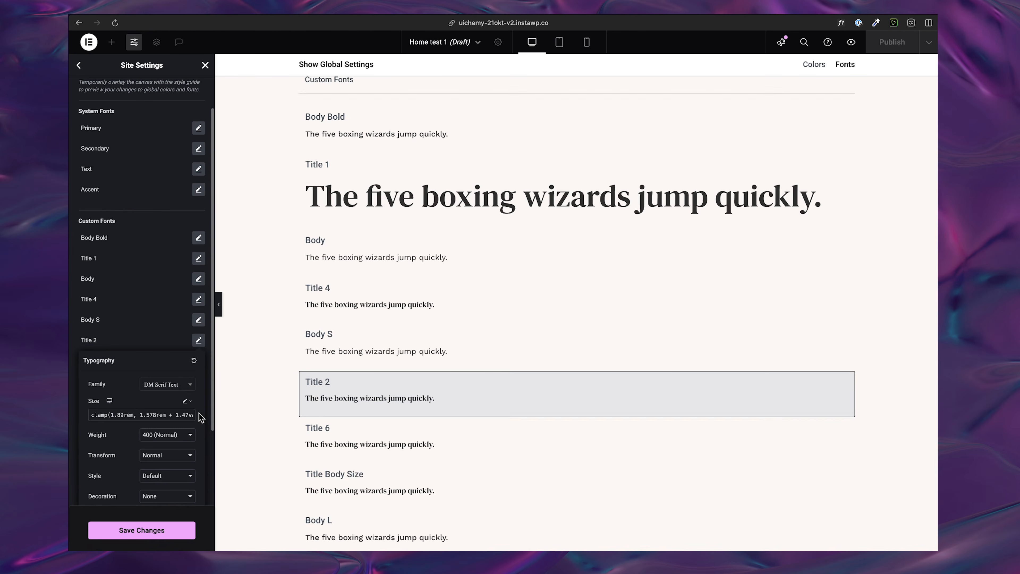
click(134, 341)
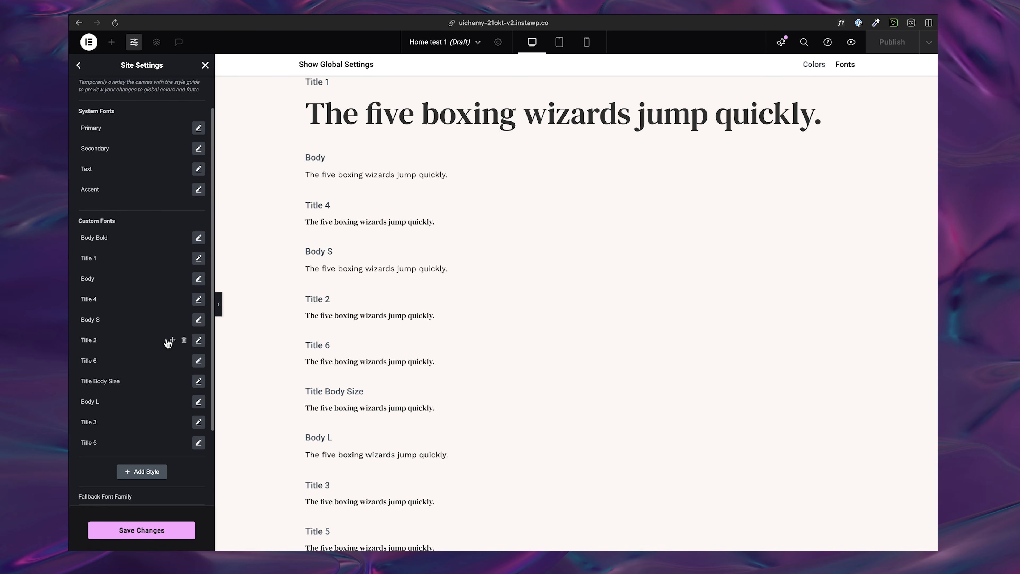
drag(171, 340, 160, 286)
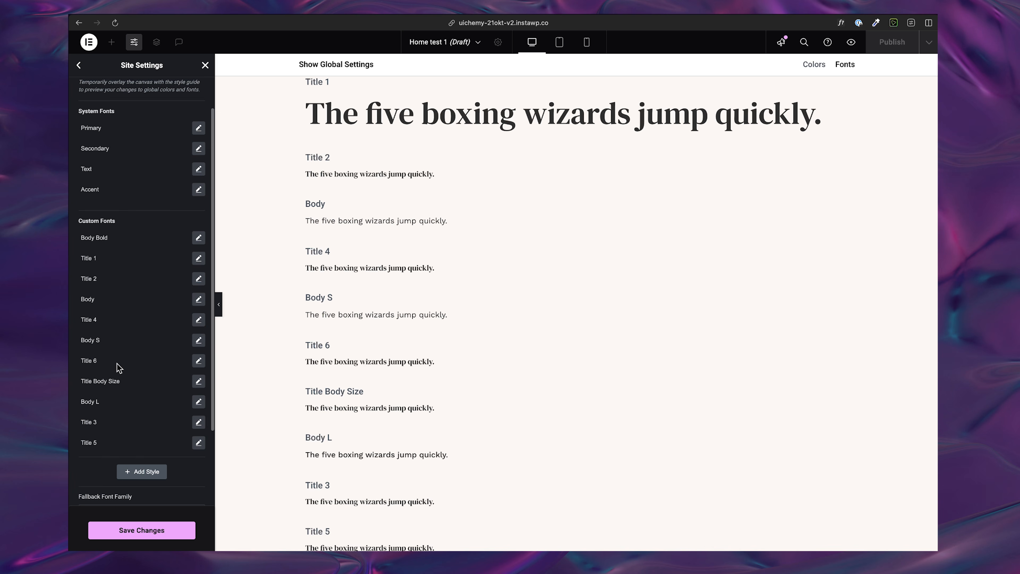
drag(173, 423, 160, 298)
click(79, 66)
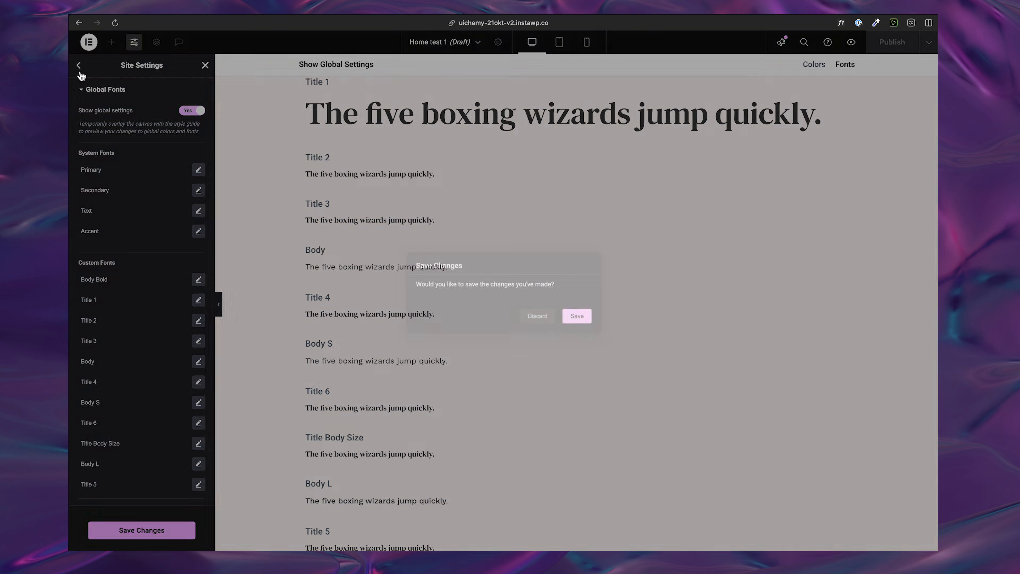
click(577, 315)
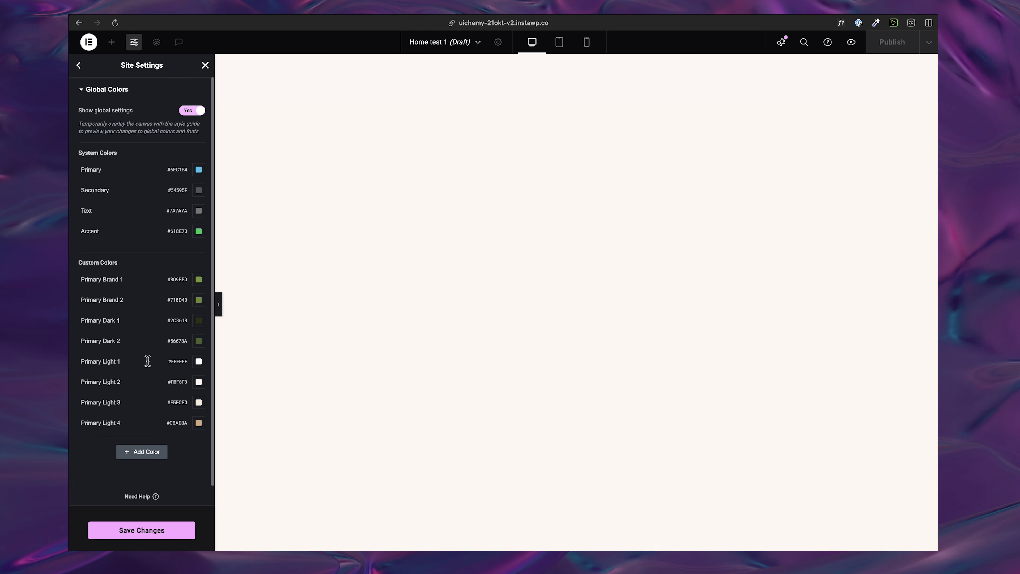
Leave the global colors without saving and review the site layout's content width for desktop, tablet and mobile.
click(79, 65)
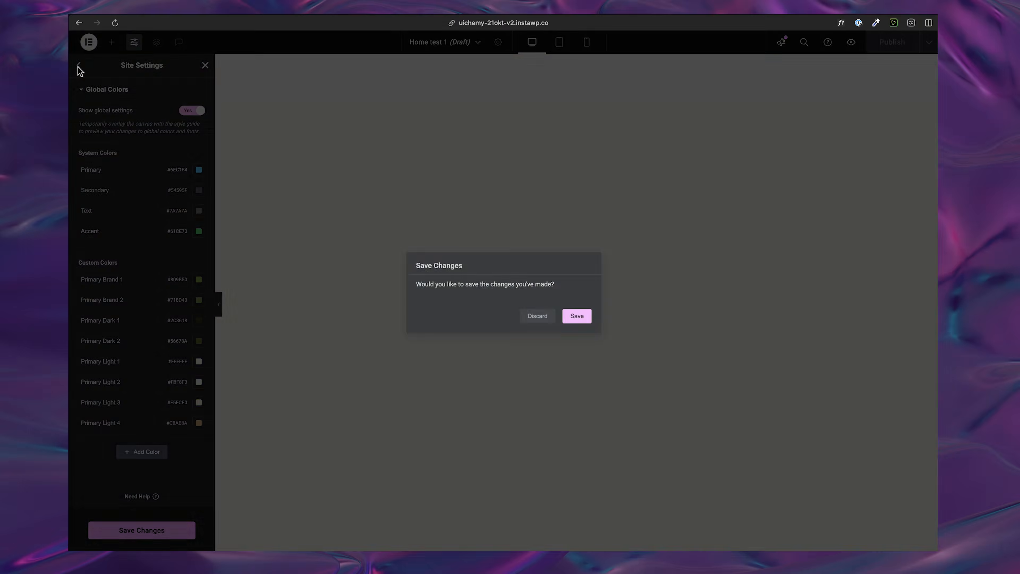
click(548, 316)
click(133, 360)
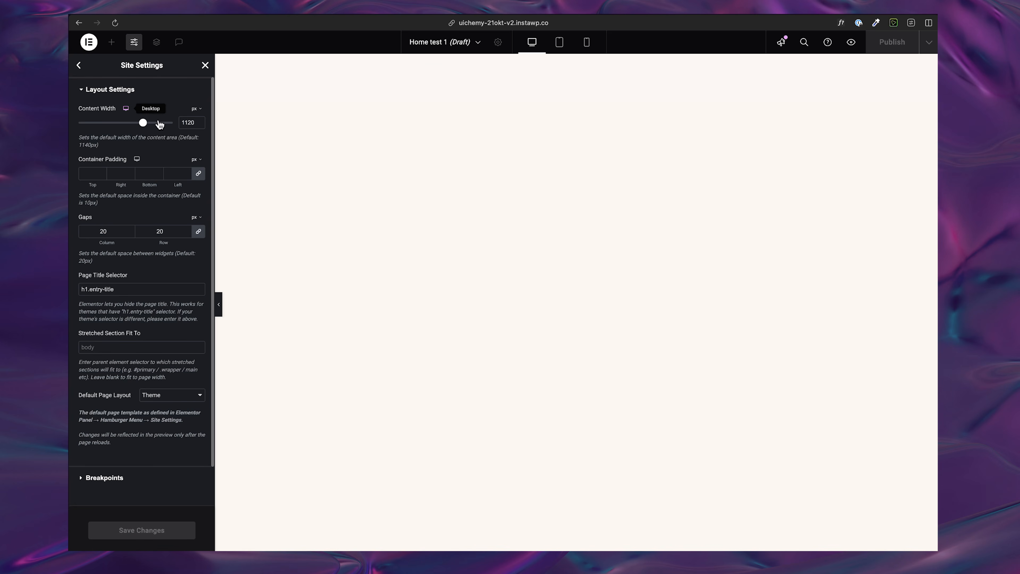
click(126, 109)
click(126, 123)
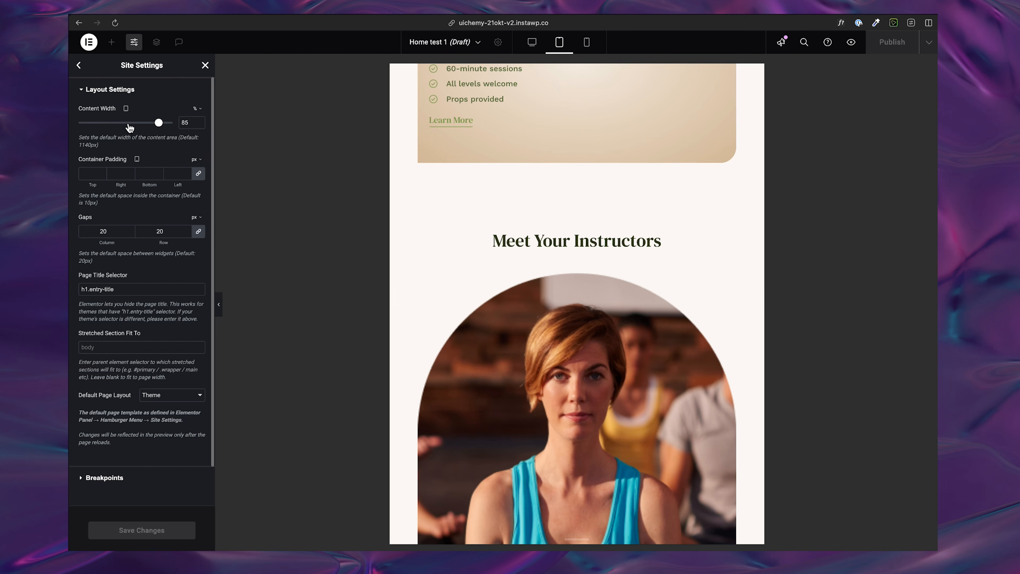
click(125, 109)
click(125, 138)
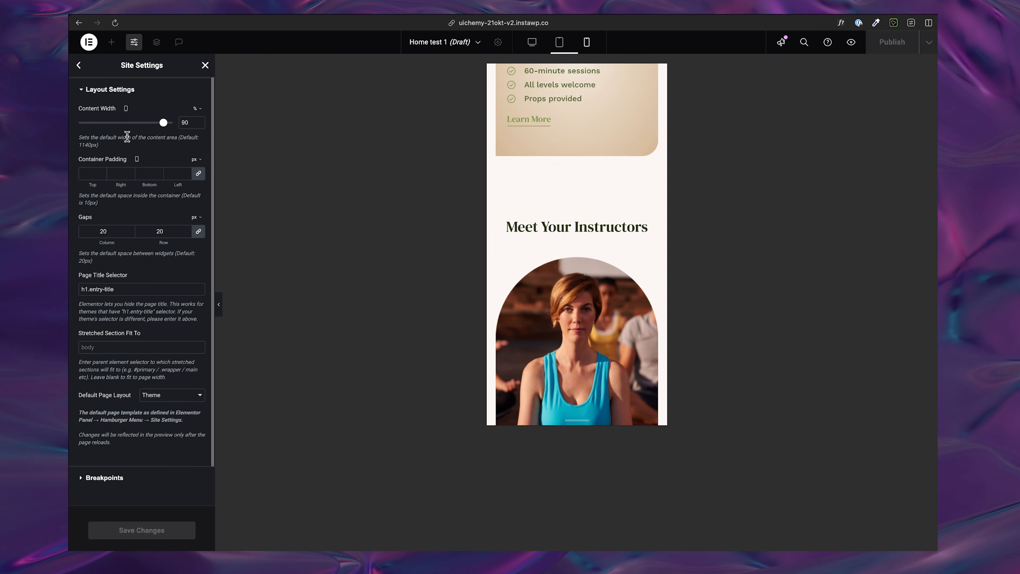
click(125, 109)
click(125, 110)
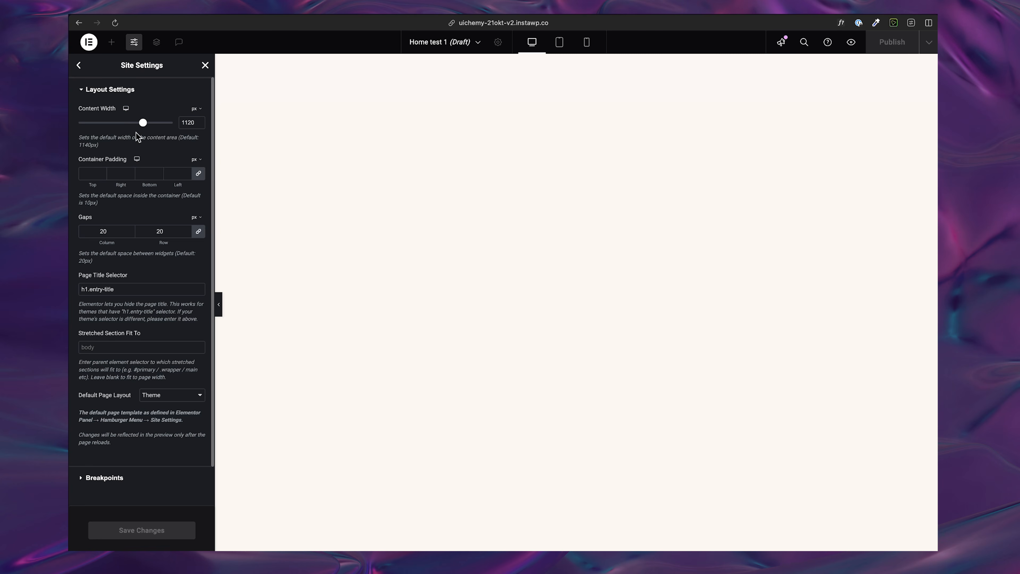
Add a Laptop breakpoint to the site's active breakpoints, save it and reload the editor.
click(105, 477)
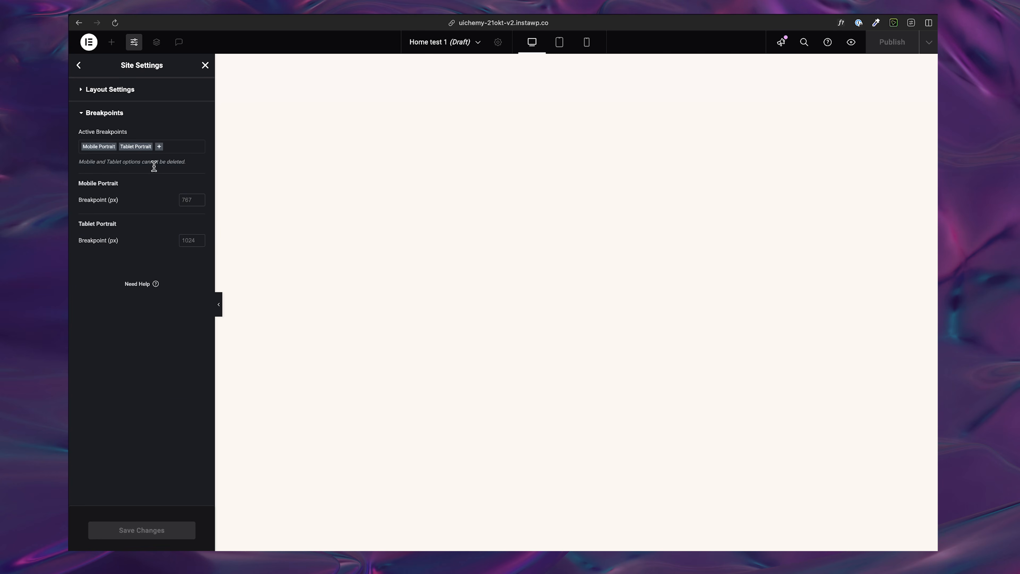
click(160, 147)
click(116, 207)
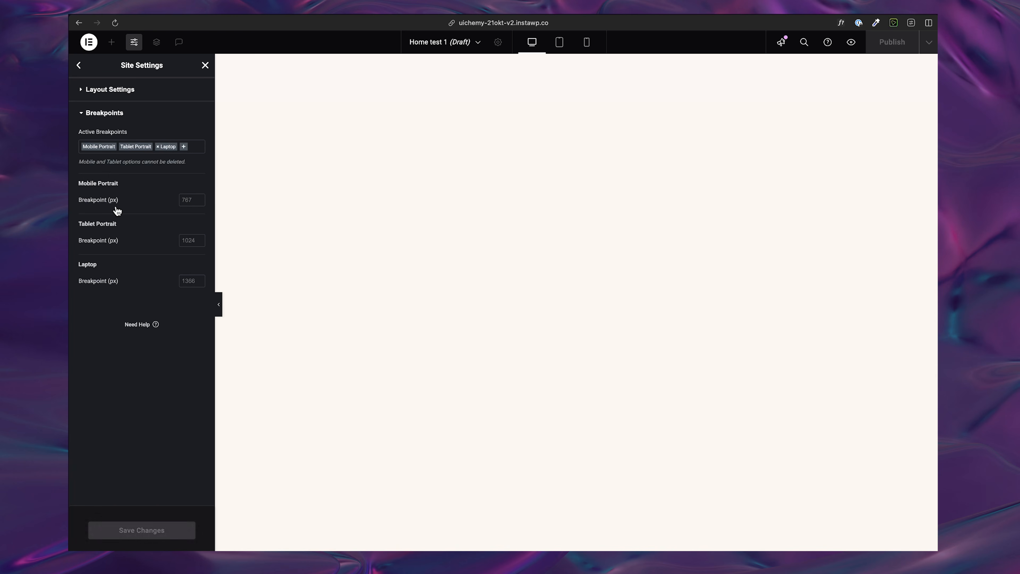
click(149, 531)
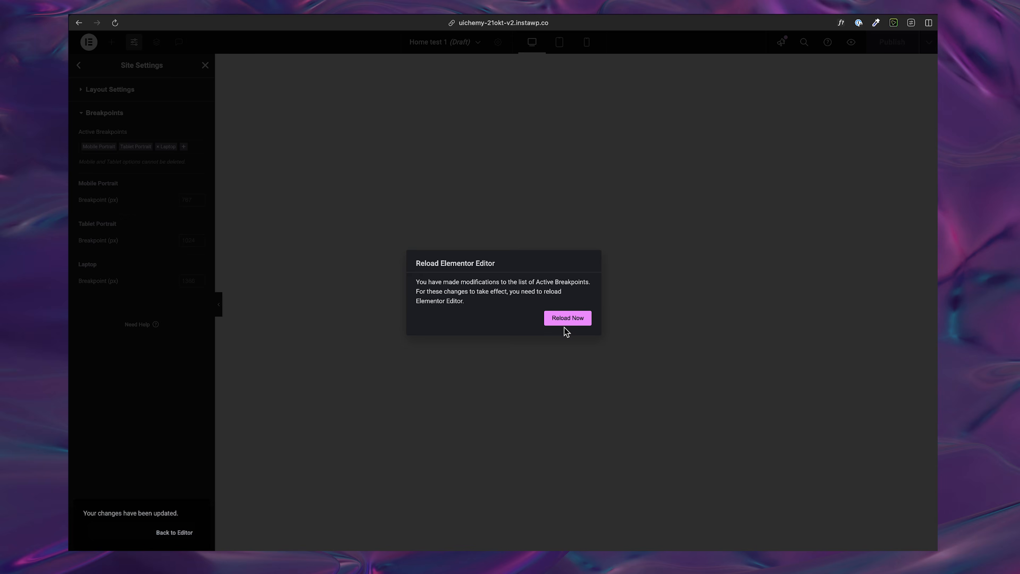
click(568, 320)
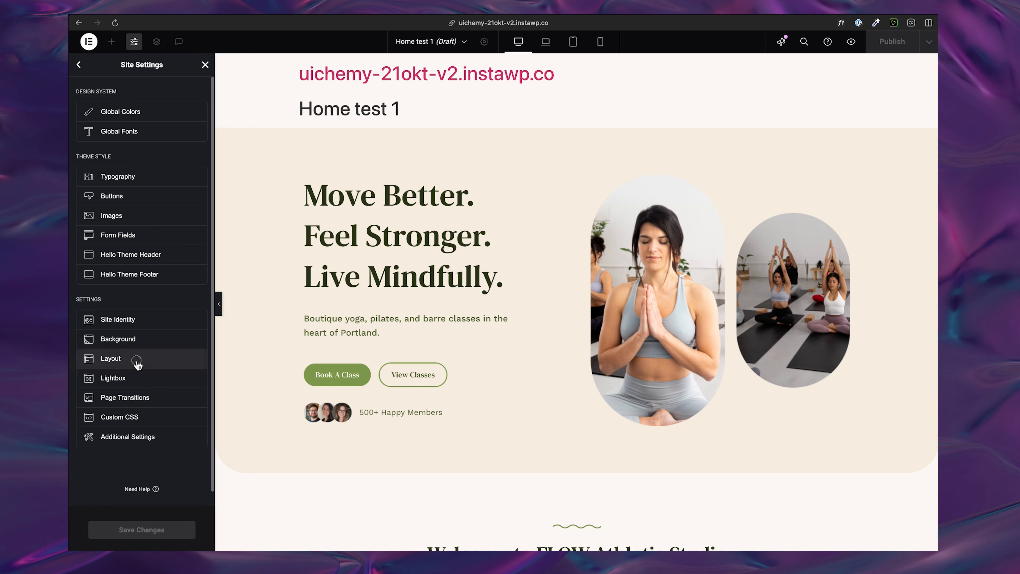
Check the layout's content width for the Laptop breakpoint, return to the desktop view and close the site settings.
click(137, 364)
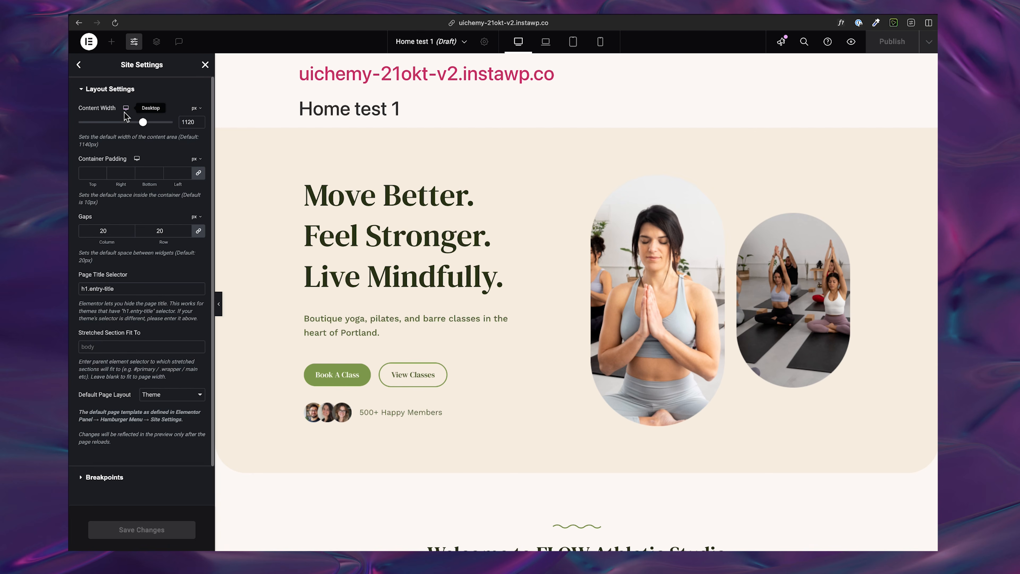
click(125, 122)
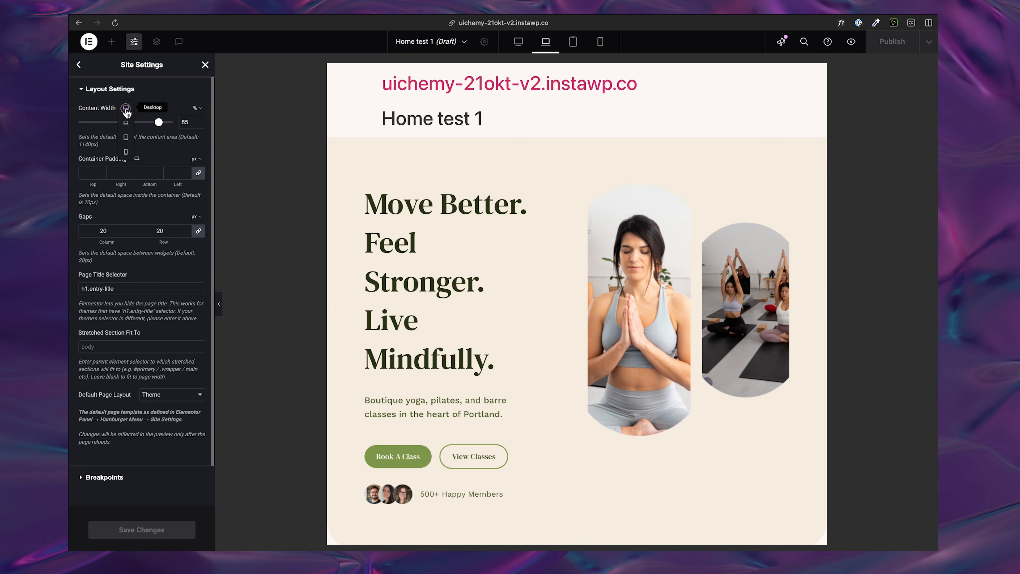
click(125, 108)
click(205, 64)
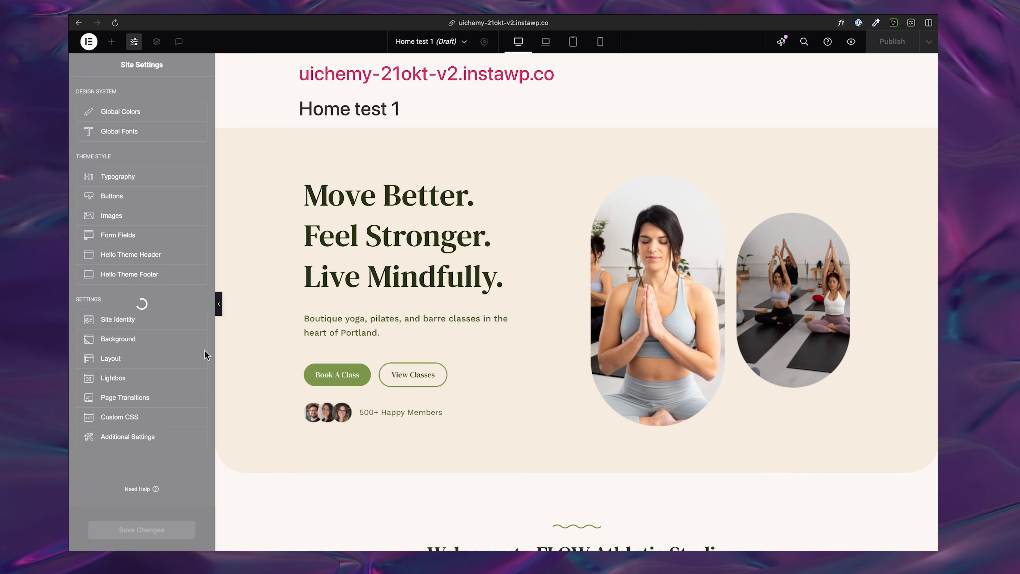
Publish the Home test 1 page and open its preview in a browser window narrowed to phone width.
click(893, 46)
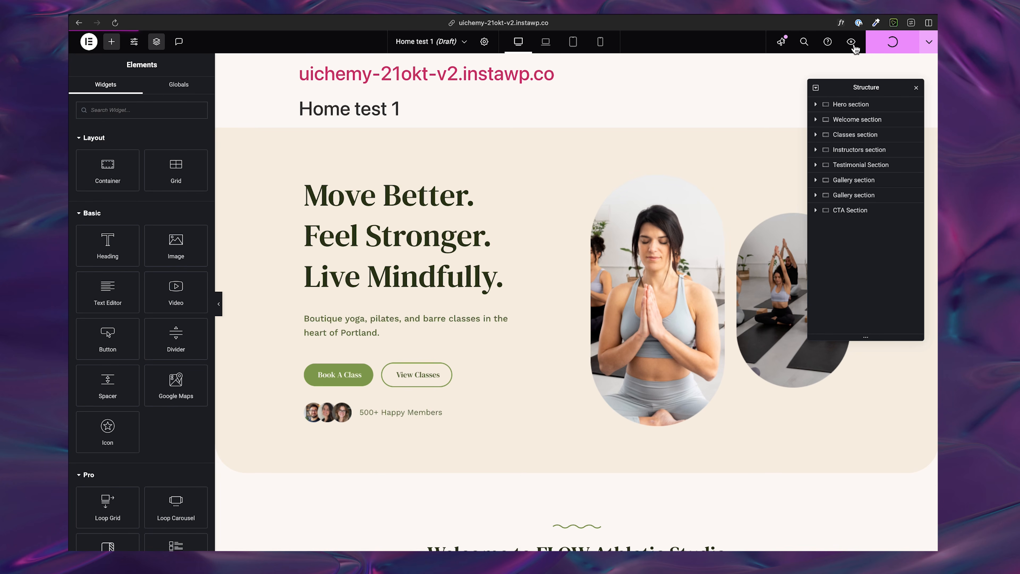
click(851, 42)
drag(938, 201, 342, 208)
Examine how the hero, Welcome and Discover Your Practice sections stack in the narrow page preview.
scroll(261, 266, down, 5)
scroll(258, 268, down, 5)
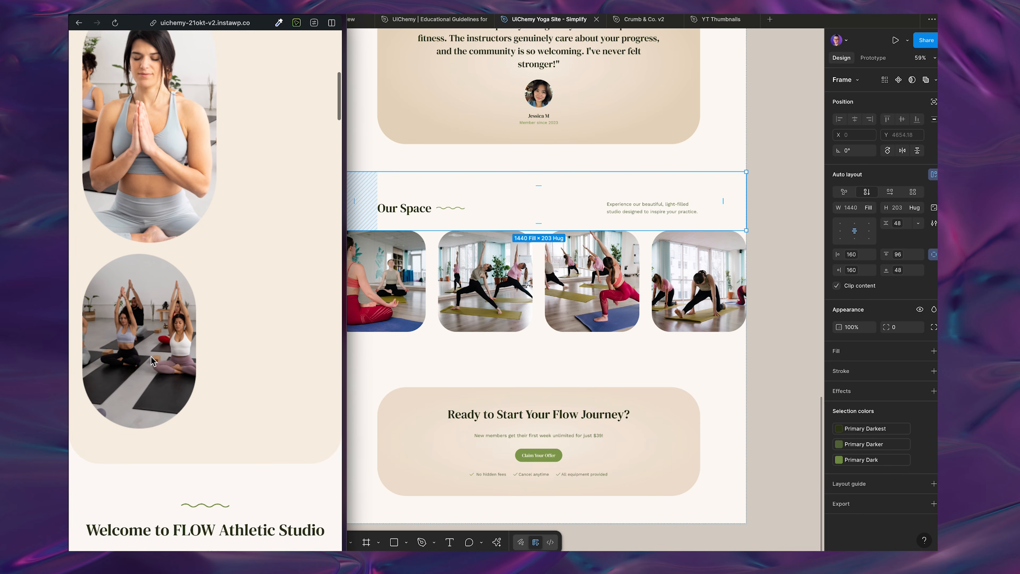
scroll(151, 357, up, 2)
scroll(149, 292, down, 7)
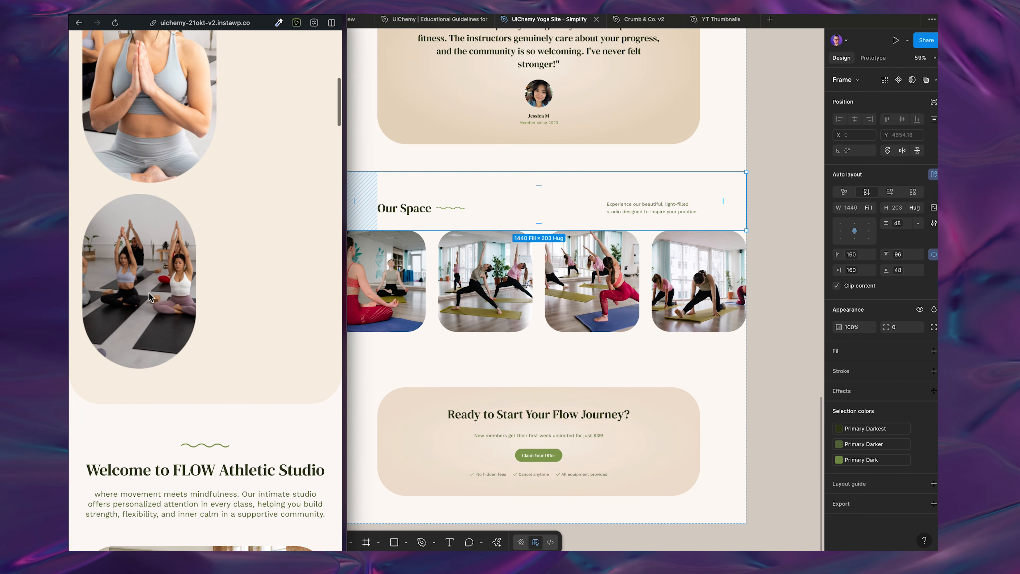
scroll(226, 222, down, 6)
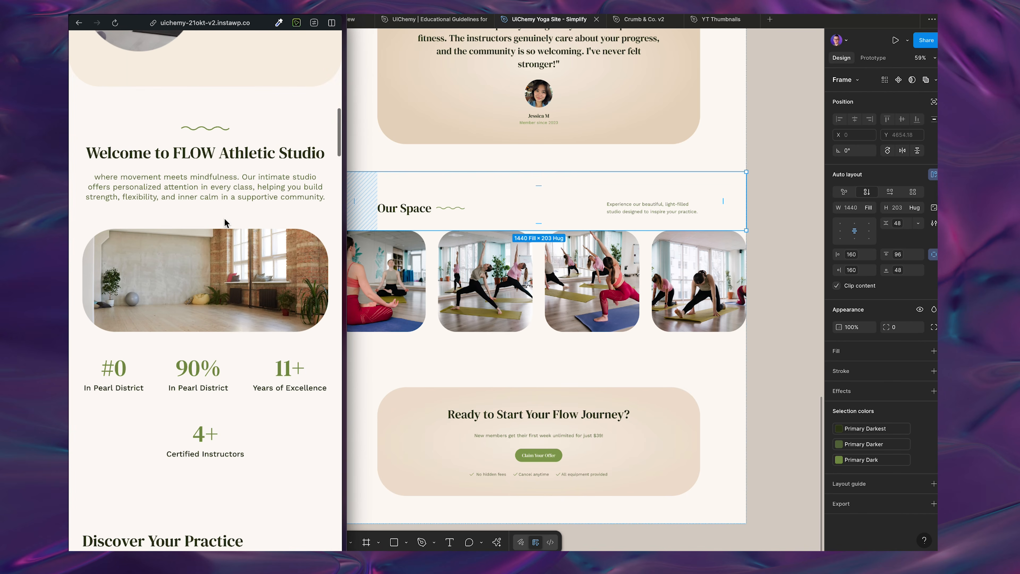
scroll(226, 377, down, 2)
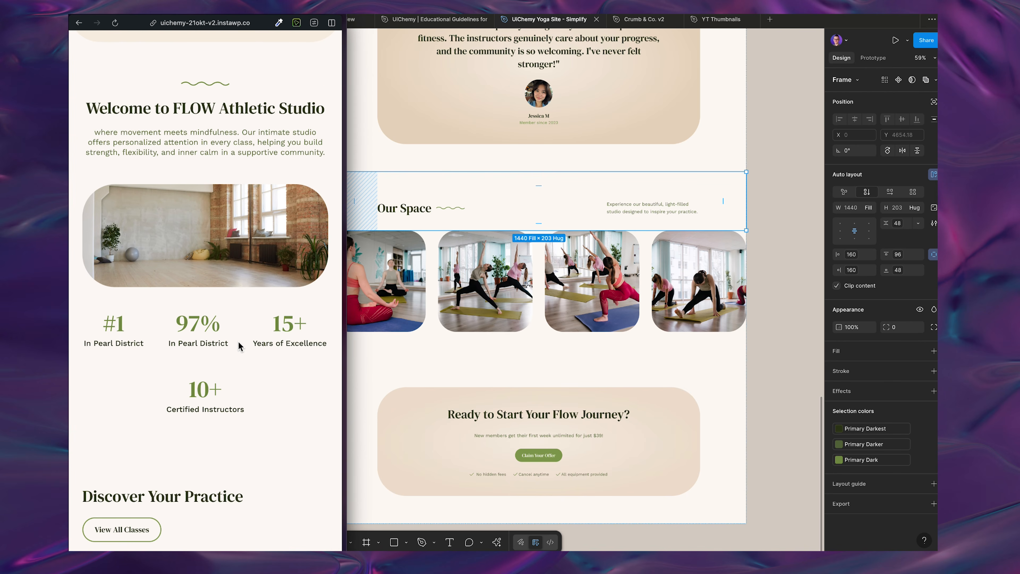
scroll(237, 325, down, 5)
scroll(235, 311, down, 7)
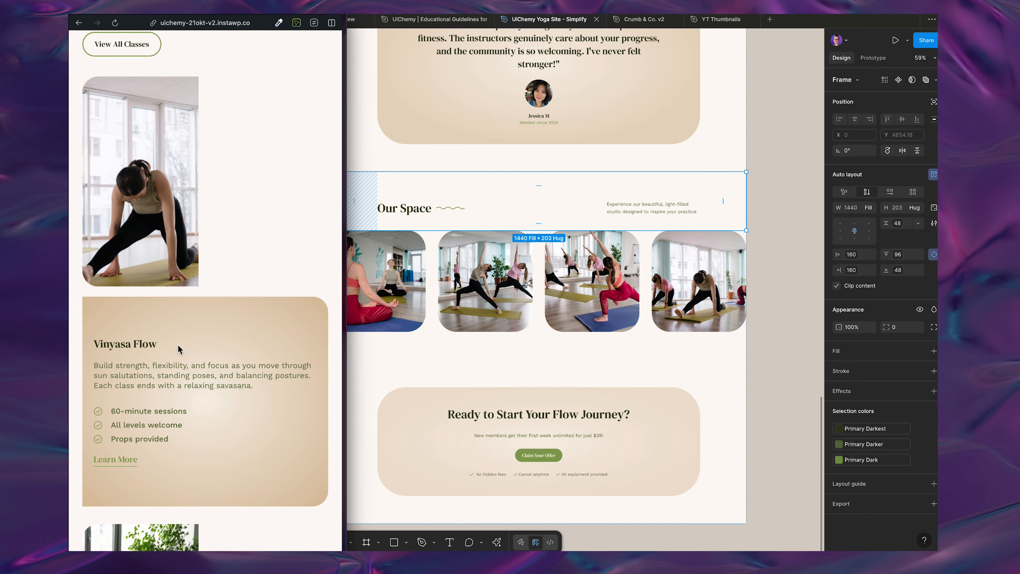
scroll(209, 298, down, 15)
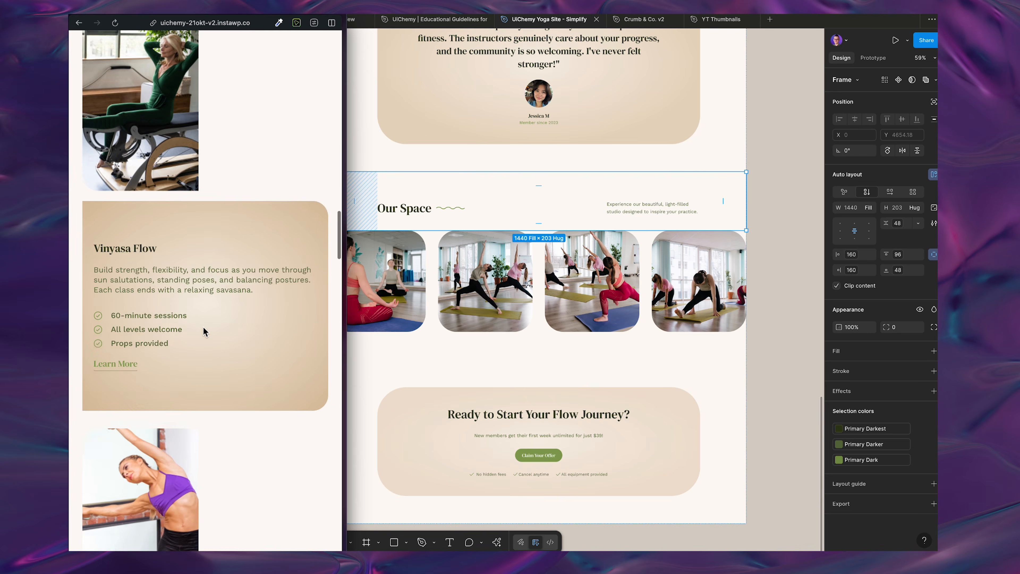
scroll(201, 327, down, 15)
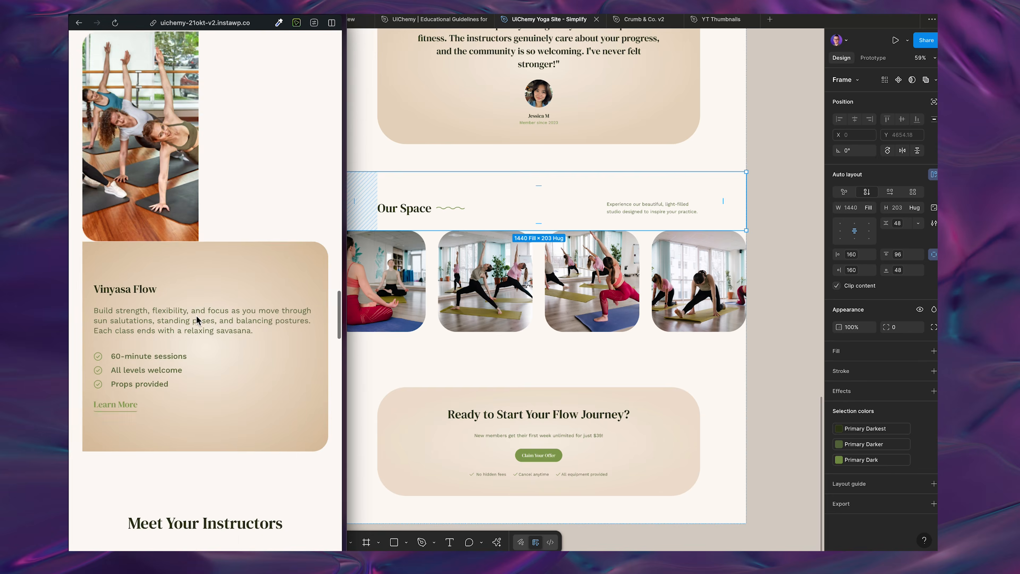
Examine the instructors, testimonial, Our Space and call-to-action sections at phone width, and widen the preview window again.
scroll(196, 316, down, 15)
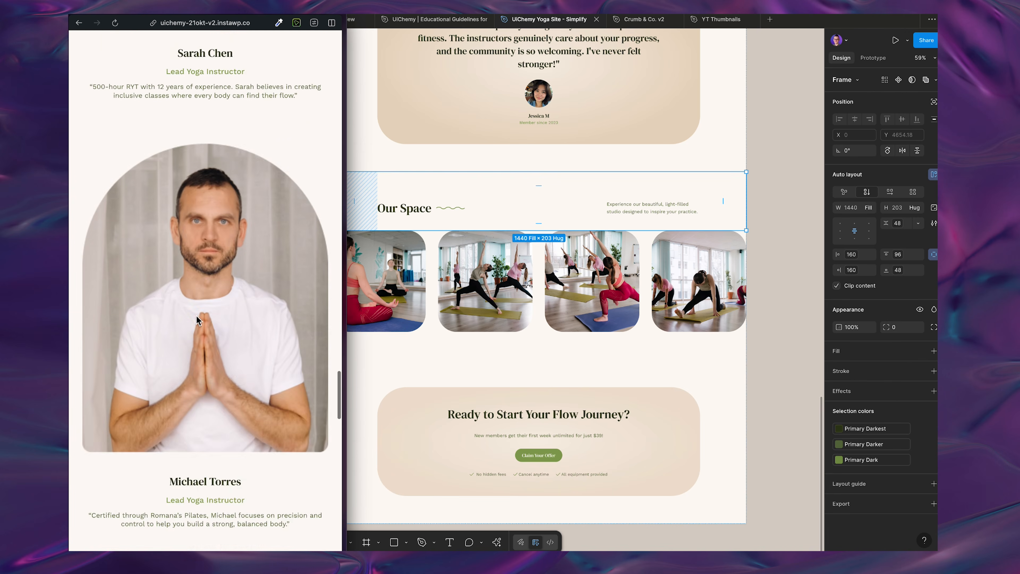
scroll(195, 315, down, 10)
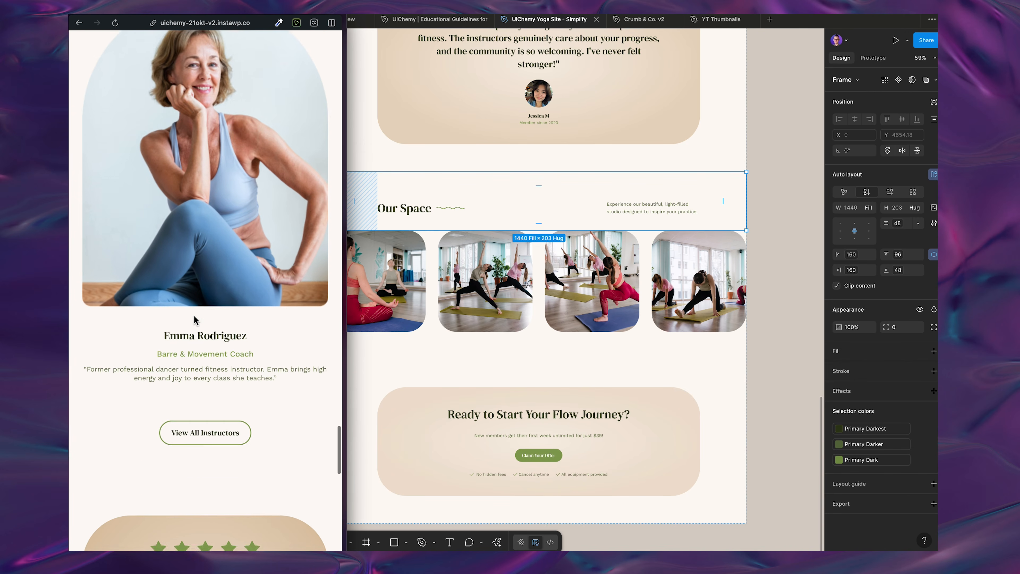
scroll(194, 316, down, 10)
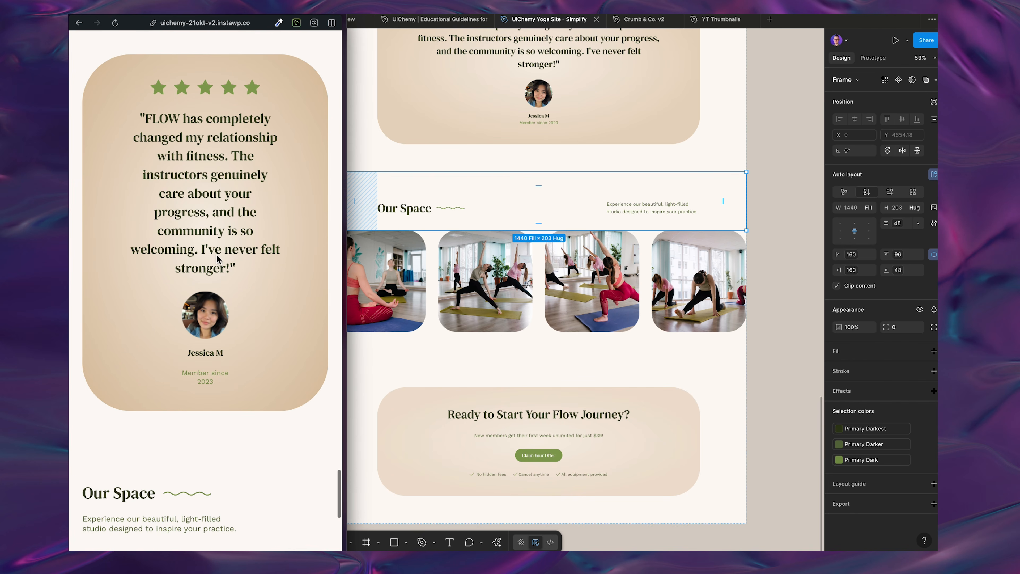
scroll(213, 196, down, 10)
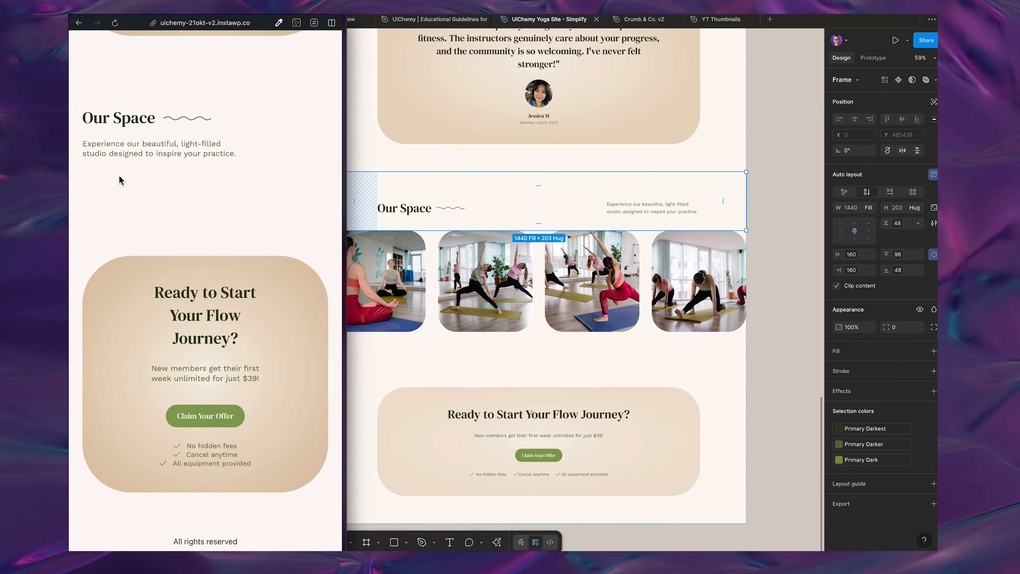
drag(286, 477, 132, 273)
click(286, 467)
click(132, 274)
drag(347, 318, 936, 326)
Inspect the layout settings of the Header and Number Section containers in the editor's Welcome section.
scroll(861, 326, up, 5)
scroll(878, 328, up, 10)
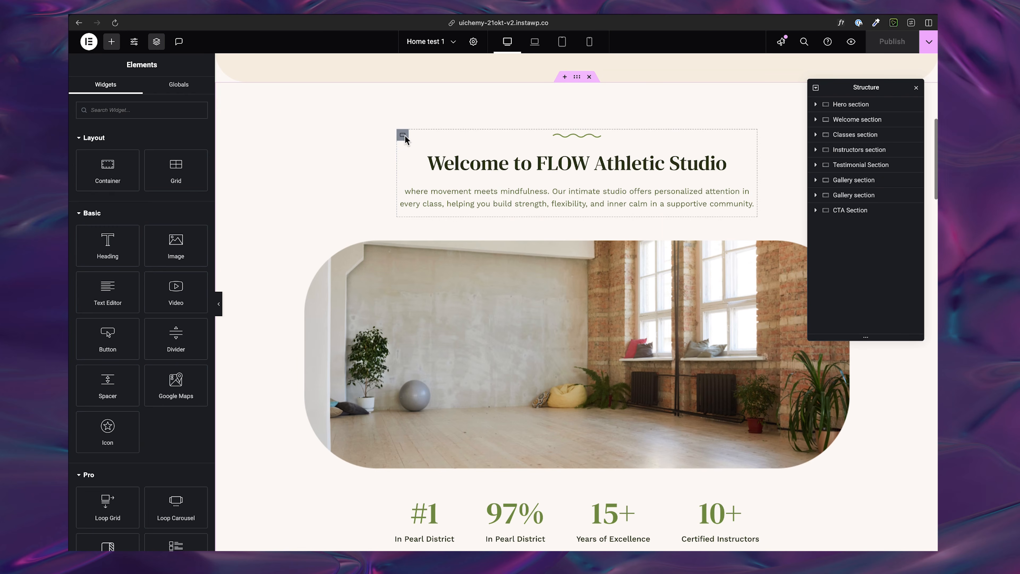
click(402, 136)
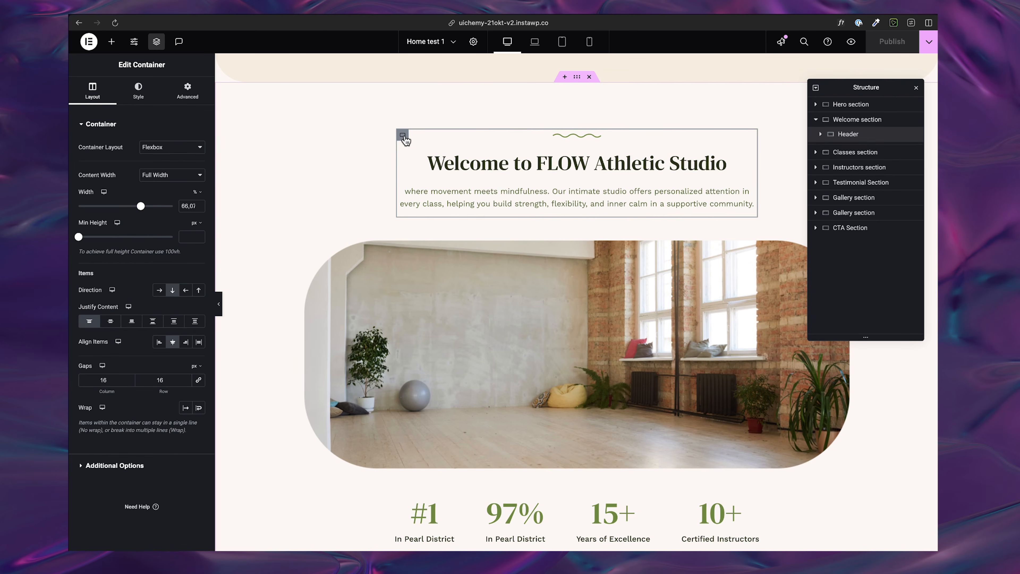
scroll(506, 185, down, 4)
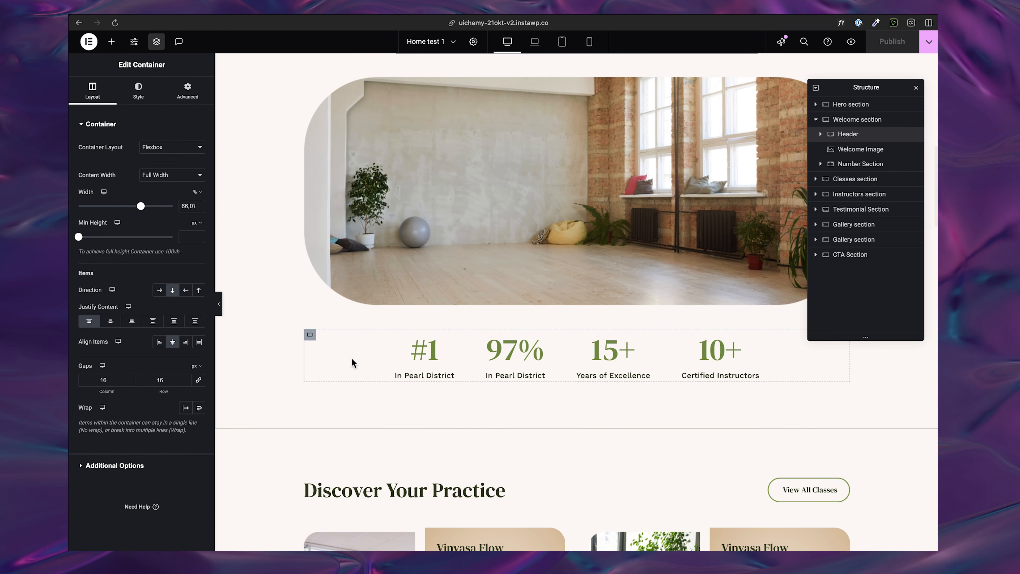
click(310, 337)
scroll(445, 262, down, 5)
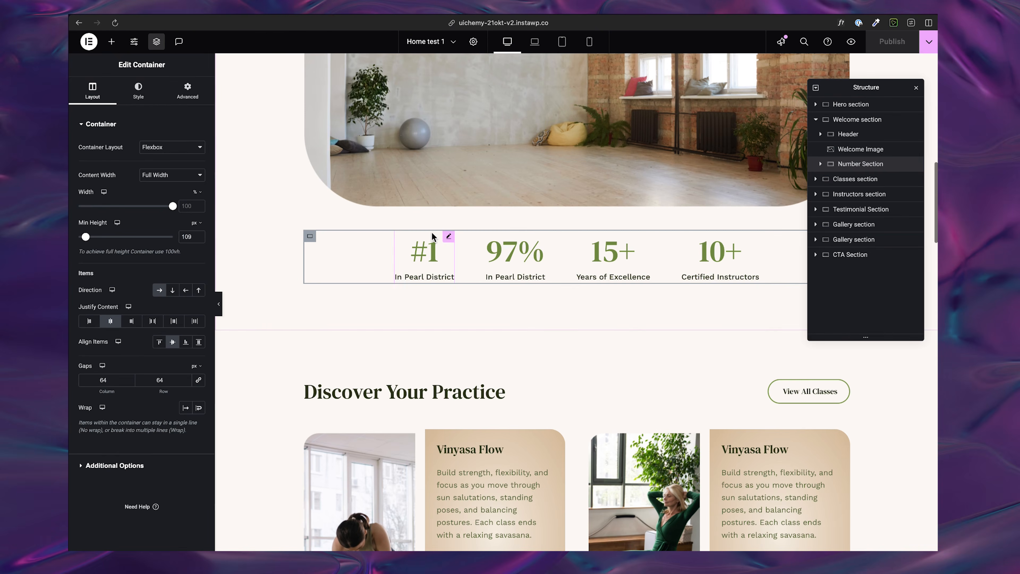
Review the desktop layout of the Meet Your Instructors and testimonial sections in the editor.
scroll(446, 262, down, 10)
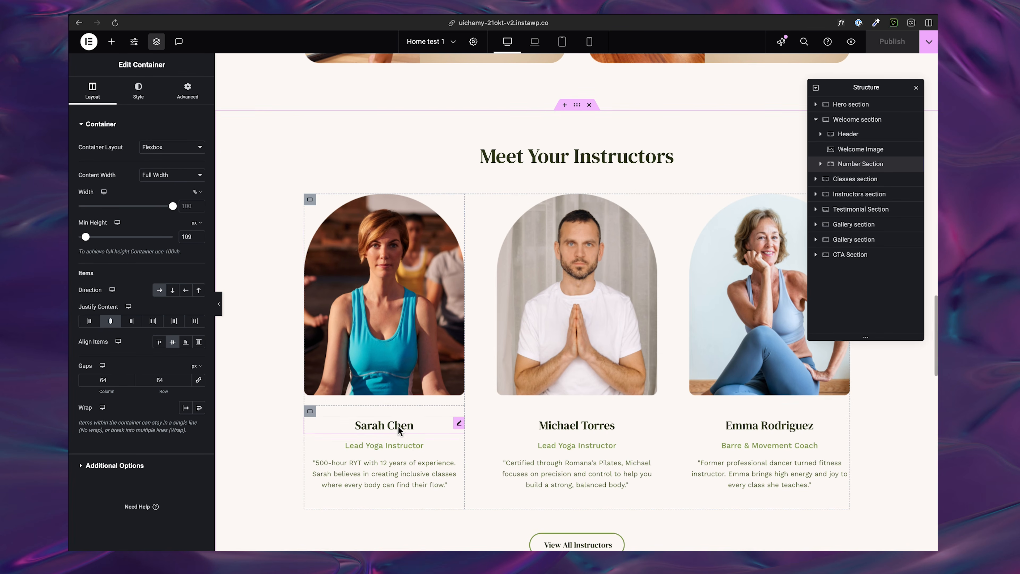
scroll(455, 326, down, 5)
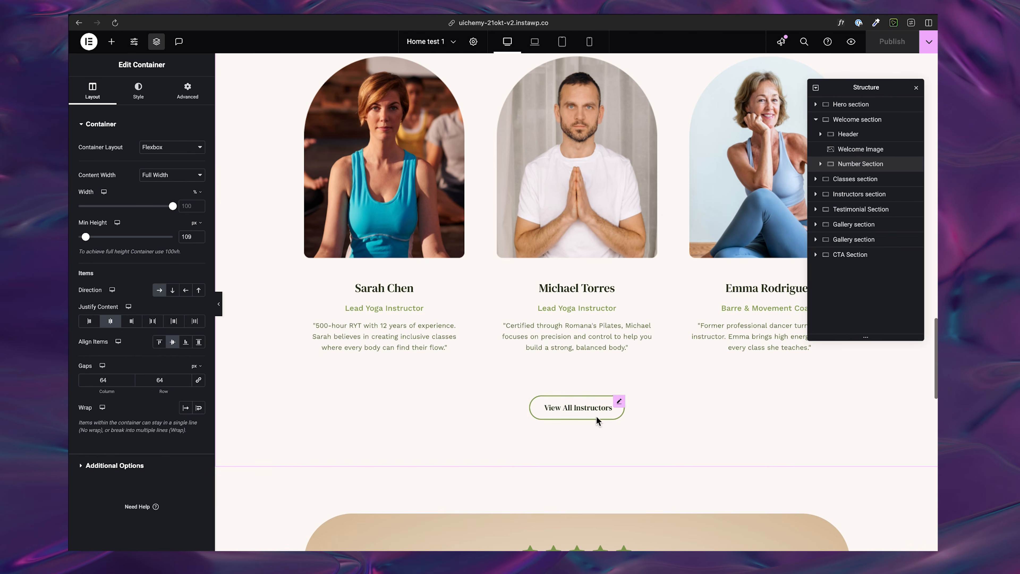
scroll(631, 382, down, 8)
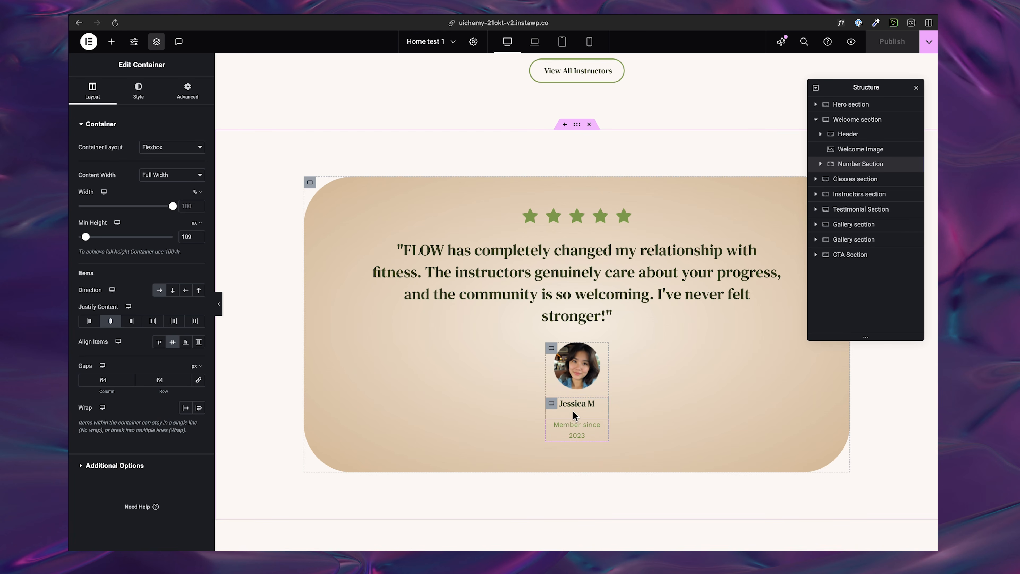
scroll(546, 404, down, 10)
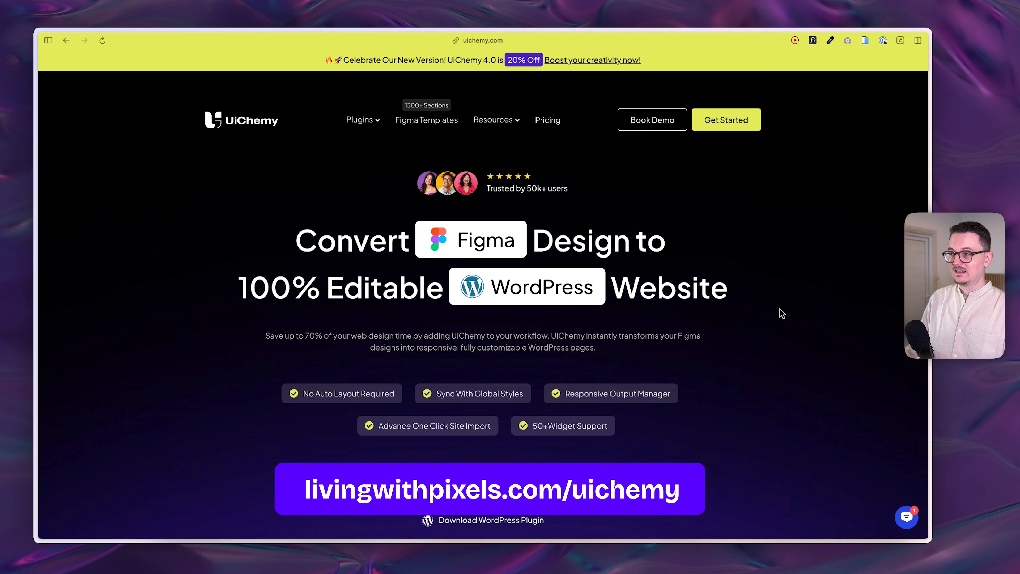
Open the pricing page on the UiChemy website and switch the plans to monthly billing.
click(548, 123)
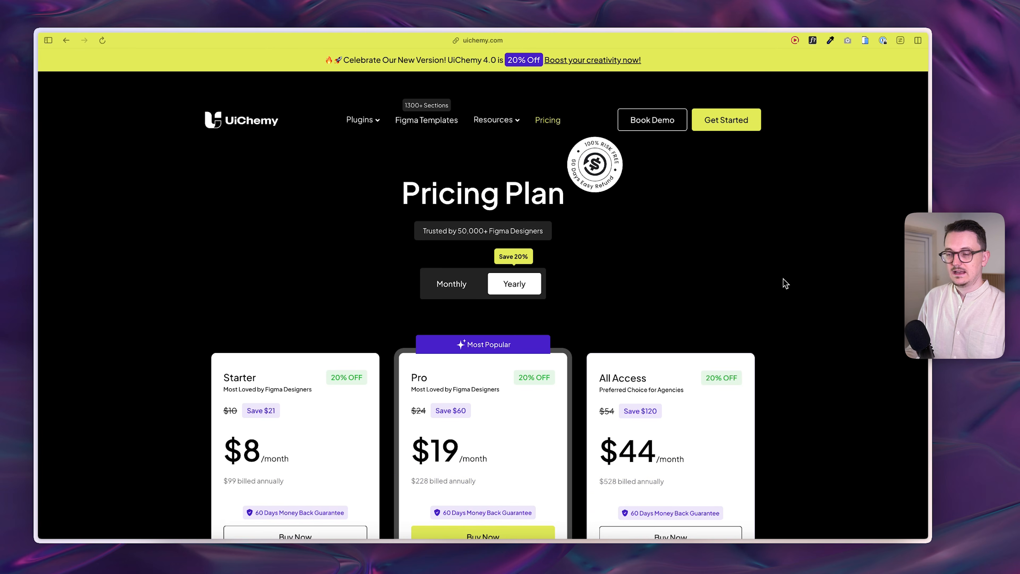
scroll(780, 279, down, 5)
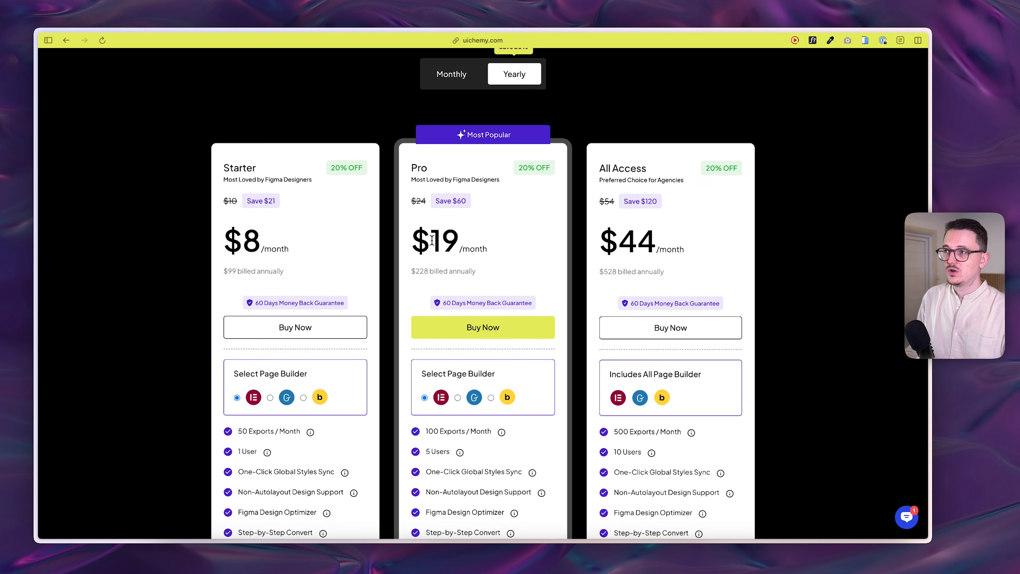
scroll(434, 242, up, 3)
click(463, 193)
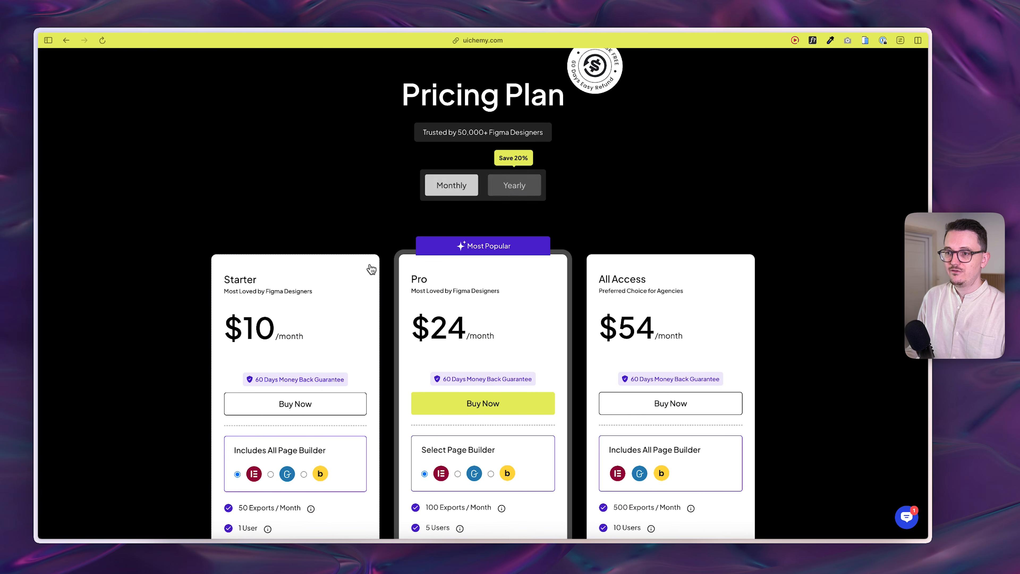
Examine the Starter plan's monthly price and its monthly export allowance.
scroll(255, 314, down, 2)
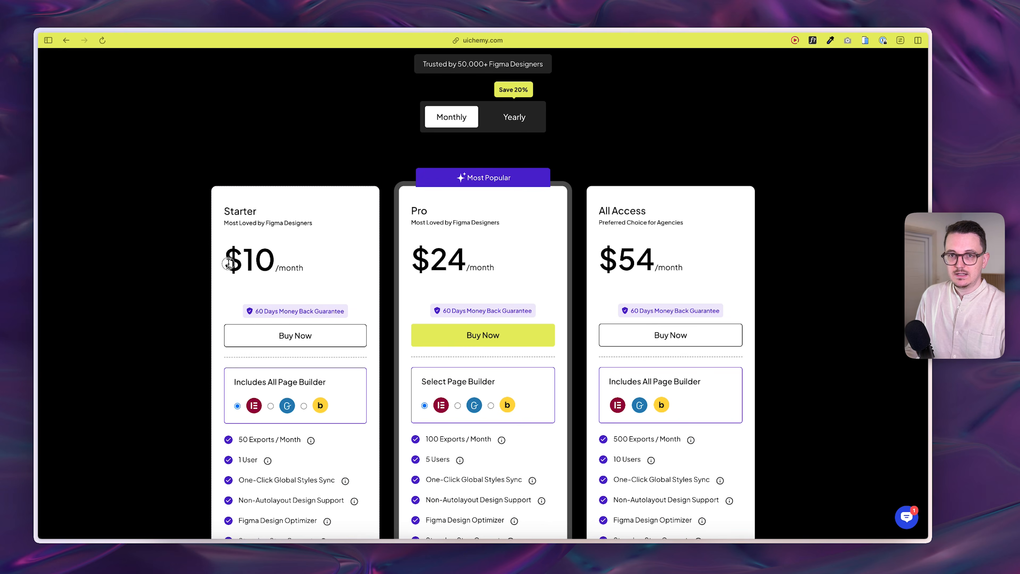
drag(227, 263, 271, 268)
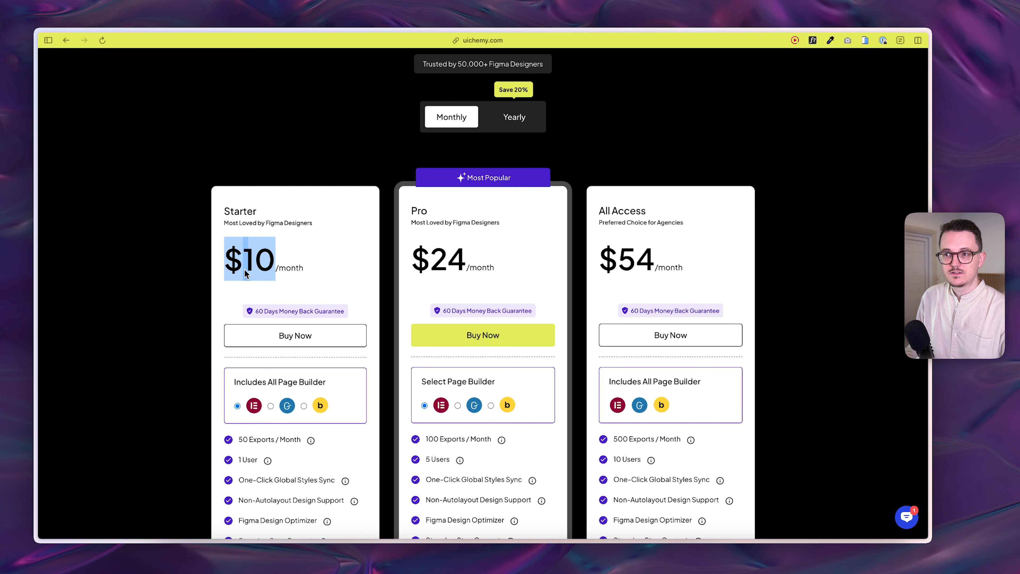
scroll(233, 265, down, 2)
click(202, 228)
scroll(203, 273, up, 3)
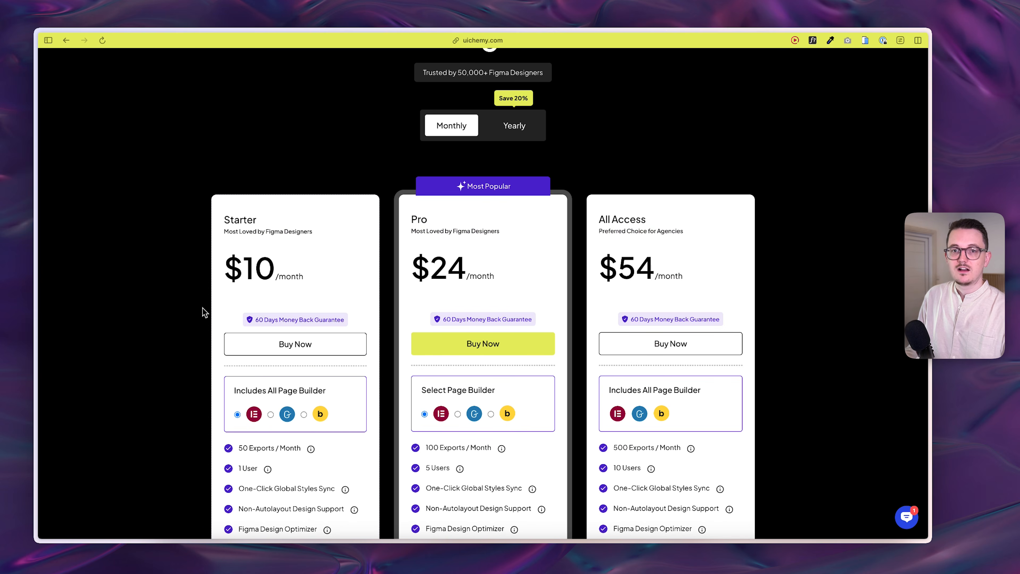
scroll(206, 300, down, 3)
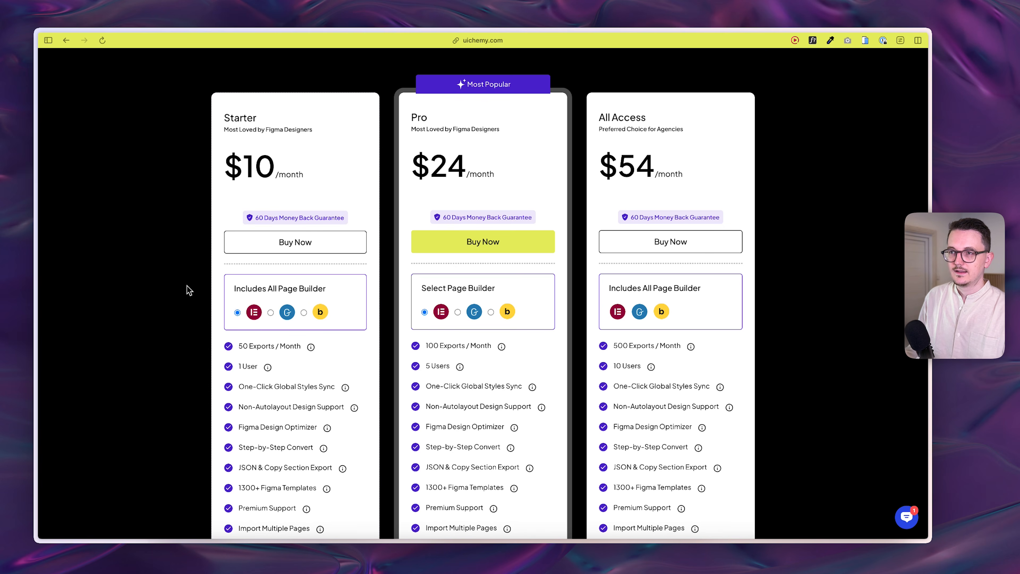
drag(239, 348, 300, 348)
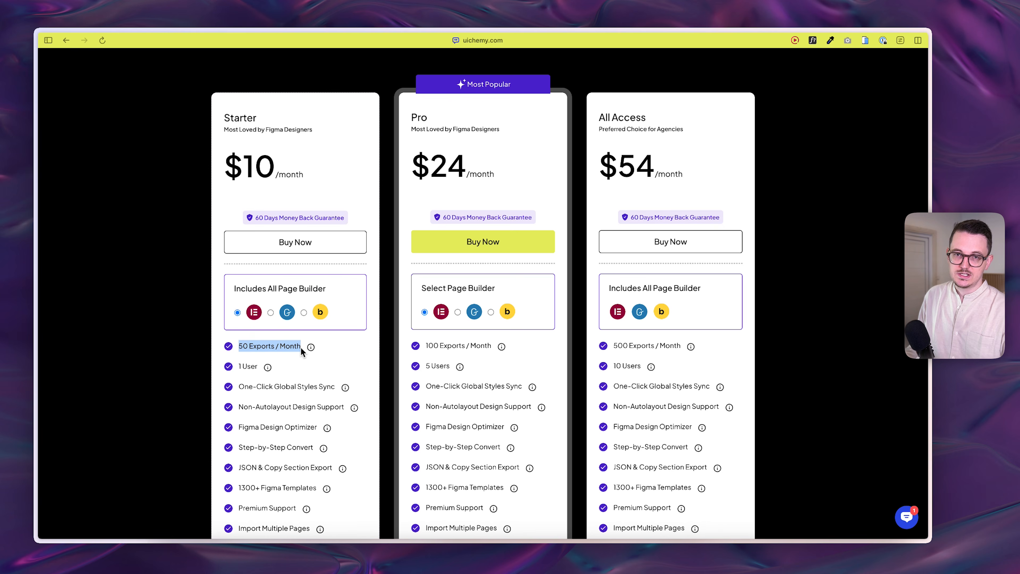
click(209, 315)
Review the Free plan's features, including its export limit and the Figma templates.
scroll(209, 317, down, 10)
scroll(209, 318, down, 2)
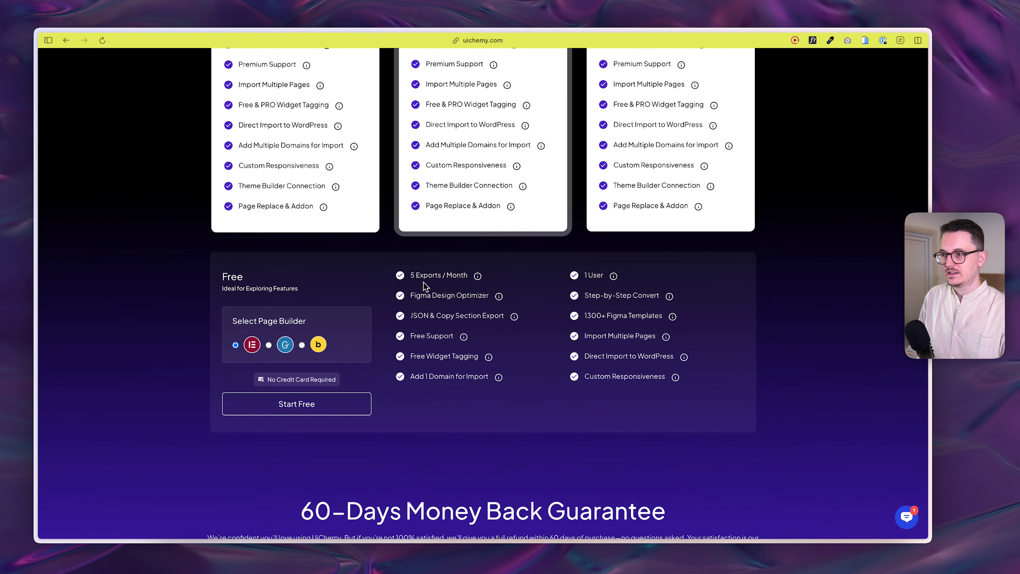
scroll(620, 412, up, 2)
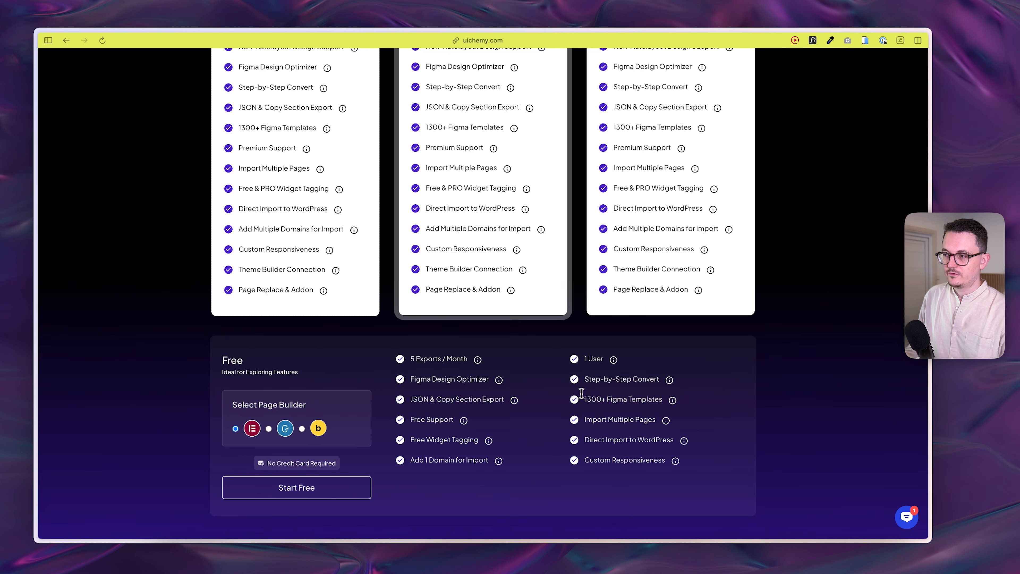
drag(587, 402, 674, 405)
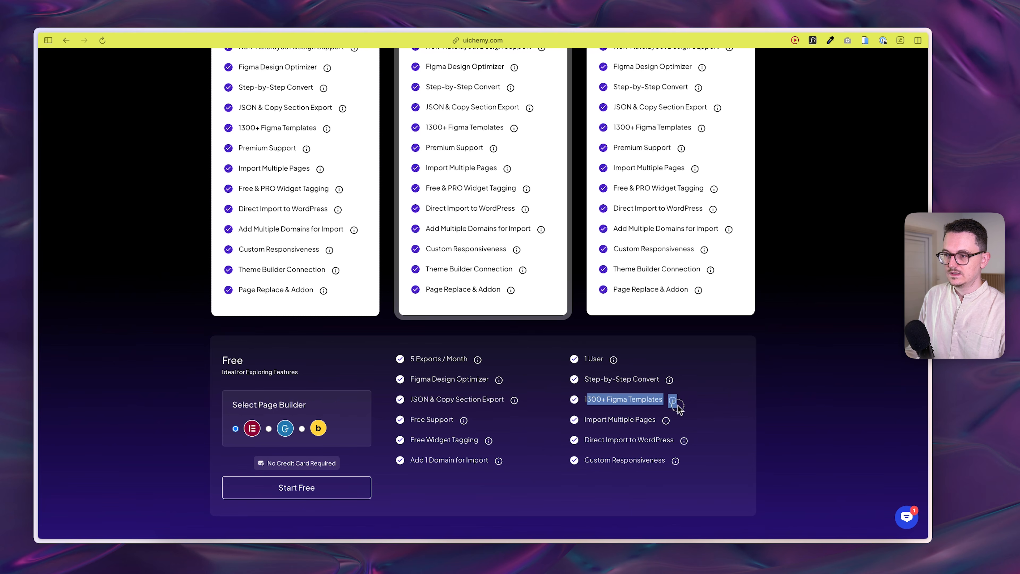
click(653, 400)
Return to the paid plans and compare the Starter plan's price and features with the others.
scroll(193, 309, up, 12)
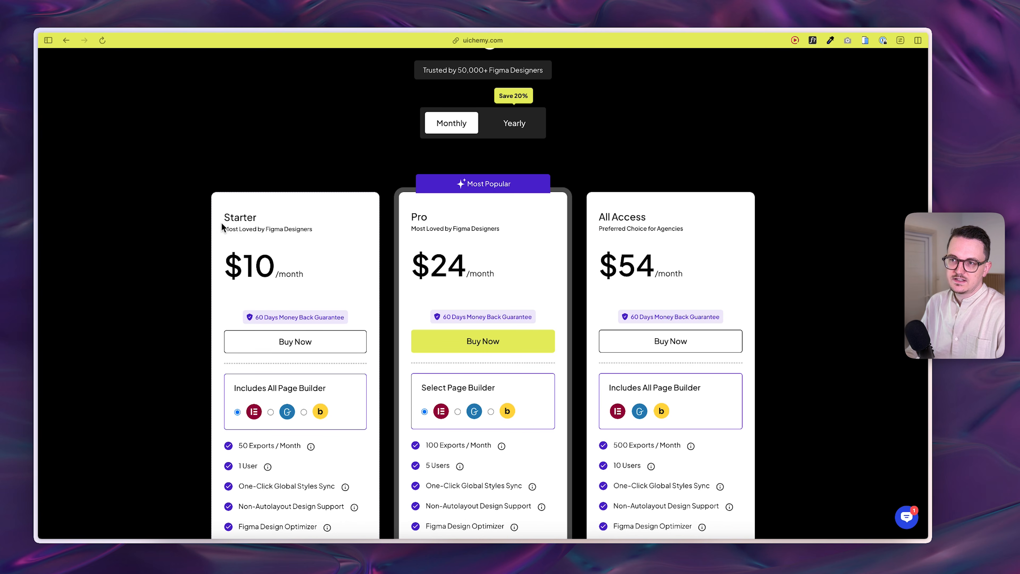
drag(217, 205, 353, 287)
click(353, 287)
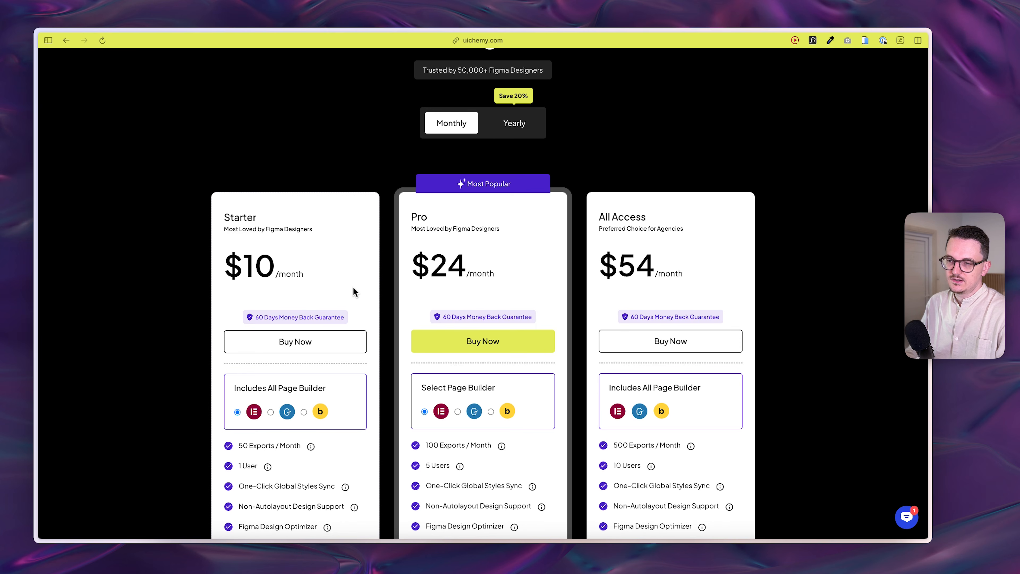
scroll(329, 305, down, 1)
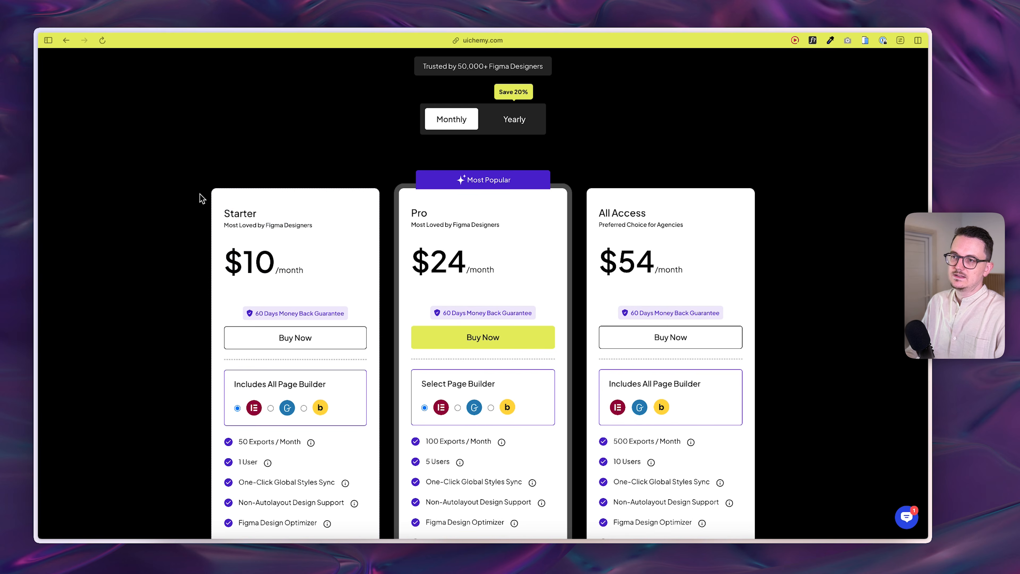
drag(200, 196, 355, 279)
click(354, 279)
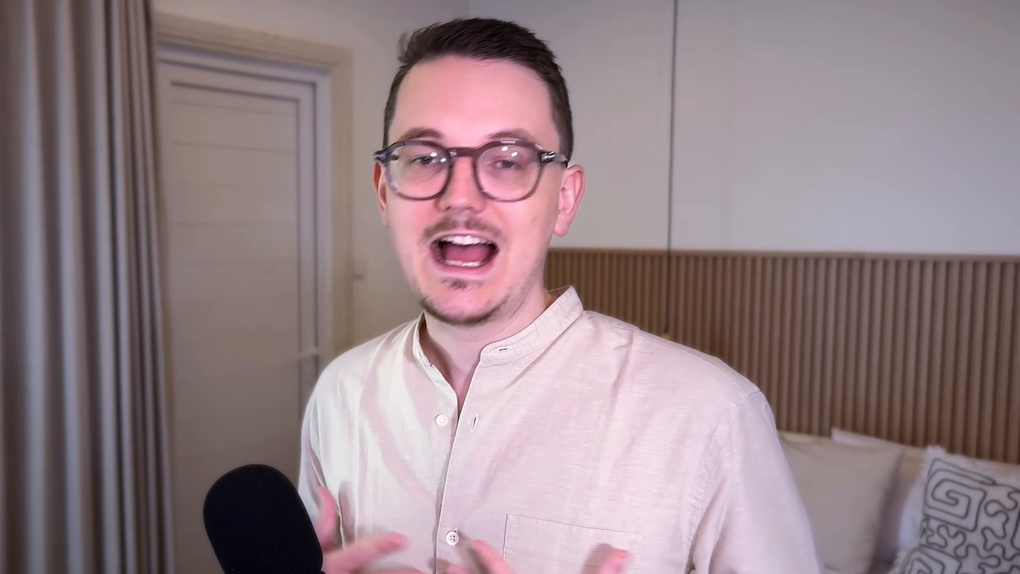